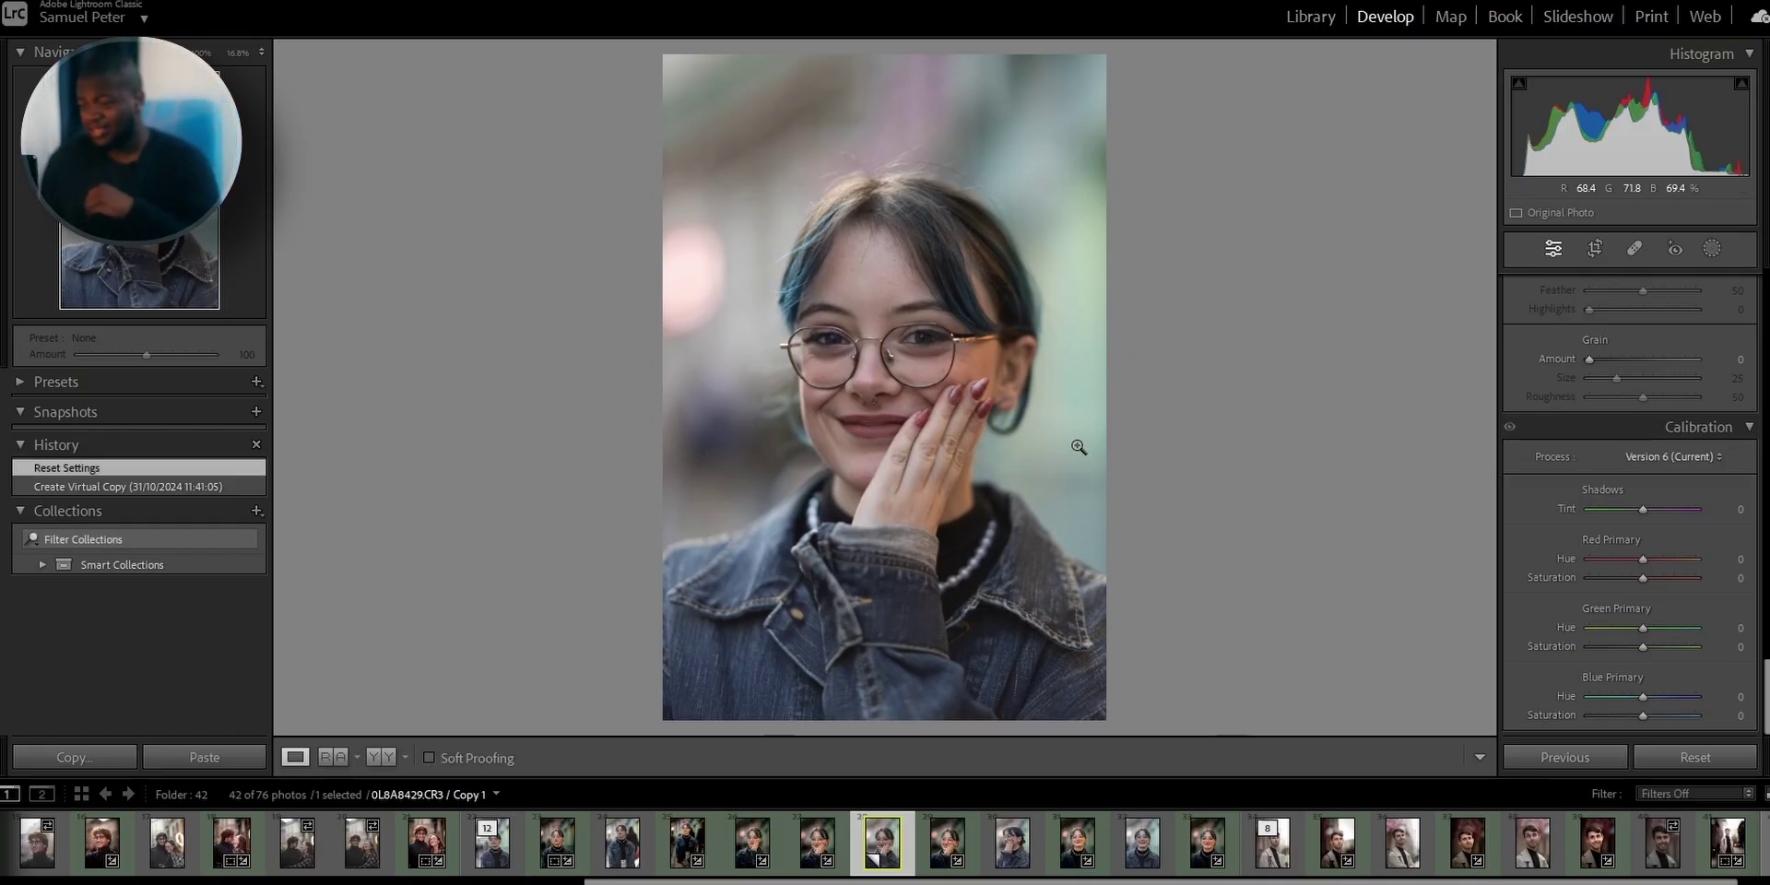
Set the portrait's white balance to Auto
{"action": "scroll", "coordinate": [1642, 342], "scroll_direction": "up", "scroll_amount": 10}
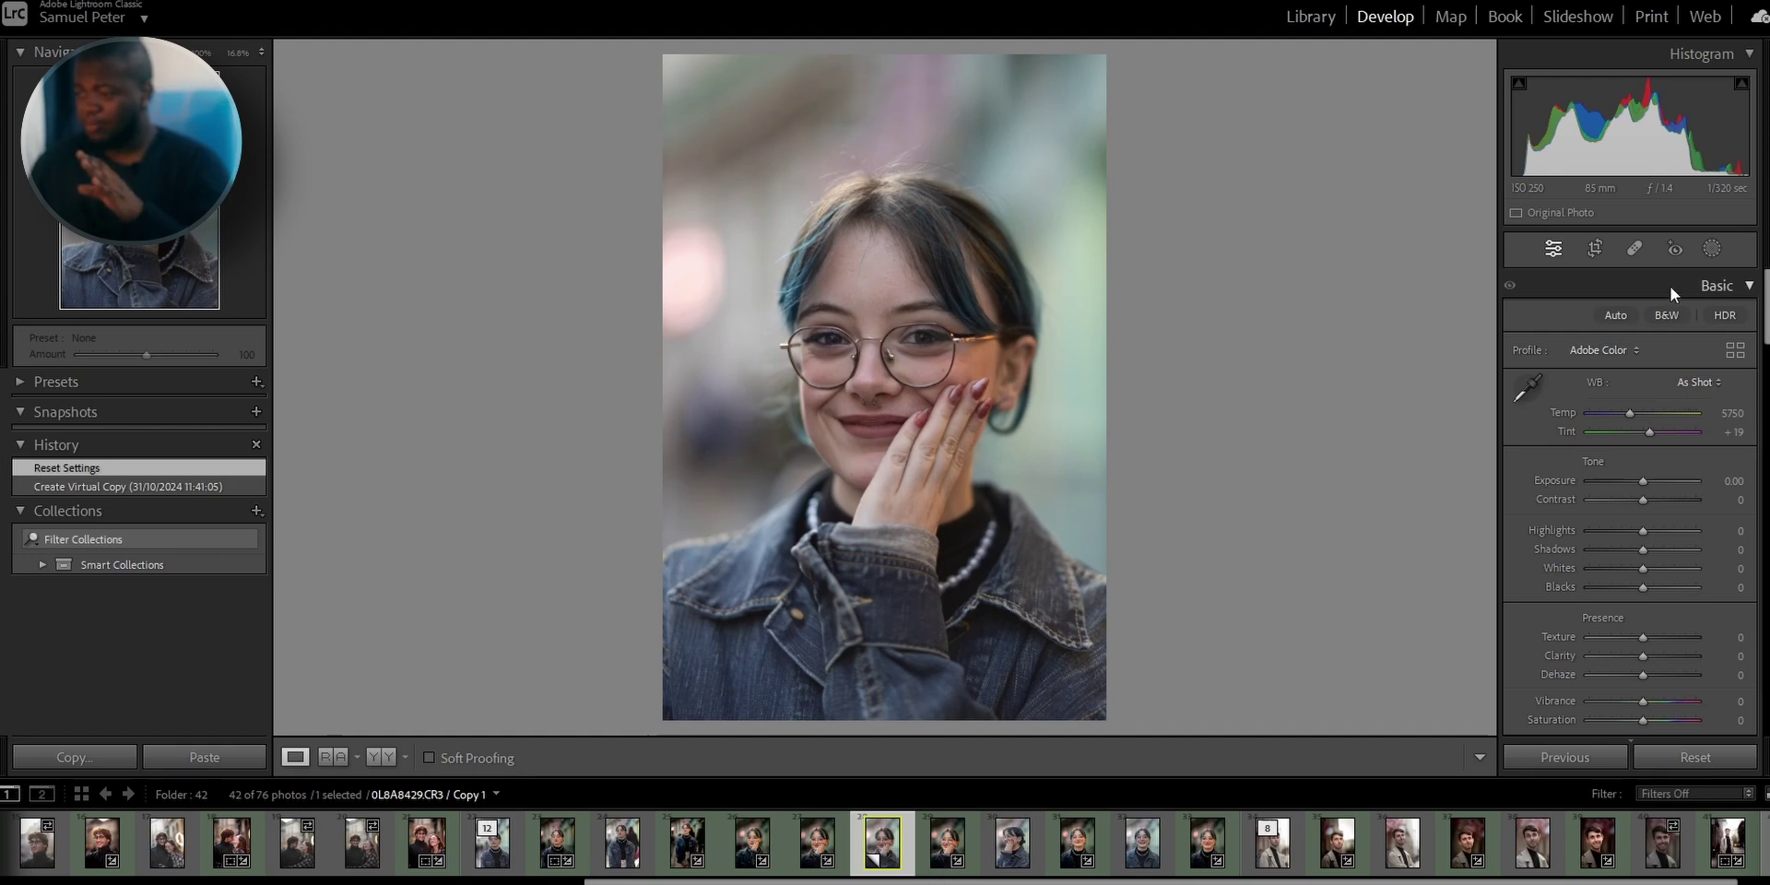
{"action": "left_click", "coordinate": [1692, 385]}
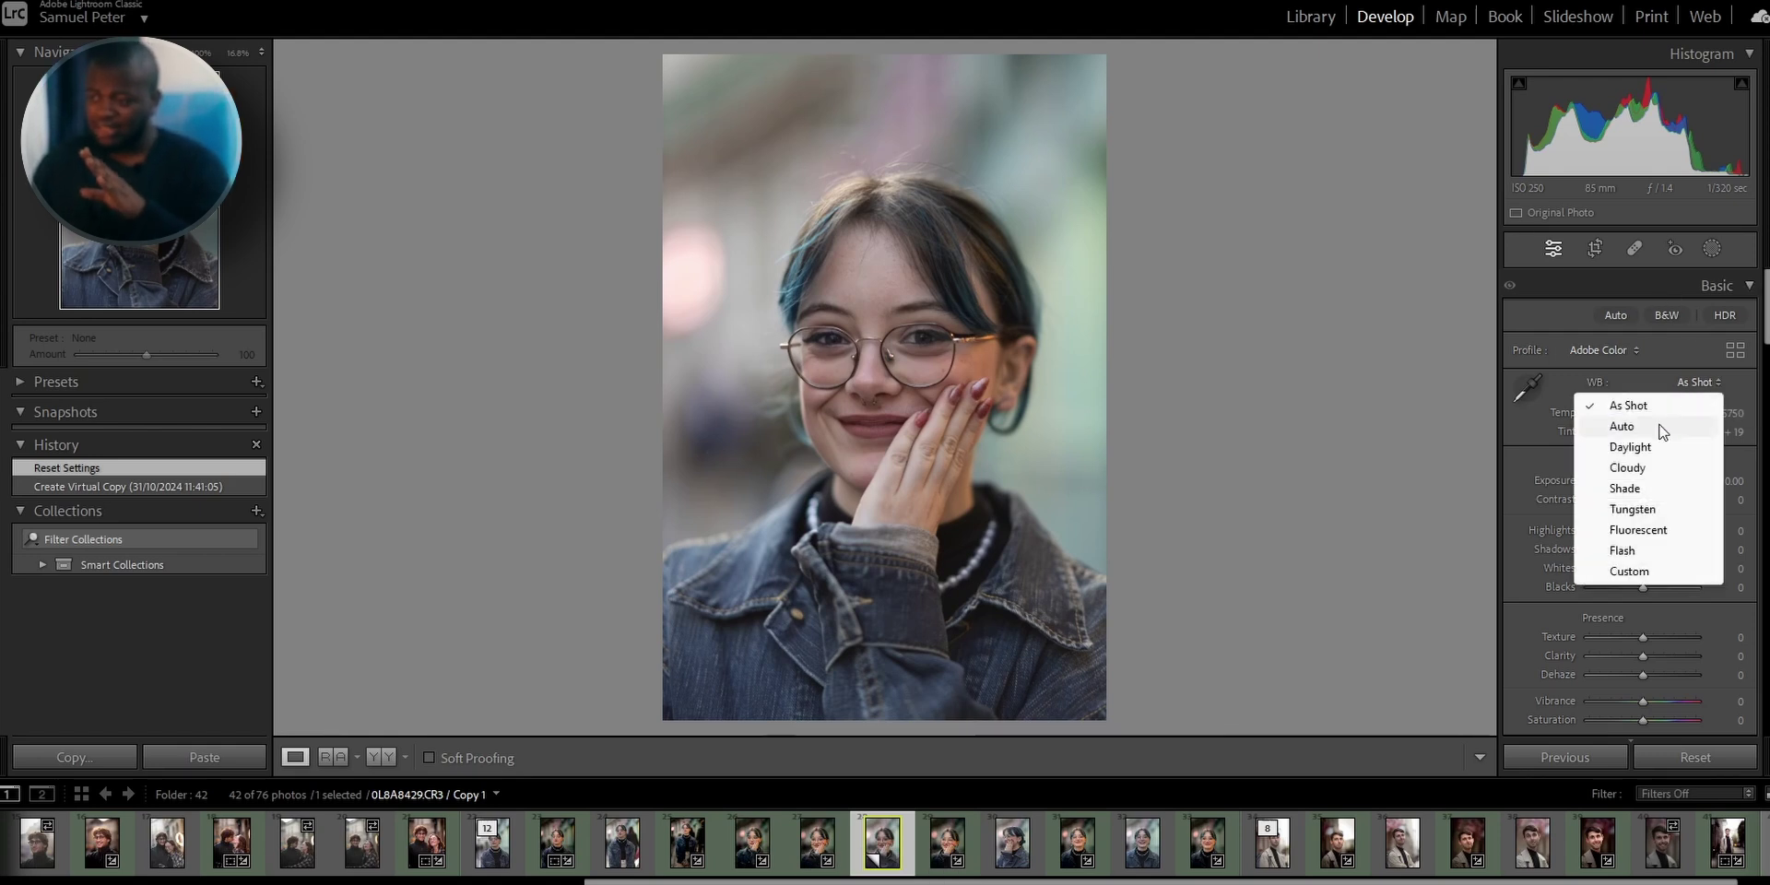
{"action": "left_click", "coordinate": [1623, 427]}
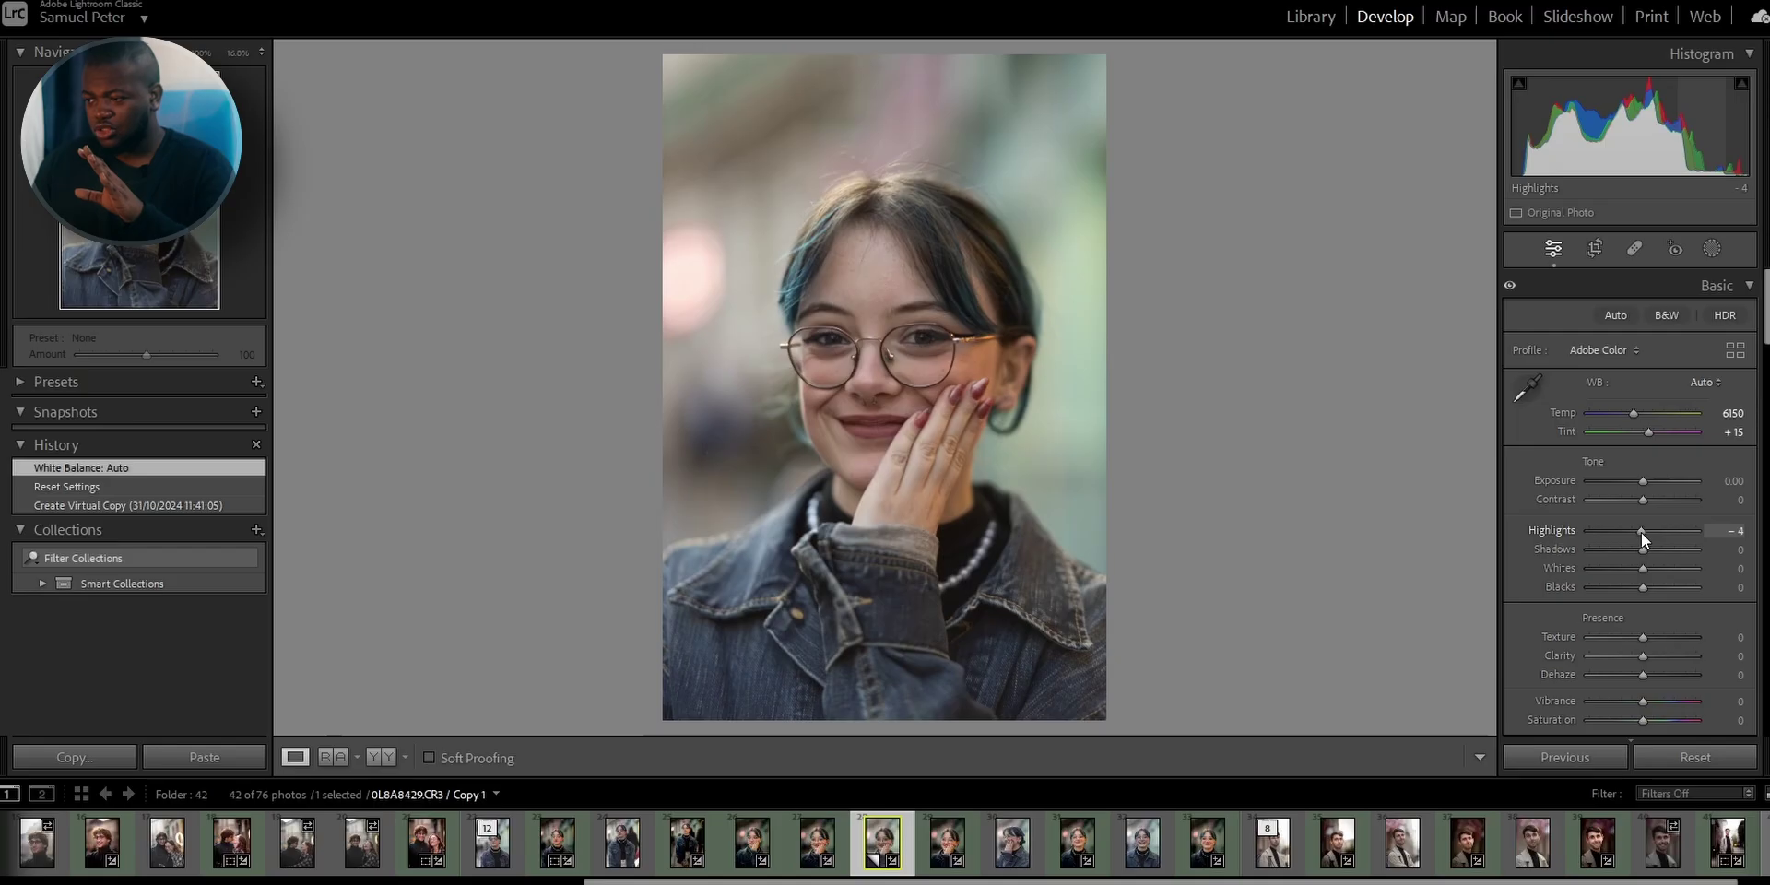
Set the portrait's Highlights to -82 and Shadows to +18
{"action": "left_click_drag", "start_coordinate": [1641, 532], "coordinate": [1601, 540]}
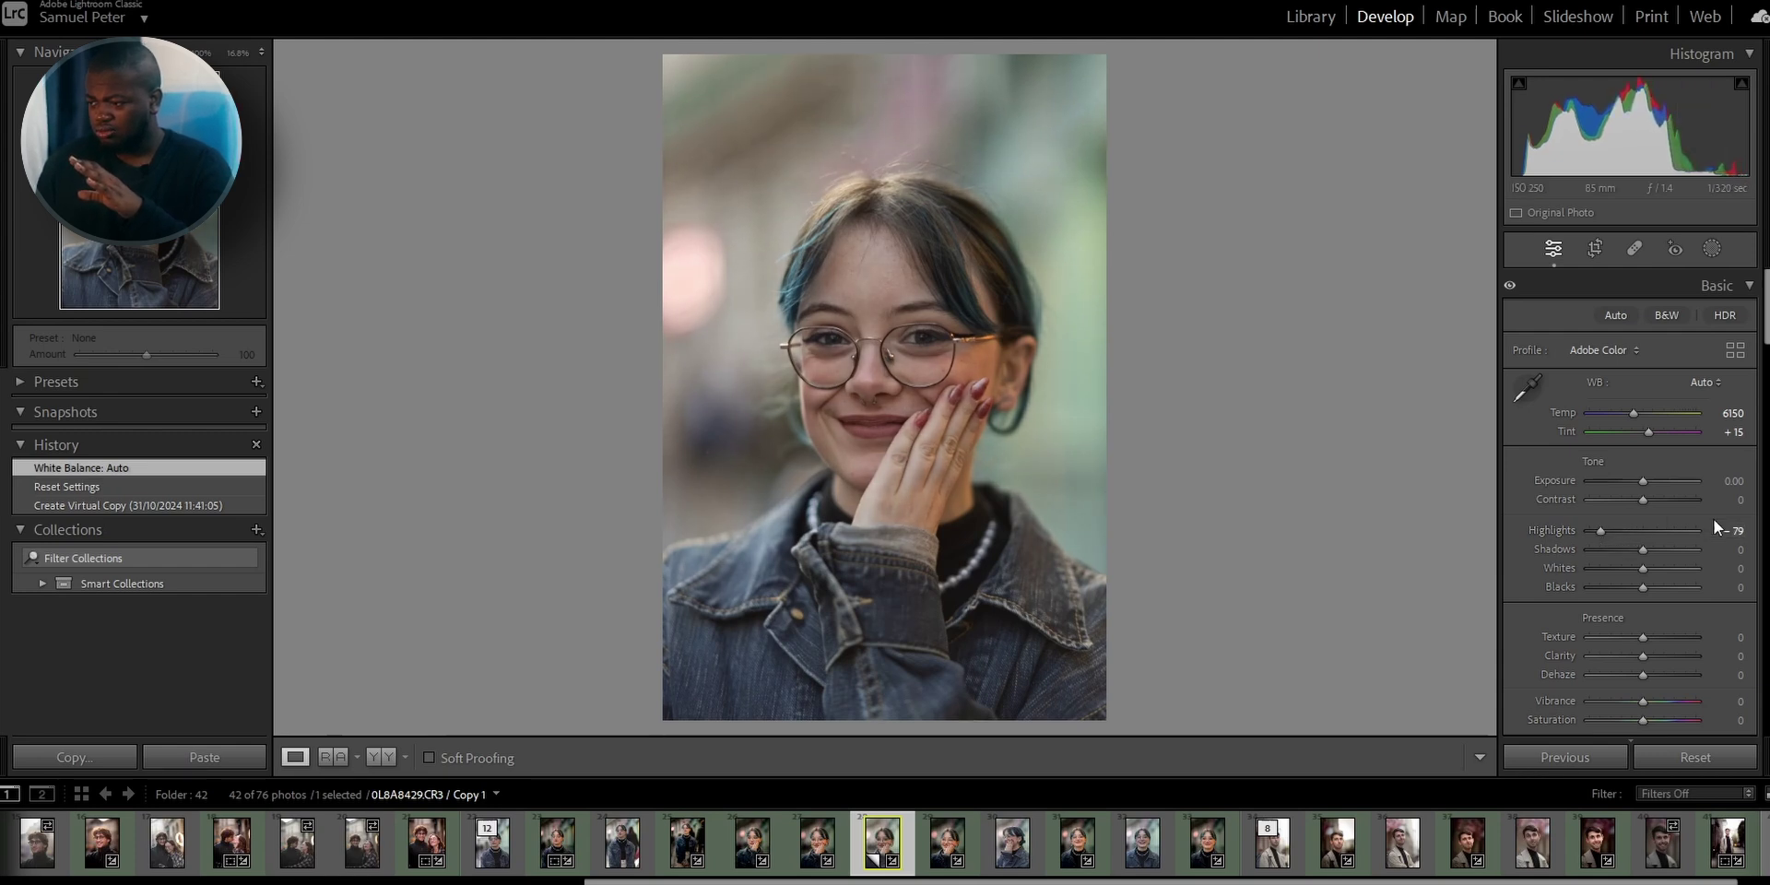
{"action": "left_click", "coordinate": [1720, 532]}
{"action": "type", "text": "- 82"}
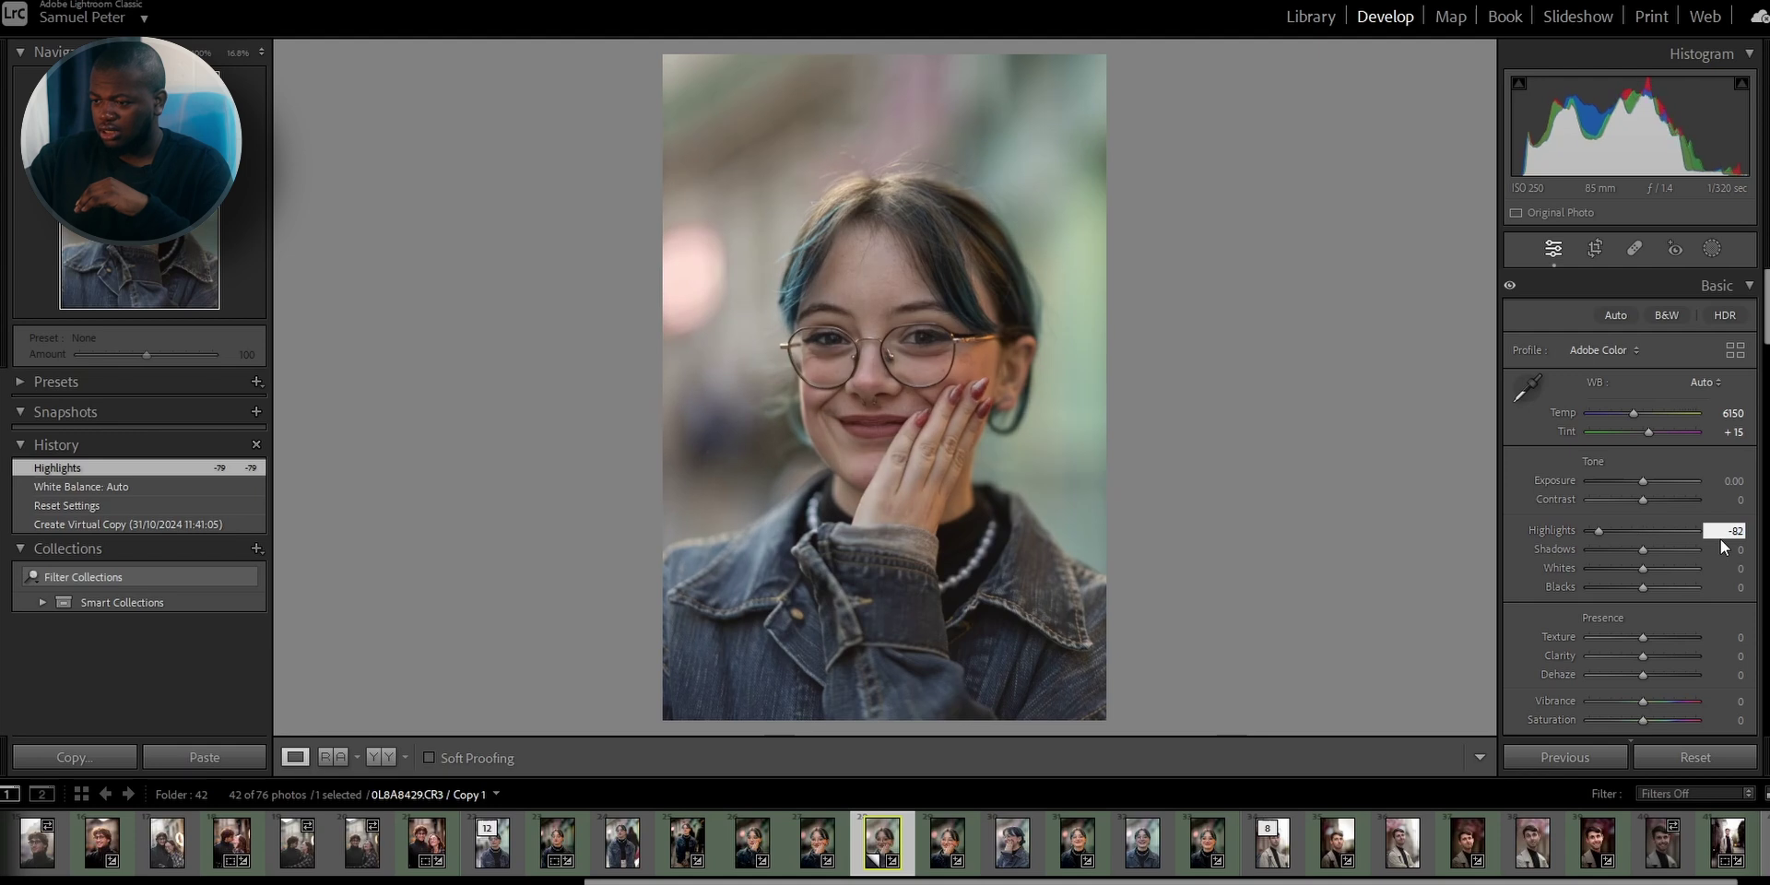
{"action": "key", "text": "Return"}
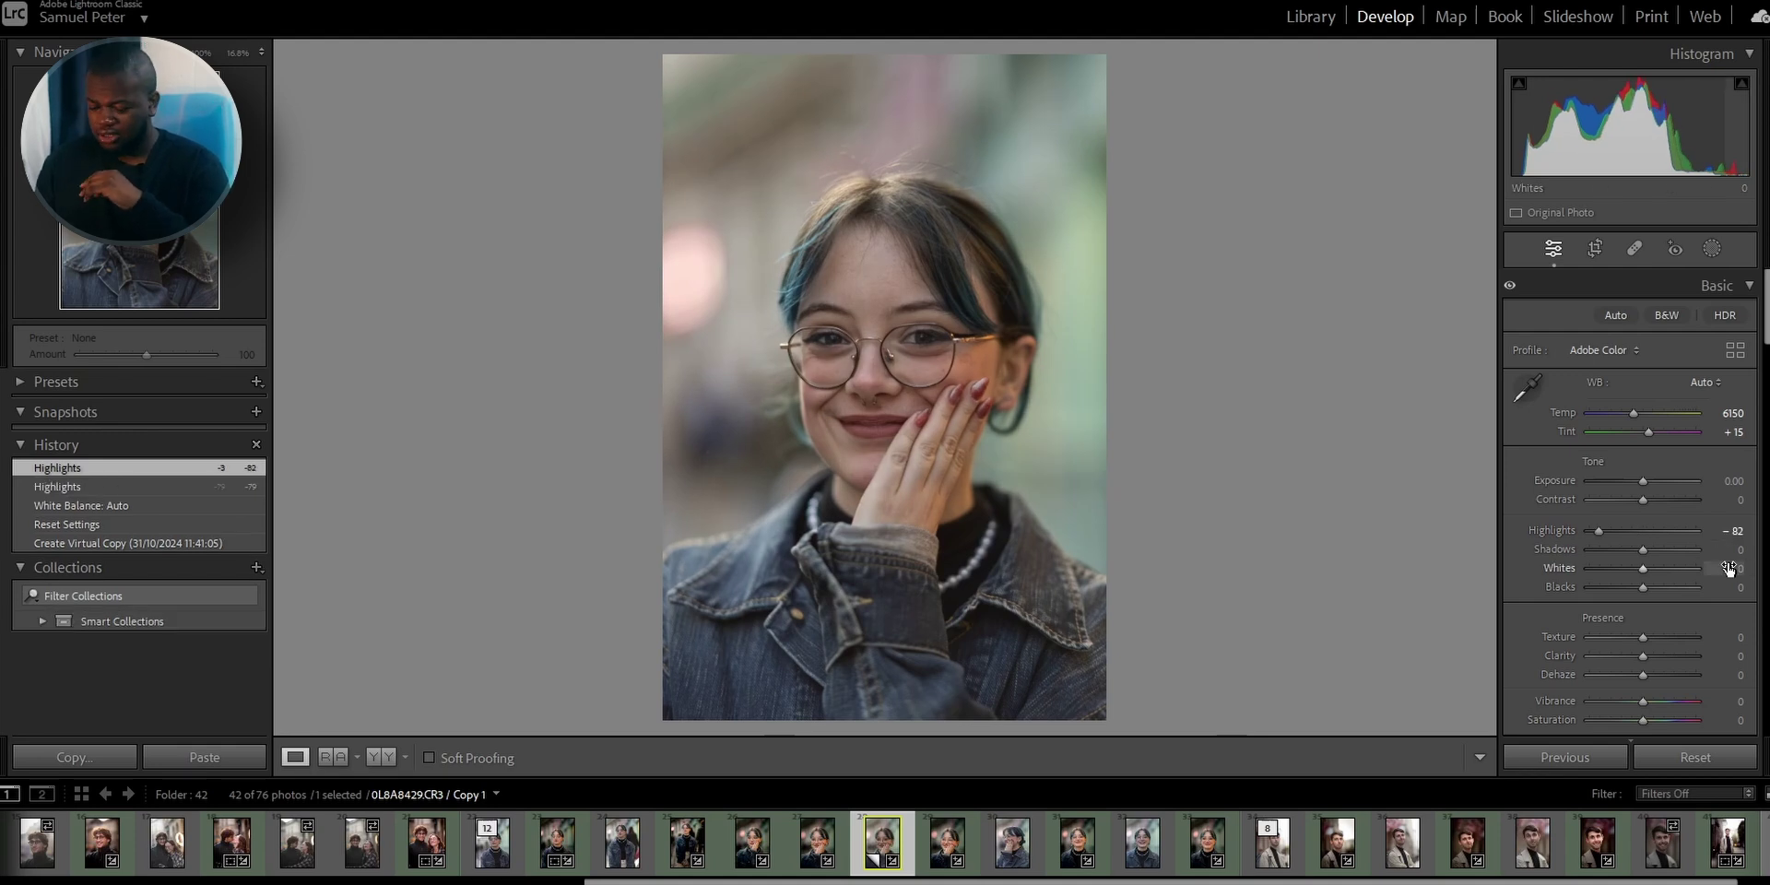
{"action": "left_click", "coordinate": [1736, 551]}
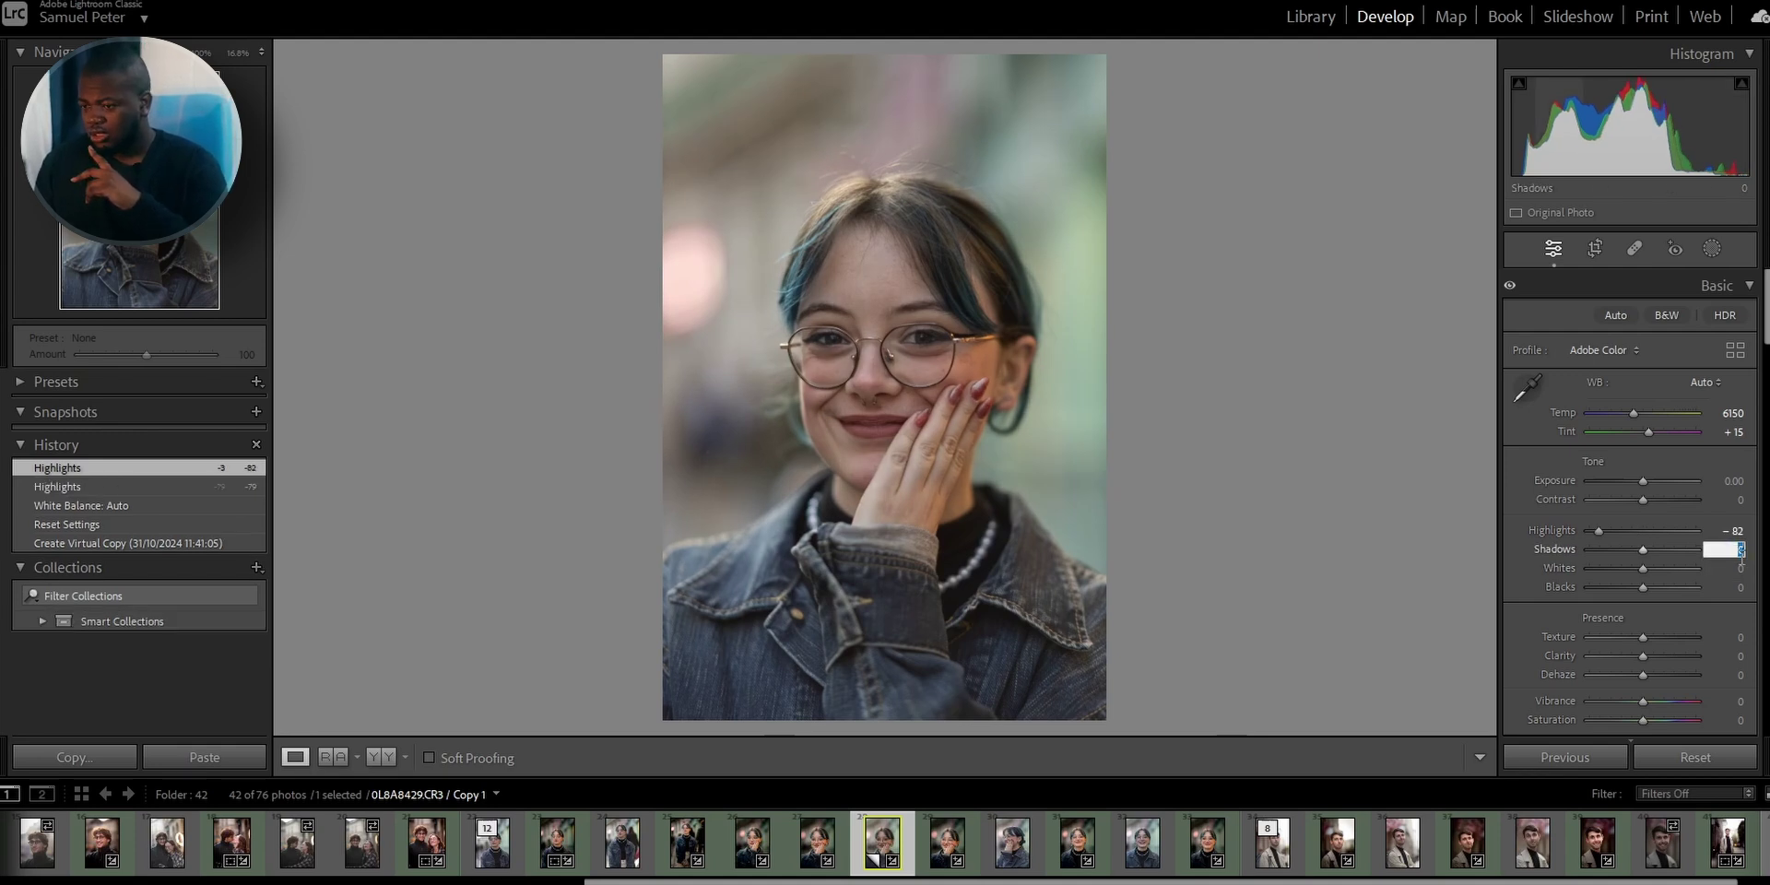
{"action": "type", "text": "18"}
{"action": "key", "text": "Return"}
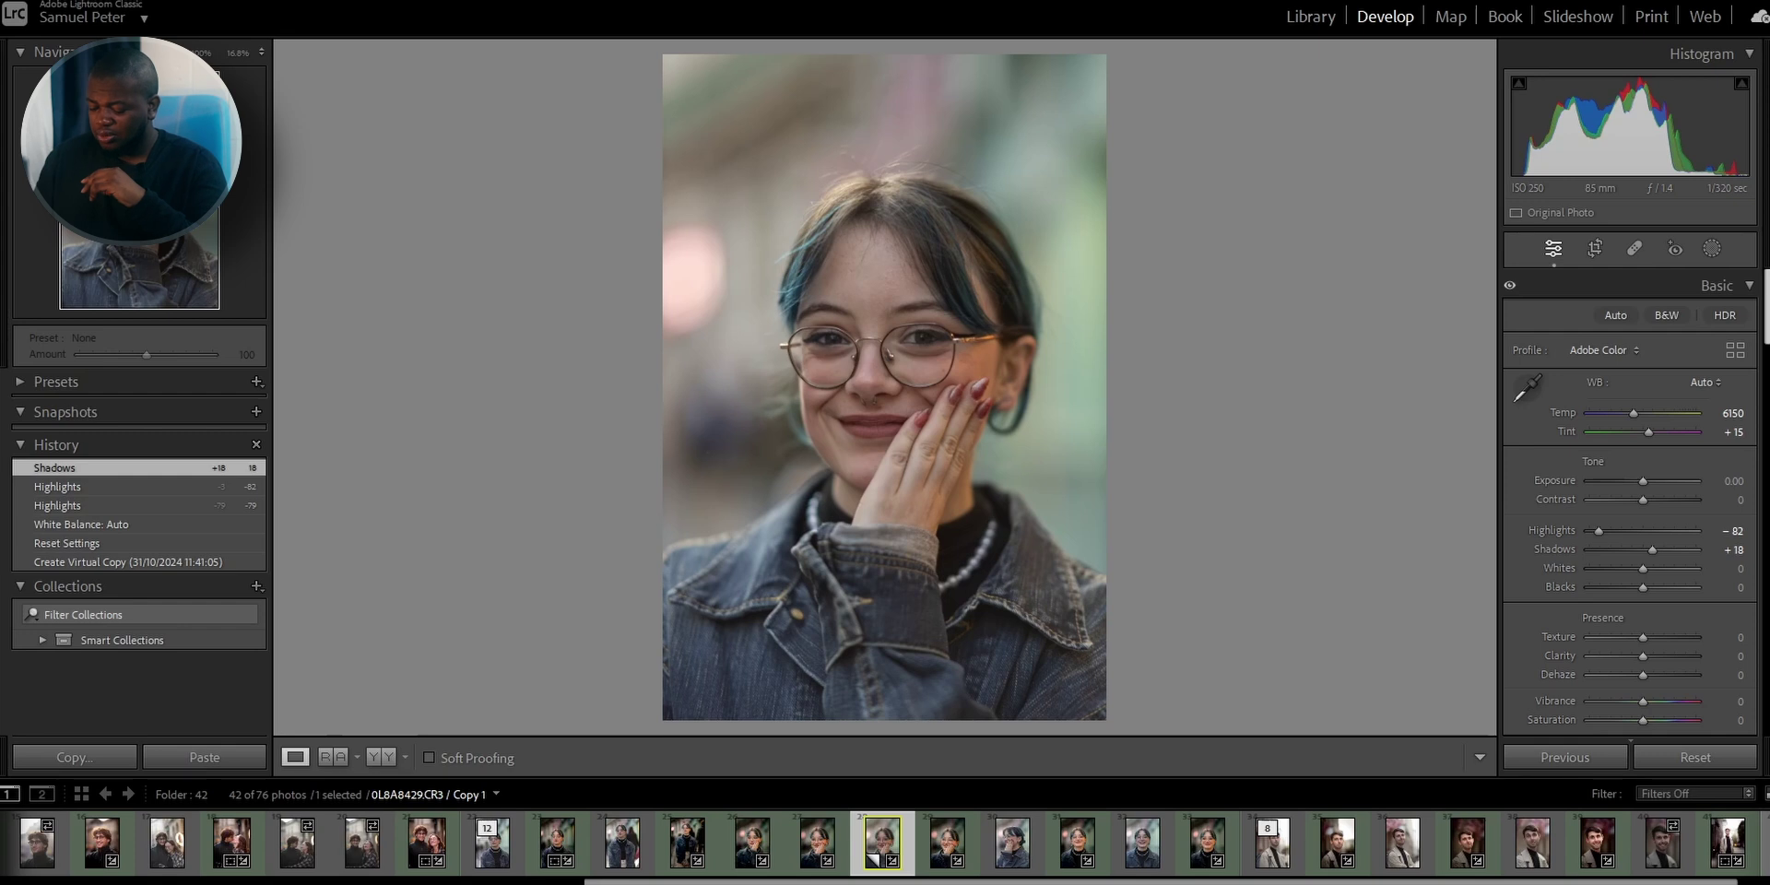
Lower the portrait's Whites to -59 and Blacks to -54
{"action": "left_click", "coordinate": [1739, 569]}
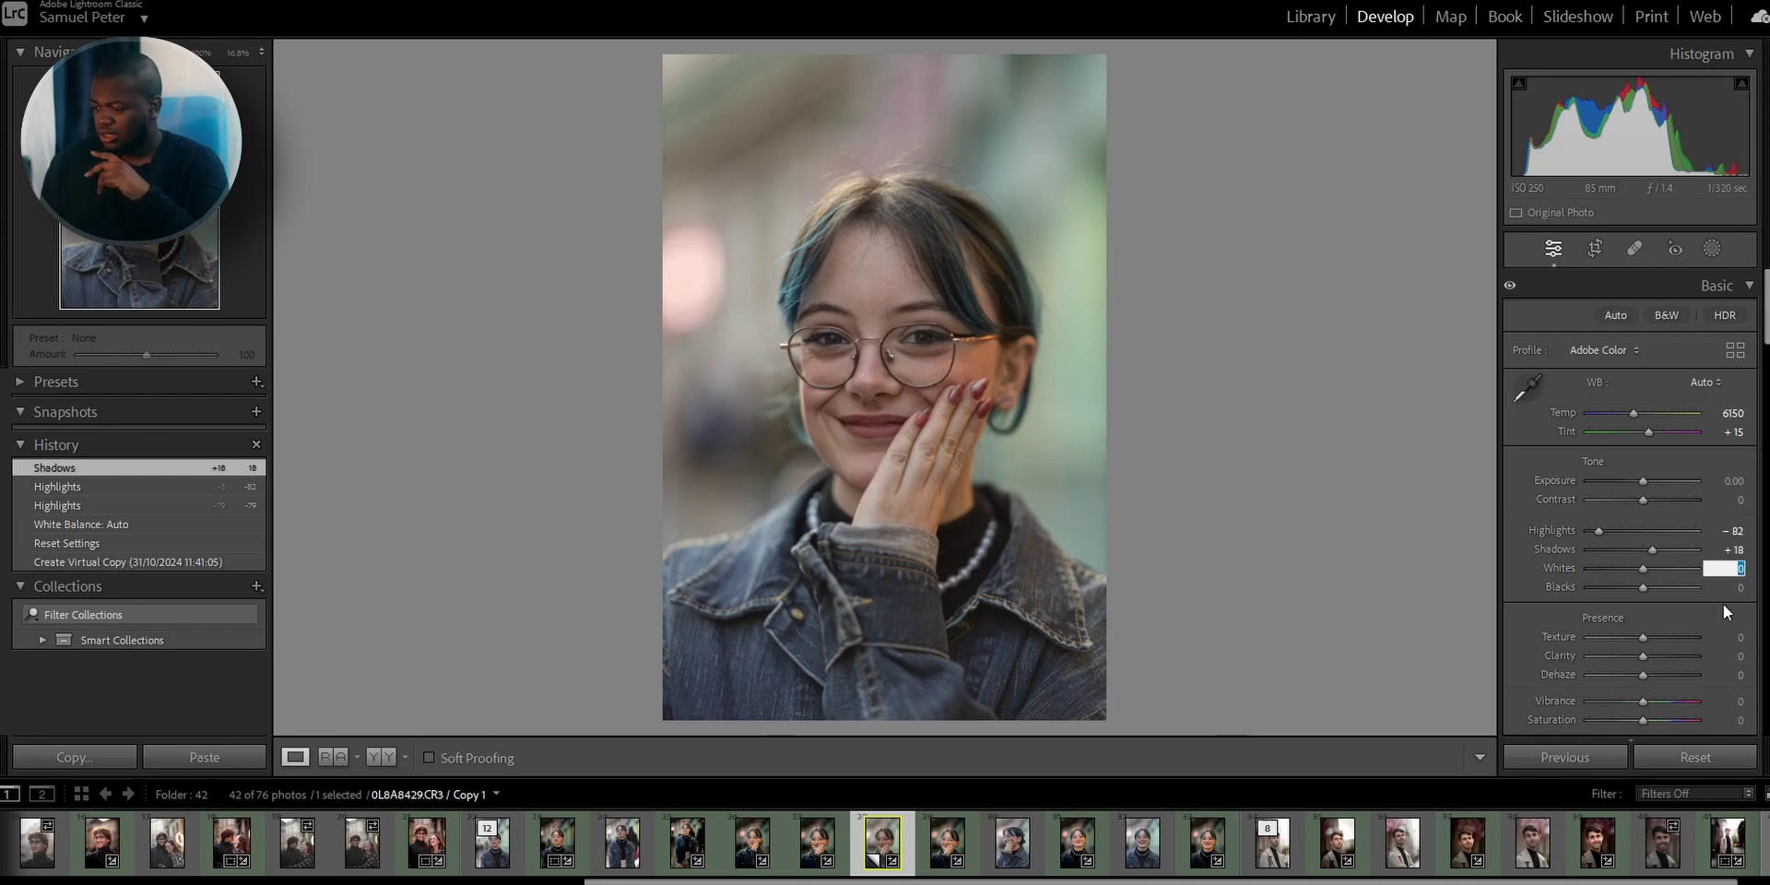
{"action": "type", "text": "-59"}
{"action": "key", "text": "Return"}
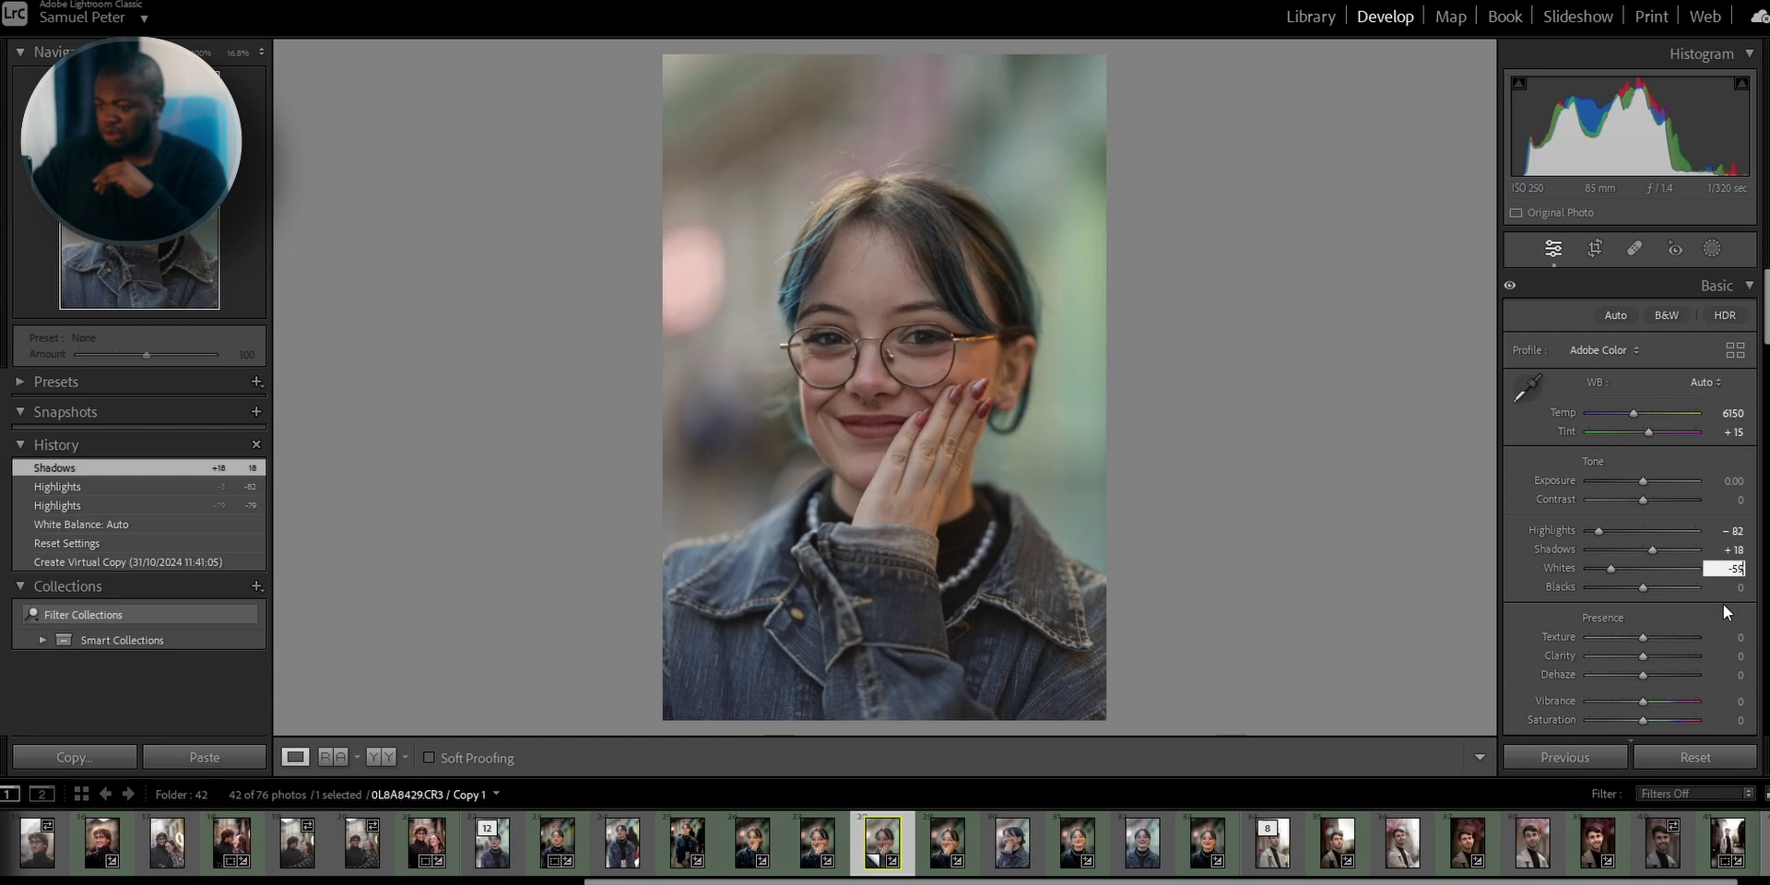
{"action": "left_click_drag", "start_coordinate": [1638, 591], "coordinate": [1610, 597]}
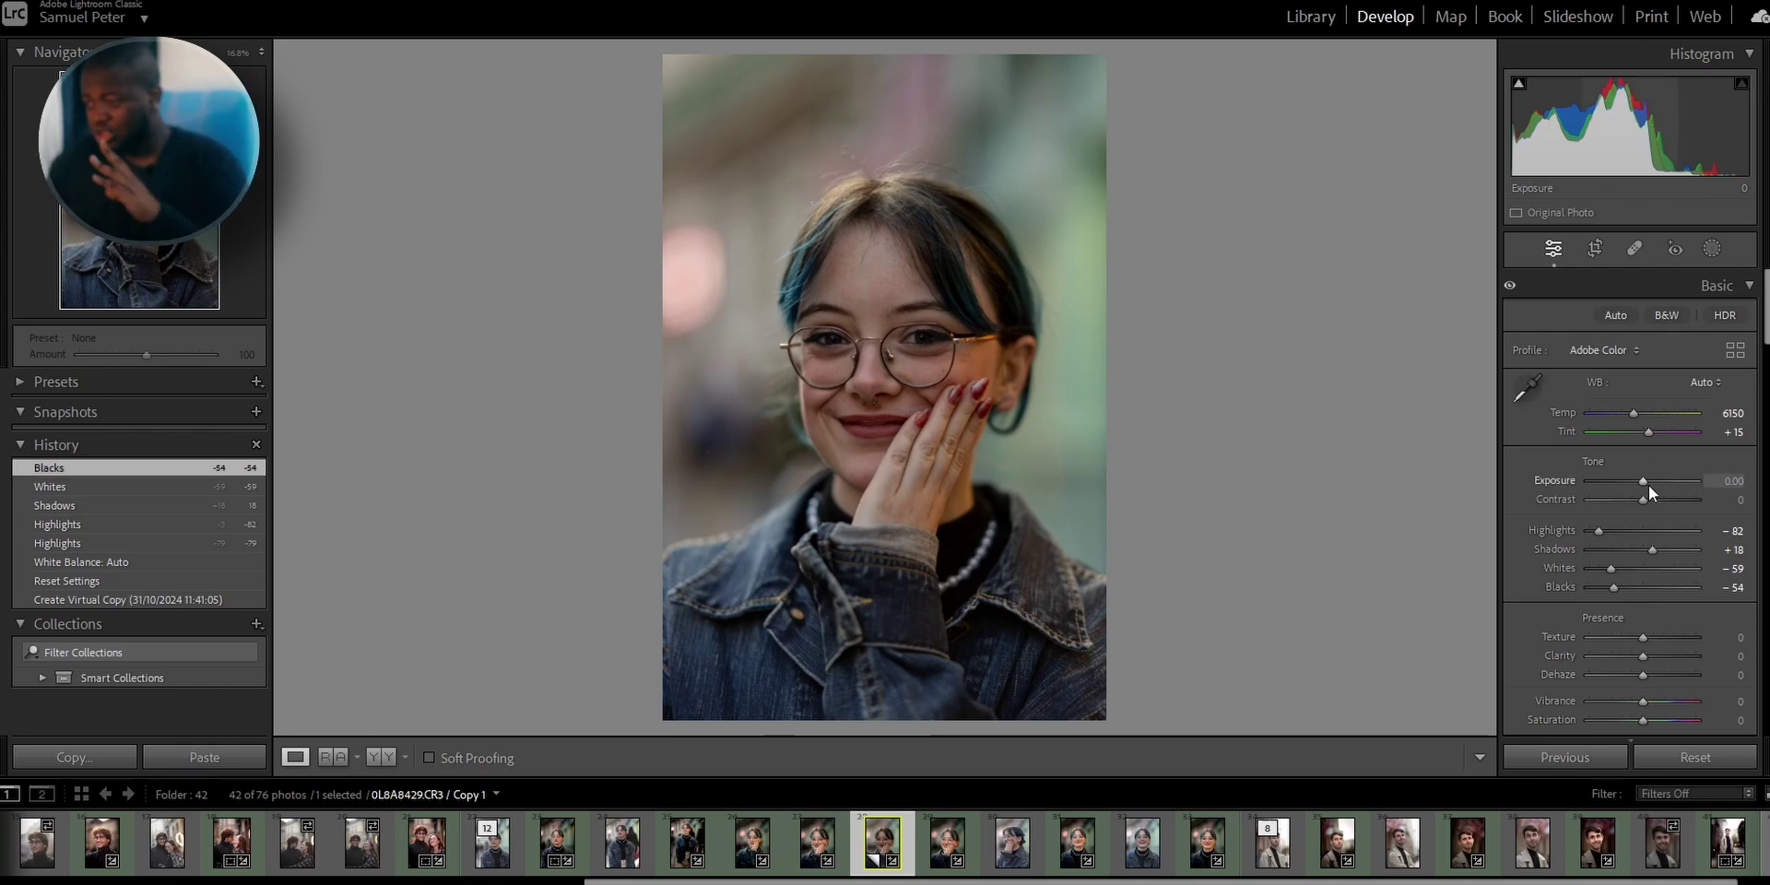
Raise the portrait's Exposure to +0.24
{"action": "left_click_drag", "start_coordinate": [1644, 483], "coordinate": [1650, 482]}
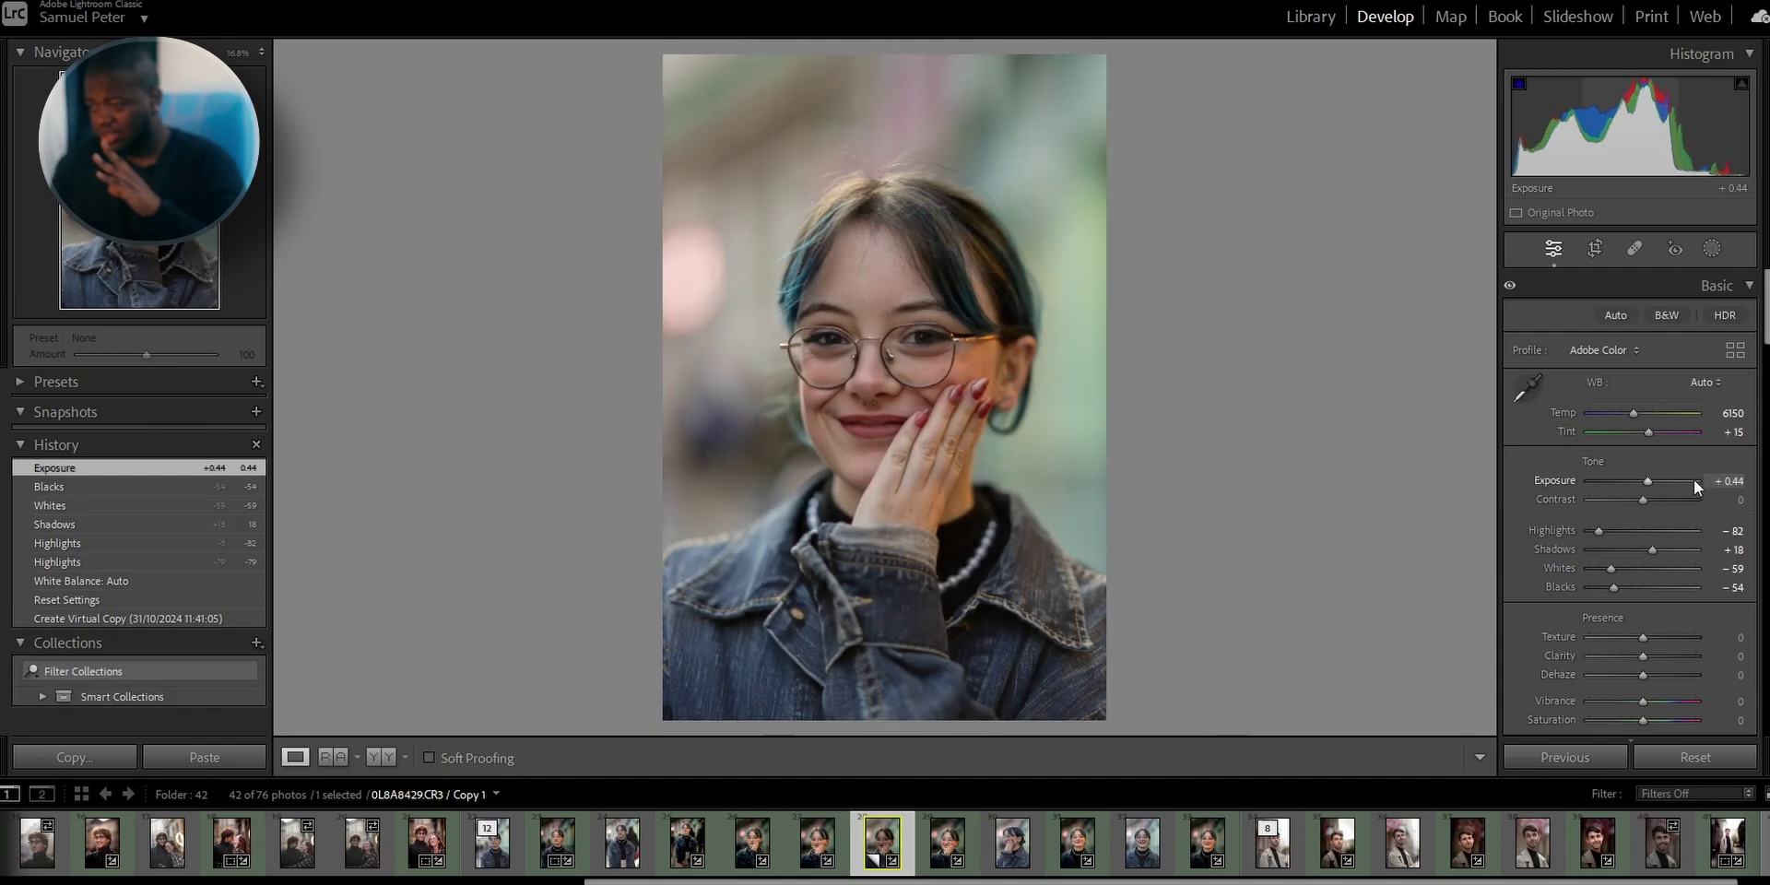
{"action": "left_click", "coordinate": [1724, 481]}
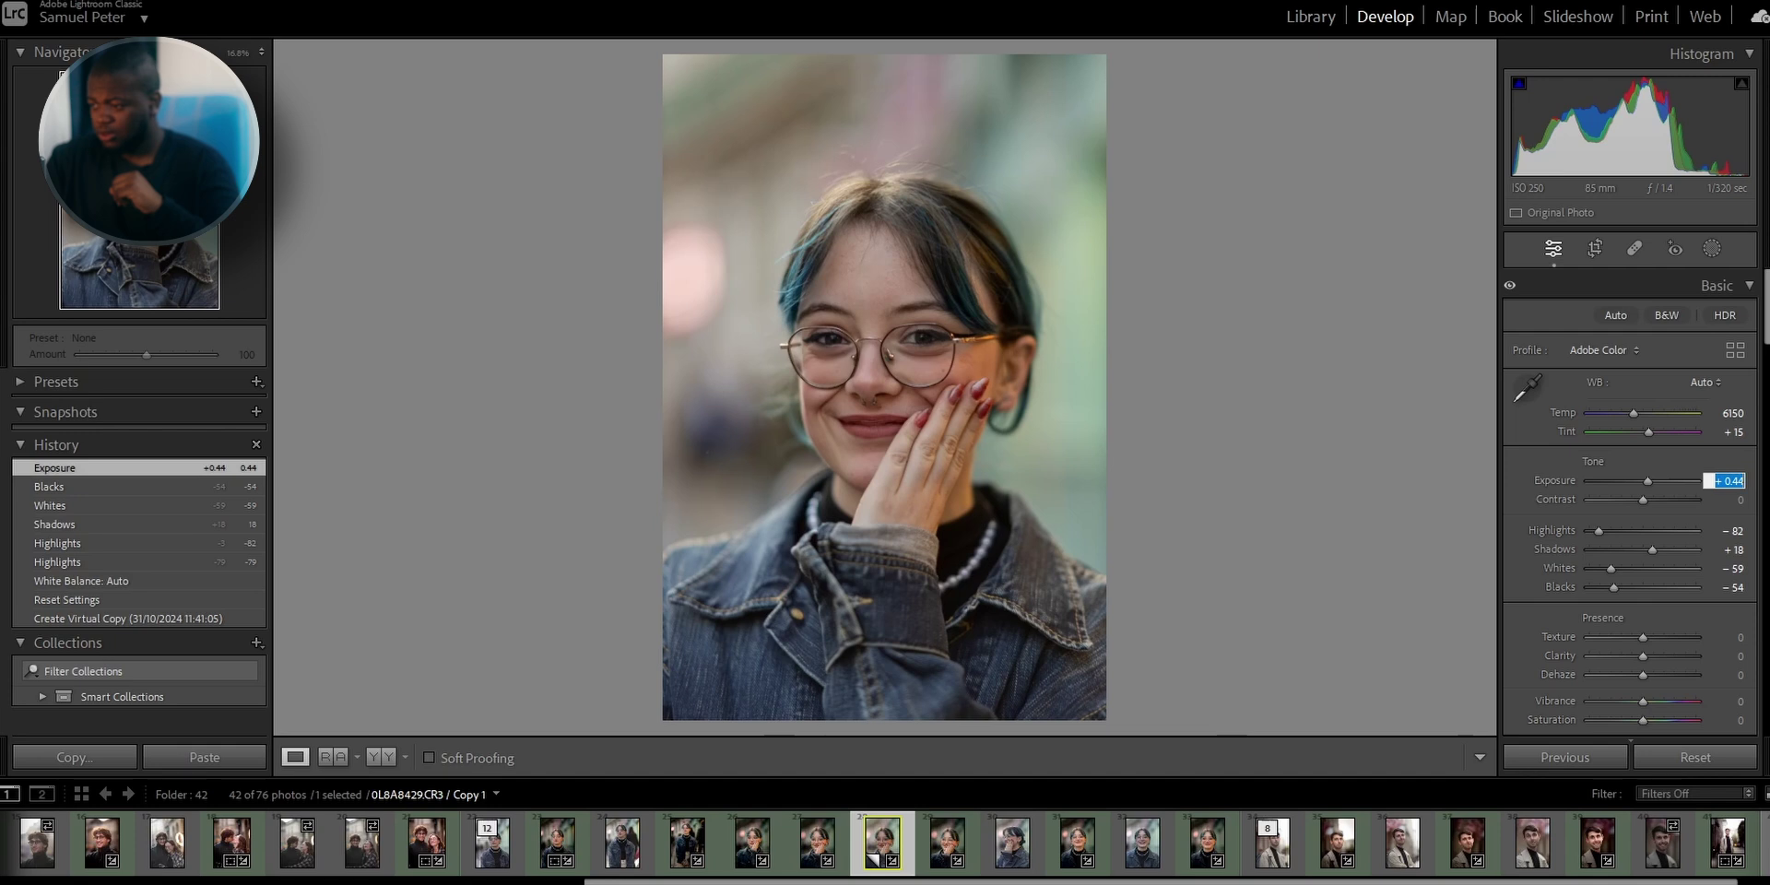
{"action": "type", "text": "24"}
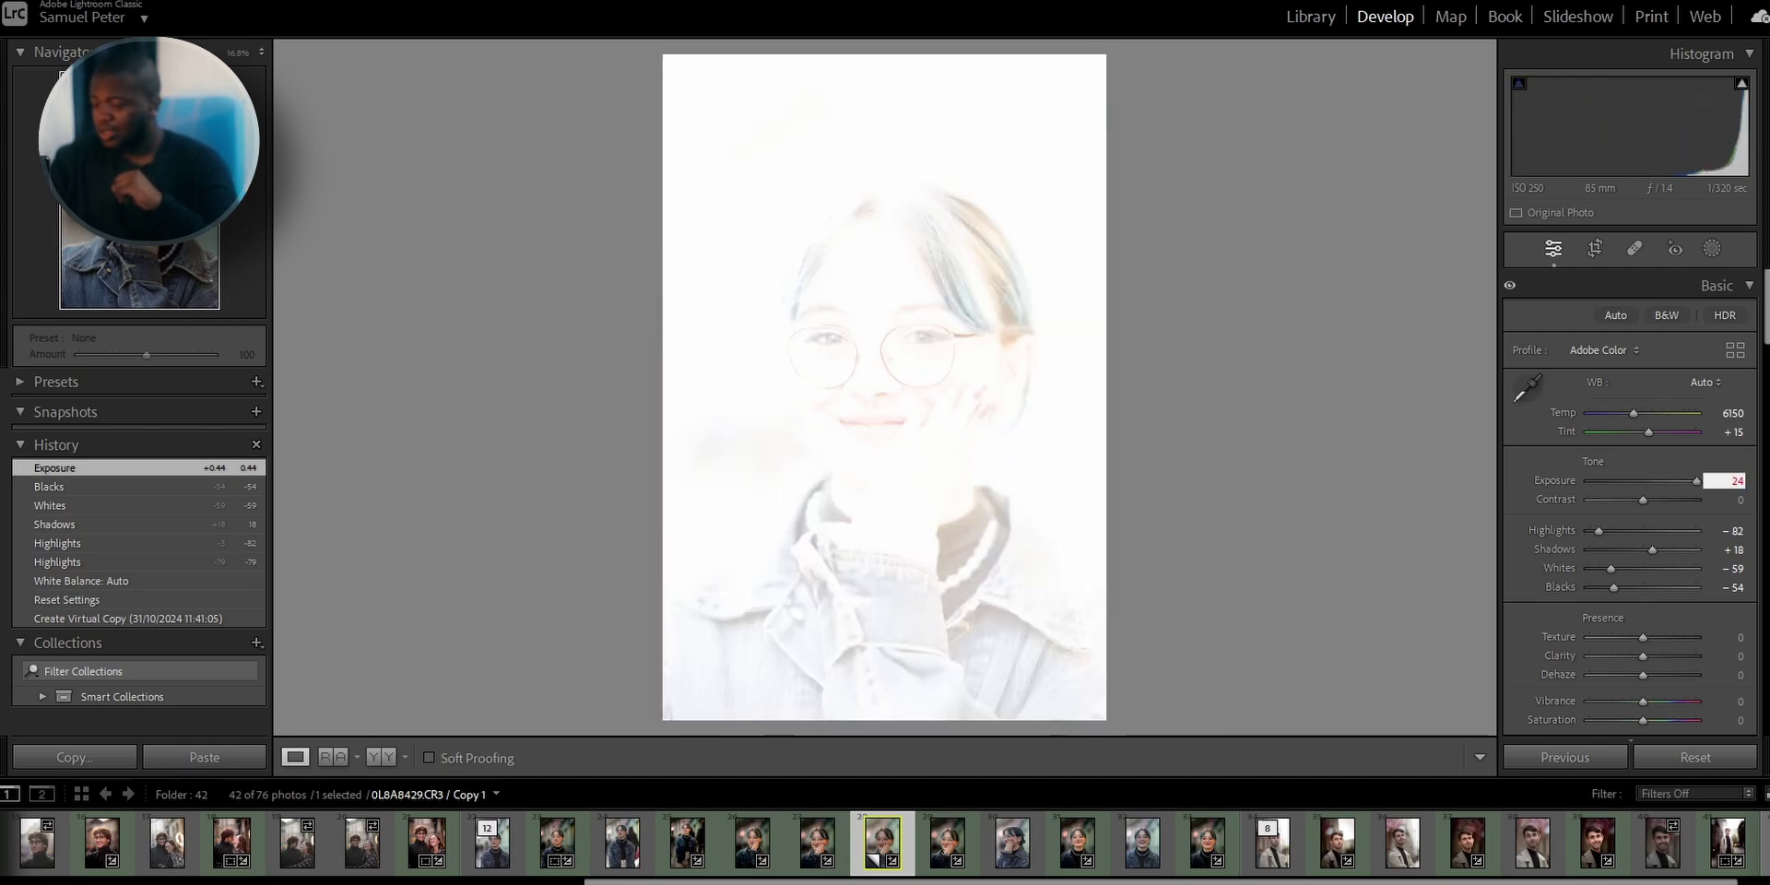
{"action": "type", "text": "0."}
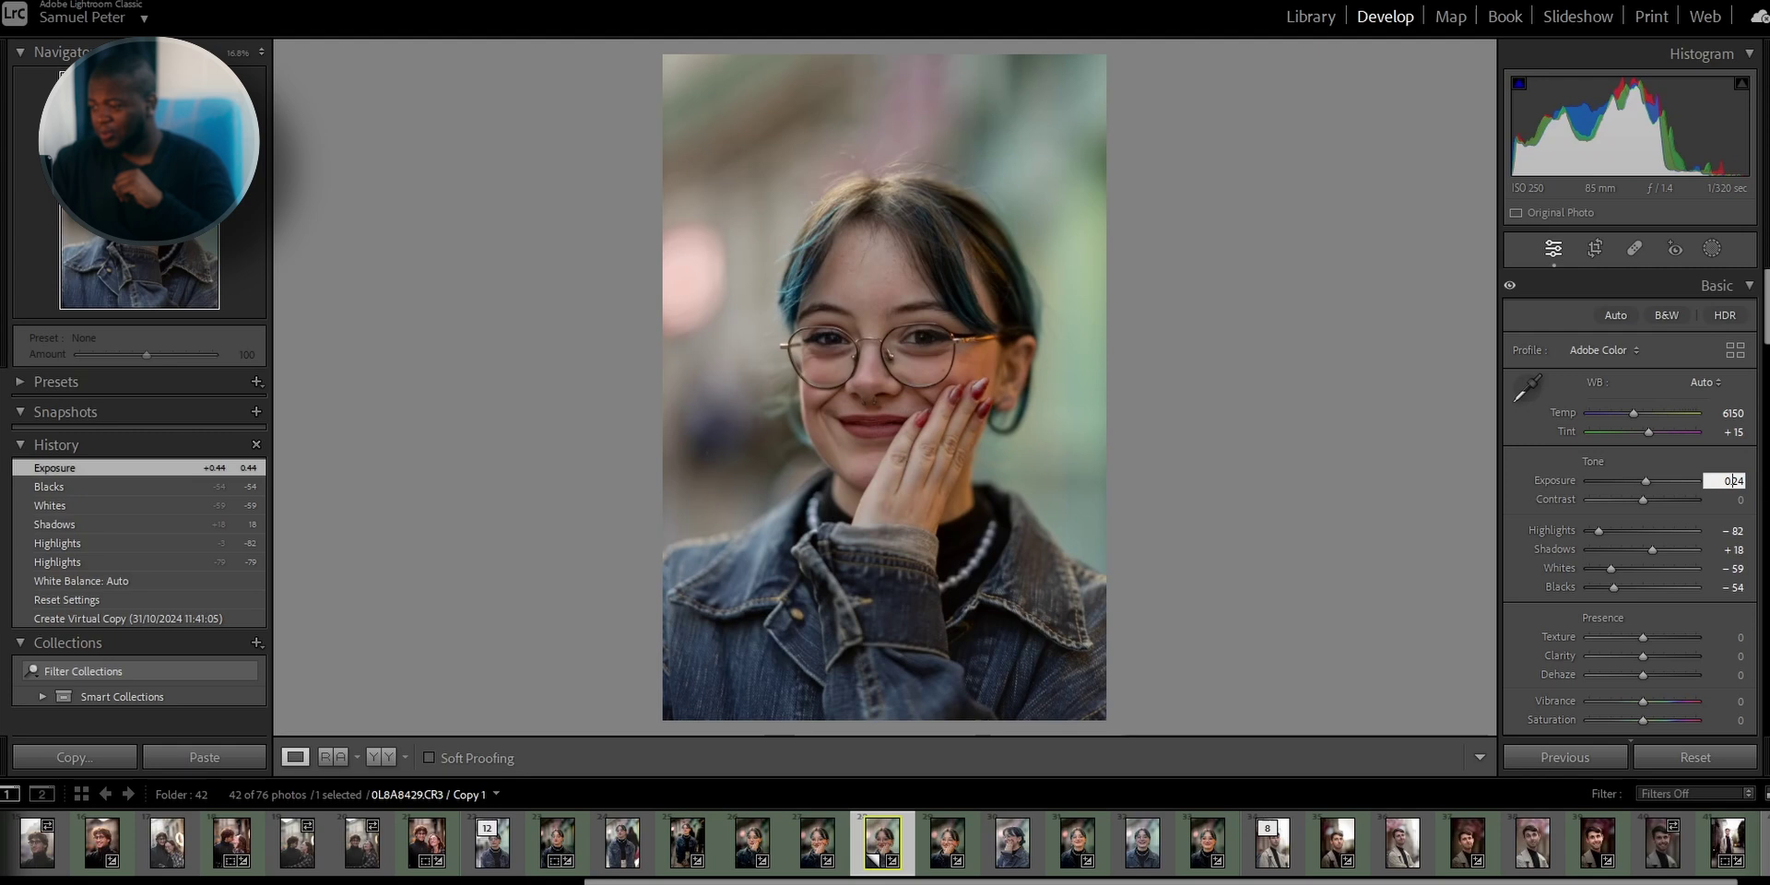
{"action": "key", "text": "Return"}
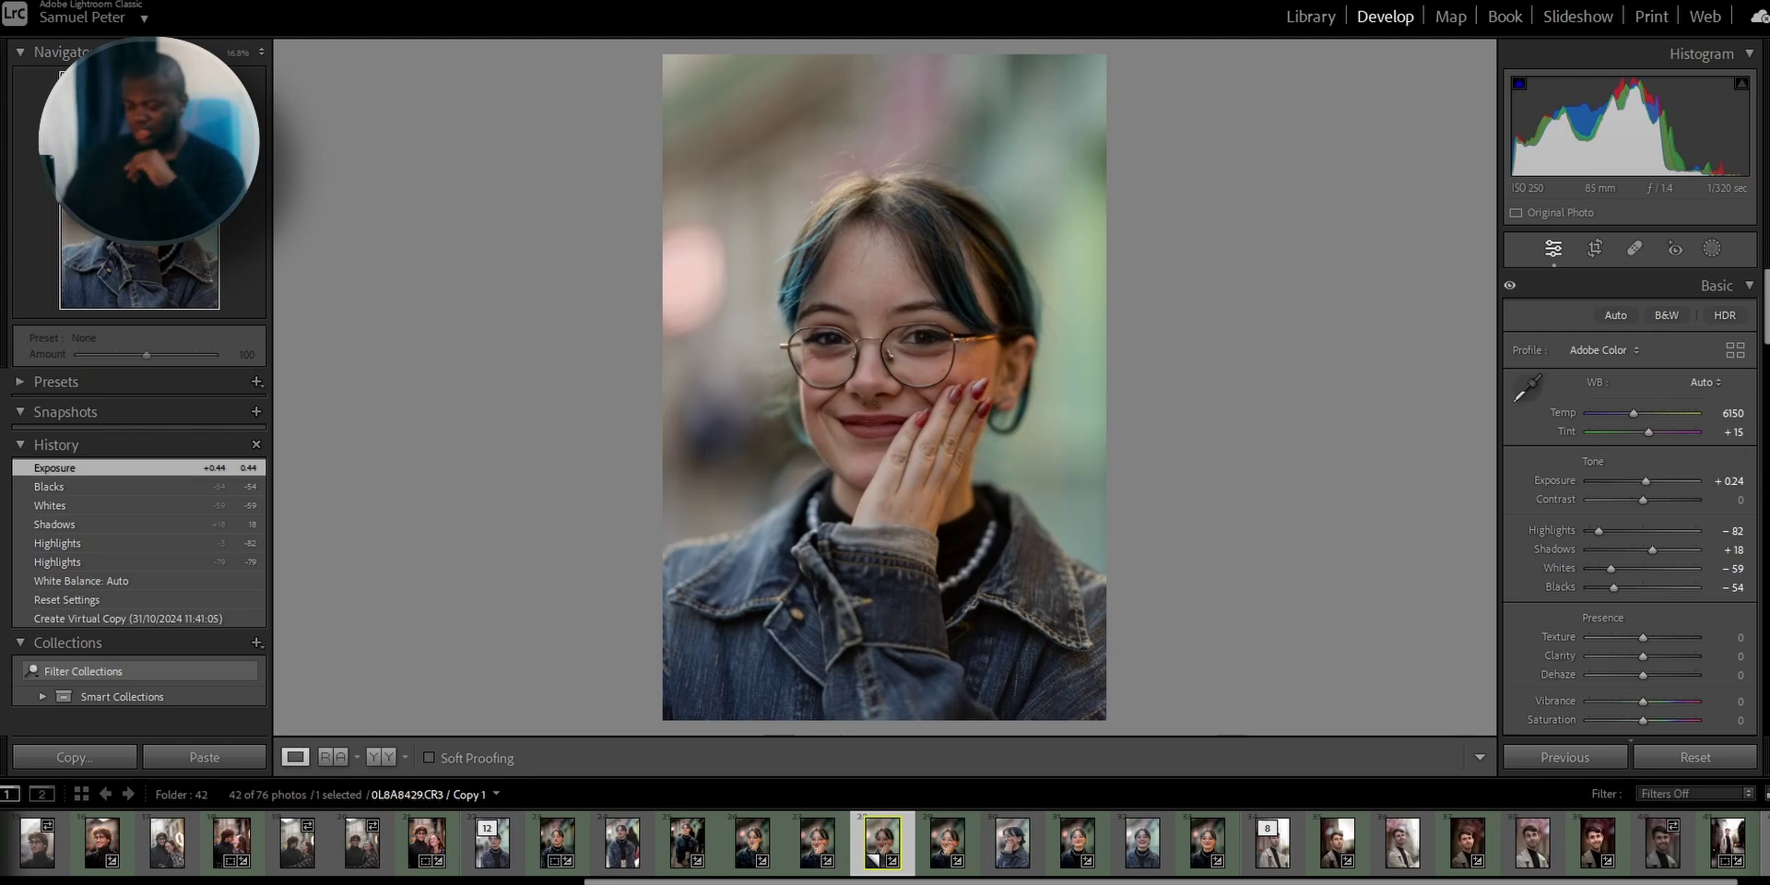
Switch to the original 0L8A8429.CR3 and compare its before and after versions side by side, including a close view of the face
{"action": "key", "text": "Left"}
{"action": "left_click", "coordinate": [381, 757]}
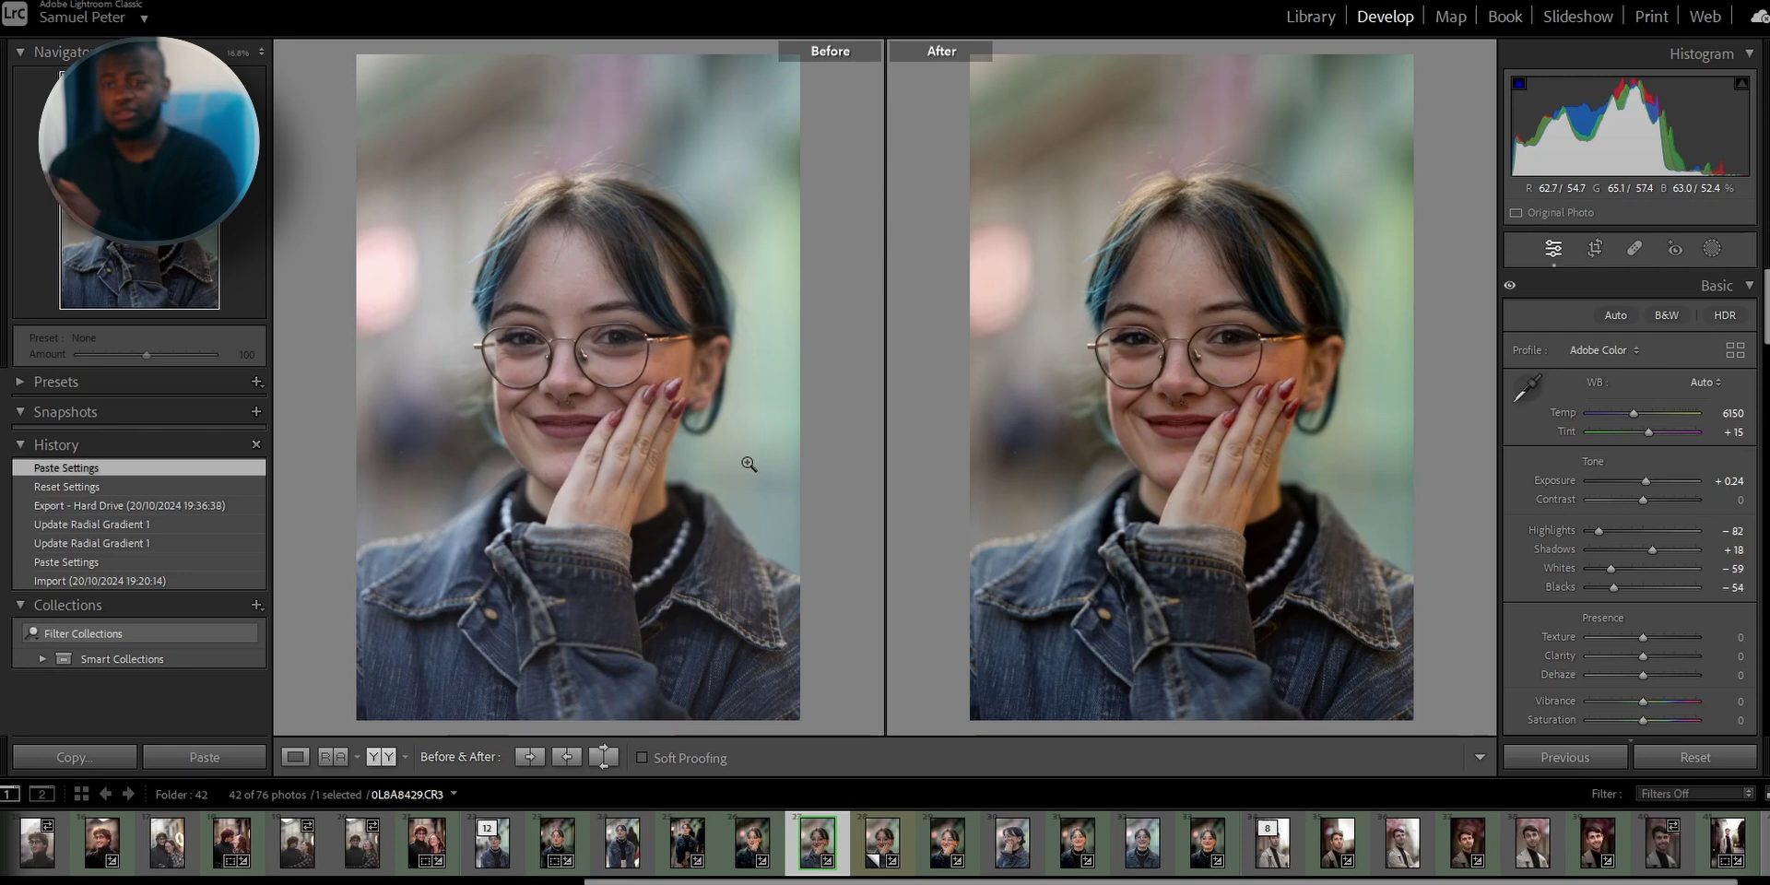
{"action": "left_click", "coordinate": [1186, 296]}
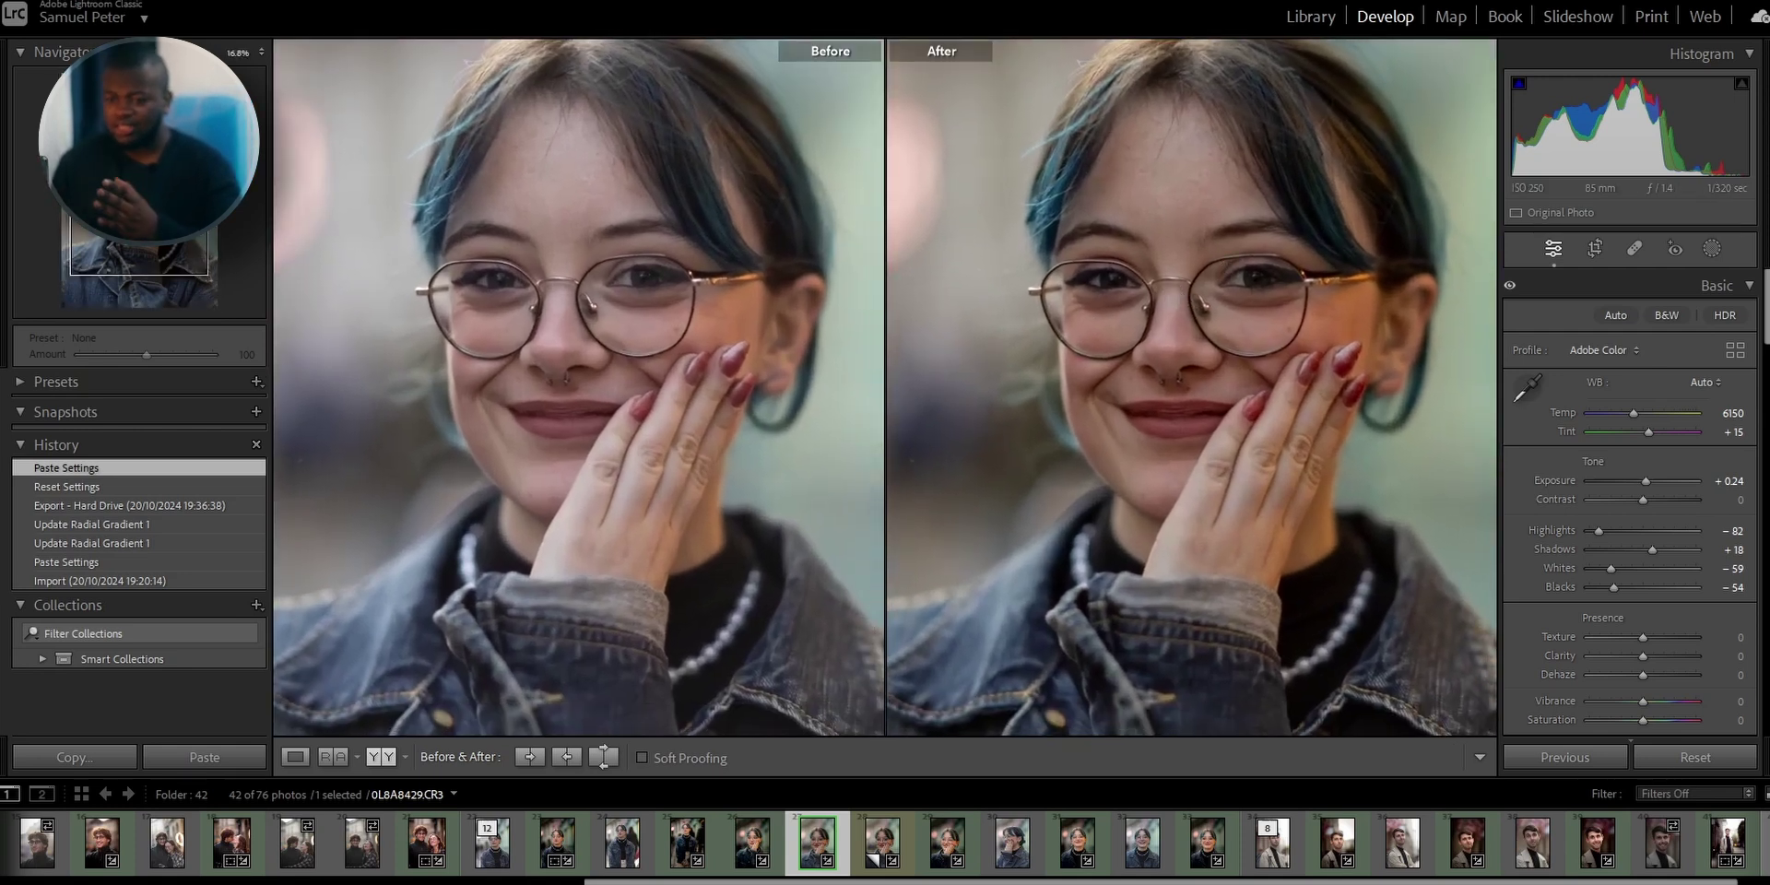
{"action": "key", "text": "F7"}
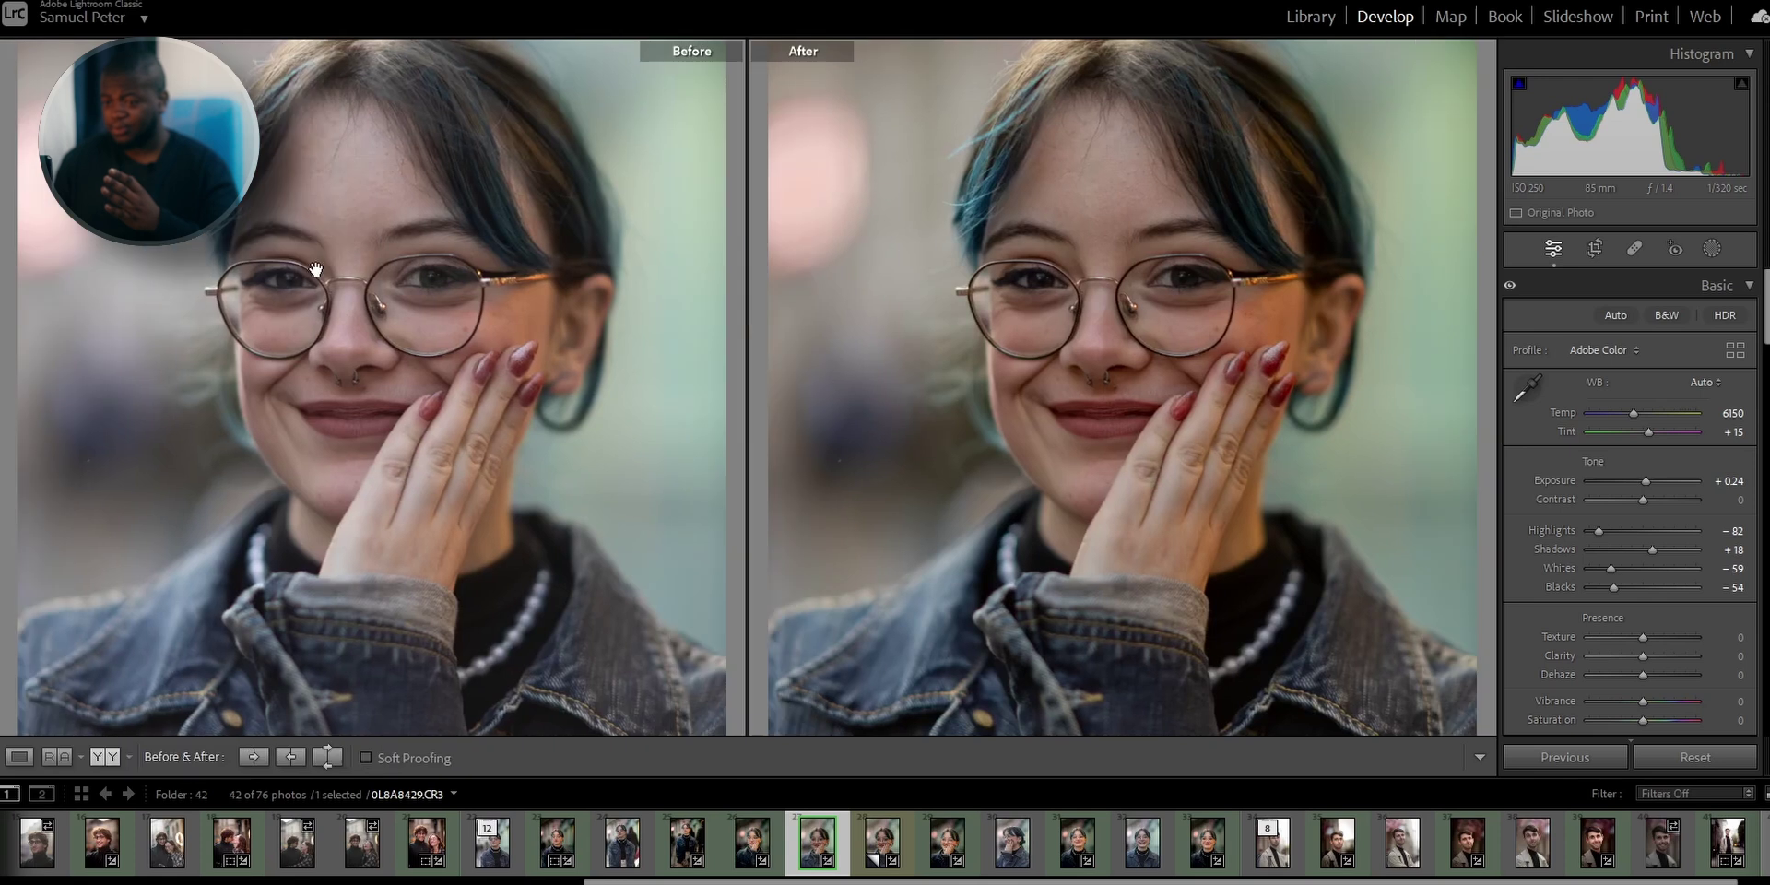
{"action": "left_click", "coordinate": [317, 272]}
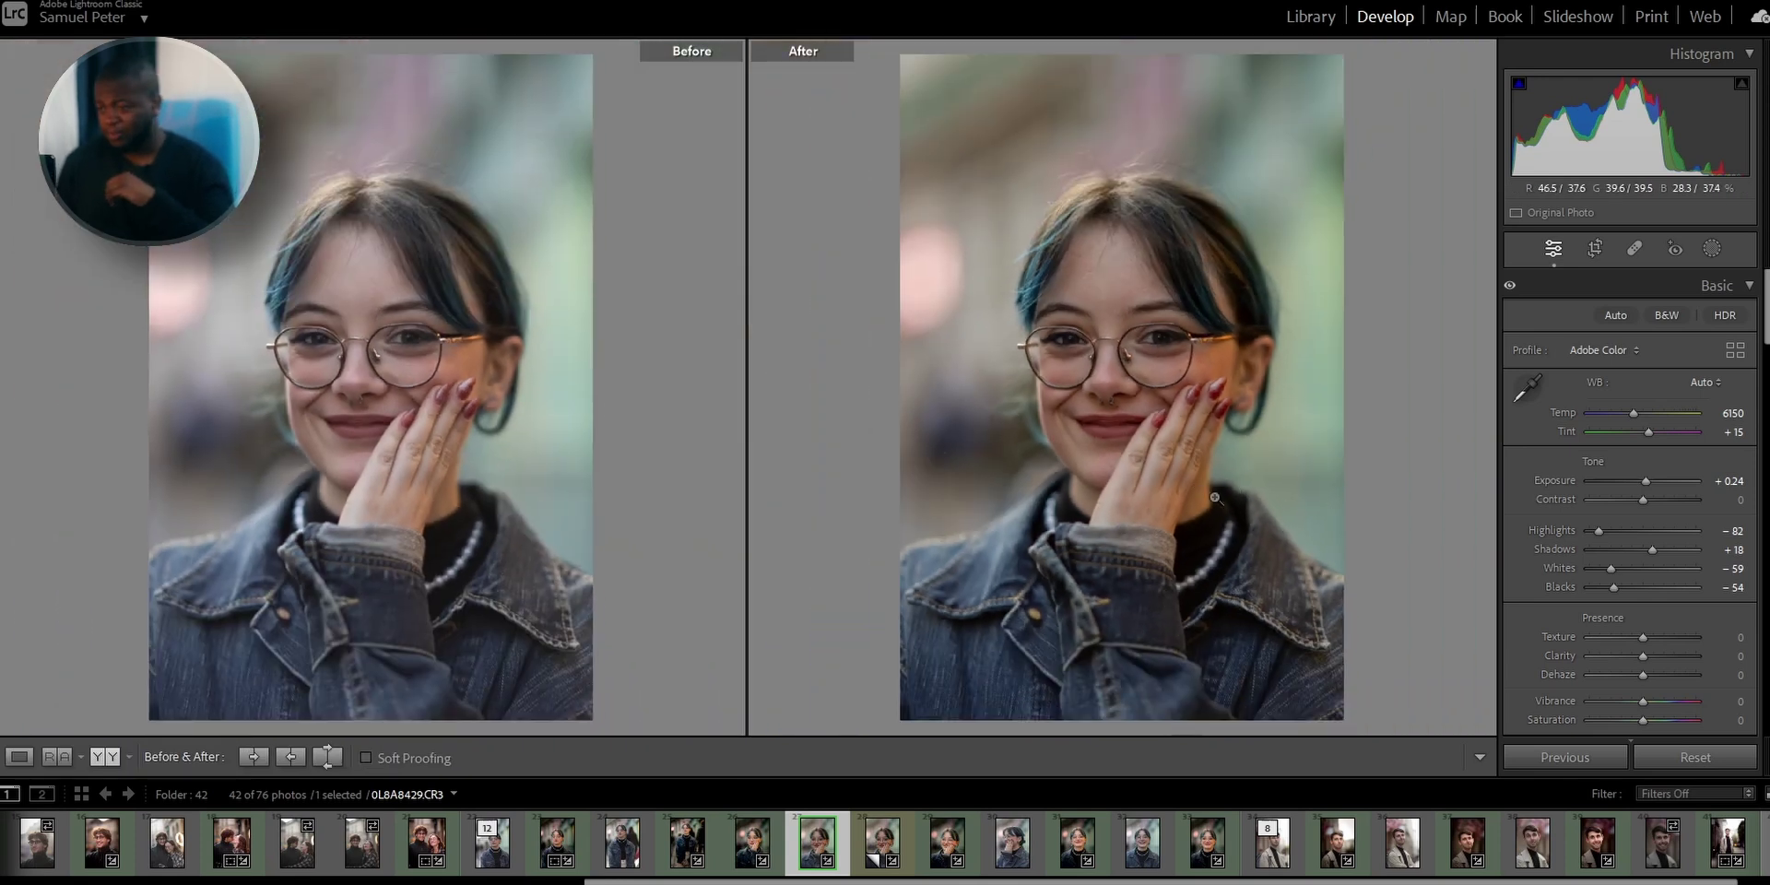
{"action": "scroll", "coordinate": [1565, 532], "scroll_direction": "down", "scroll_amount": 3}
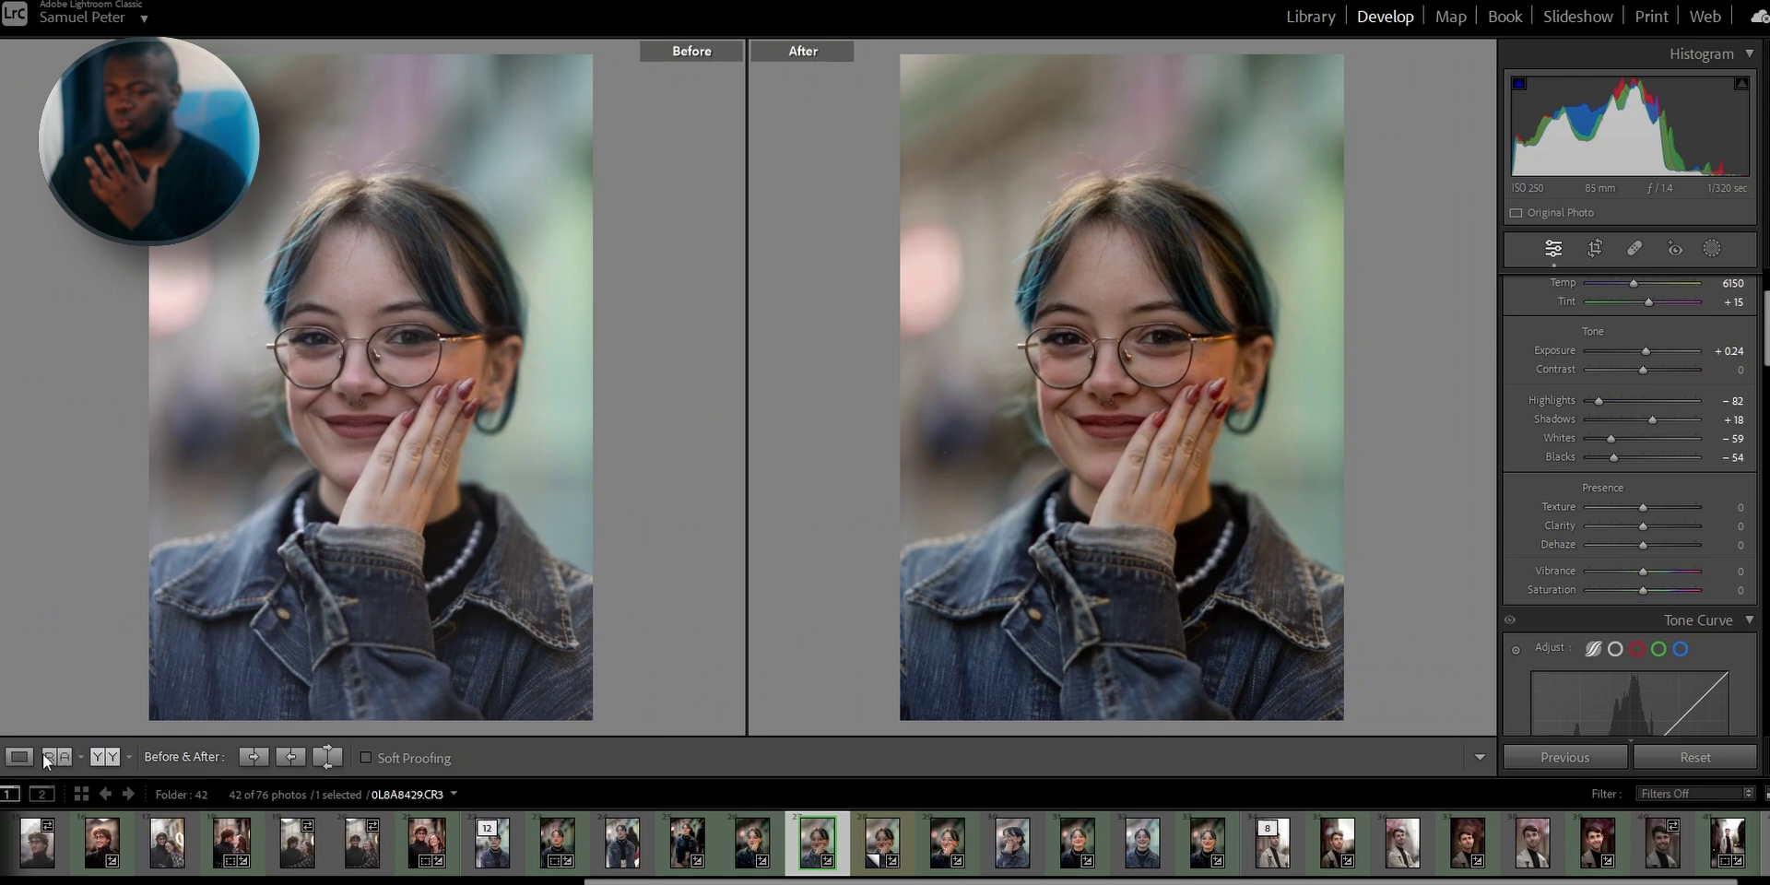
{"action": "left_click", "coordinate": [19, 756]}
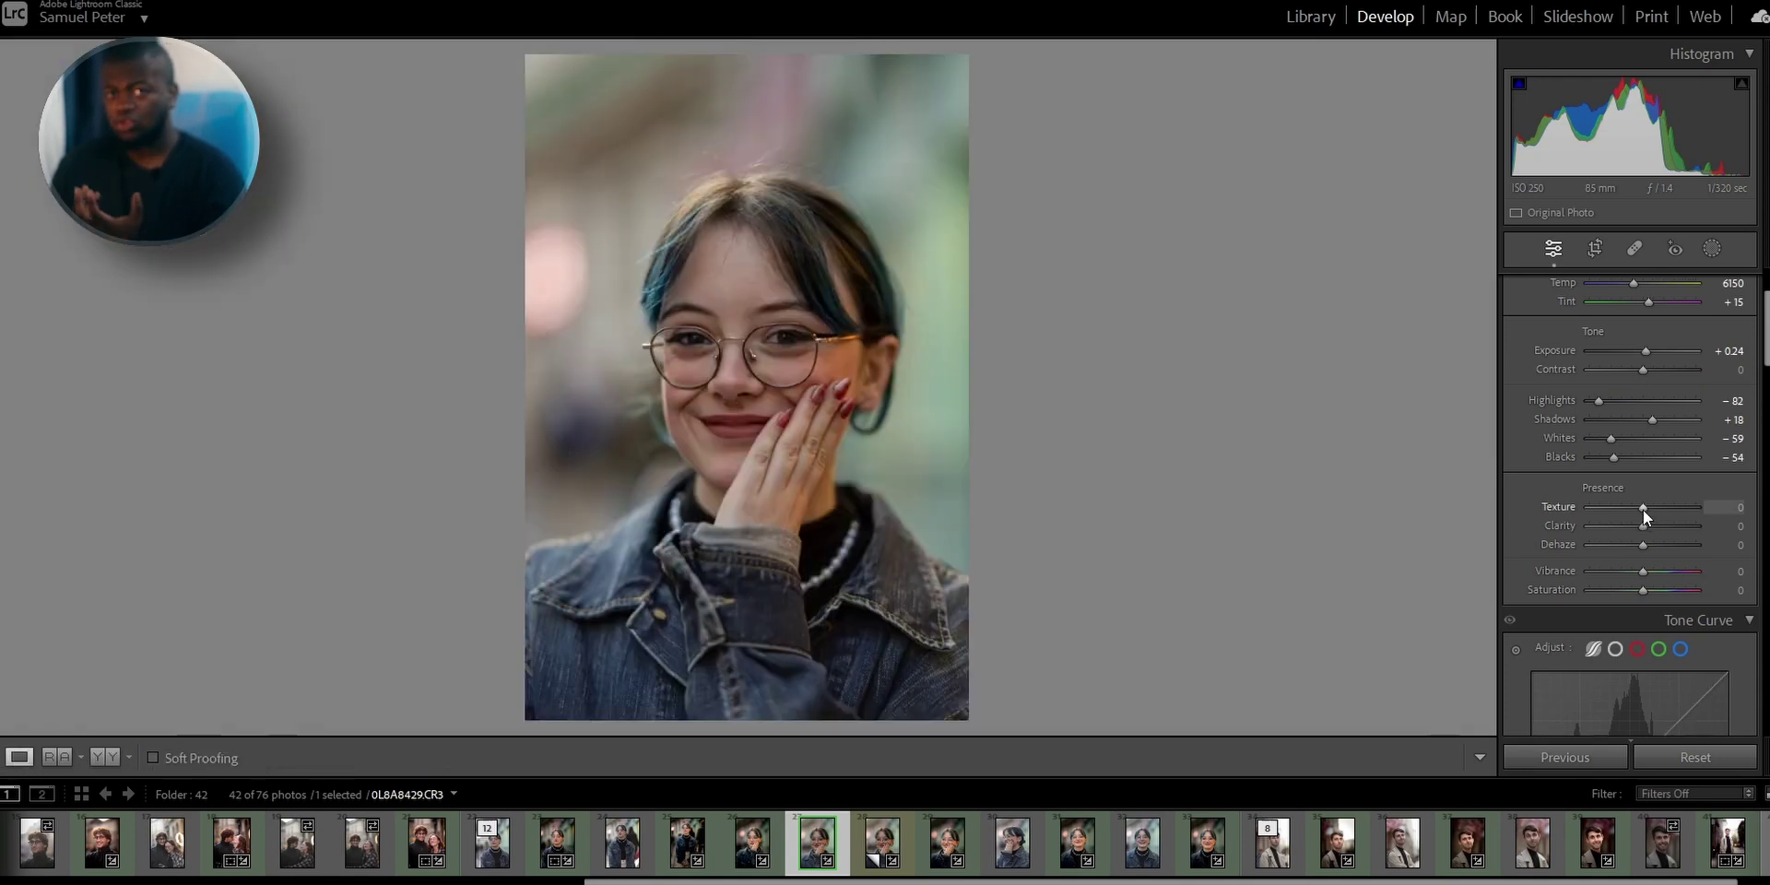
Increase the portrait's Texture to +49, checking the effect up close on the face
{"action": "left_click_drag", "start_coordinate": [1642, 511], "coordinate": [1650, 506]}
{"action": "left_click", "coordinate": [748, 331]}
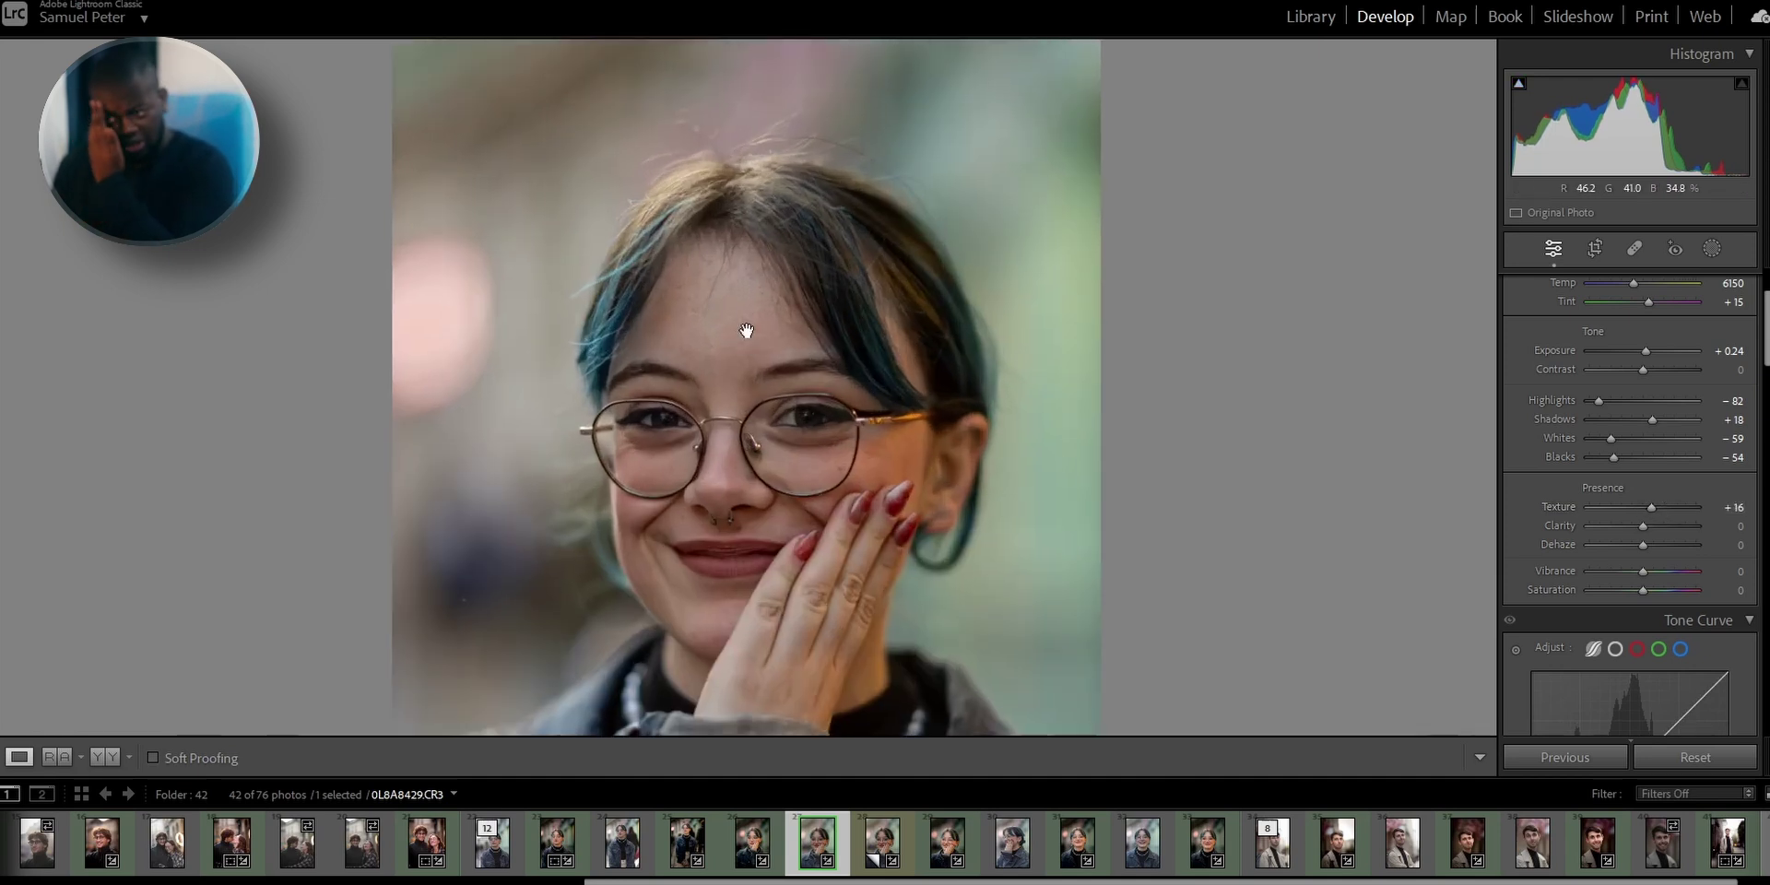
{"action": "left_click", "coordinate": [1655, 506]}
{"action": "left_click_drag", "start_coordinate": [1655, 506], "coordinate": [1593, 511]}
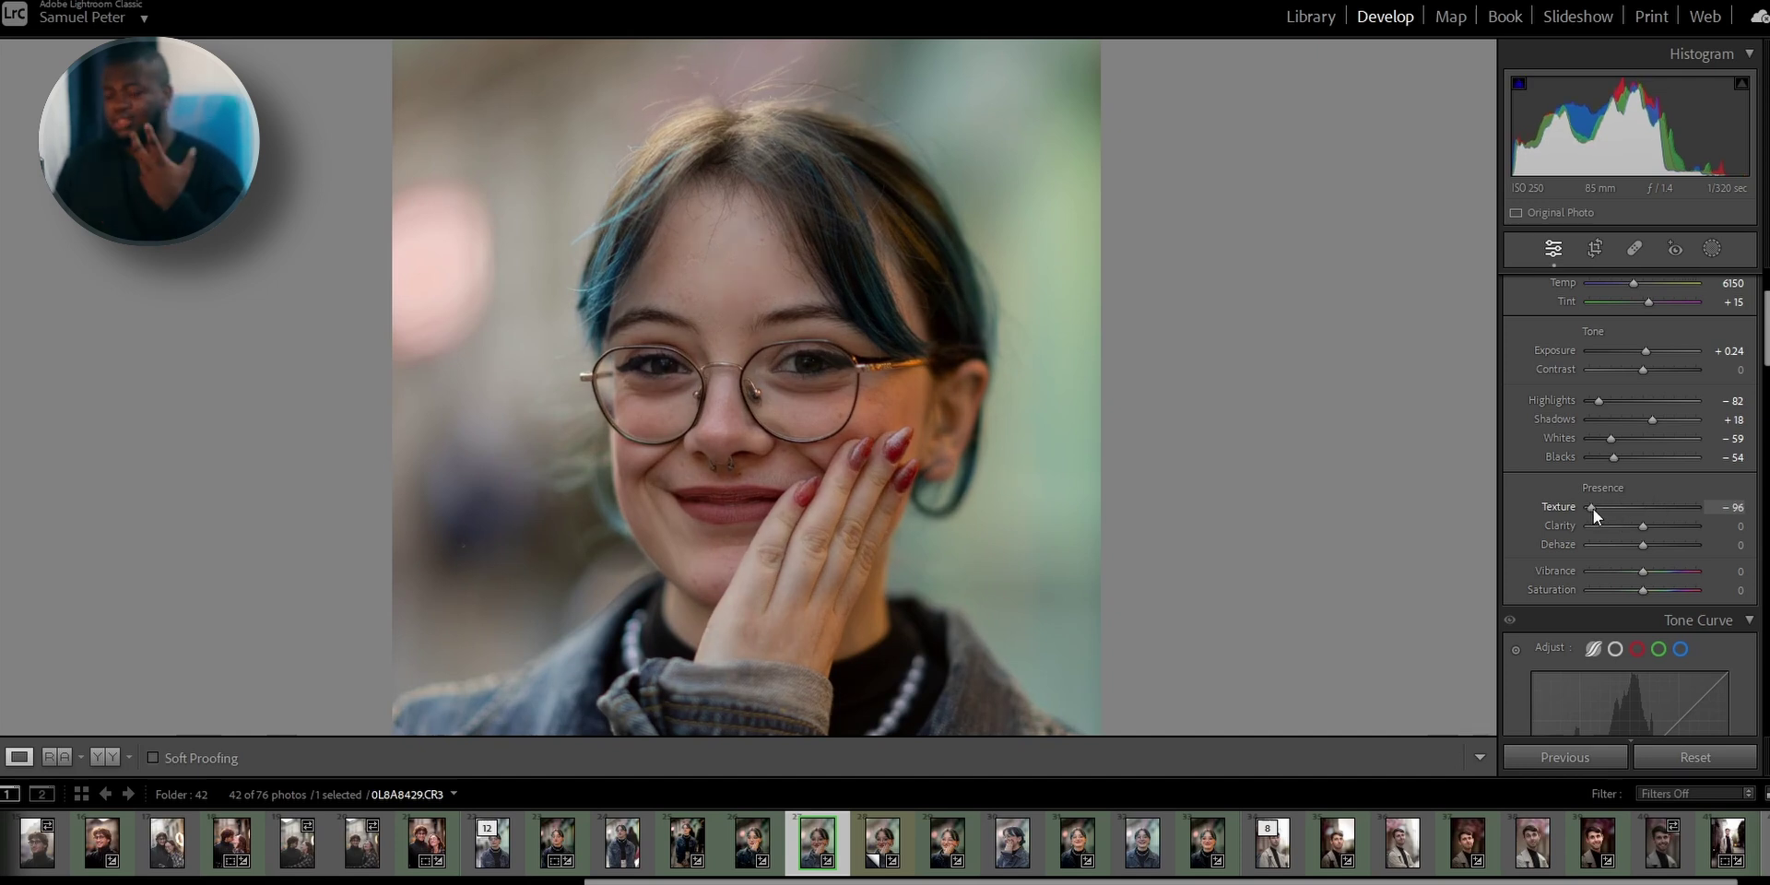
{"action": "left_click_drag", "start_coordinate": [1600, 510], "coordinate": [1676, 519]}
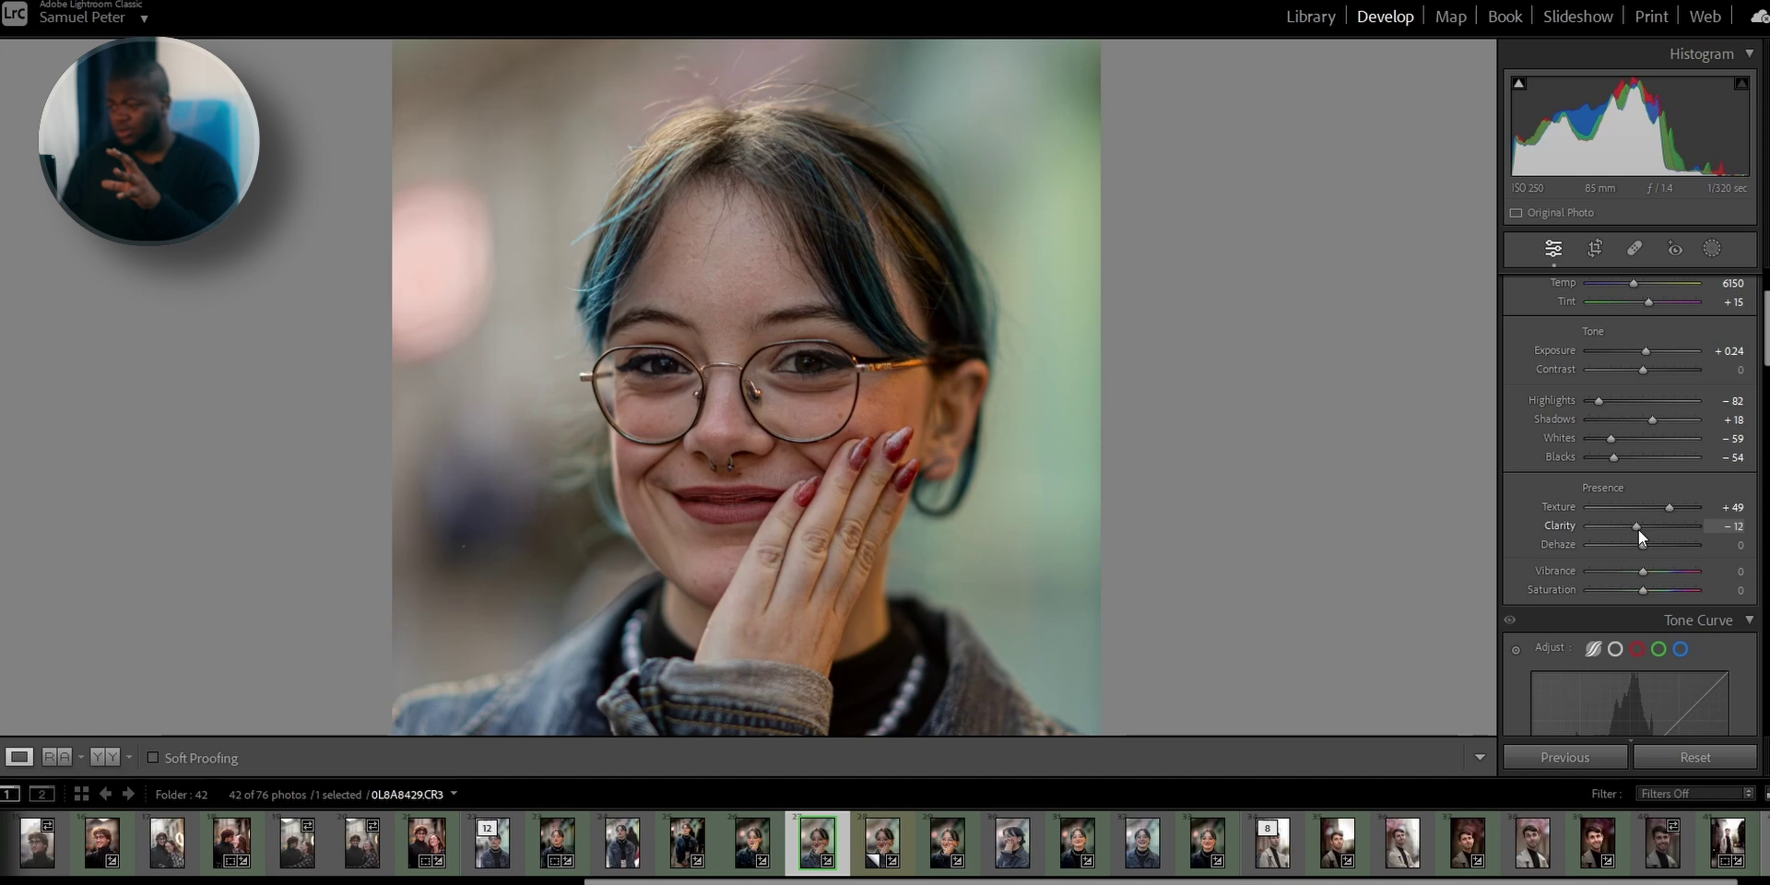
Set the portrait's Clarity to -20 and compare the before and after versions side by side
{"action": "key", "text": "Down"}
{"action": "key", "text": "Down"}
{"action": "key", "text": "Down"}
{"action": "key", "text": "Down"}
{"action": "key", "text": "Down"}
{"action": "key", "text": "Down"}
{"action": "key", "text": "Down"}
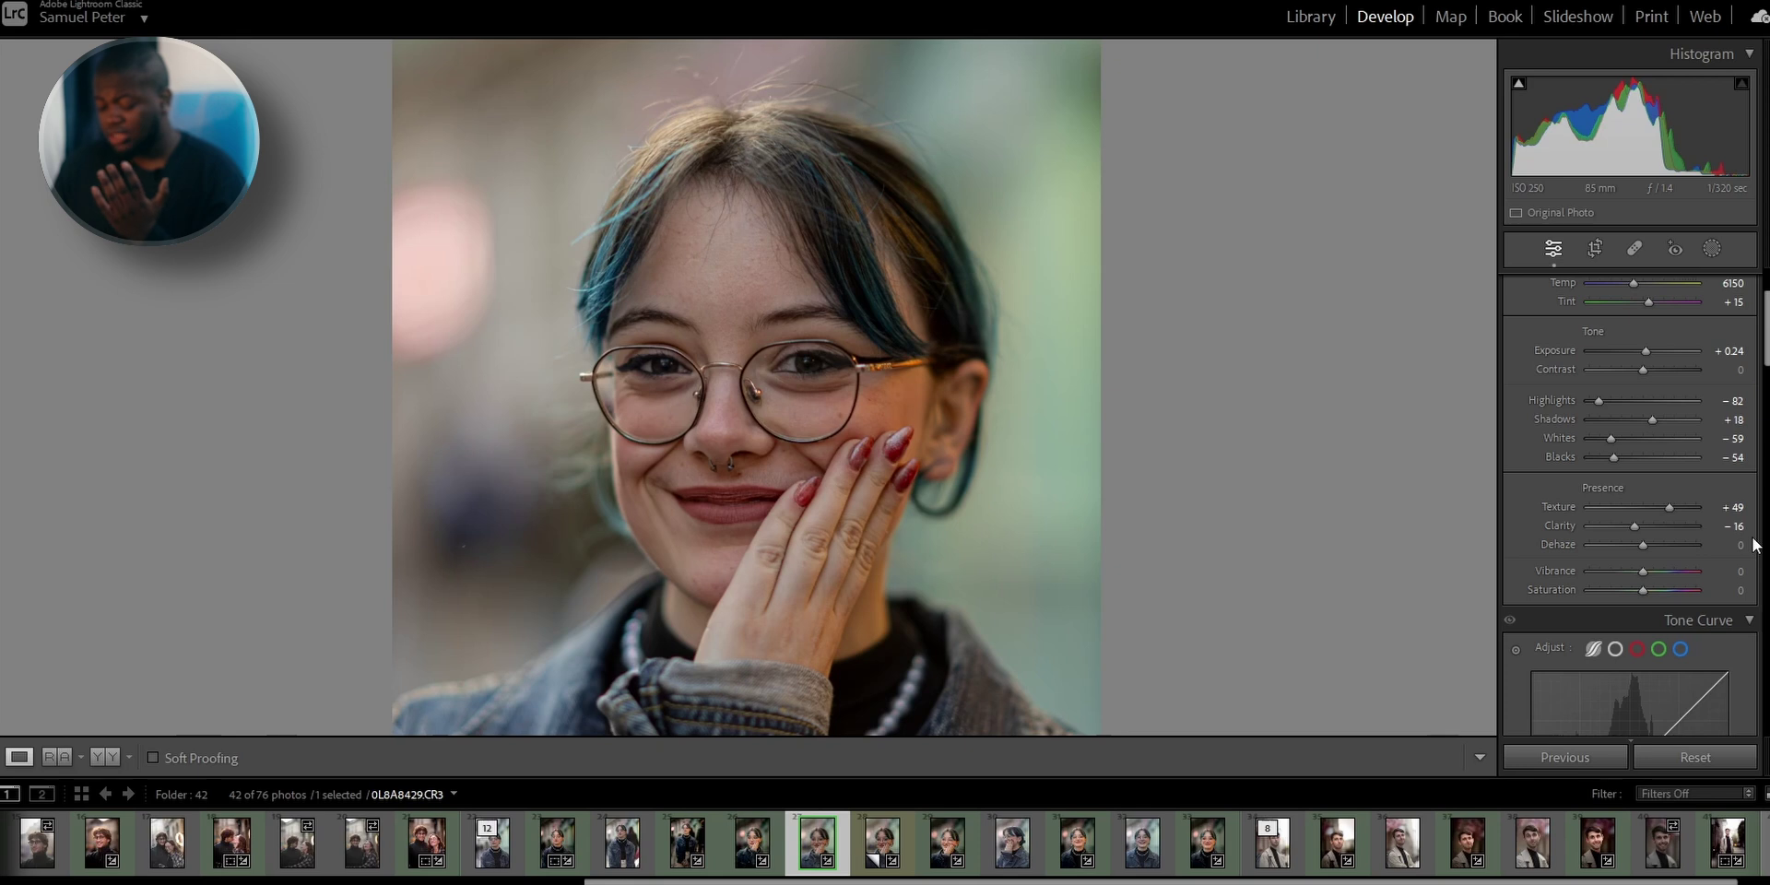
{"action": "left_click", "coordinate": [1724, 527]}
{"action": "type", "text": "-20"}
{"action": "key", "text": "Return"}
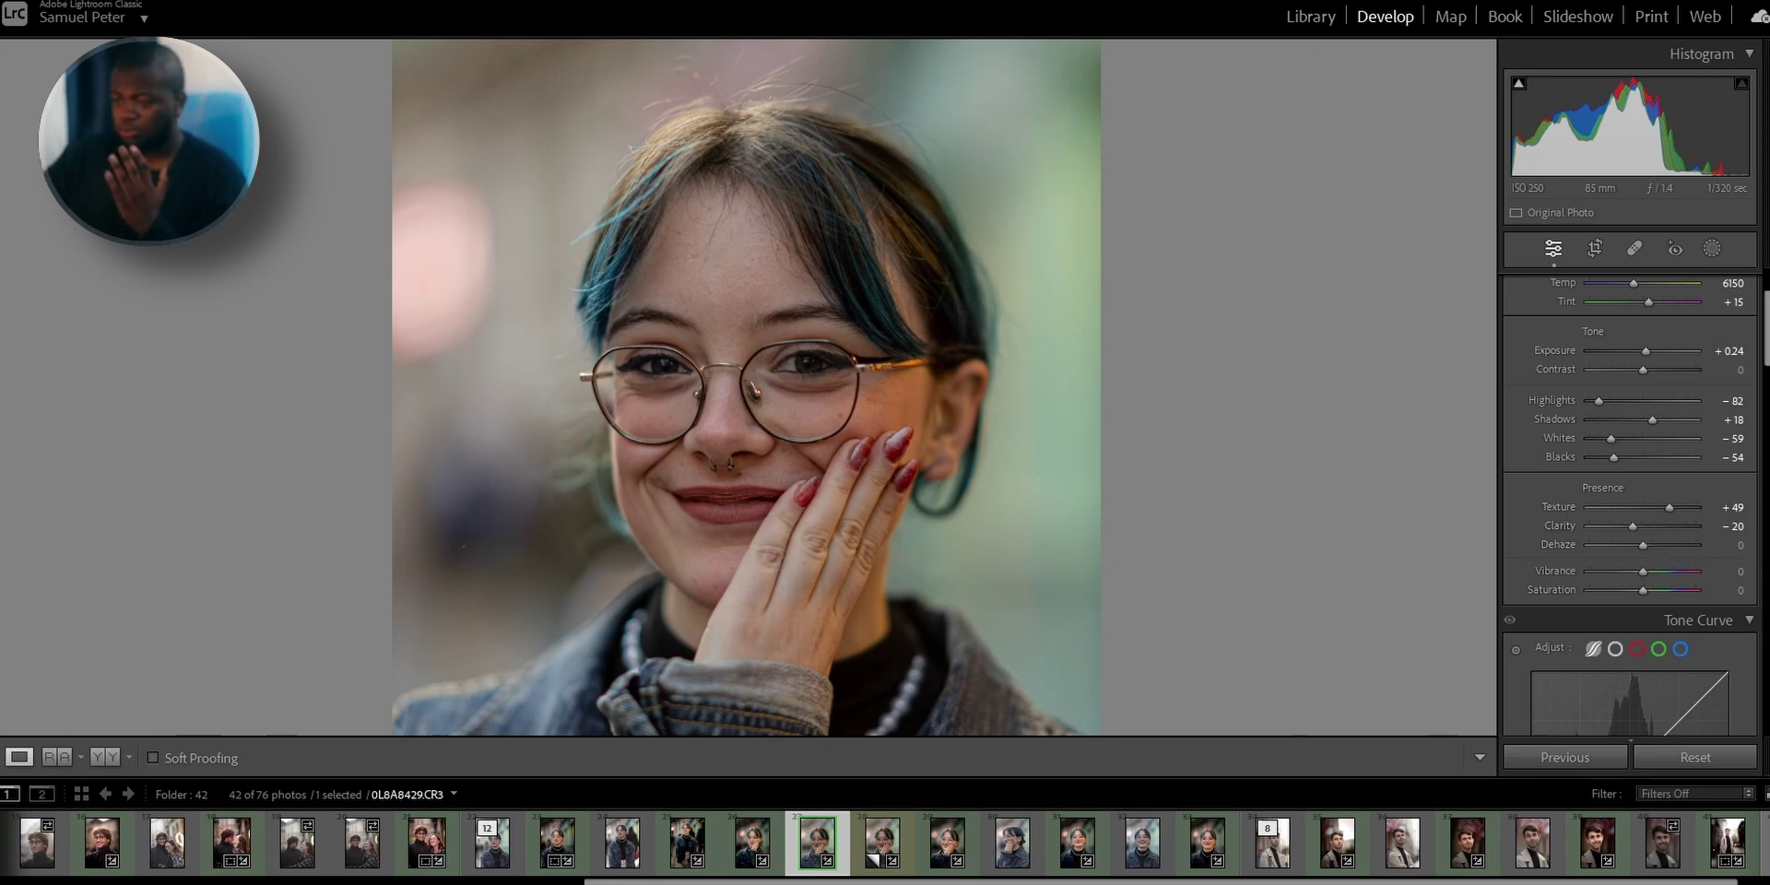
{"action": "left_click", "coordinate": [99, 757]}
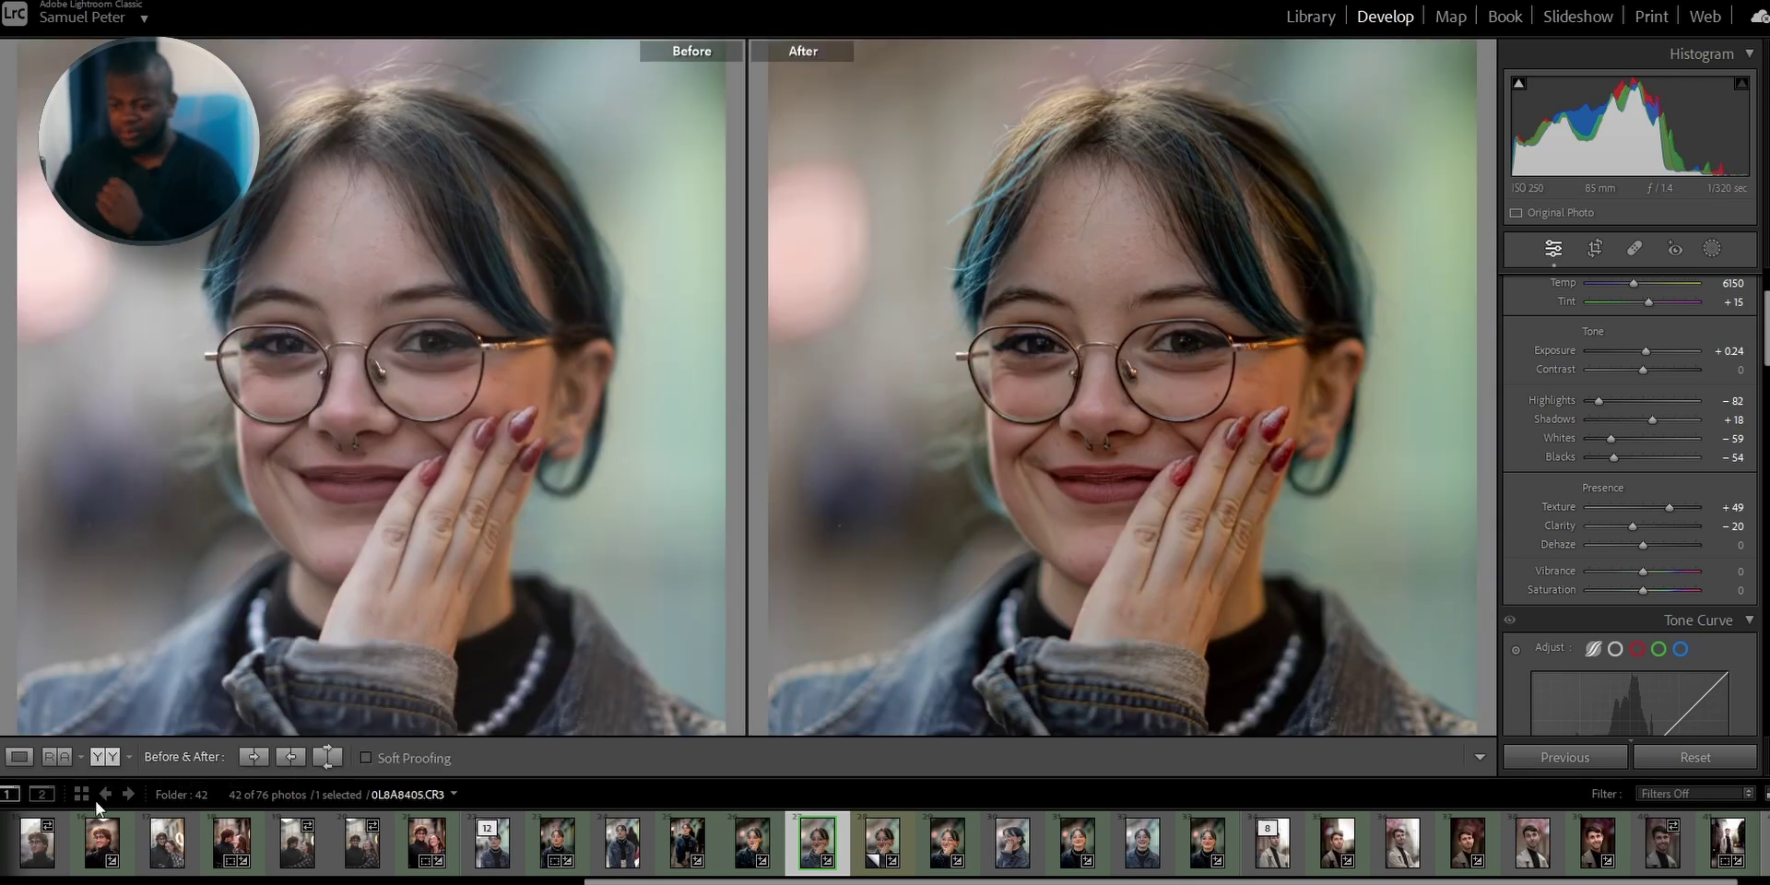
{"action": "left_click", "coordinate": [23, 759]}
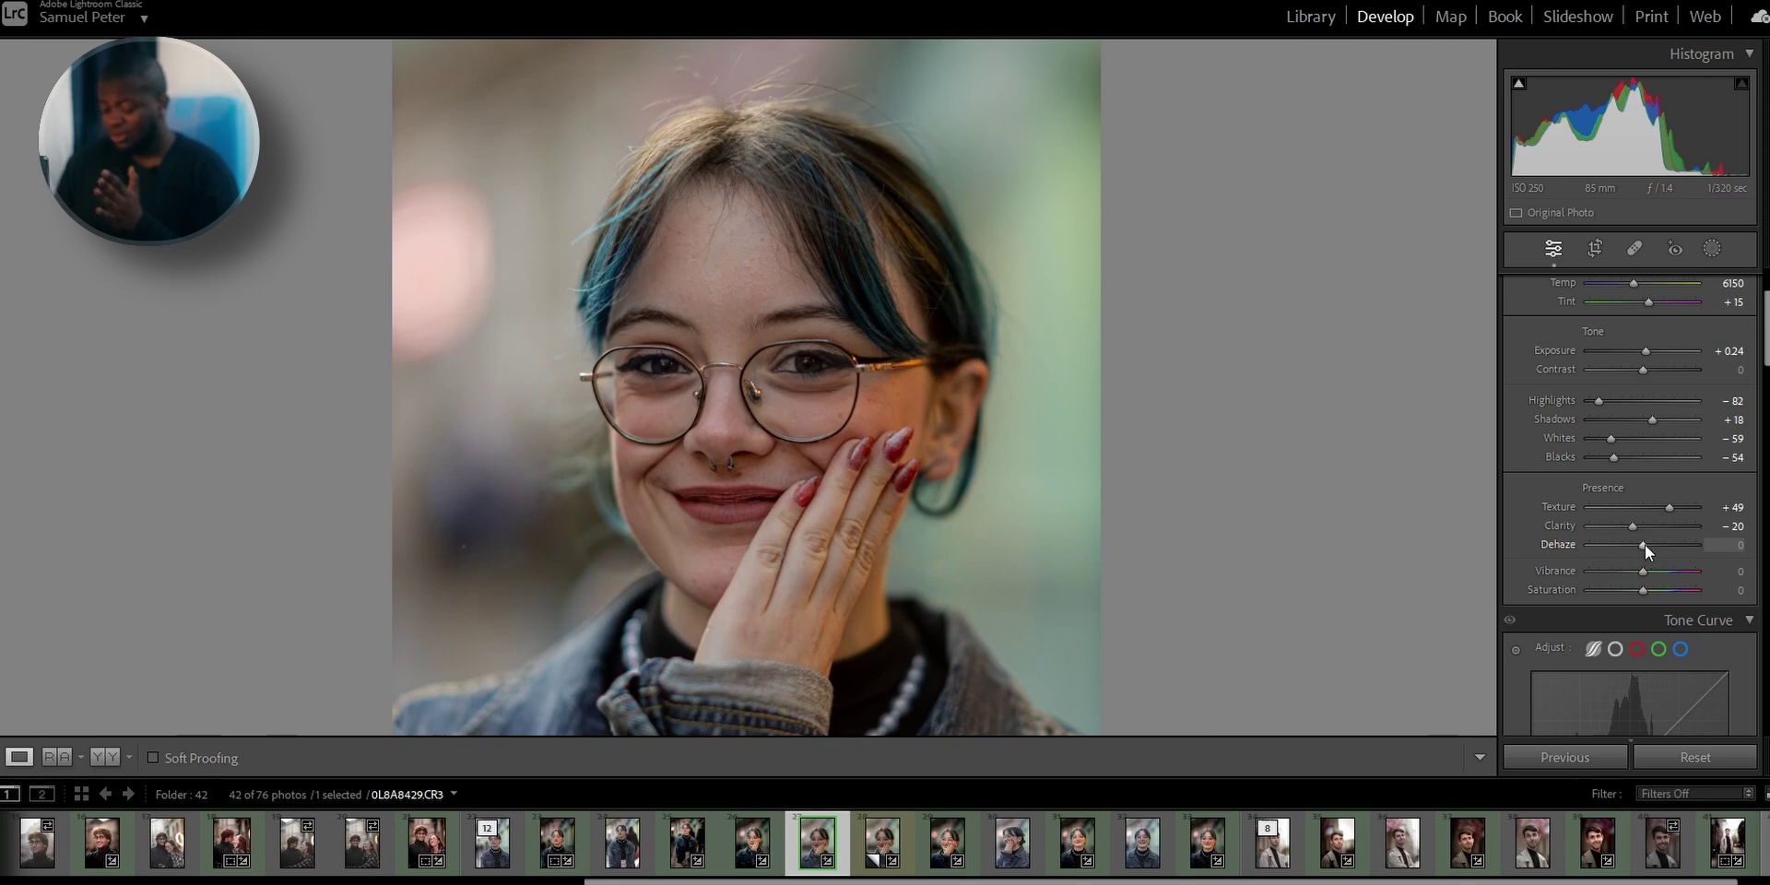
Set the portrait's Dehaze to +5
{"action": "left_click_drag", "start_coordinate": [1645, 544], "coordinate": [1547, 551]}
{"action": "double_click", "coordinate": [1548, 550]}
{"action": "left_click", "coordinate": [1725, 548]}
{"action": "key", "text": "Return"}
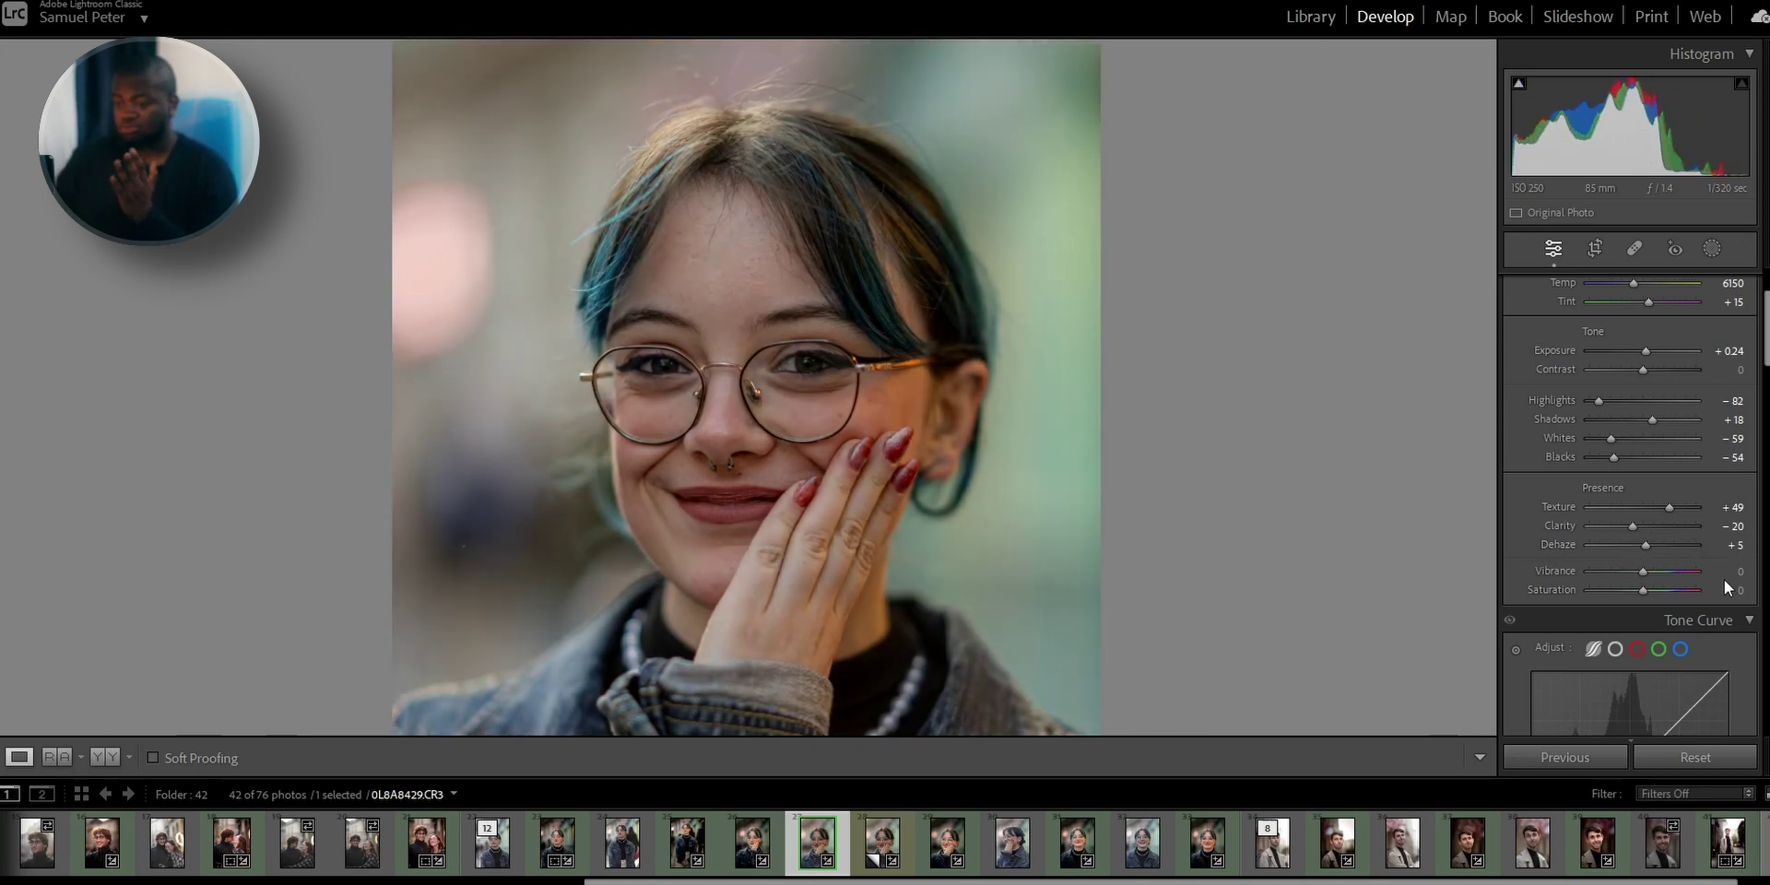
Set the portrait's Vibrance to +8 while viewing the whole photo
{"action": "left_click", "coordinate": [679, 468]}
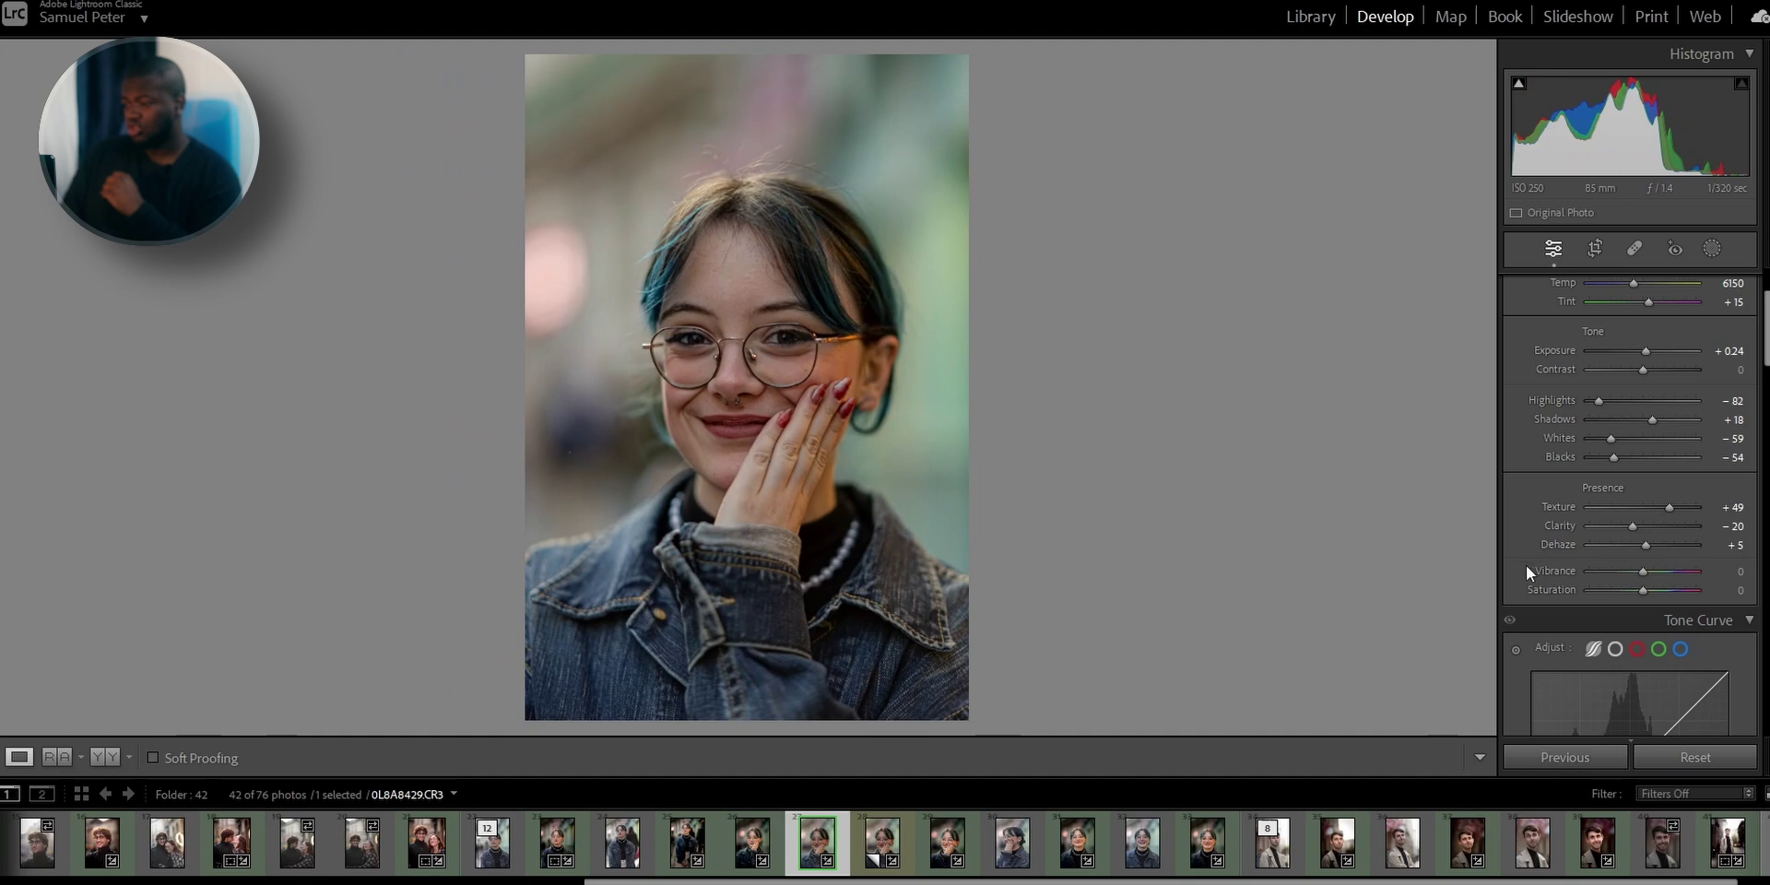
{"action": "left_click", "coordinate": [1742, 574]}
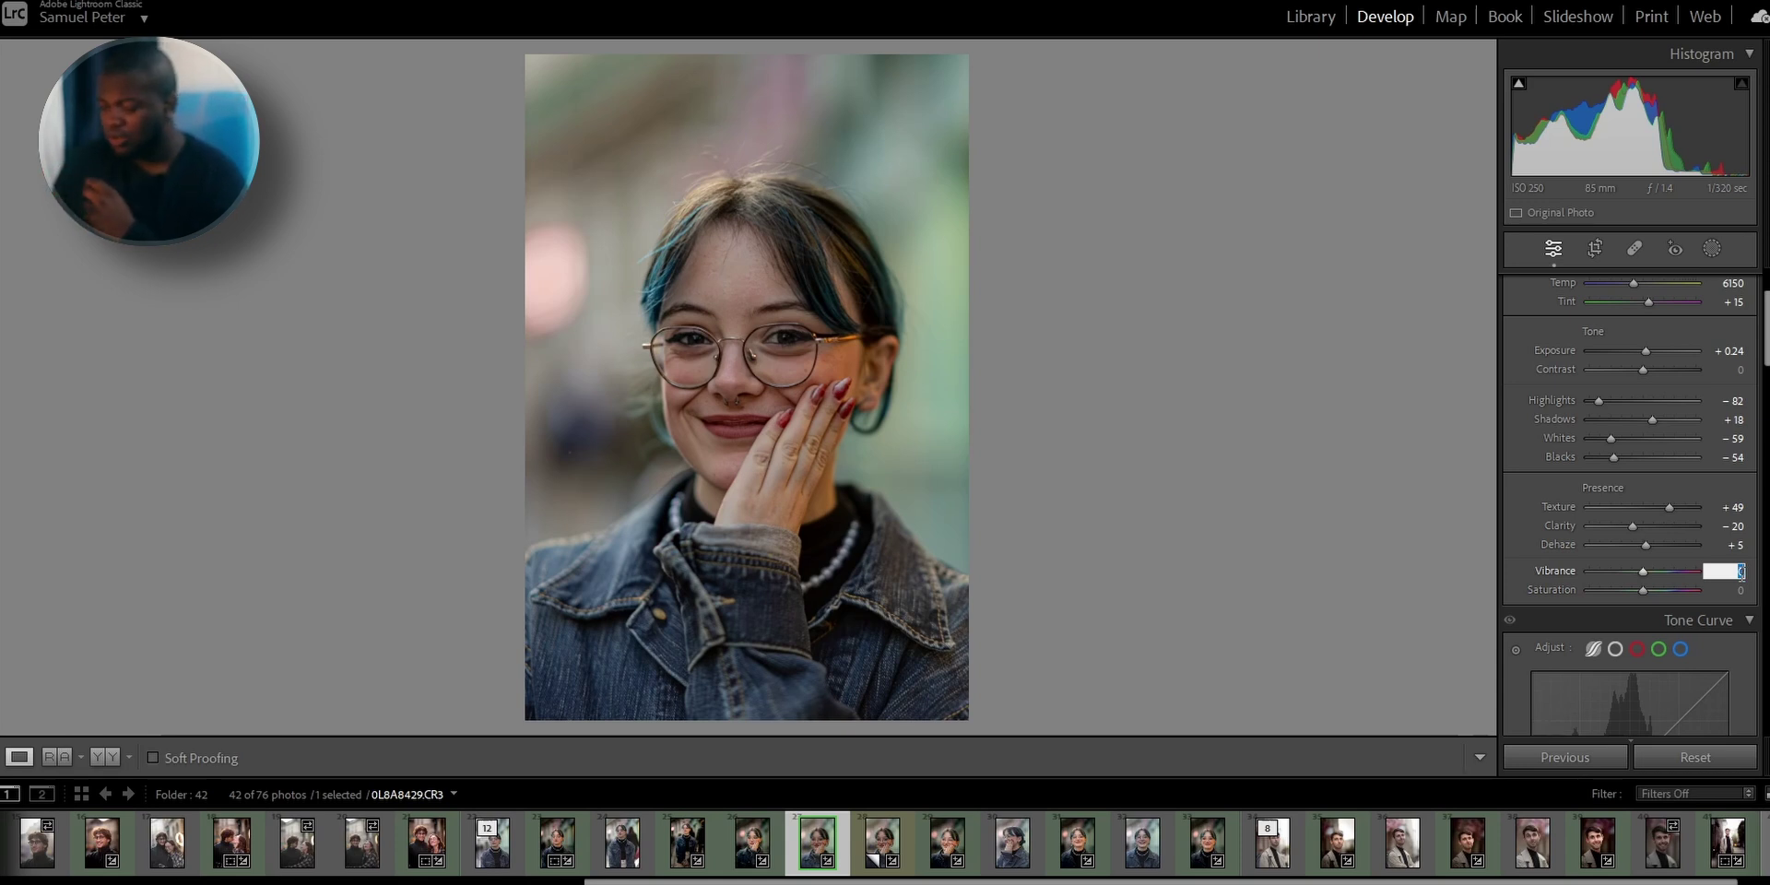
{"action": "type", "text": "8"}
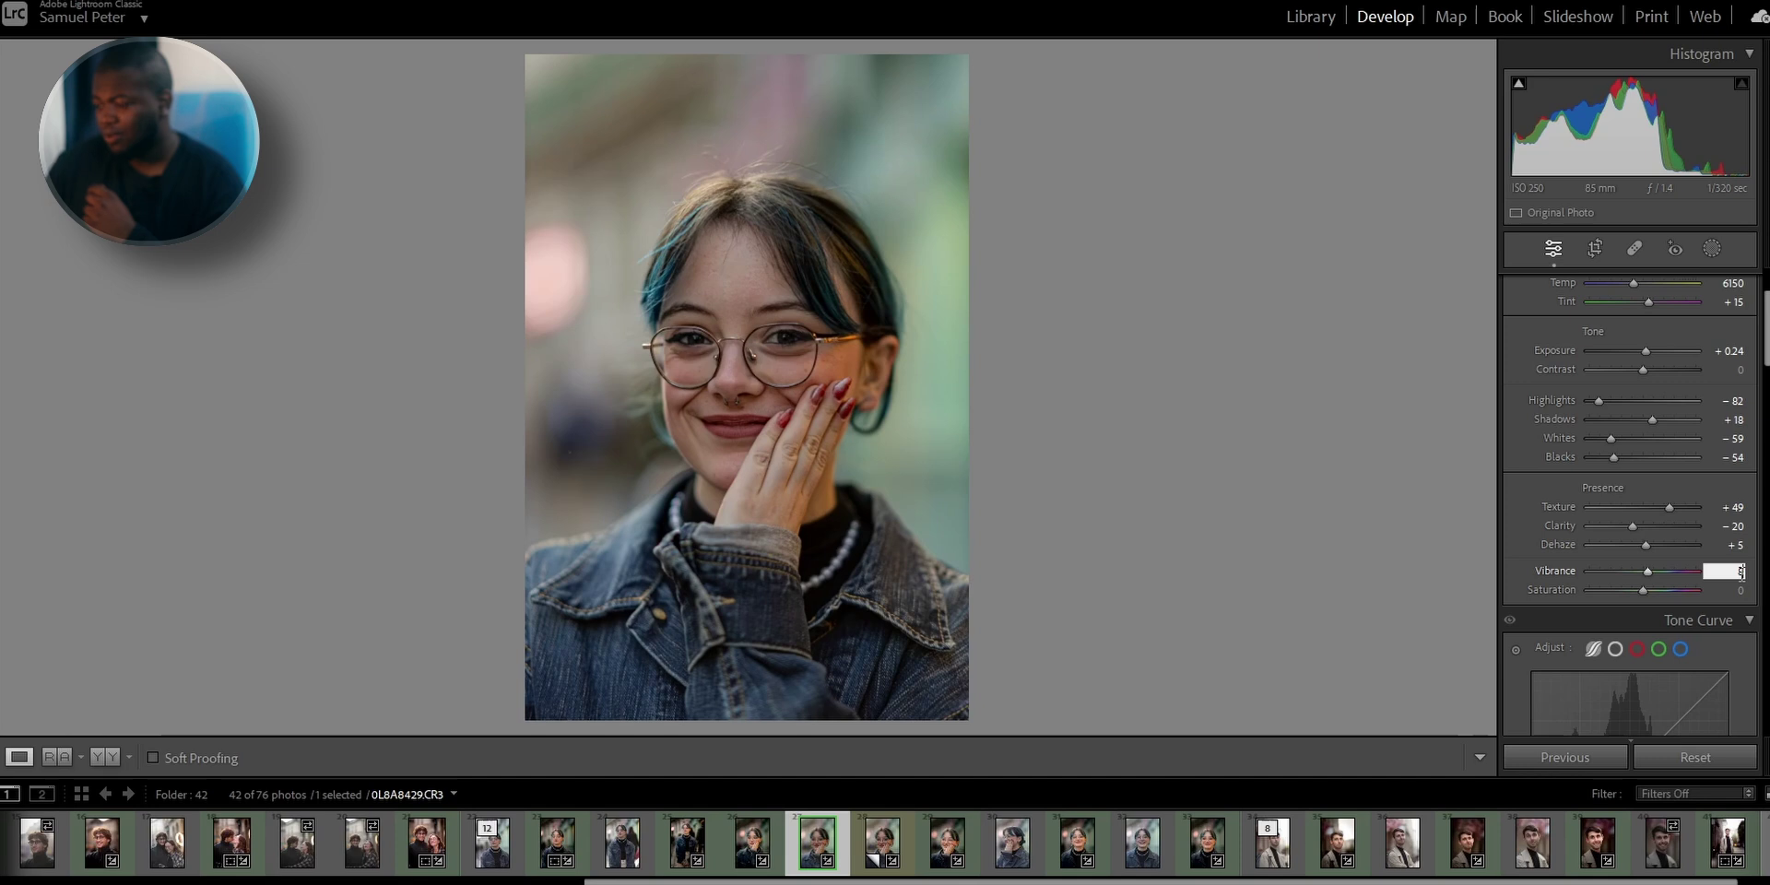
{"action": "key", "text": "Return"}
{"action": "scroll", "coordinate": [1556, 558], "scroll_direction": "down", "scroll_amount": 3}
{"action": "scroll", "coordinate": [1566, 459], "scroll_direction": "up", "scroll_amount": 5}
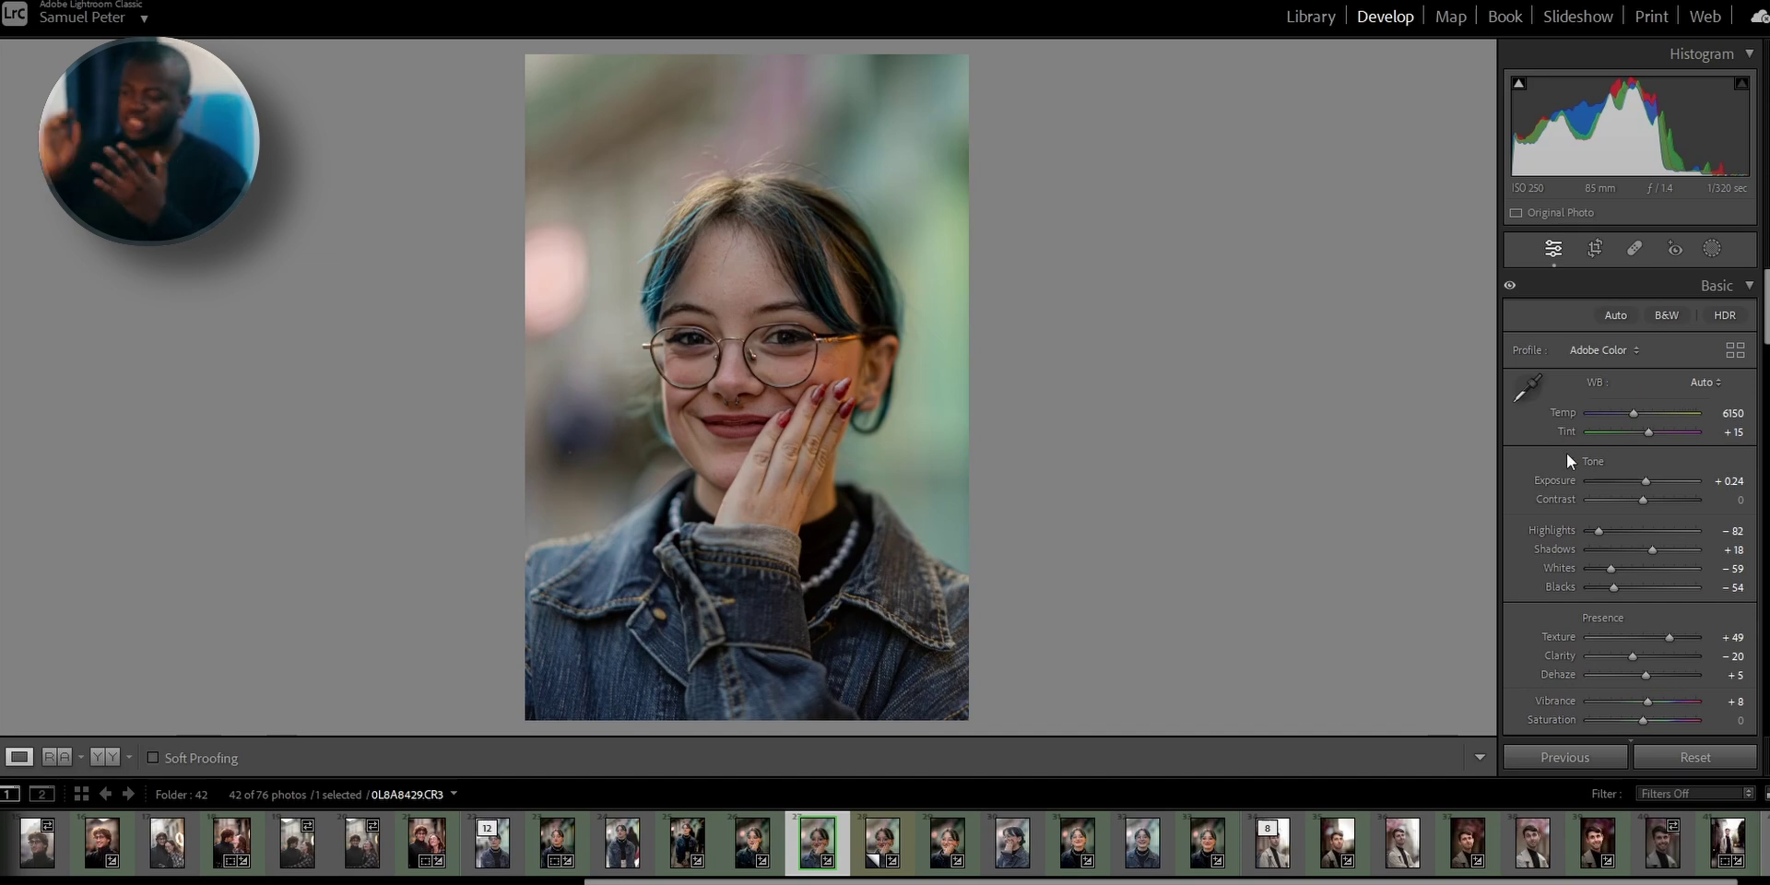
{"action": "scroll", "coordinate": [1603, 553], "scroll_direction": "down", "scroll_amount": 3}
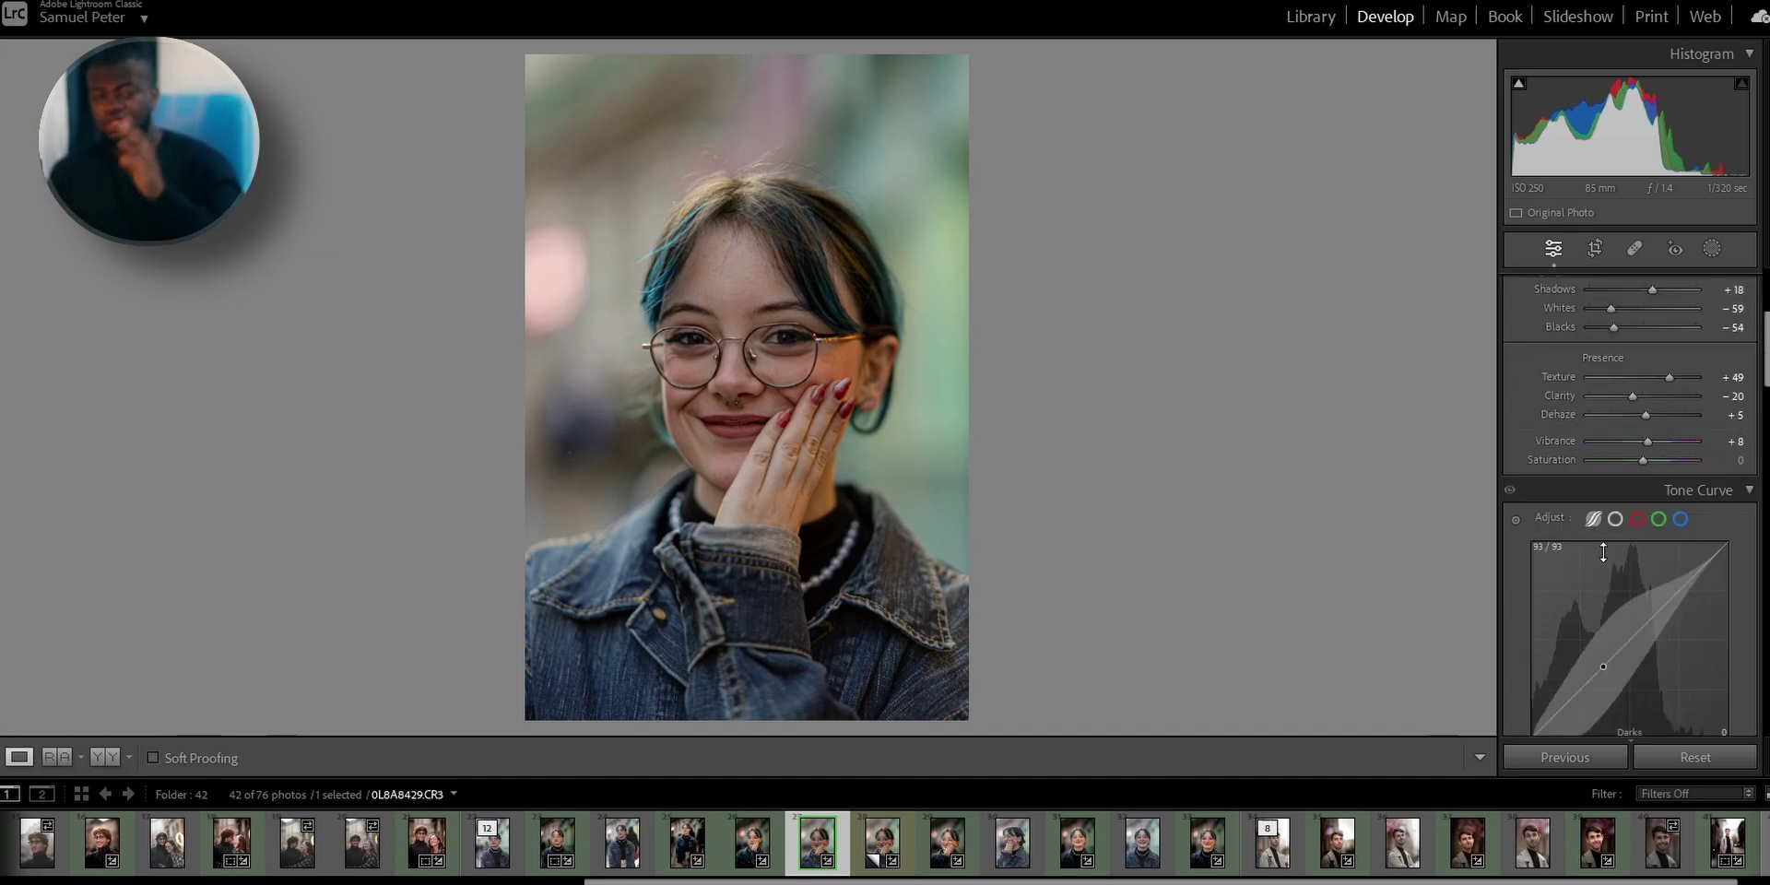
Try an S-shaped tone curve with Lights at +39 and Darks at -12, and undo it
{"action": "scroll", "coordinate": [1602, 553], "scroll_direction": "down", "scroll_amount": 2}
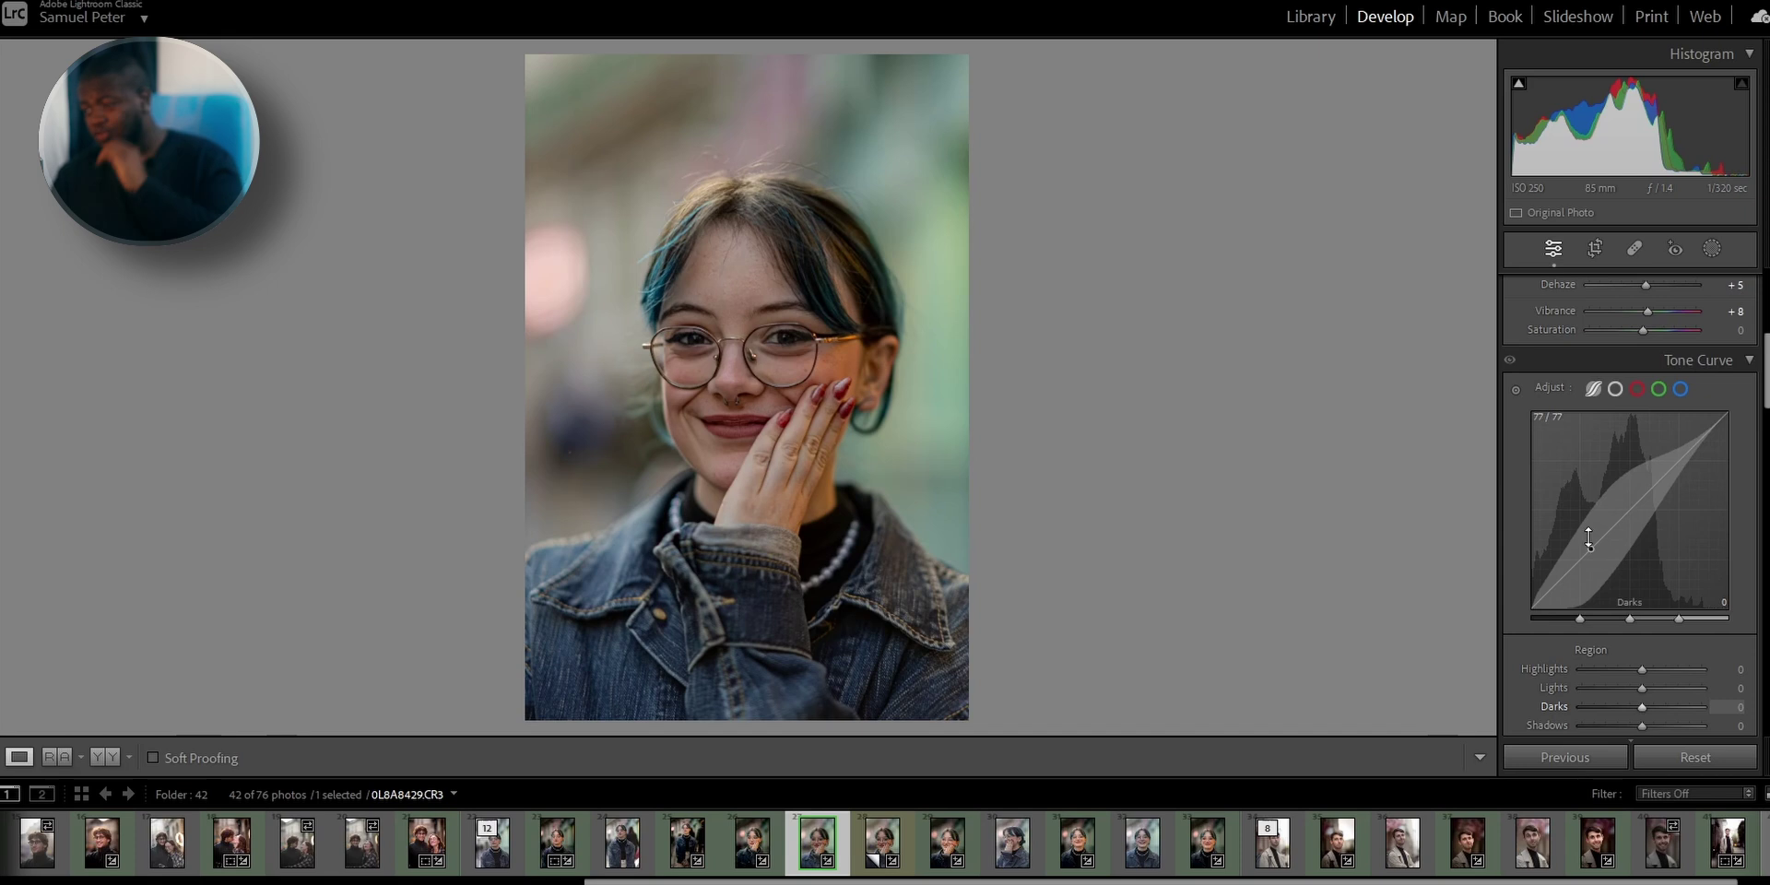
{"action": "scroll", "coordinate": [1633, 369], "scroll_direction": "down", "scroll_amount": 3}
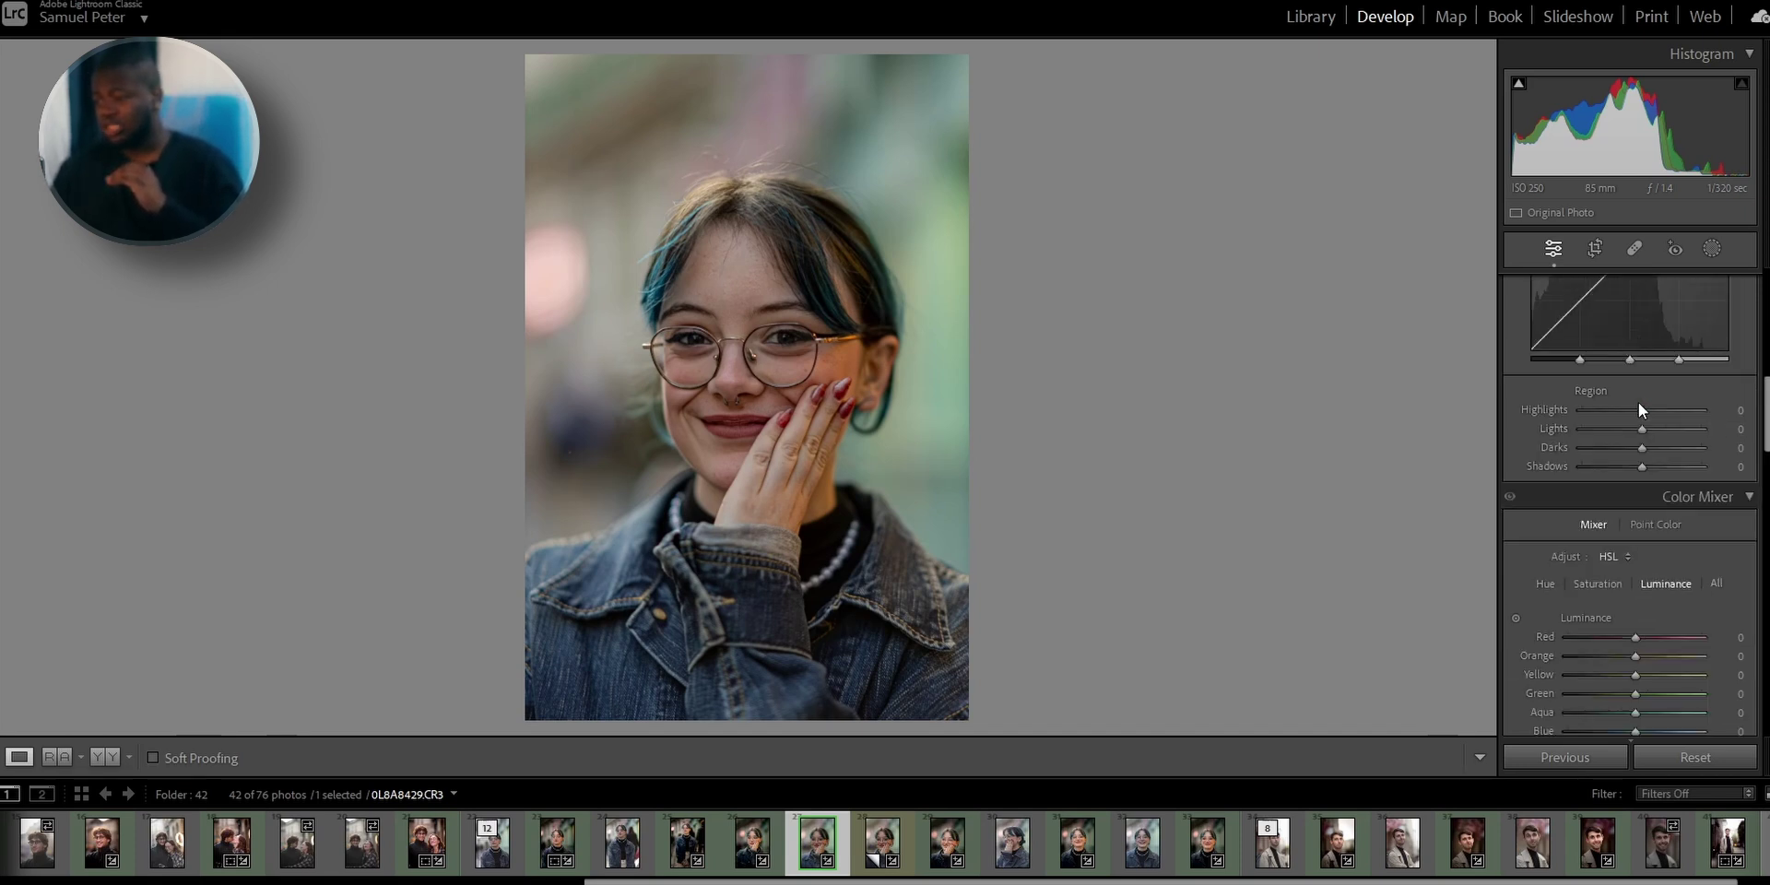
{"action": "scroll", "coordinate": [1639, 409], "scroll_direction": "up", "scroll_amount": 3}
{"action": "scroll", "coordinate": [1624, 564], "scroll_direction": "down", "scroll_amount": 1}
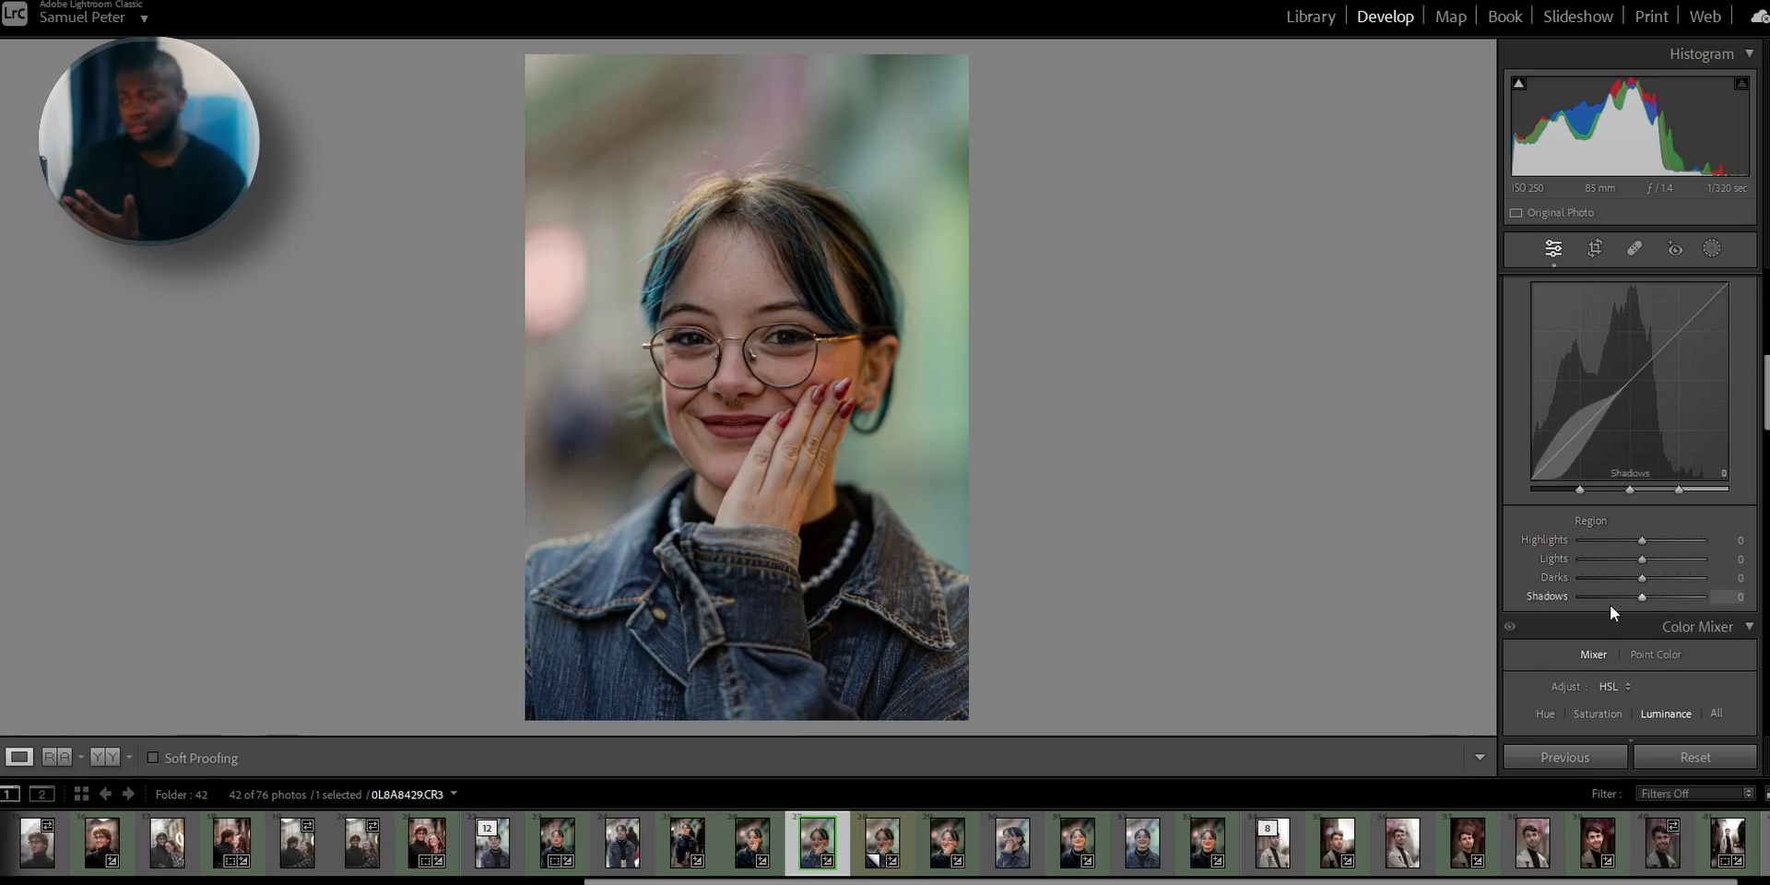
{"action": "left_click_drag", "start_coordinate": [1583, 425], "coordinate": [1664, 449]}
{"action": "scroll", "coordinate": [1650, 443], "scroll_direction": "up", "scroll_amount": 2}
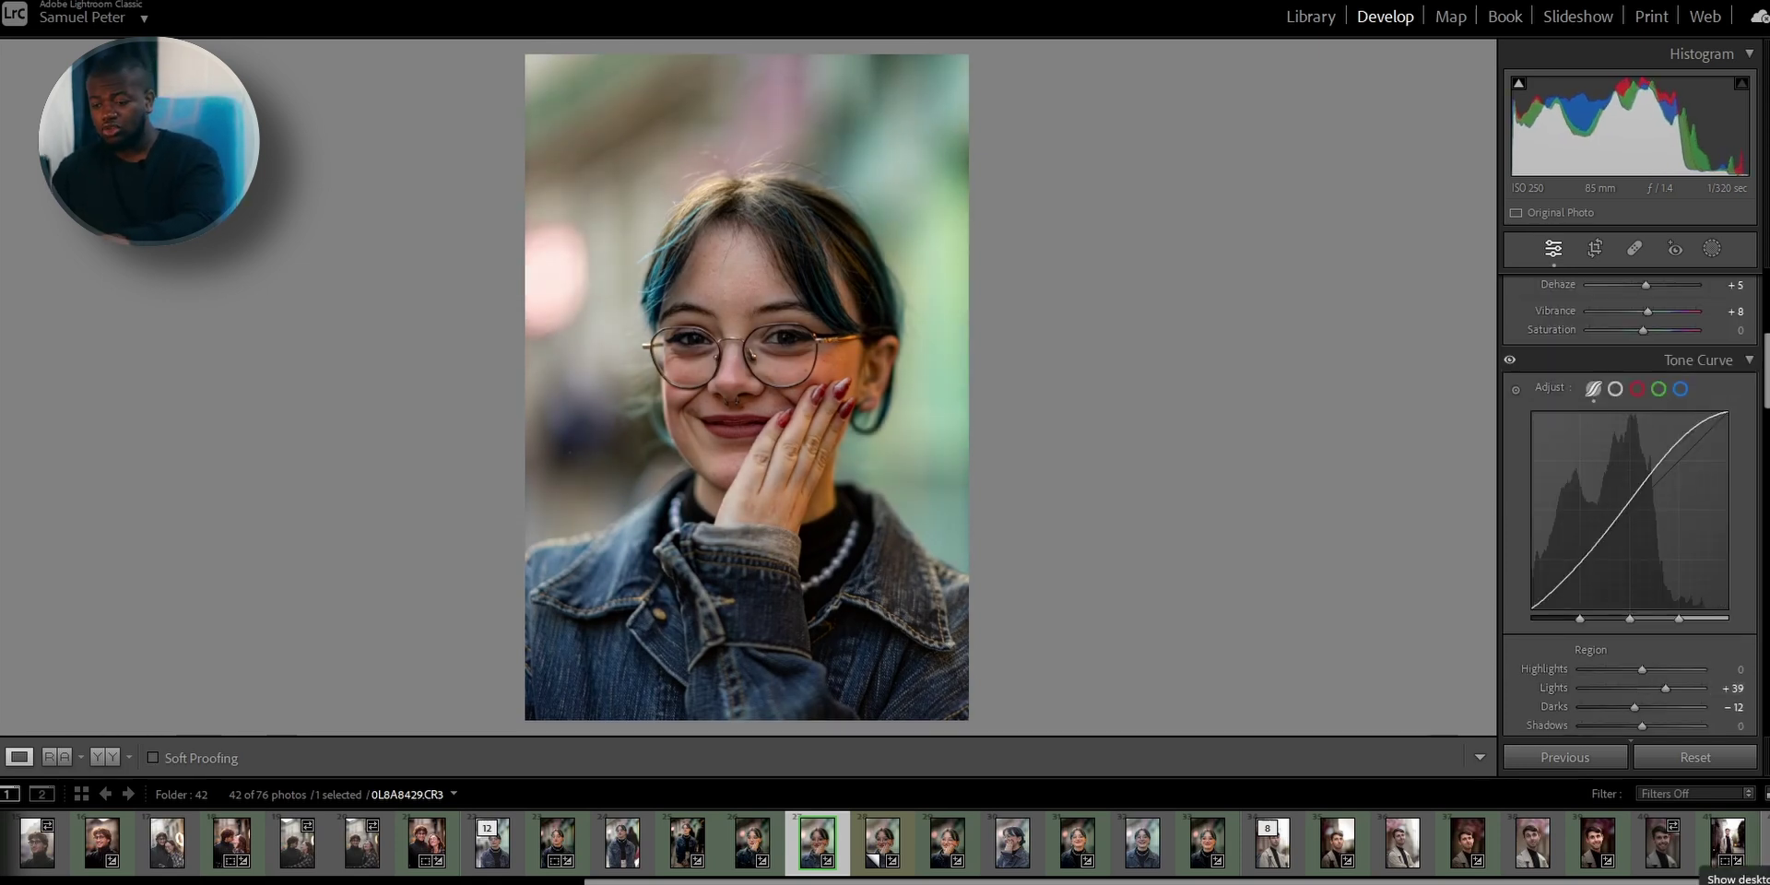
{"action": "key", "text": "ctrl+z"}
{"action": "key", "text": "ctrl+z"}
{"action": "key", "text": "ctrl+z"}
Set the tone curve's Highlights region to +31 and its Lights region to -5
{"action": "scroll", "coordinate": [1682, 577], "scroll_direction": "down", "scroll_amount": 2}
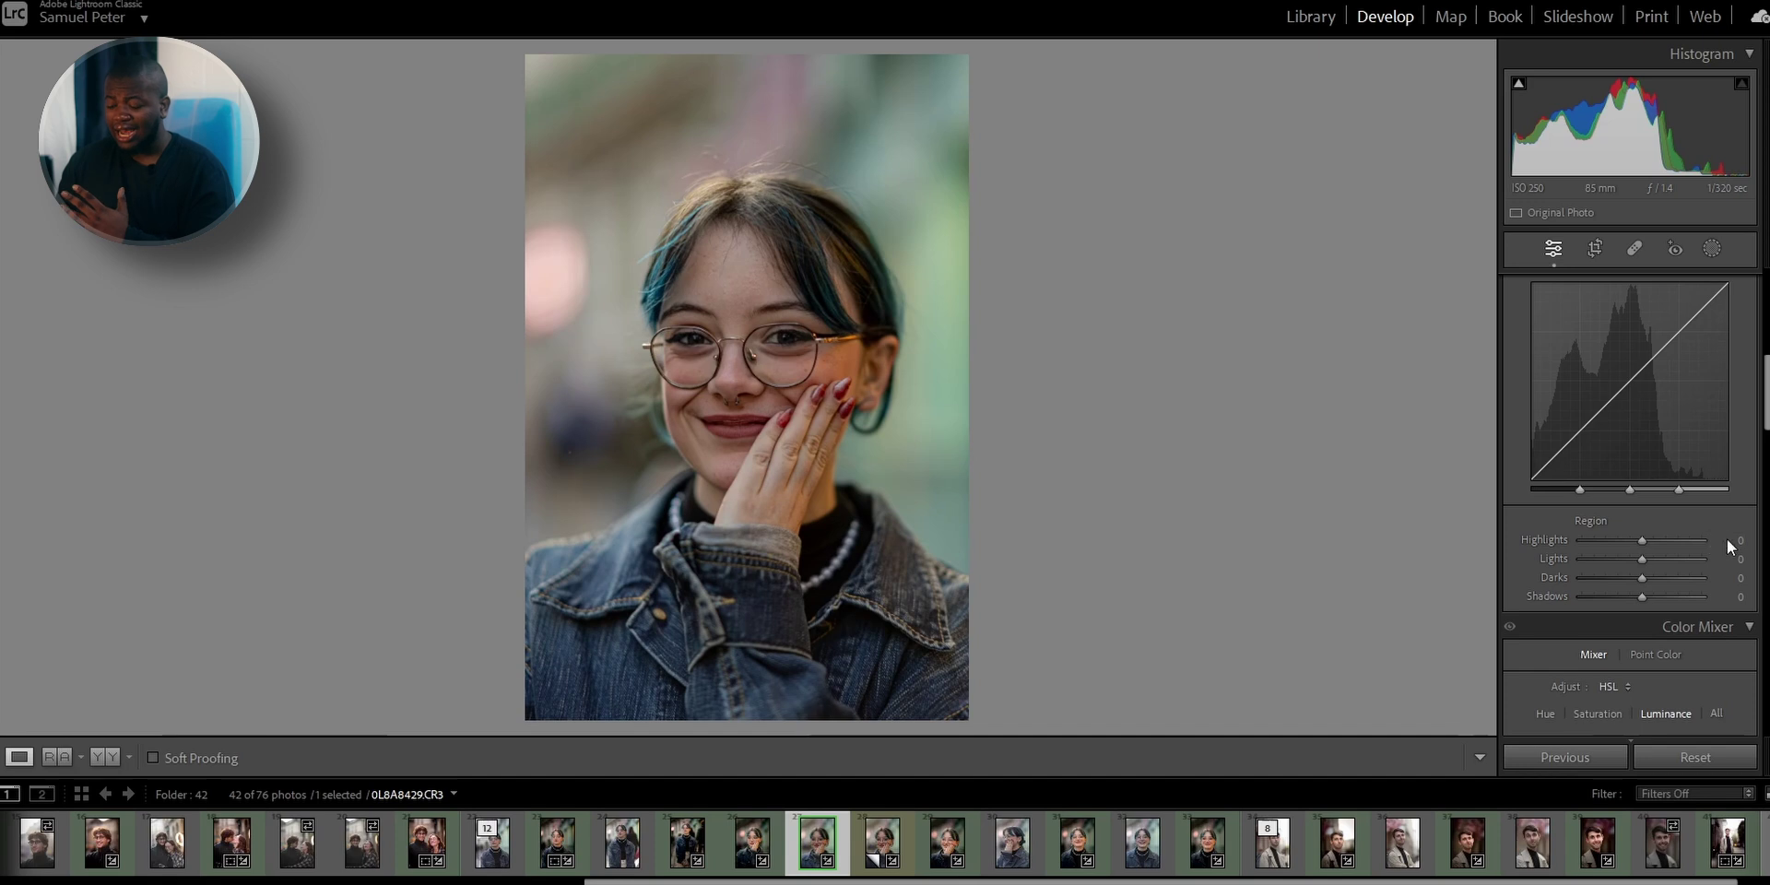
{"action": "left_click", "coordinate": [1646, 541]}
{"action": "left_click_drag", "start_coordinate": [1648, 541], "coordinate": [1662, 542]}
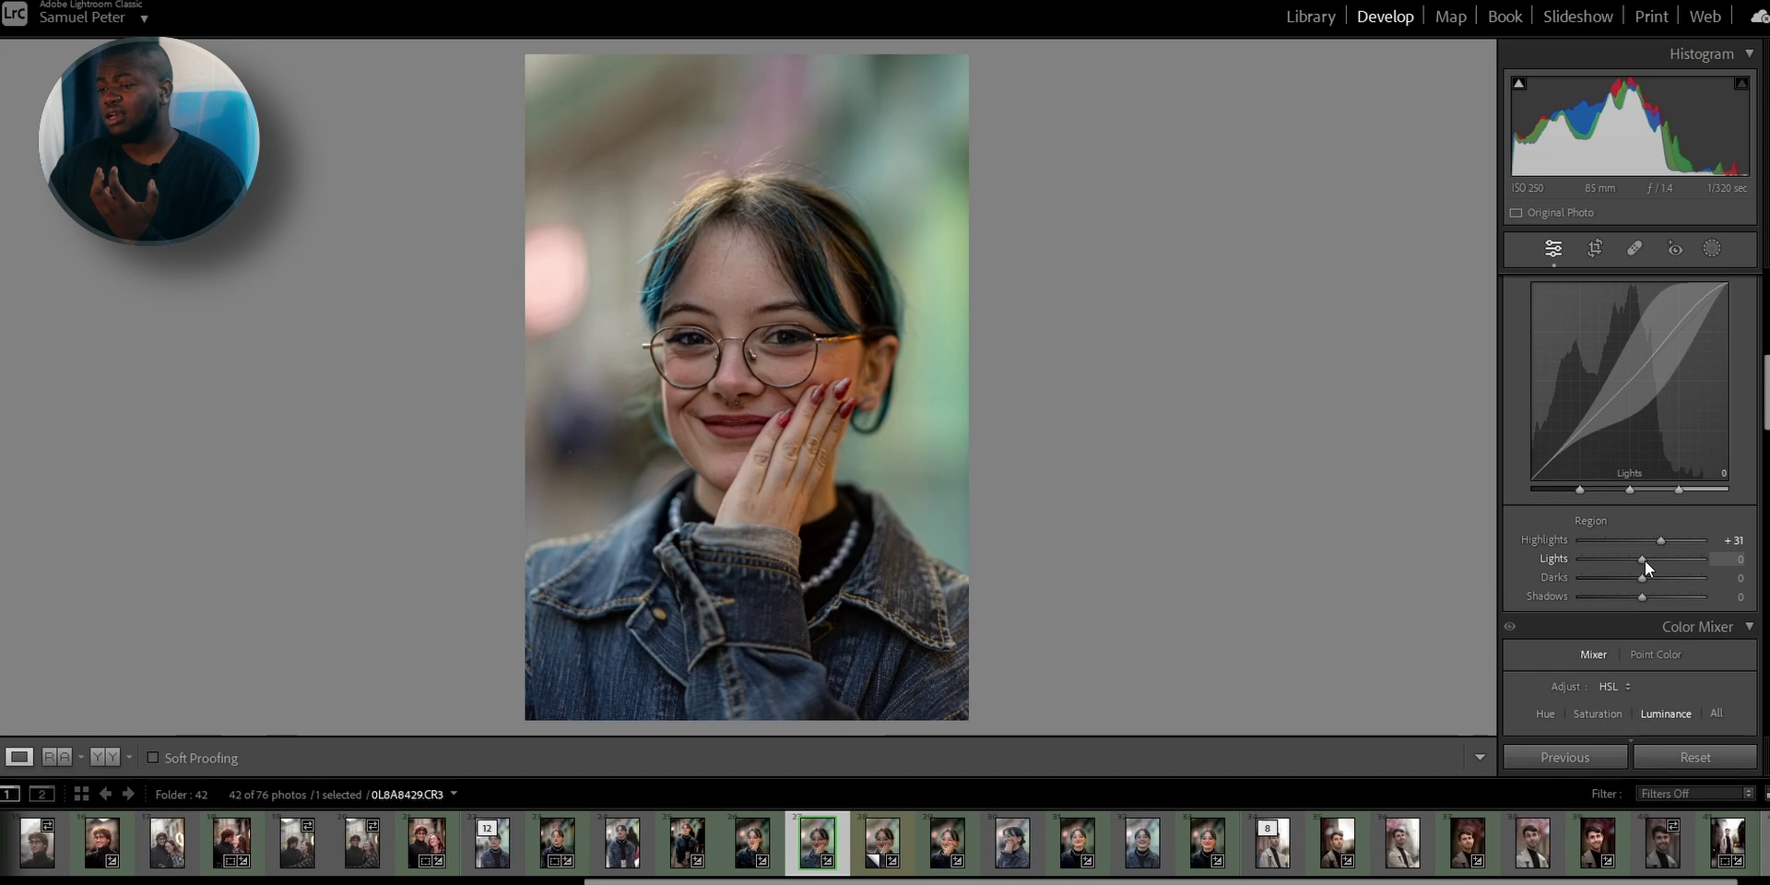
{"action": "mouse_move", "coordinate": [1642, 560]}
{"action": "left_mouse_down"}
{"action": "mouse_move", "coordinate": [1595, 565]}
{"action": "mouse_move", "coordinate": [1667, 566]}
{"action": "left_mouse_up"}
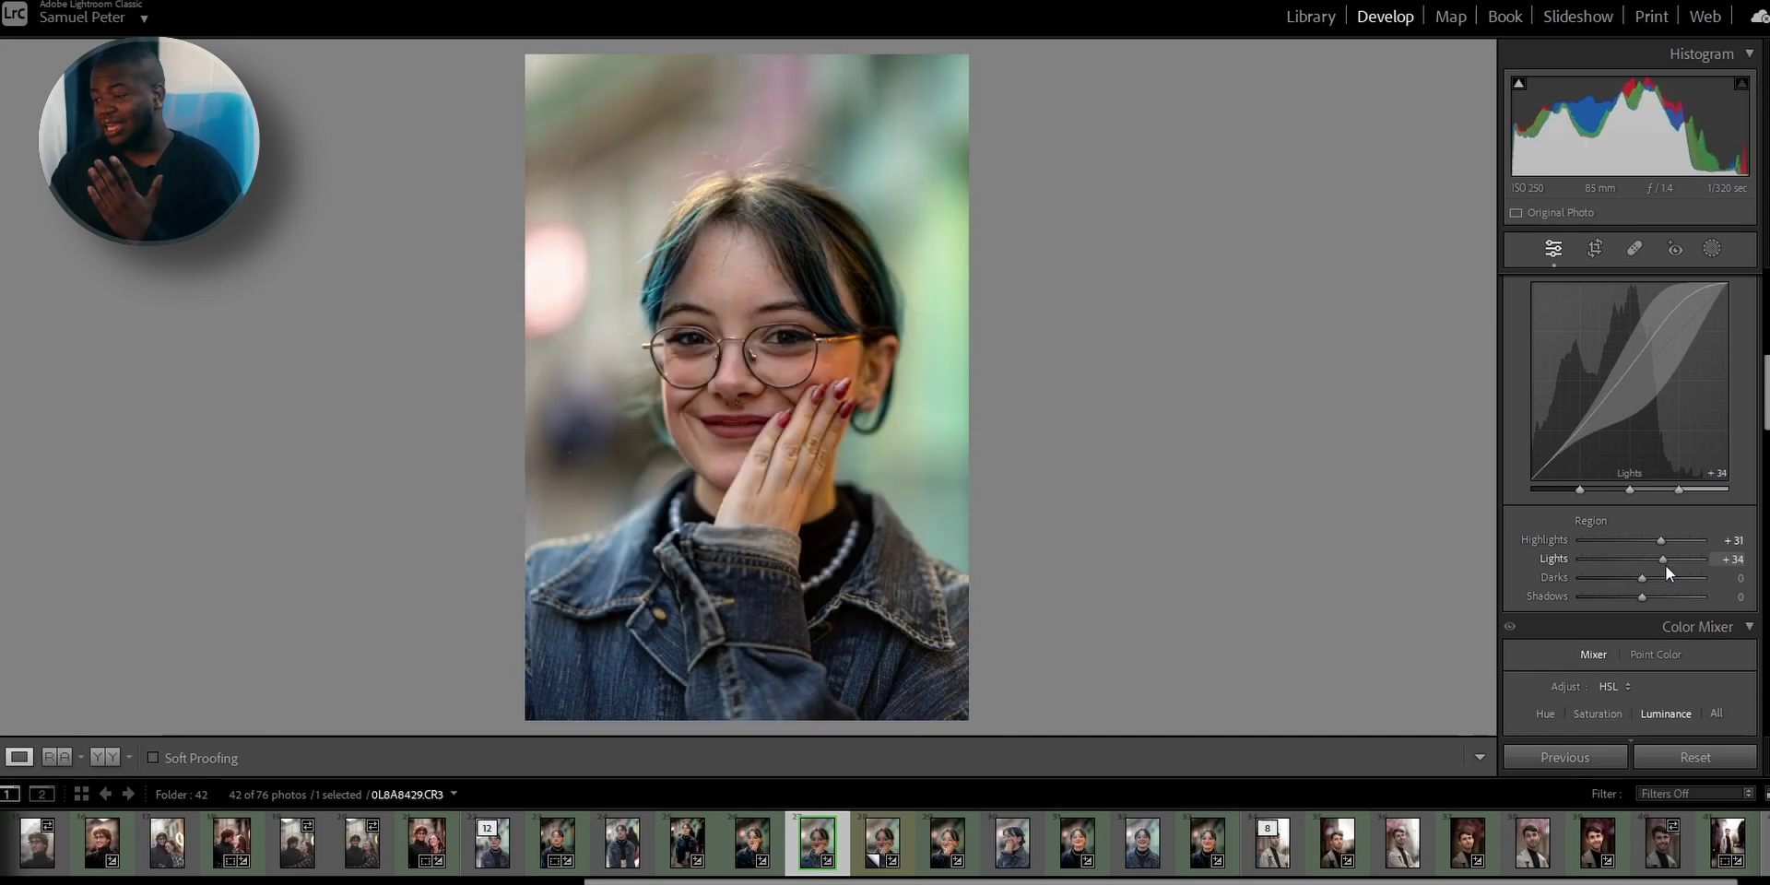
{"action": "left_click", "coordinate": [1734, 559]}
{"action": "type", "text": "-5"}
{"action": "key", "text": "Return"}
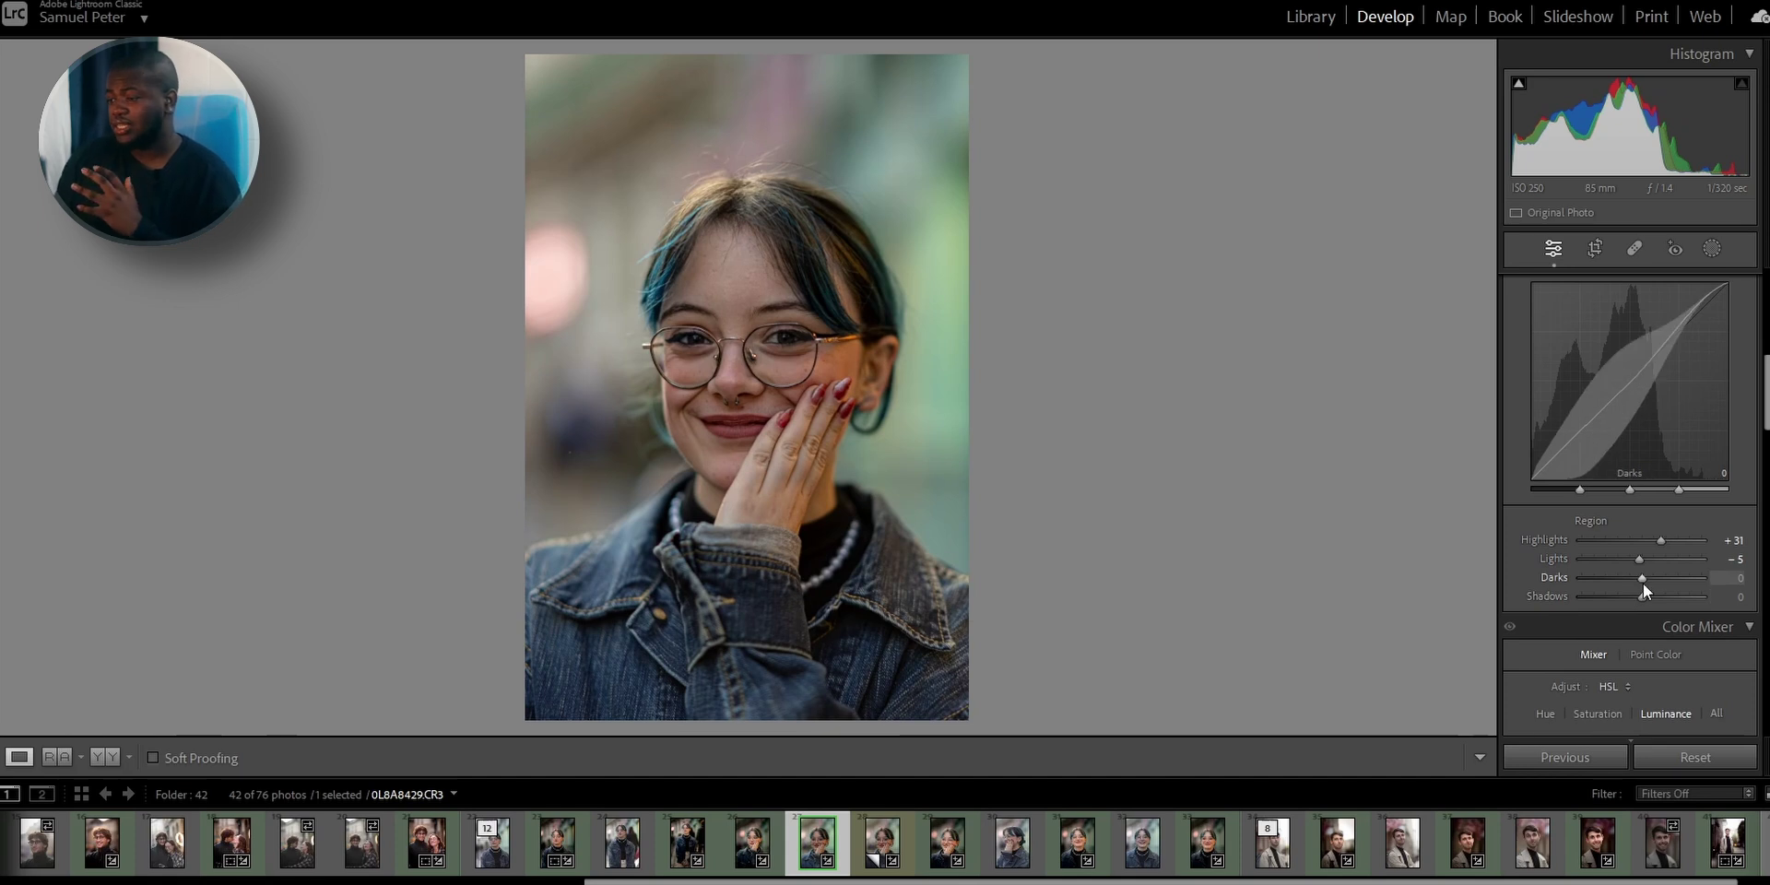
Set the tone curve's Darks to +14 and Shadows to -8, and compare the photo with and without the curve
{"action": "left_click_drag", "start_coordinate": [1643, 582], "coordinate": [1621, 583]}
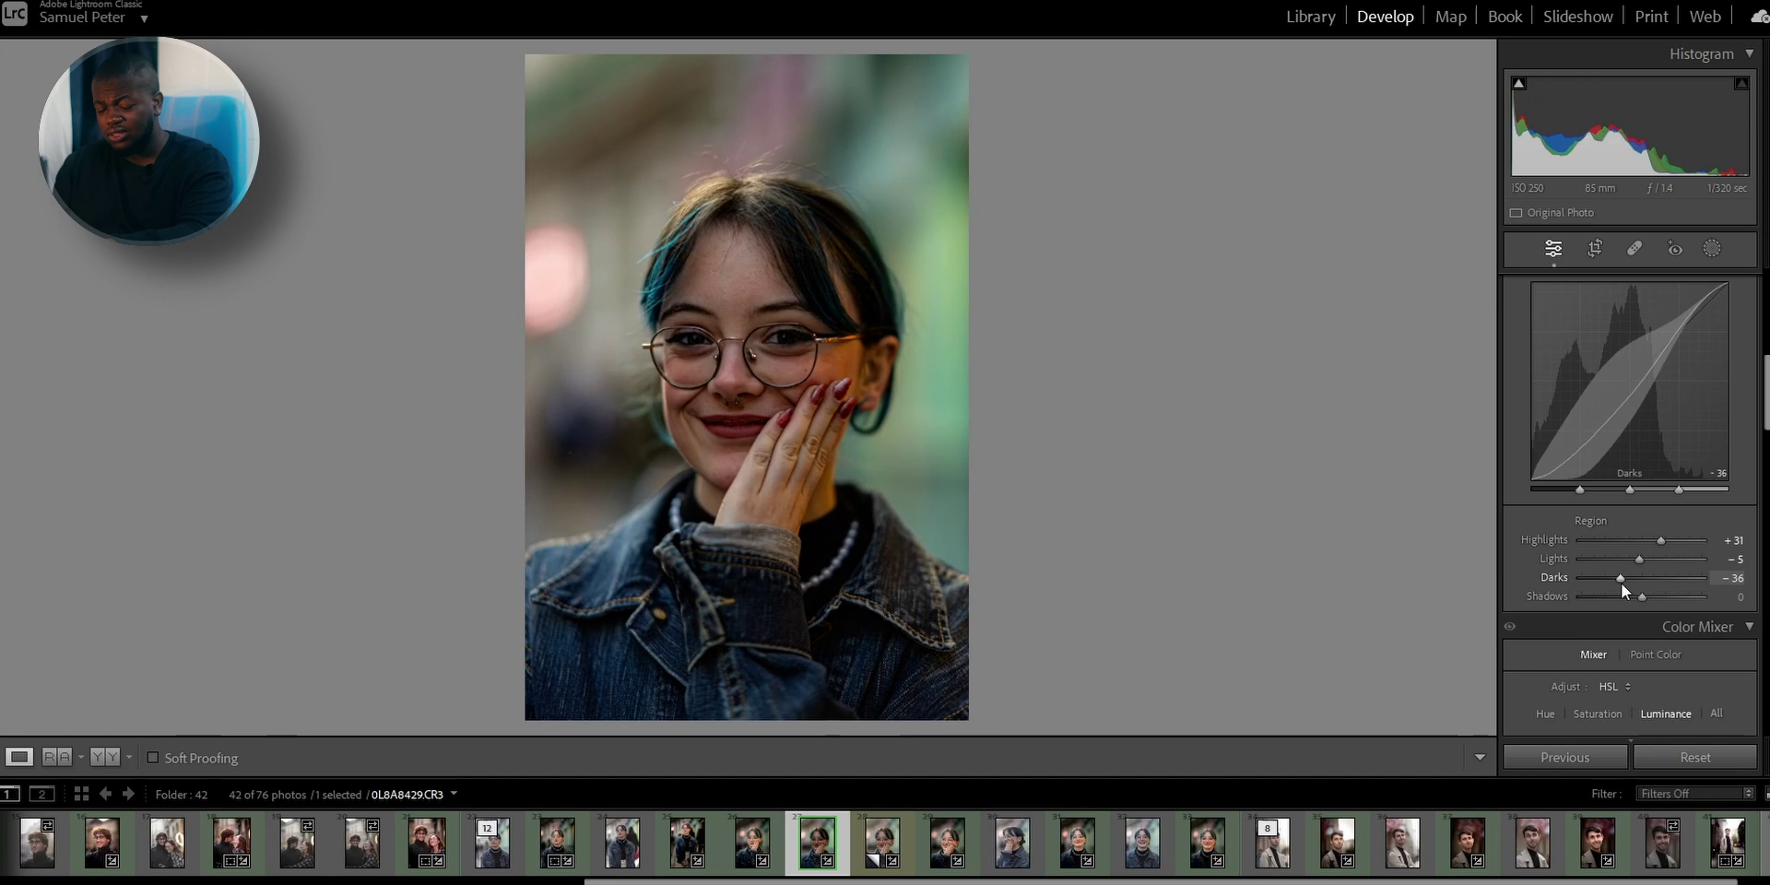
{"action": "key", "text": "ctrl+z"}
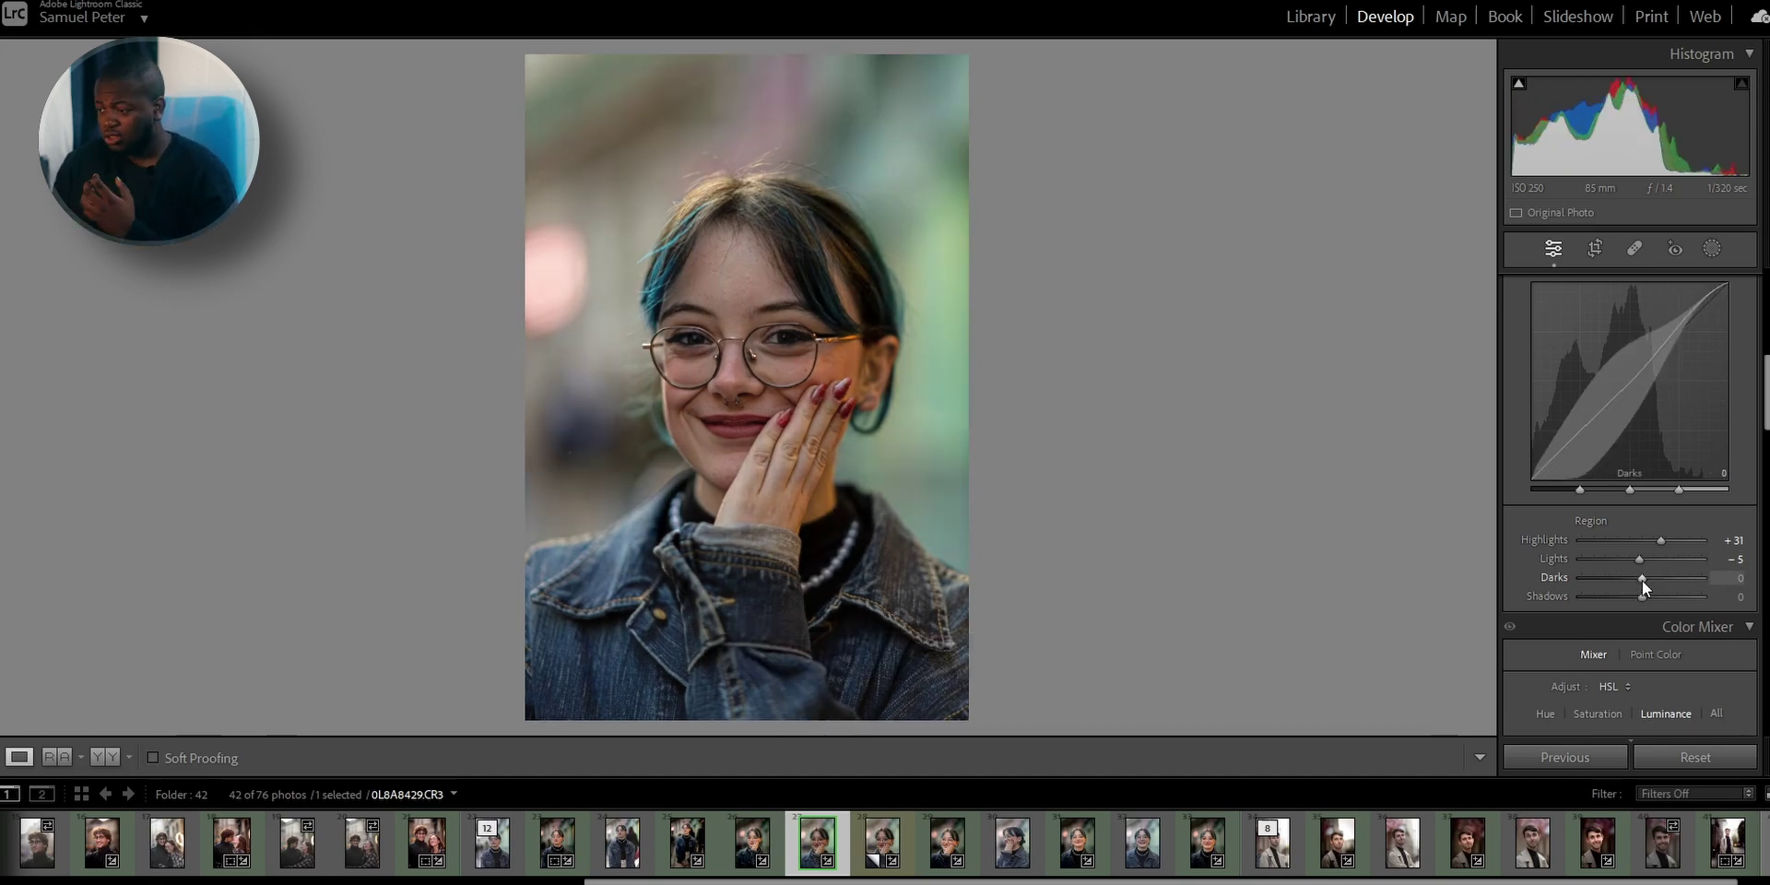
{"action": "left_click_drag", "start_coordinate": [1644, 578], "coordinate": [1649, 576]}
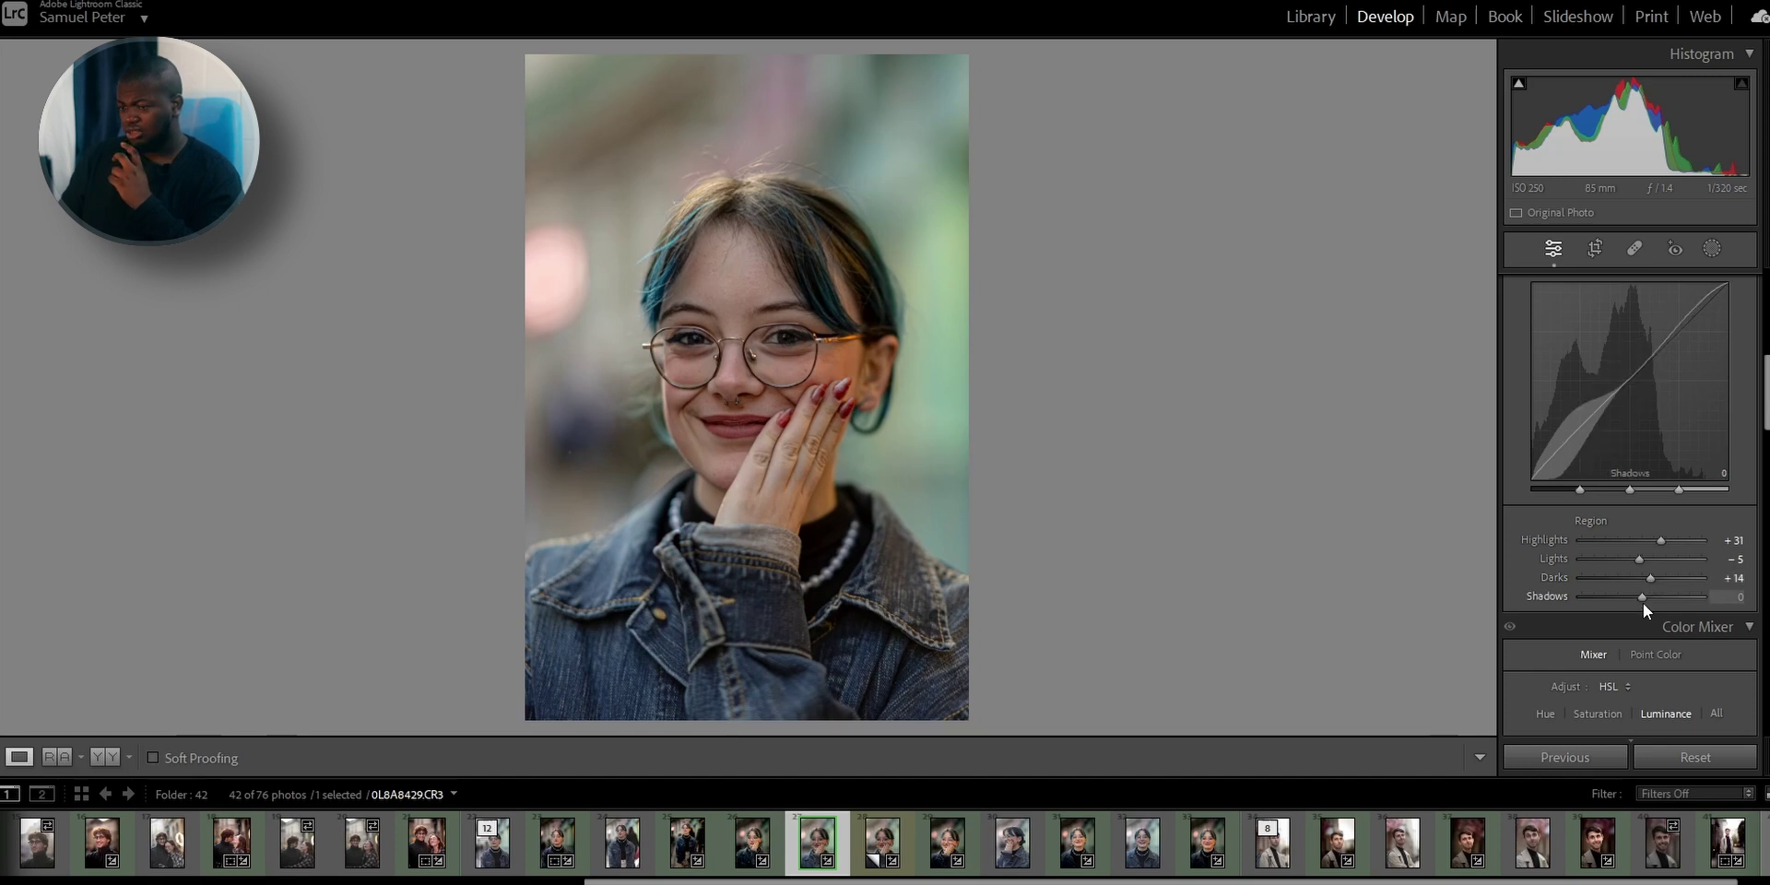
{"action": "left_click_drag", "start_coordinate": [1639, 604], "coordinate": [1634, 604]}
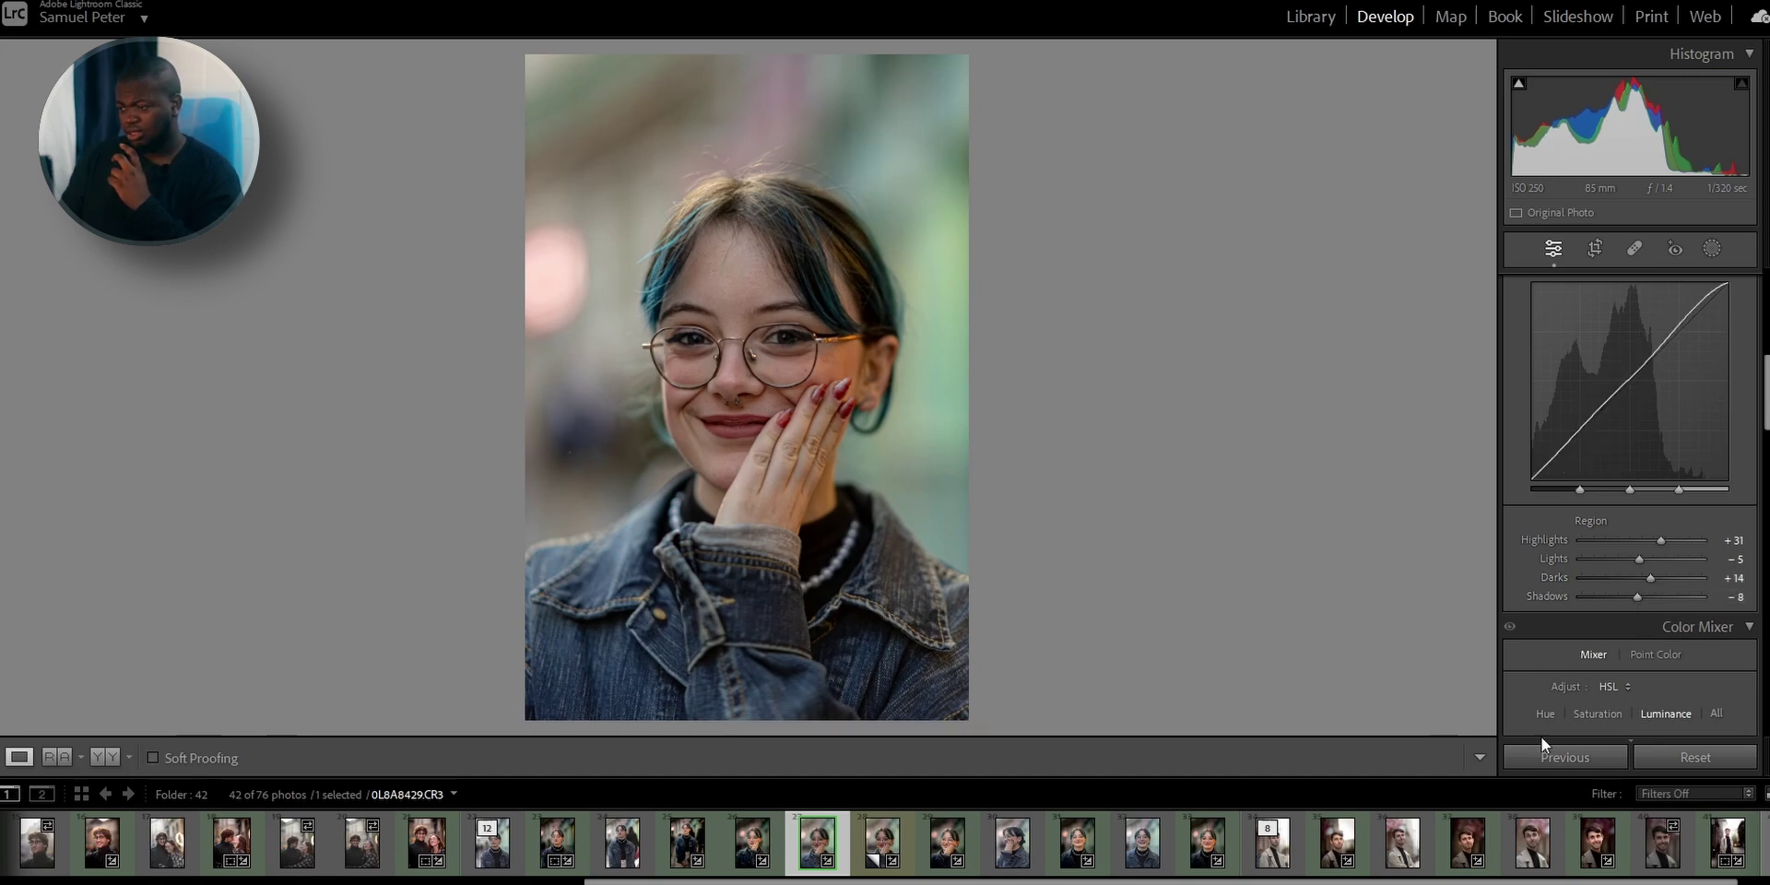
{"action": "scroll", "coordinate": [1541, 663], "scroll_direction": "up", "scroll_amount": 5}
{"action": "left_click", "coordinate": [1510, 623]}
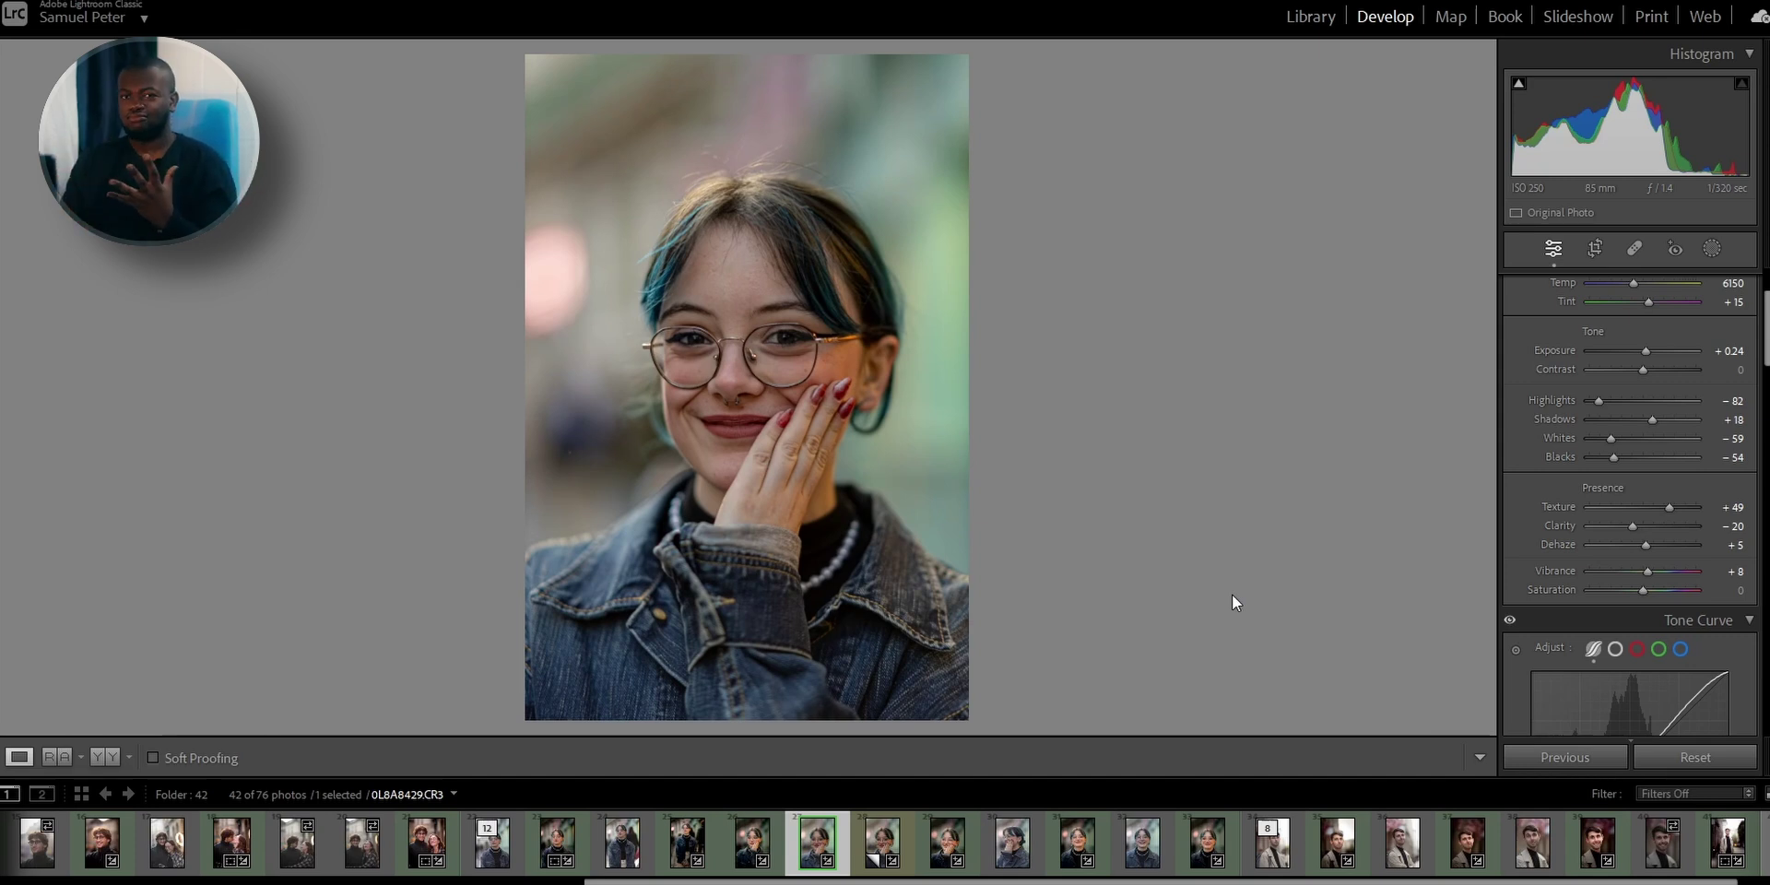
Show the hue, saturation and luminance sliders together in the HSL Color Mixer
{"action": "scroll", "coordinate": [1545, 458], "scroll_direction": "down", "scroll_amount": 5}
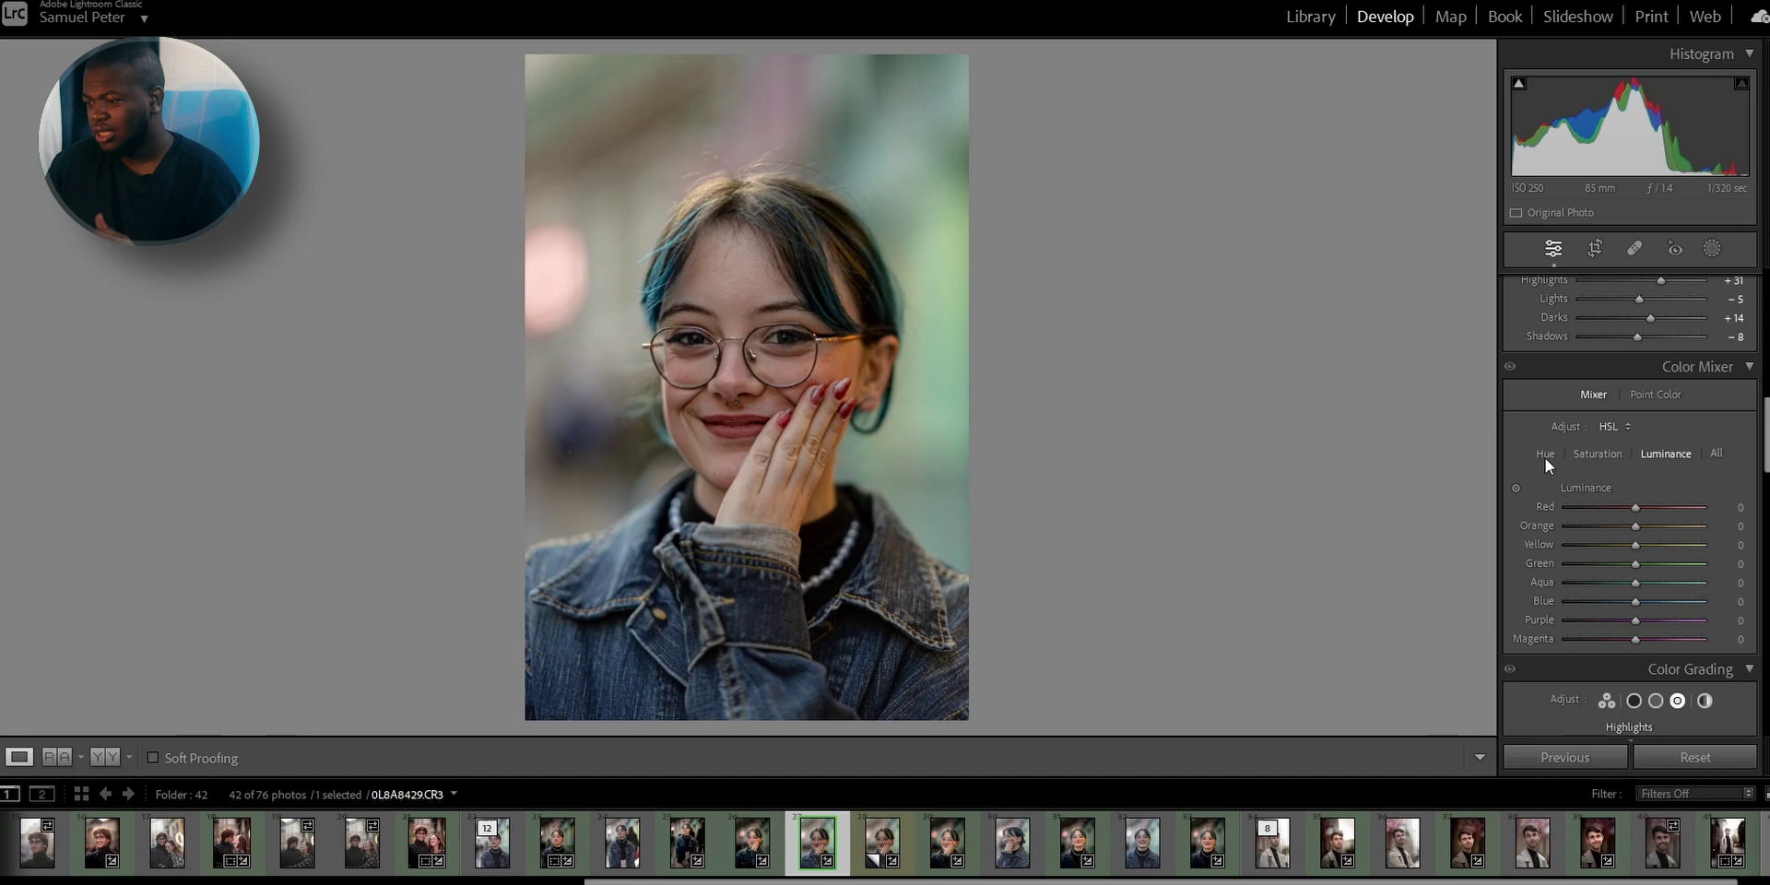
{"action": "left_click", "coordinate": [1714, 461]}
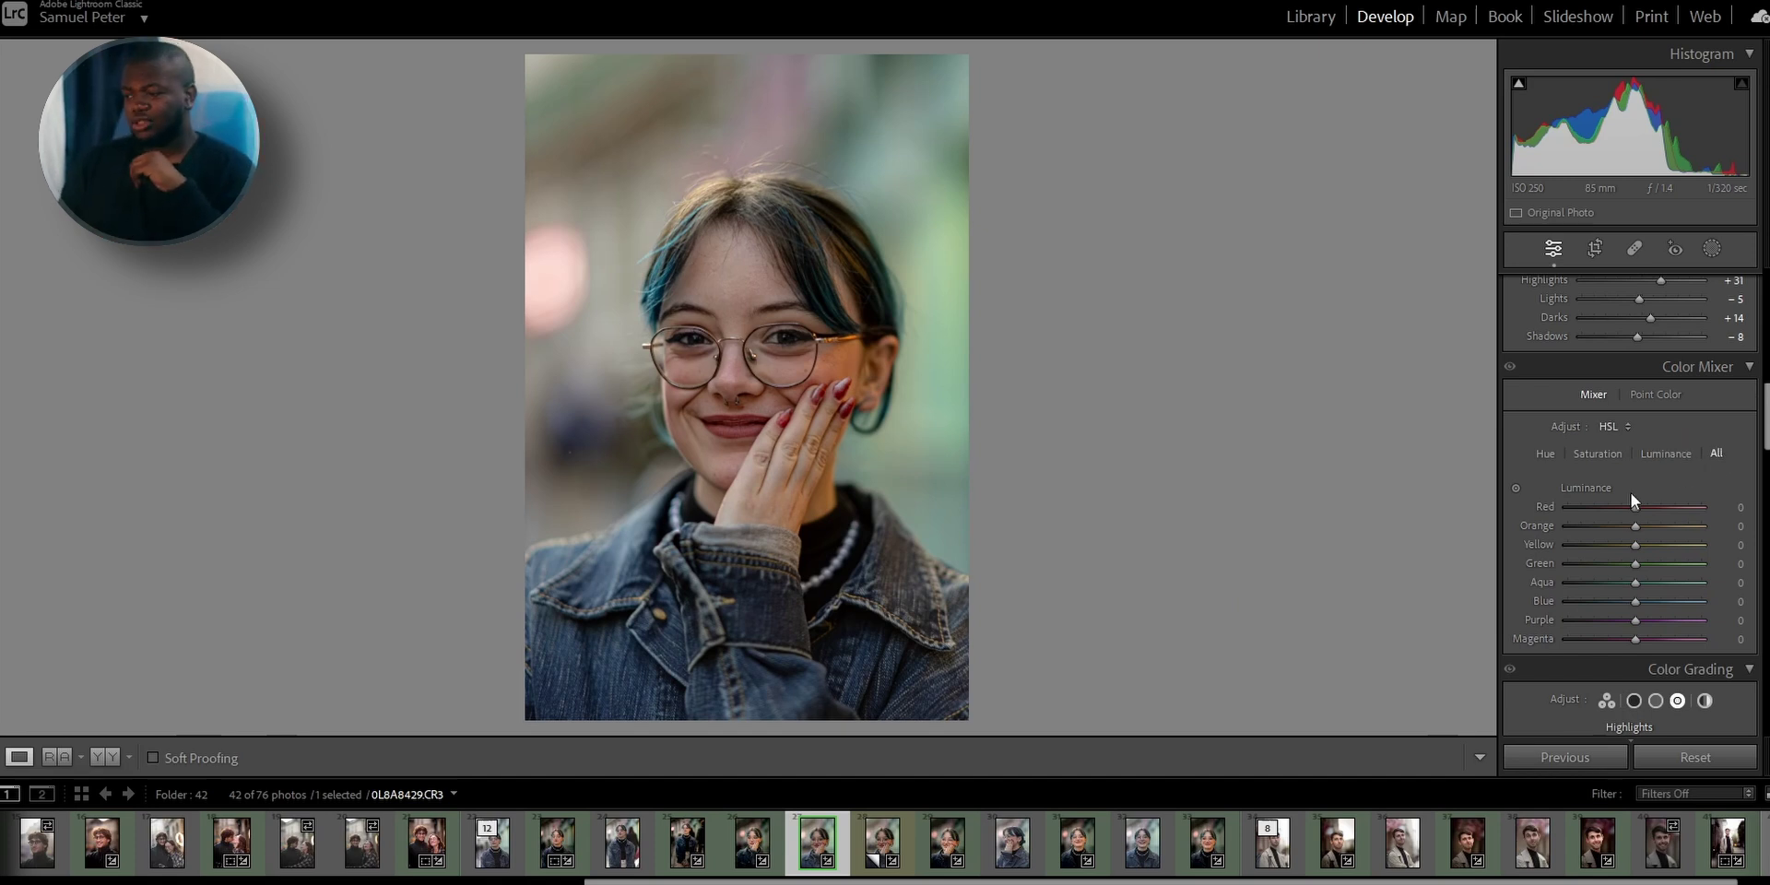
{"action": "scroll", "coordinate": [1637, 488], "scroll_direction": "down", "scroll_amount": 2}
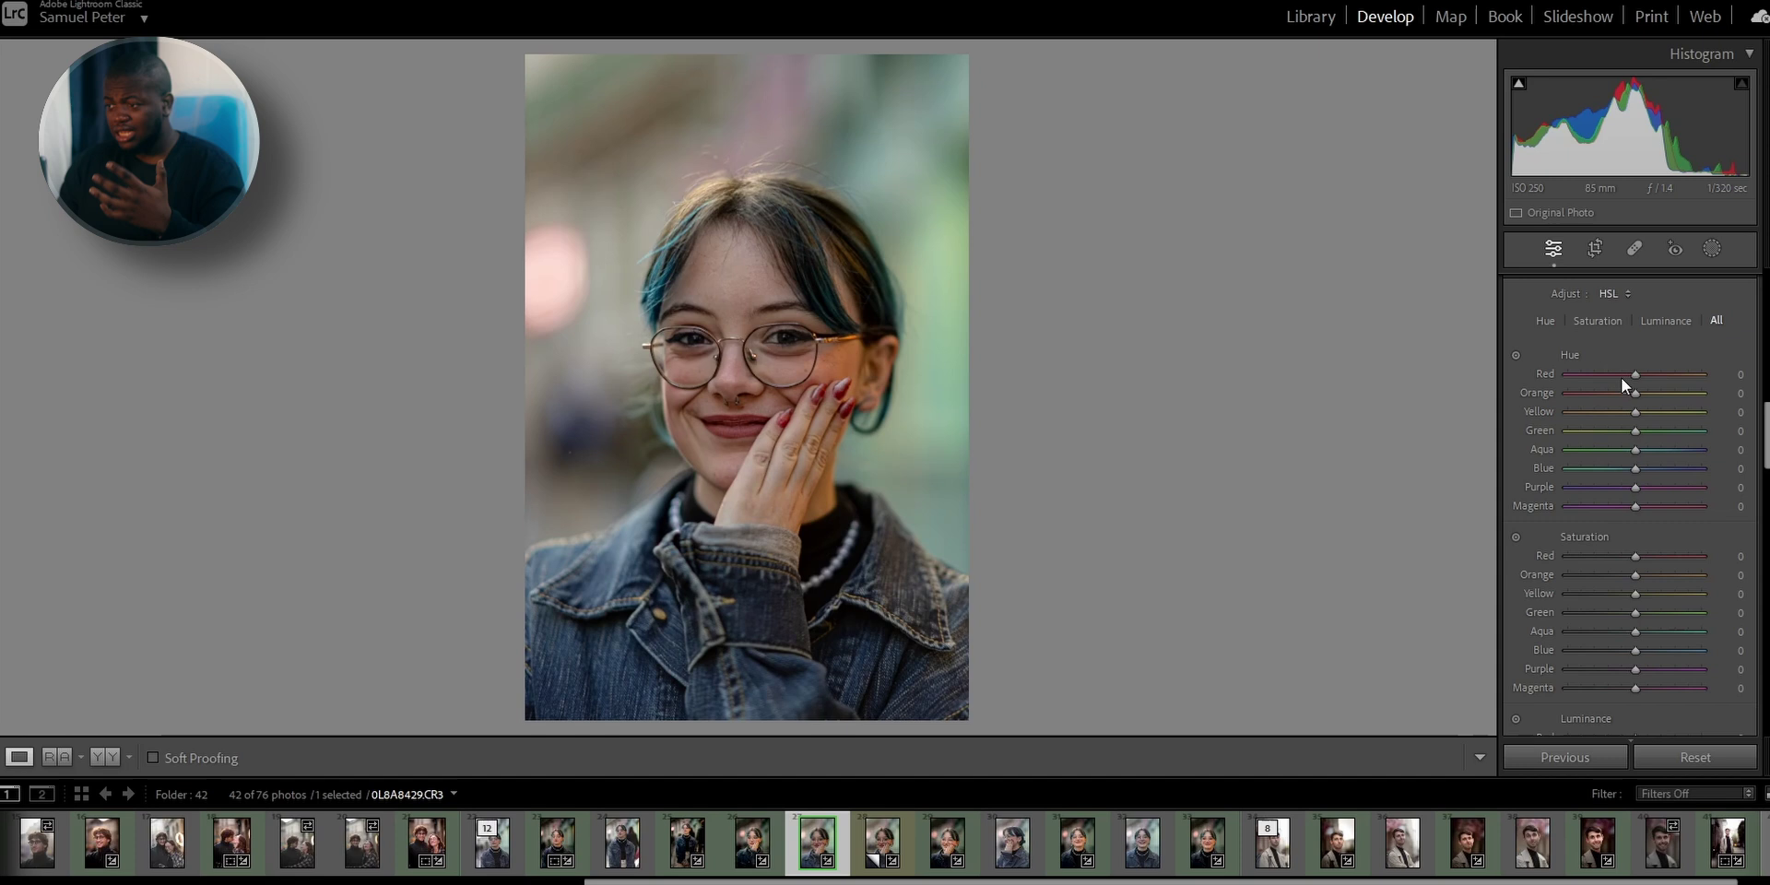
{"action": "scroll", "coordinate": [1579, 550], "scroll_direction": "down", "scroll_amount": 2}
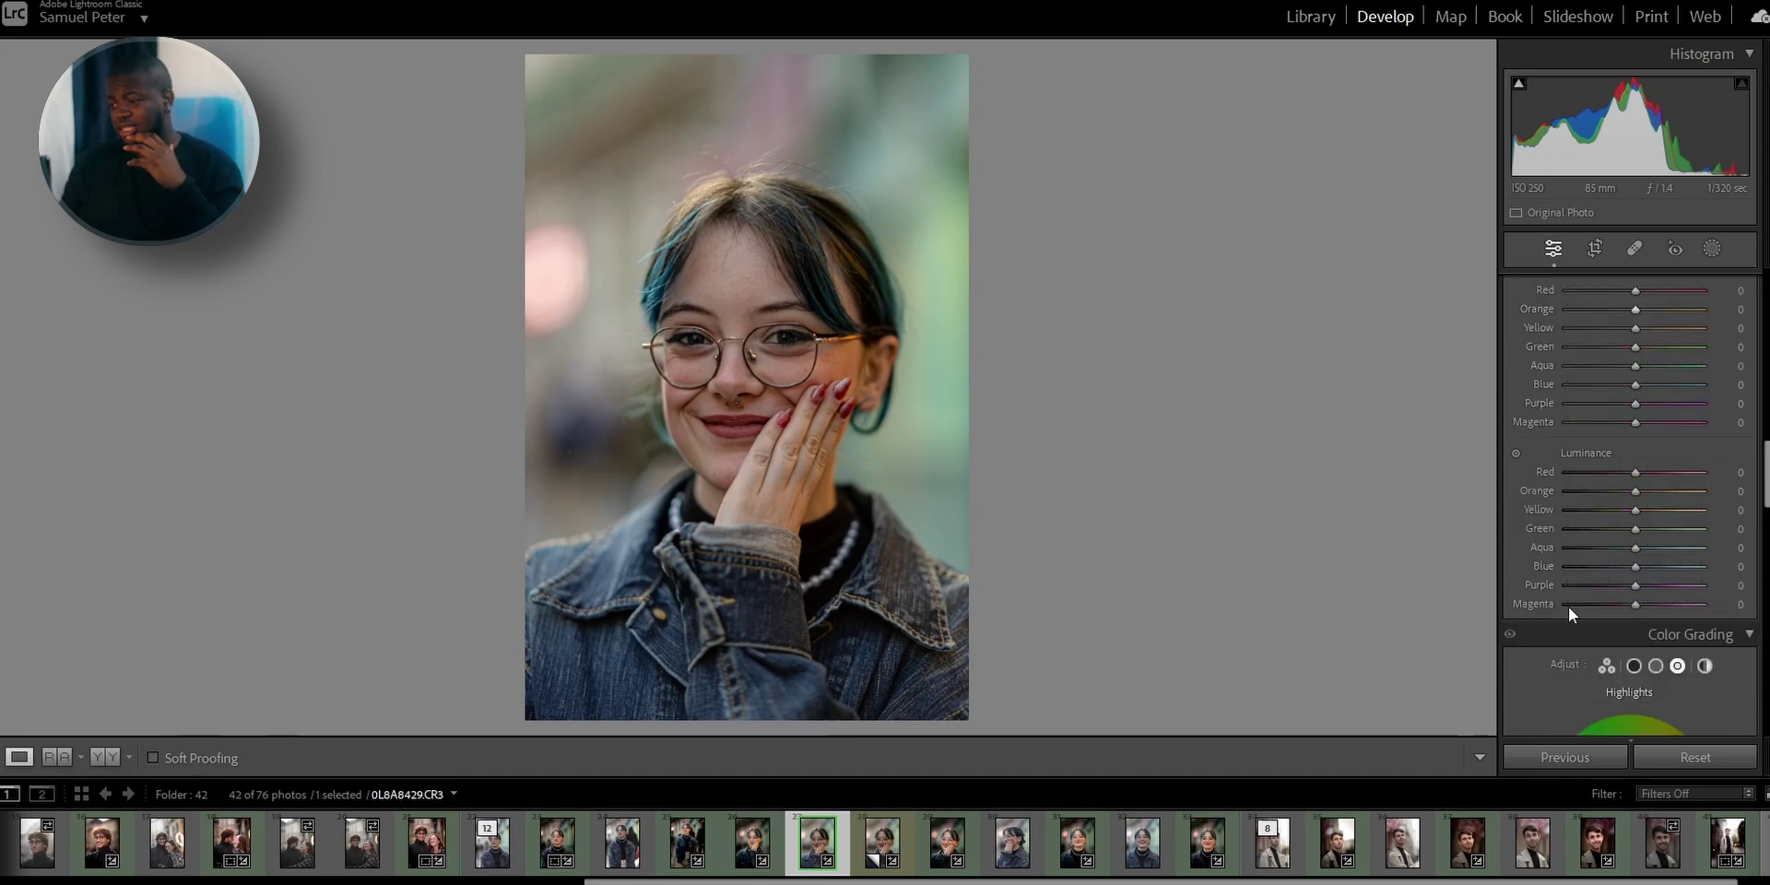
{"action": "scroll", "coordinate": [1563, 561], "scroll_direction": "up", "scroll_amount": 2}
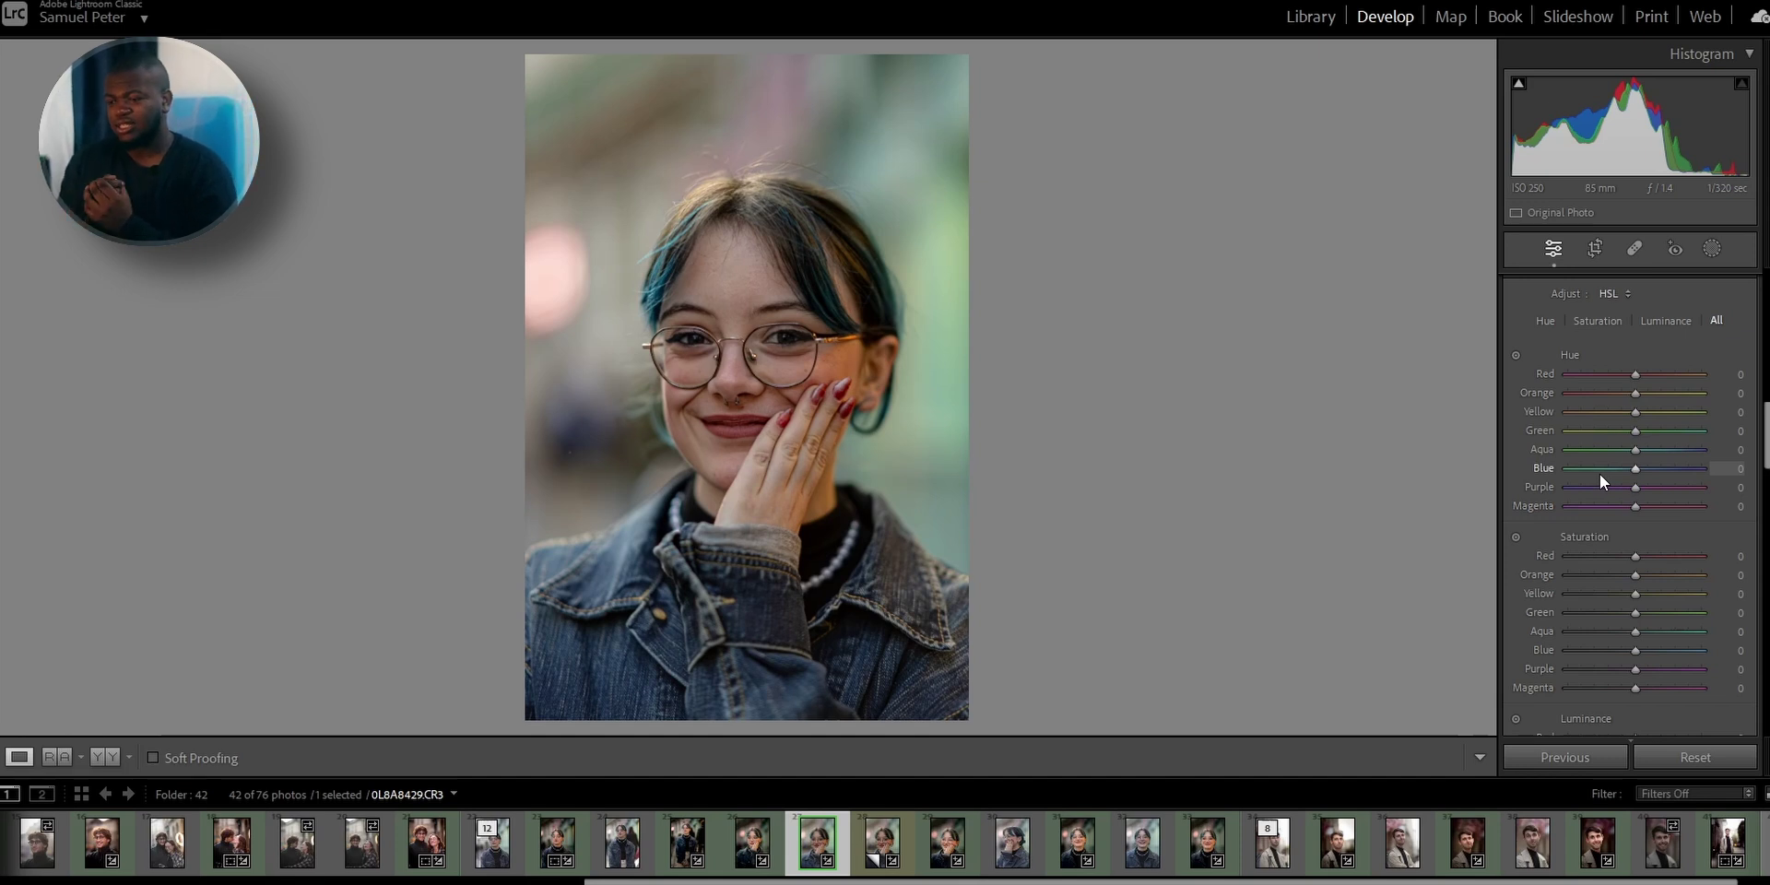
Undo the Red hue shift, try an Orange hue of +100 and reset it
{"action": "key", "text": "ctrl+z"}
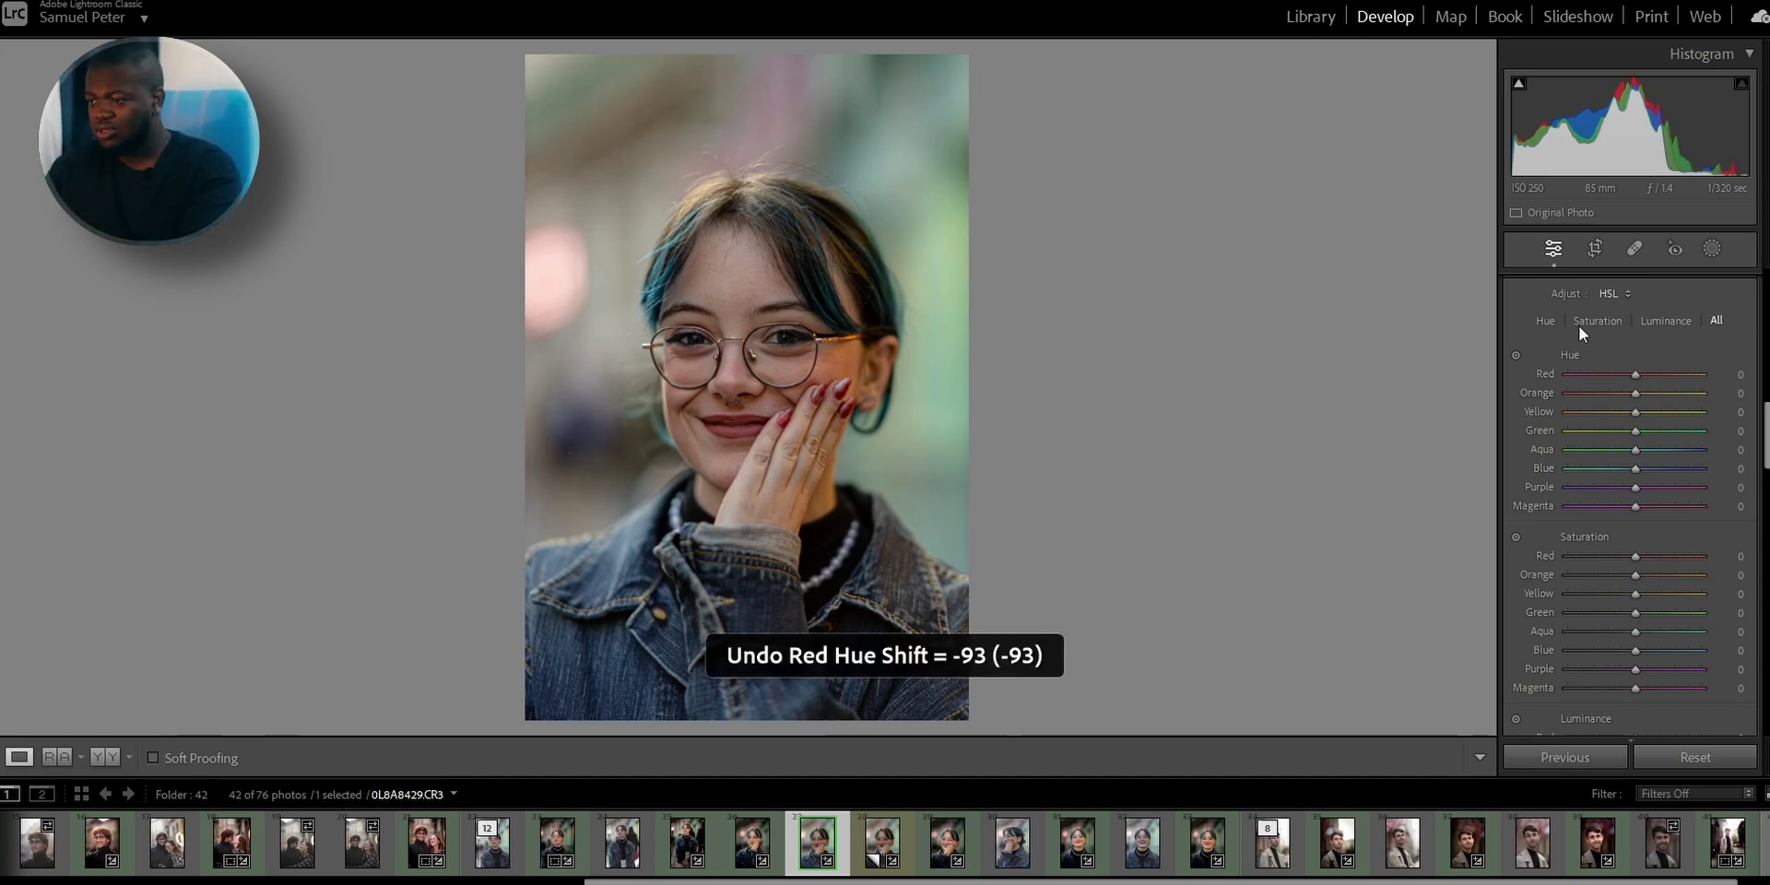
{"action": "left_click_drag", "start_coordinate": [1631, 396], "coordinate": [1703, 393]}
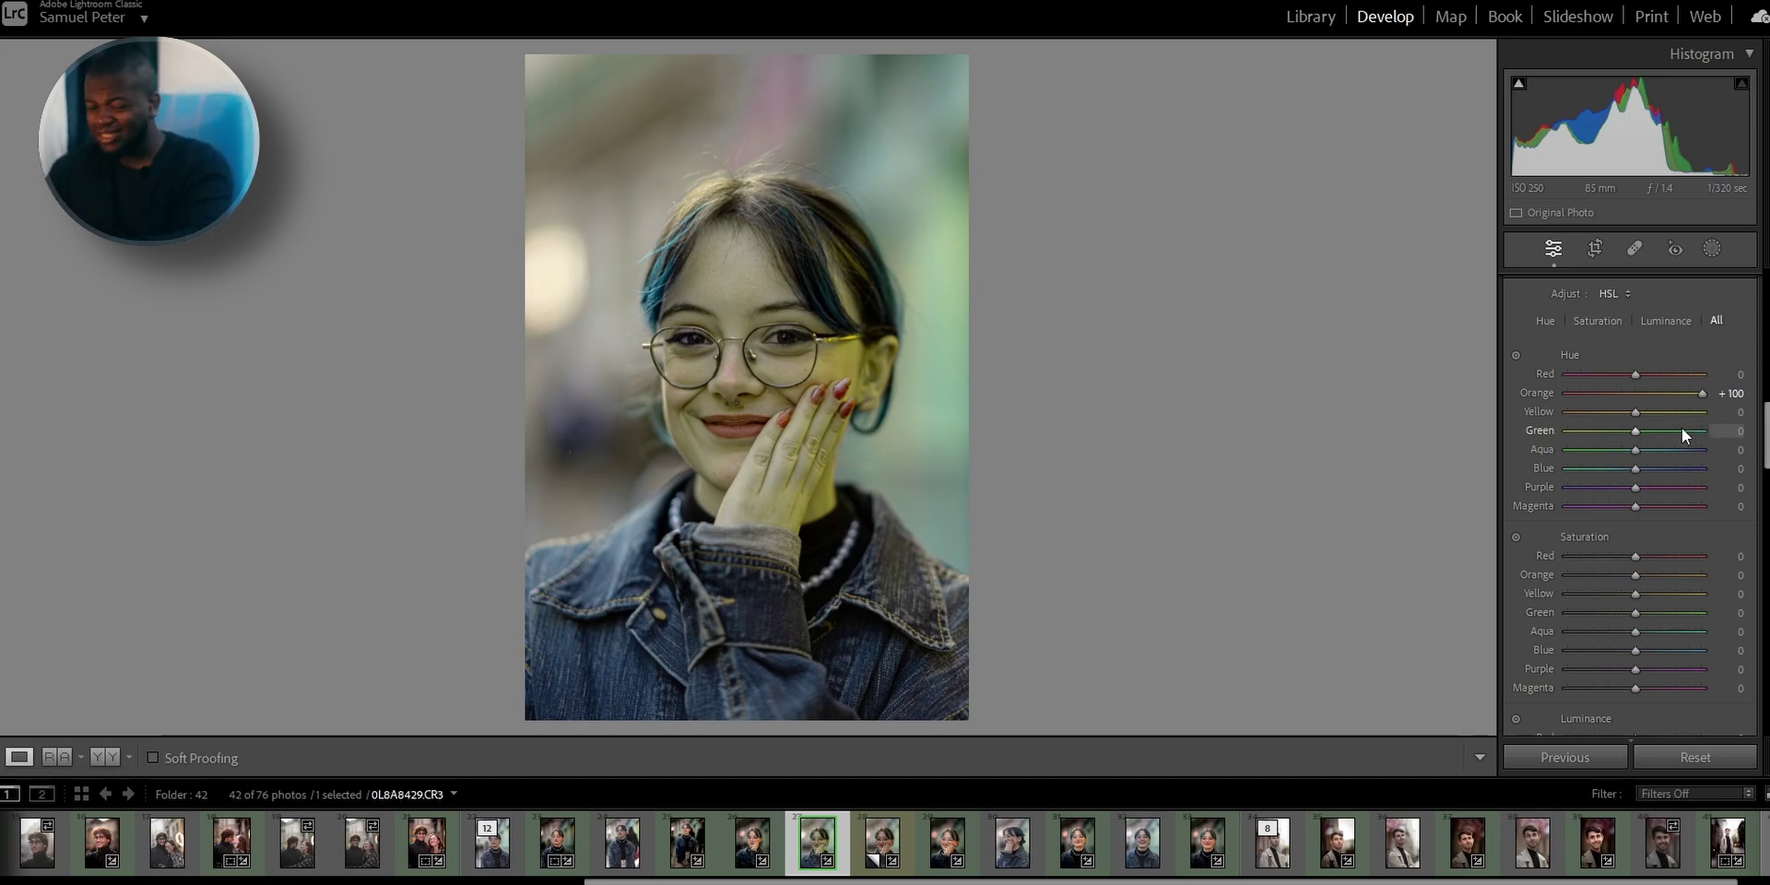
{"action": "double_click", "coordinate": [1534, 390]}
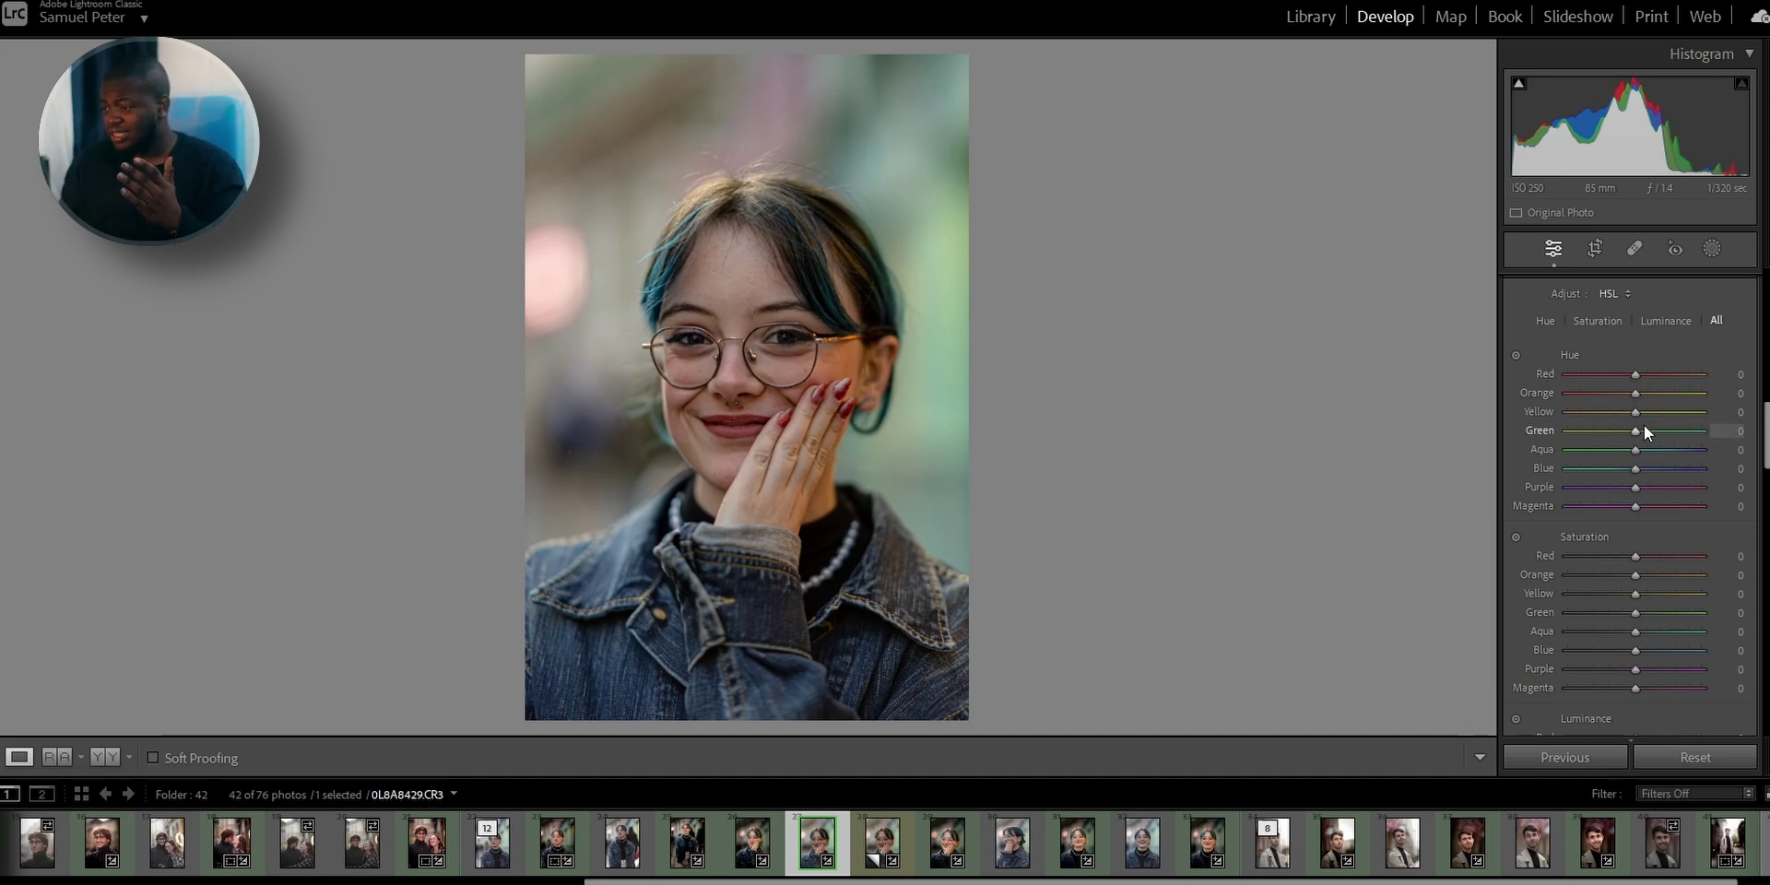
Set the portrait's Yellow hue to +15 and its Green hue to -19
{"action": "left_click_drag", "start_coordinate": [1643, 411], "coordinate": [1646, 412]}
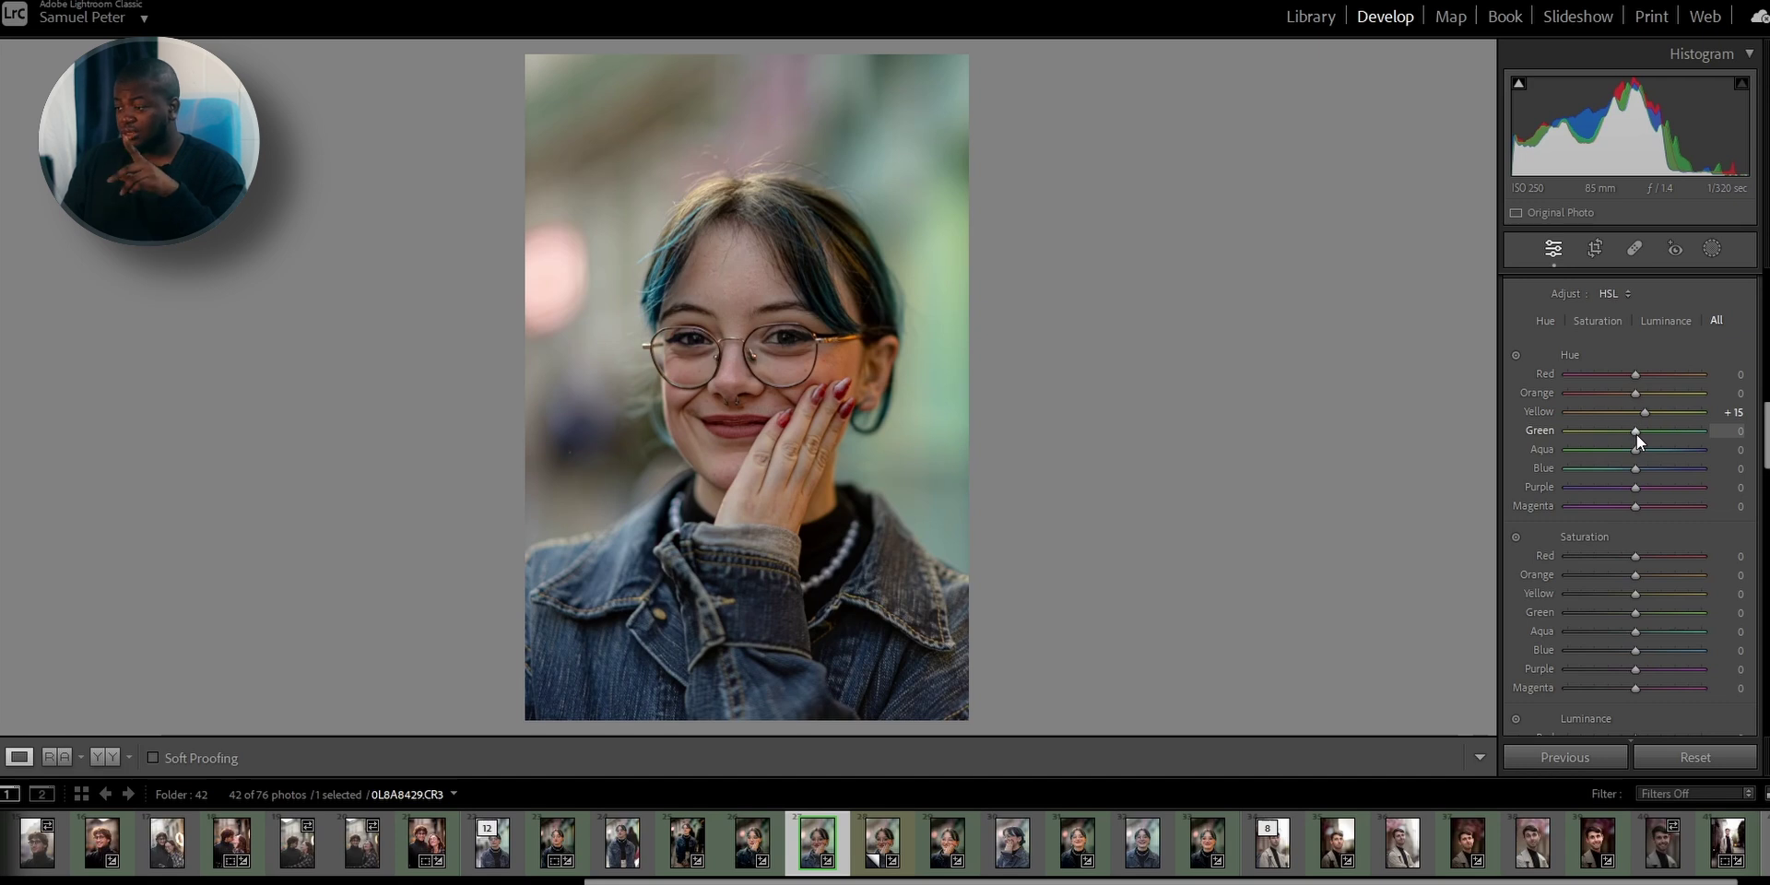
{"action": "mouse_move", "coordinate": [1634, 435]}
{"action": "left_mouse_down"}
{"action": "mouse_move", "coordinate": [1554, 432]}
{"action": "mouse_move", "coordinate": [1615, 441]}
{"action": "left_mouse_up"}
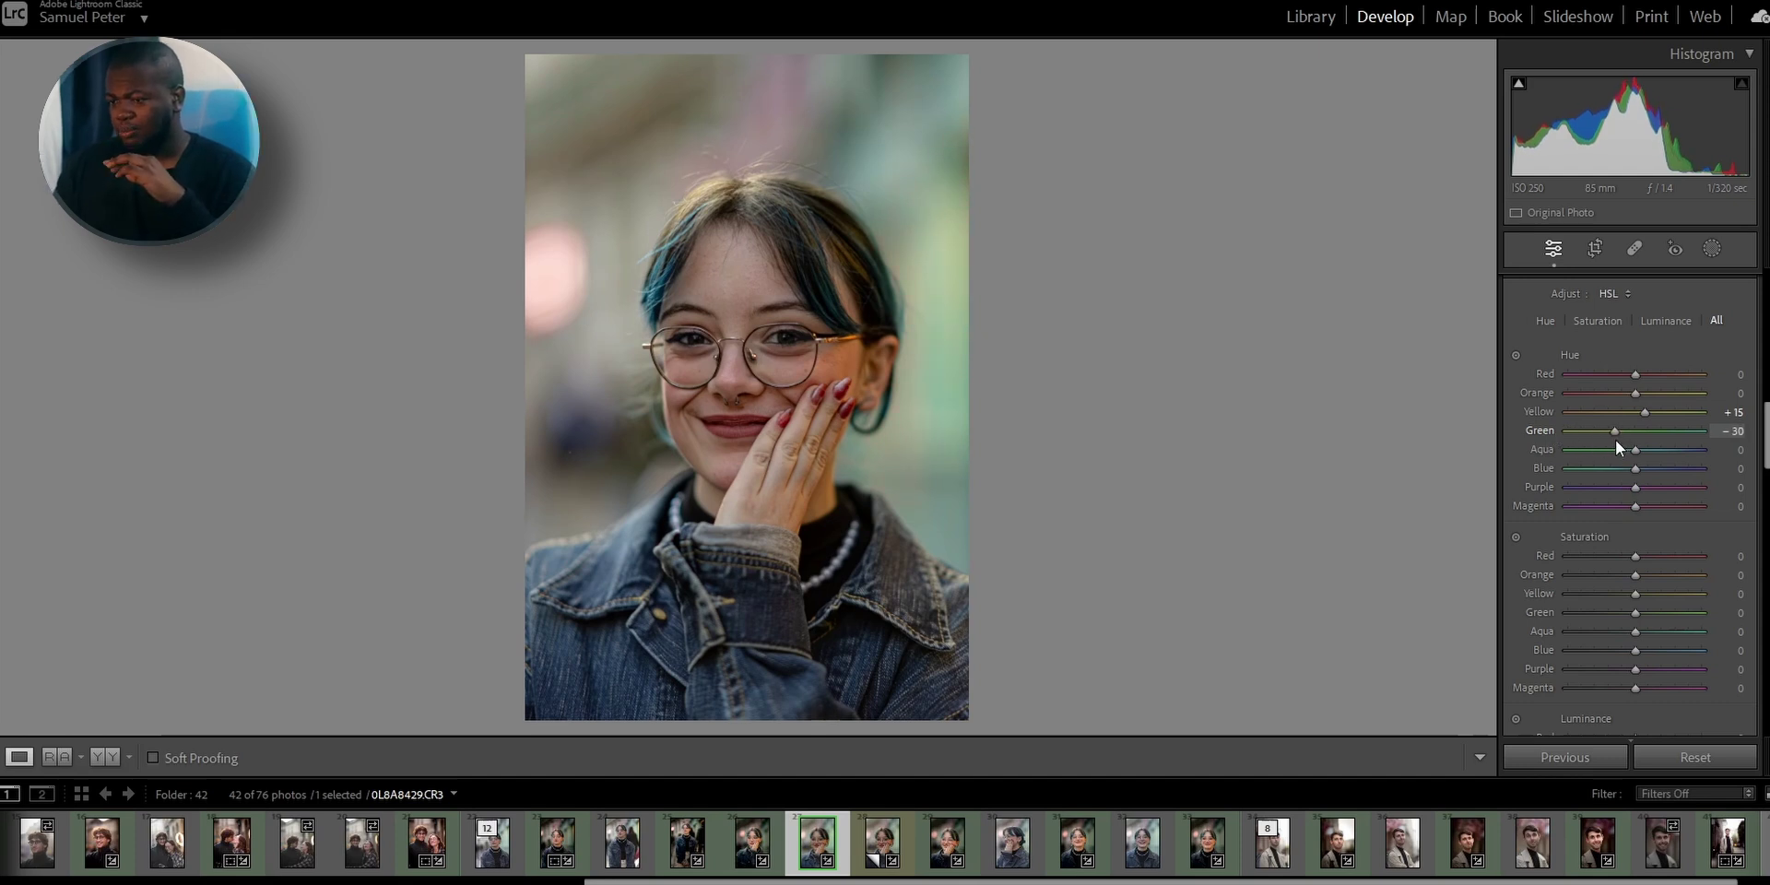
{"action": "left_click_drag", "start_coordinate": [1615, 440], "coordinate": [1620, 442]}
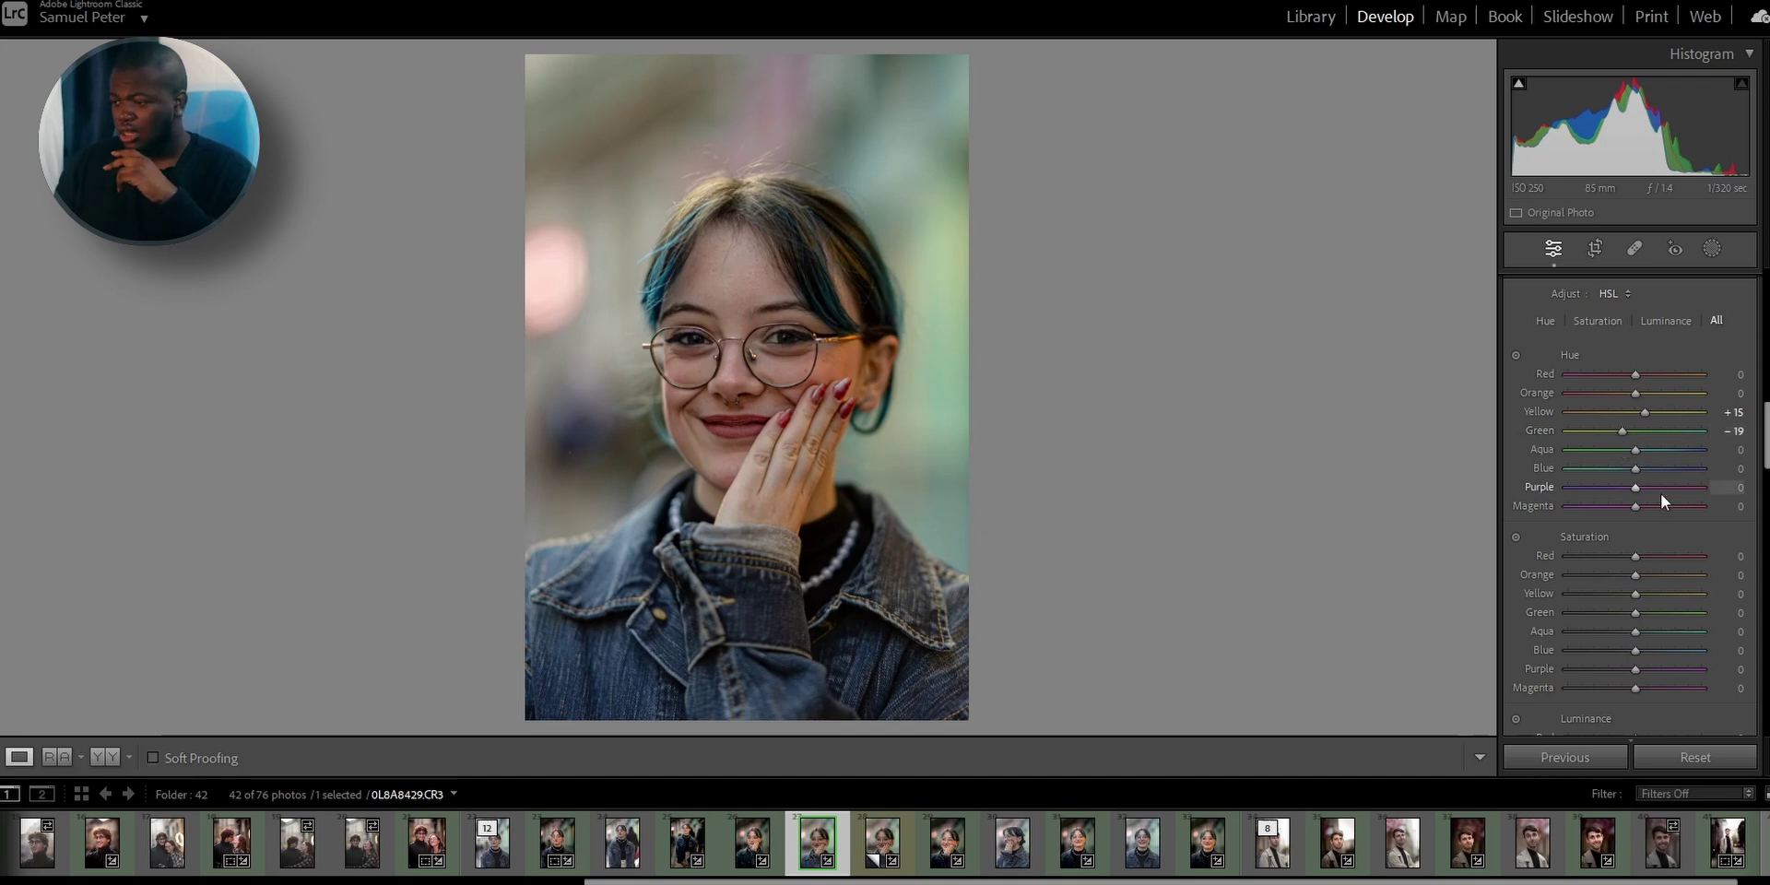
Set the portrait's color saturation to -52 for Yellow, -44 for Green and -15 for Blue
{"action": "scroll", "coordinate": [1622, 543], "scroll_direction": "down", "scroll_amount": 3}
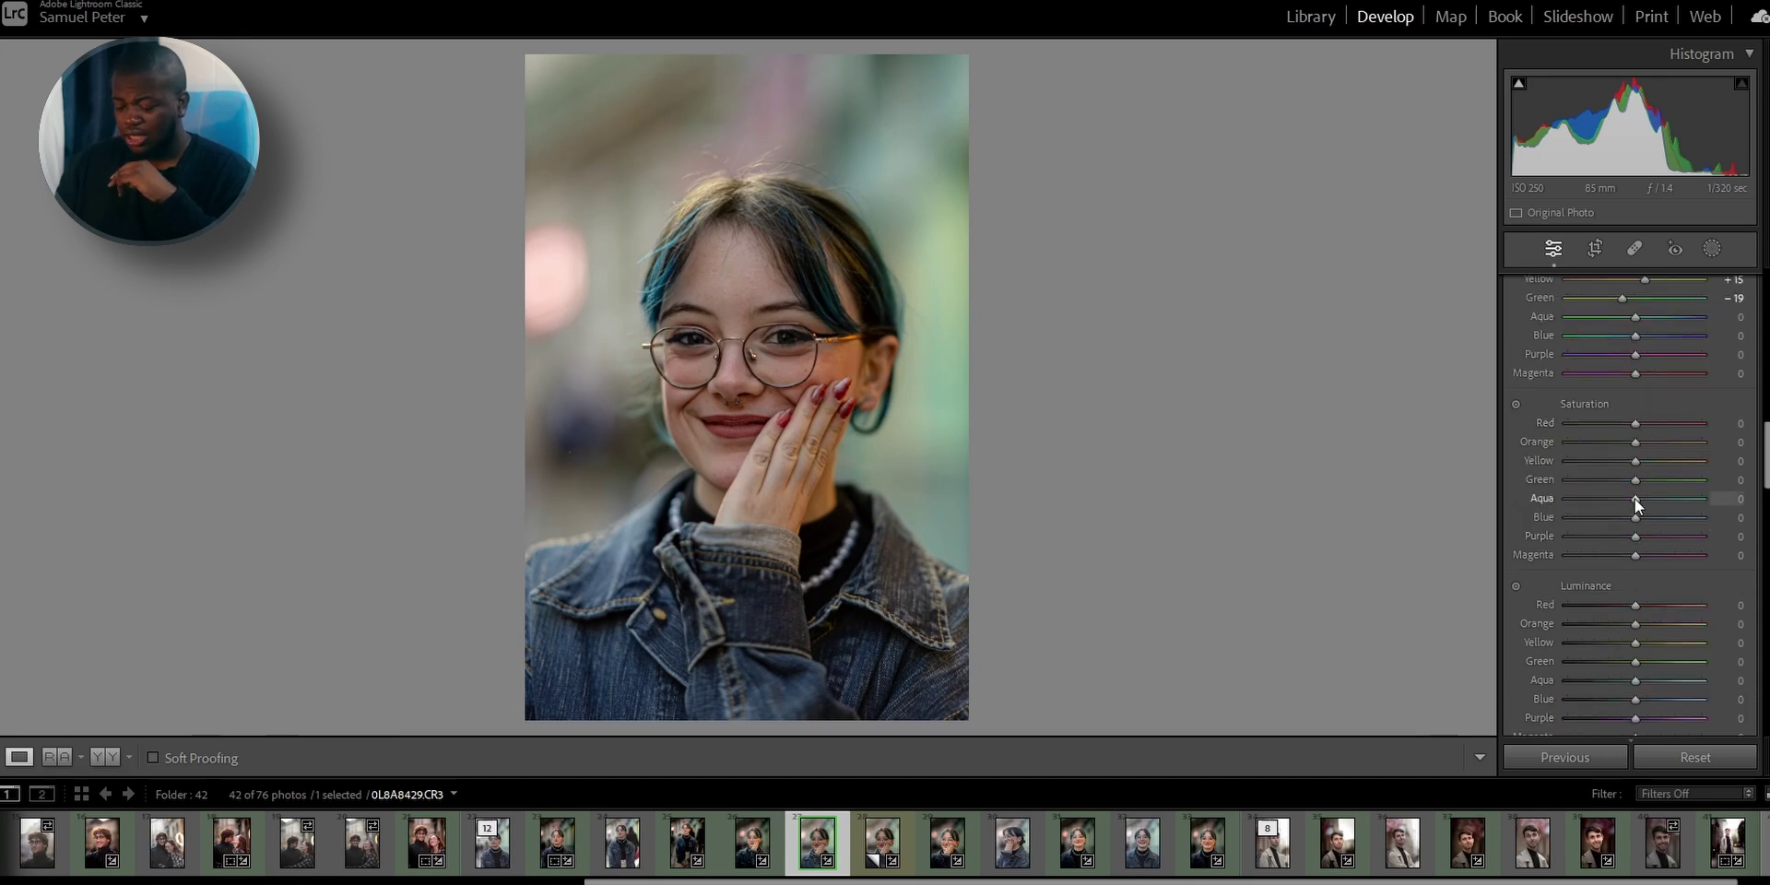
{"action": "left_click_drag", "start_coordinate": [1633, 458], "coordinate": [1598, 462]}
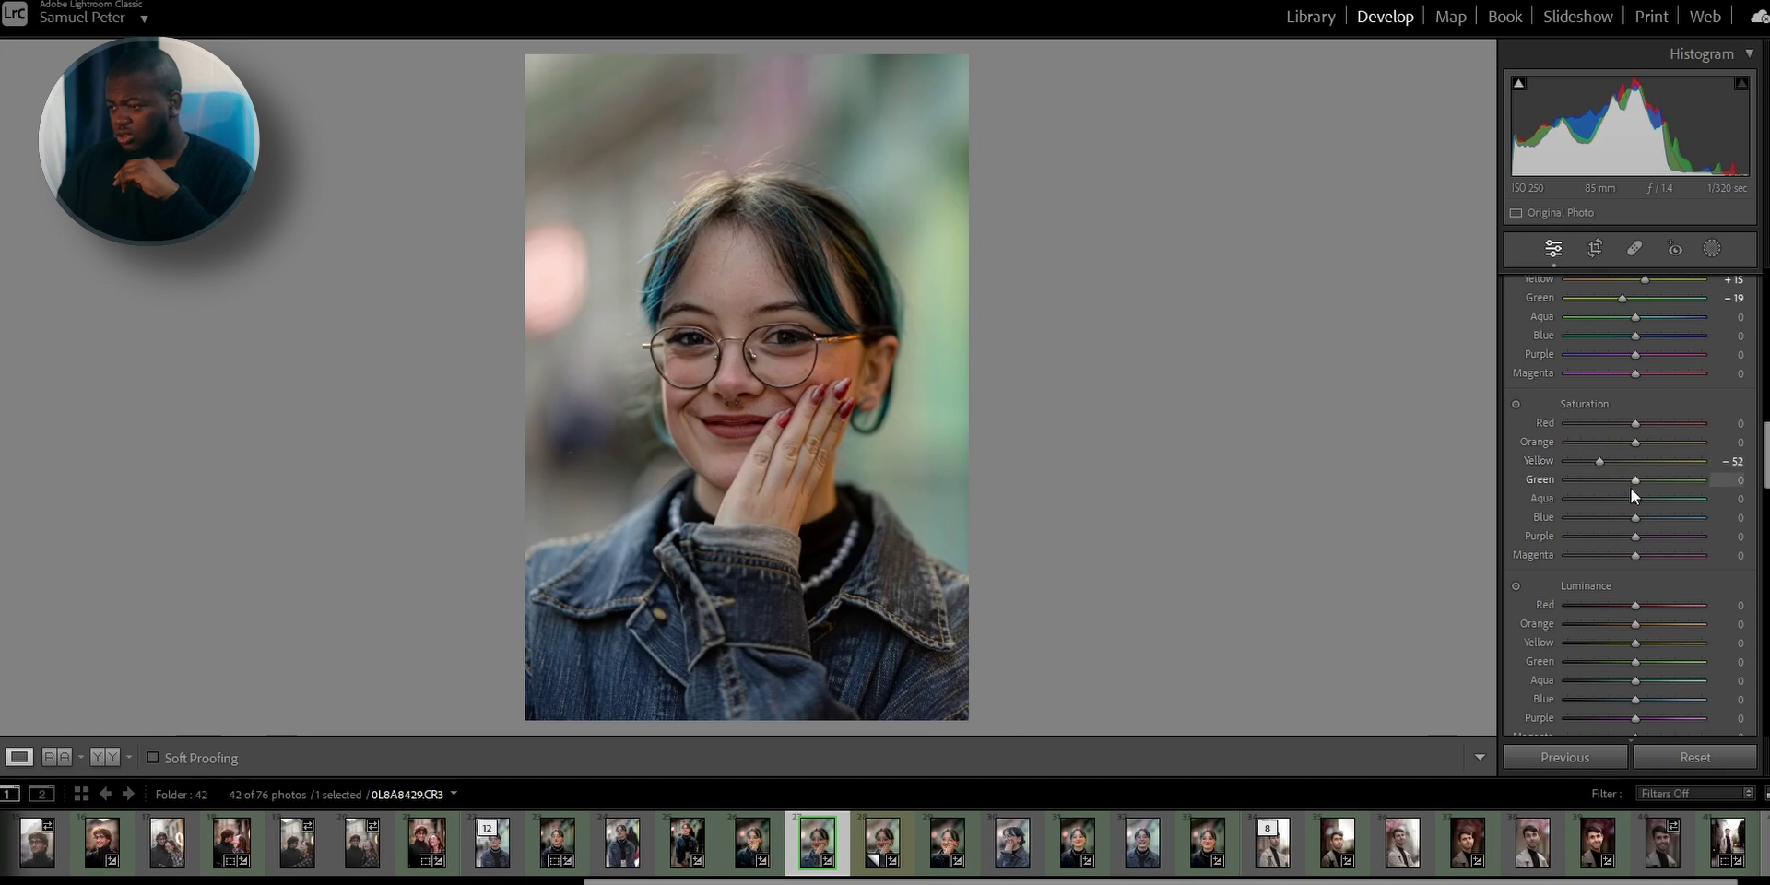
{"action": "left_click_drag", "start_coordinate": [1608, 482], "coordinate": [1600, 481]}
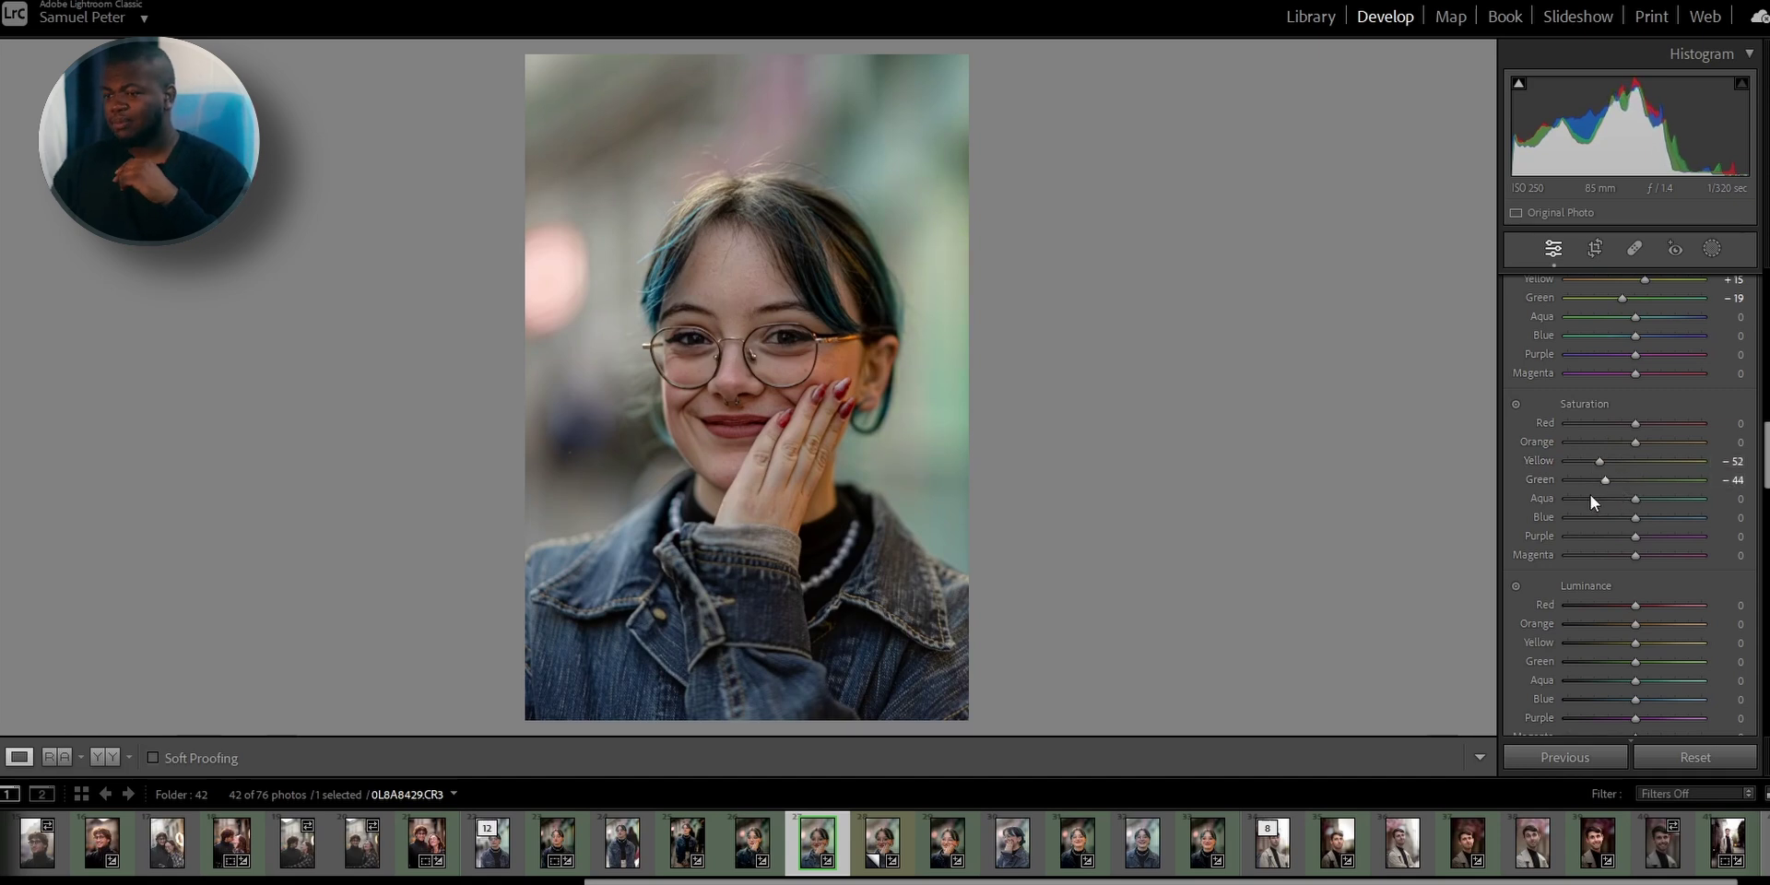
{"action": "scroll", "coordinate": [1583, 438], "scroll_direction": "up", "scroll_amount": 5}
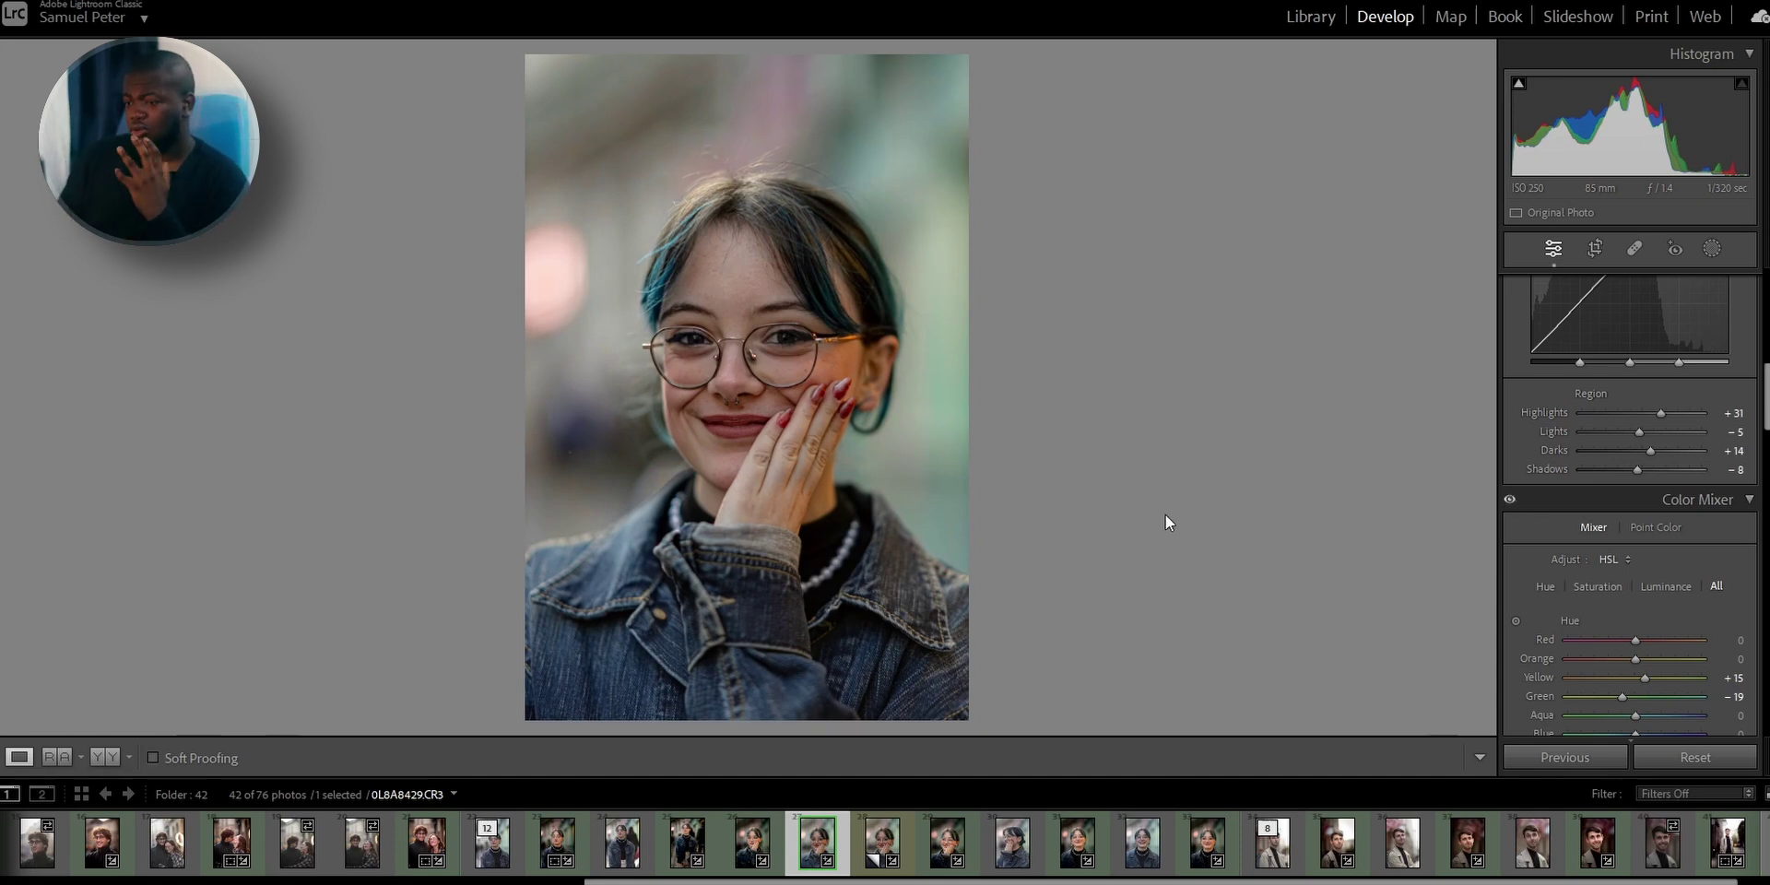
{"action": "scroll", "coordinate": [1556, 606], "scroll_direction": "down", "scroll_amount": 5}
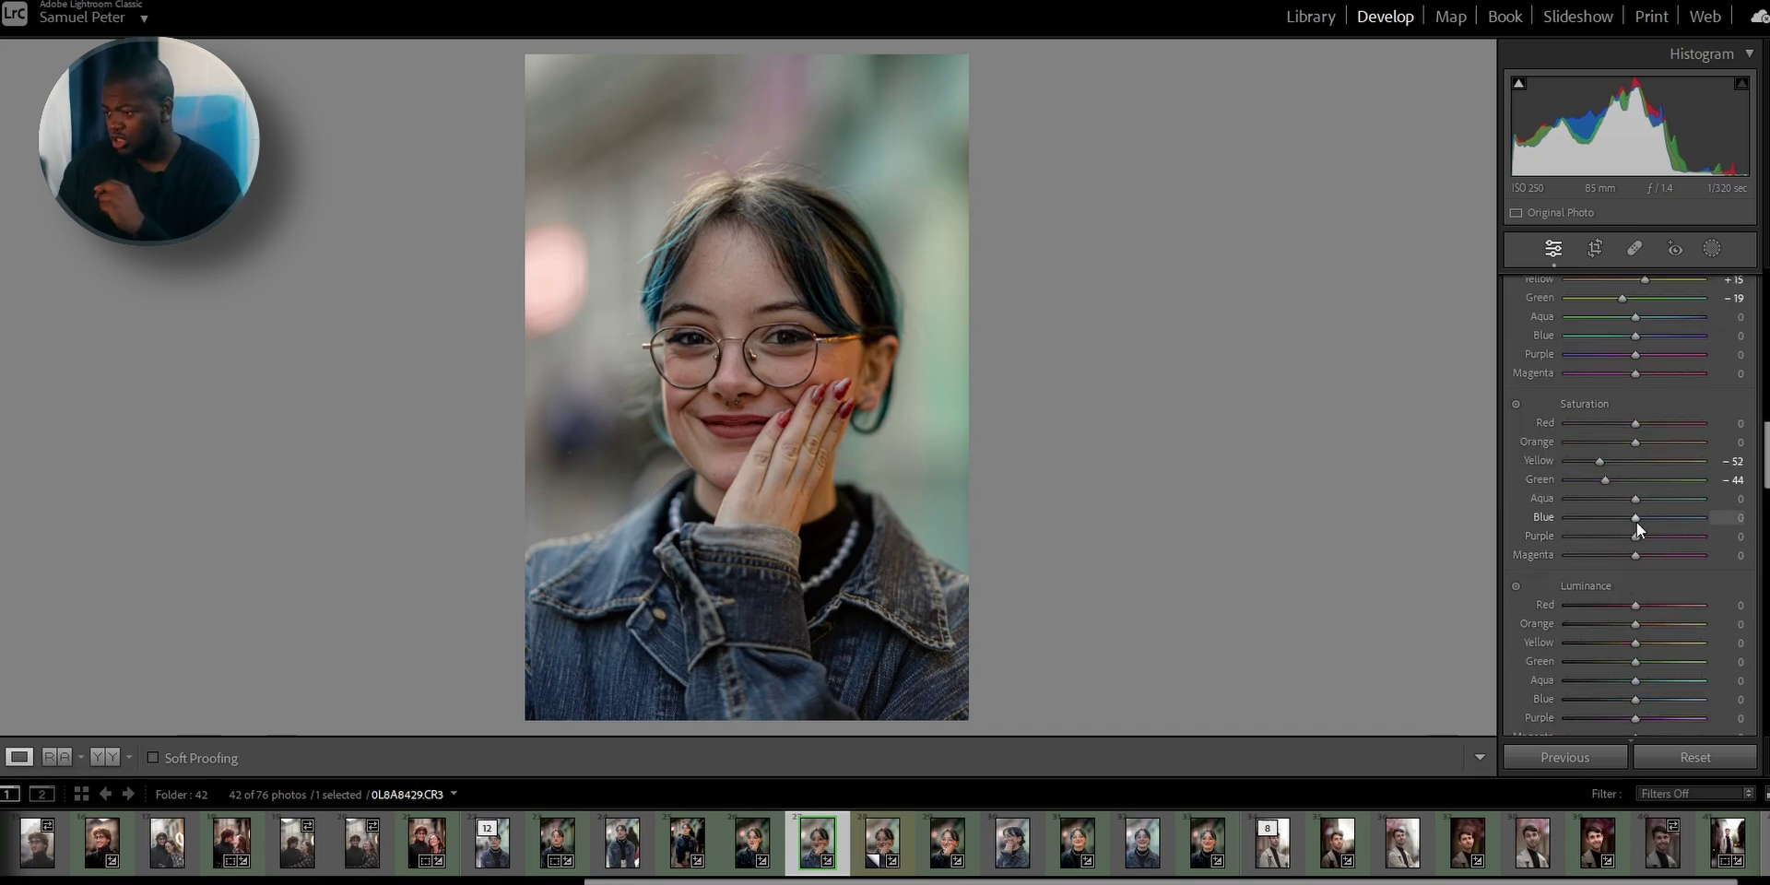
{"action": "left_click_drag", "start_coordinate": [1636, 521], "coordinate": [1627, 522]}
Set the portrait's Yellow luminance to -31 and its Green luminance to -27
{"action": "scroll", "coordinate": [1562, 631], "scroll_direction": "down", "scroll_amount": 3}
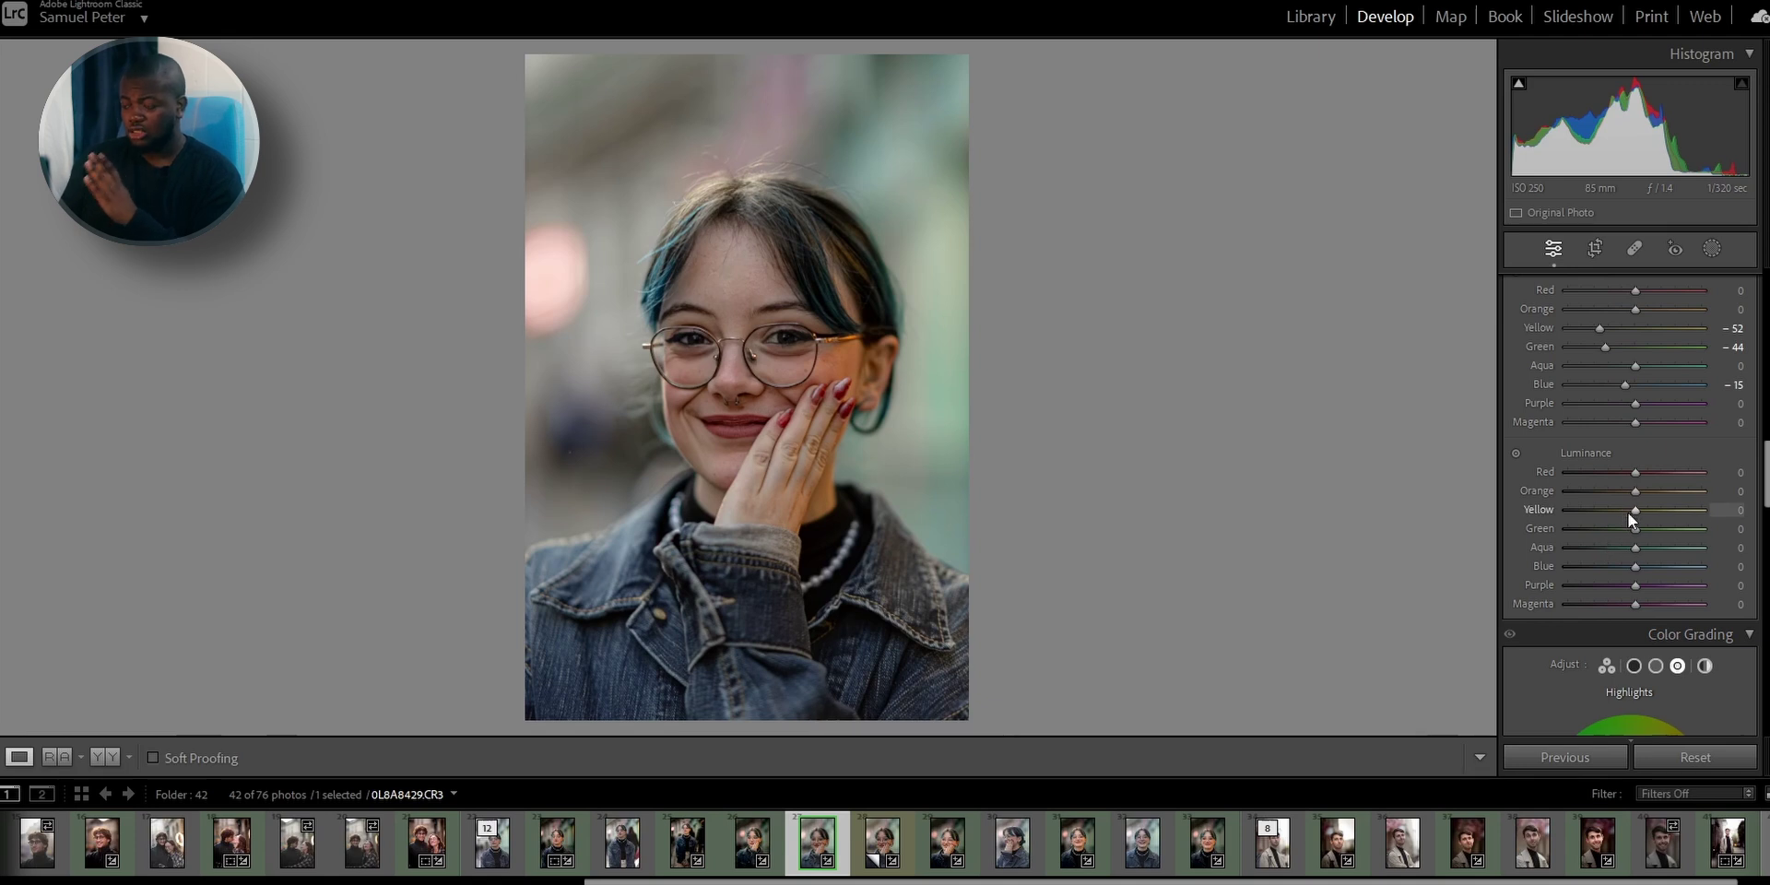
{"action": "left_click_drag", "start_coordinate": [1634, 512], "coordinate": [1678, 518]}
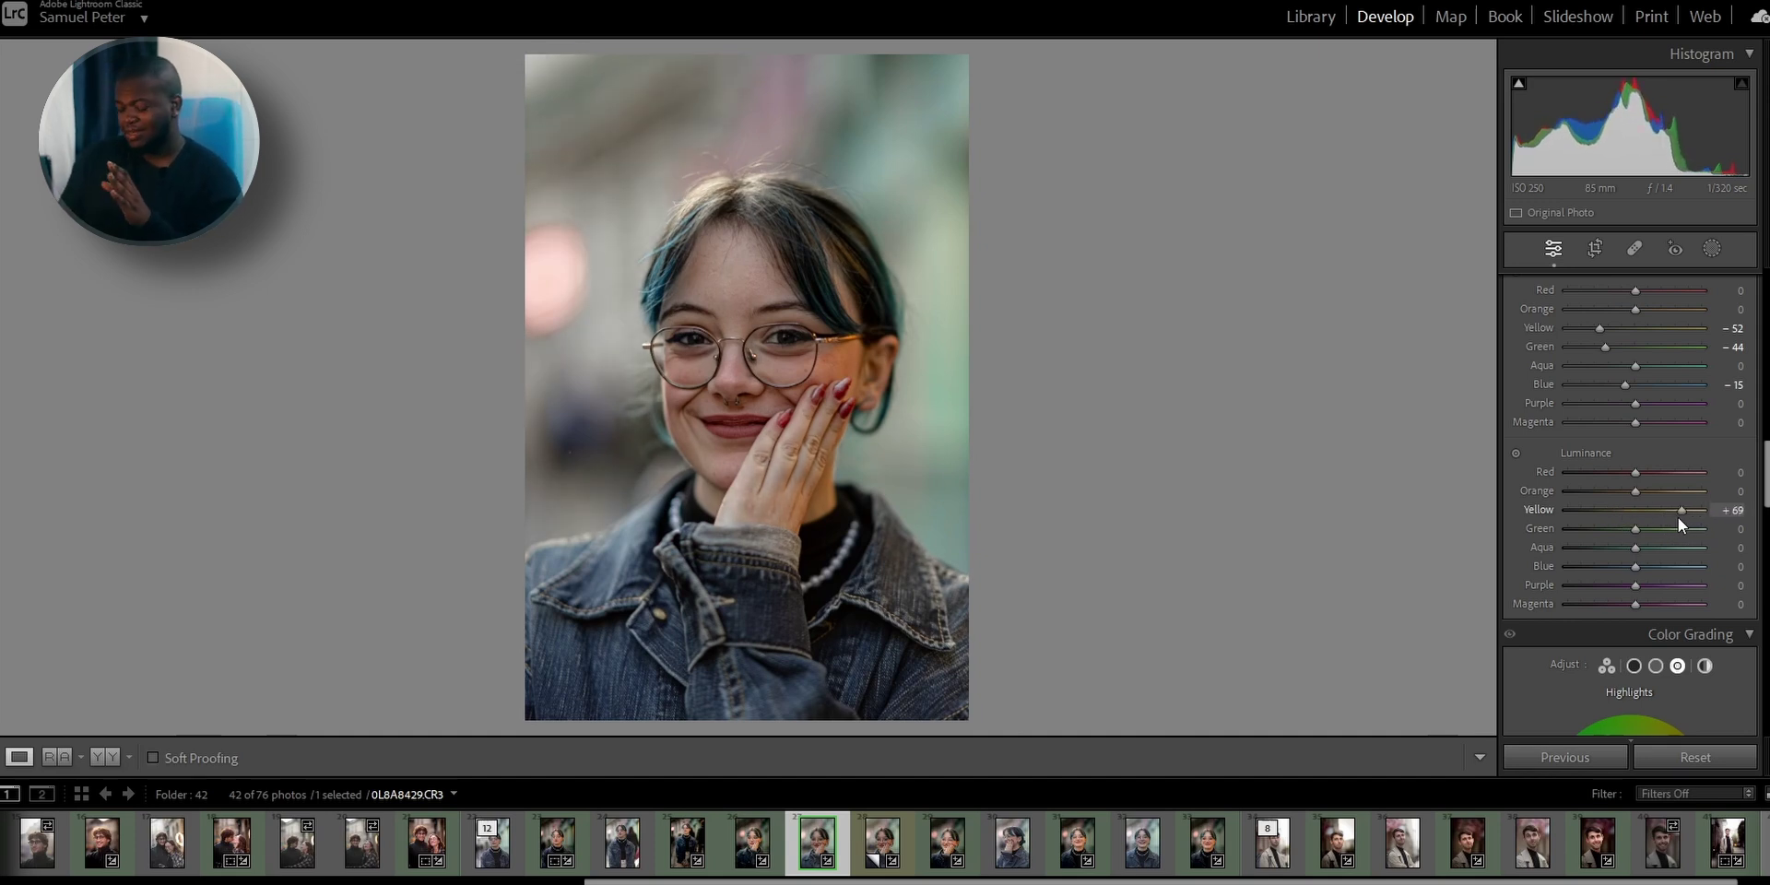
{"action": "left_click_drag", "start_coordinate": [1677, 519], "coordinate": [1610, 524]}
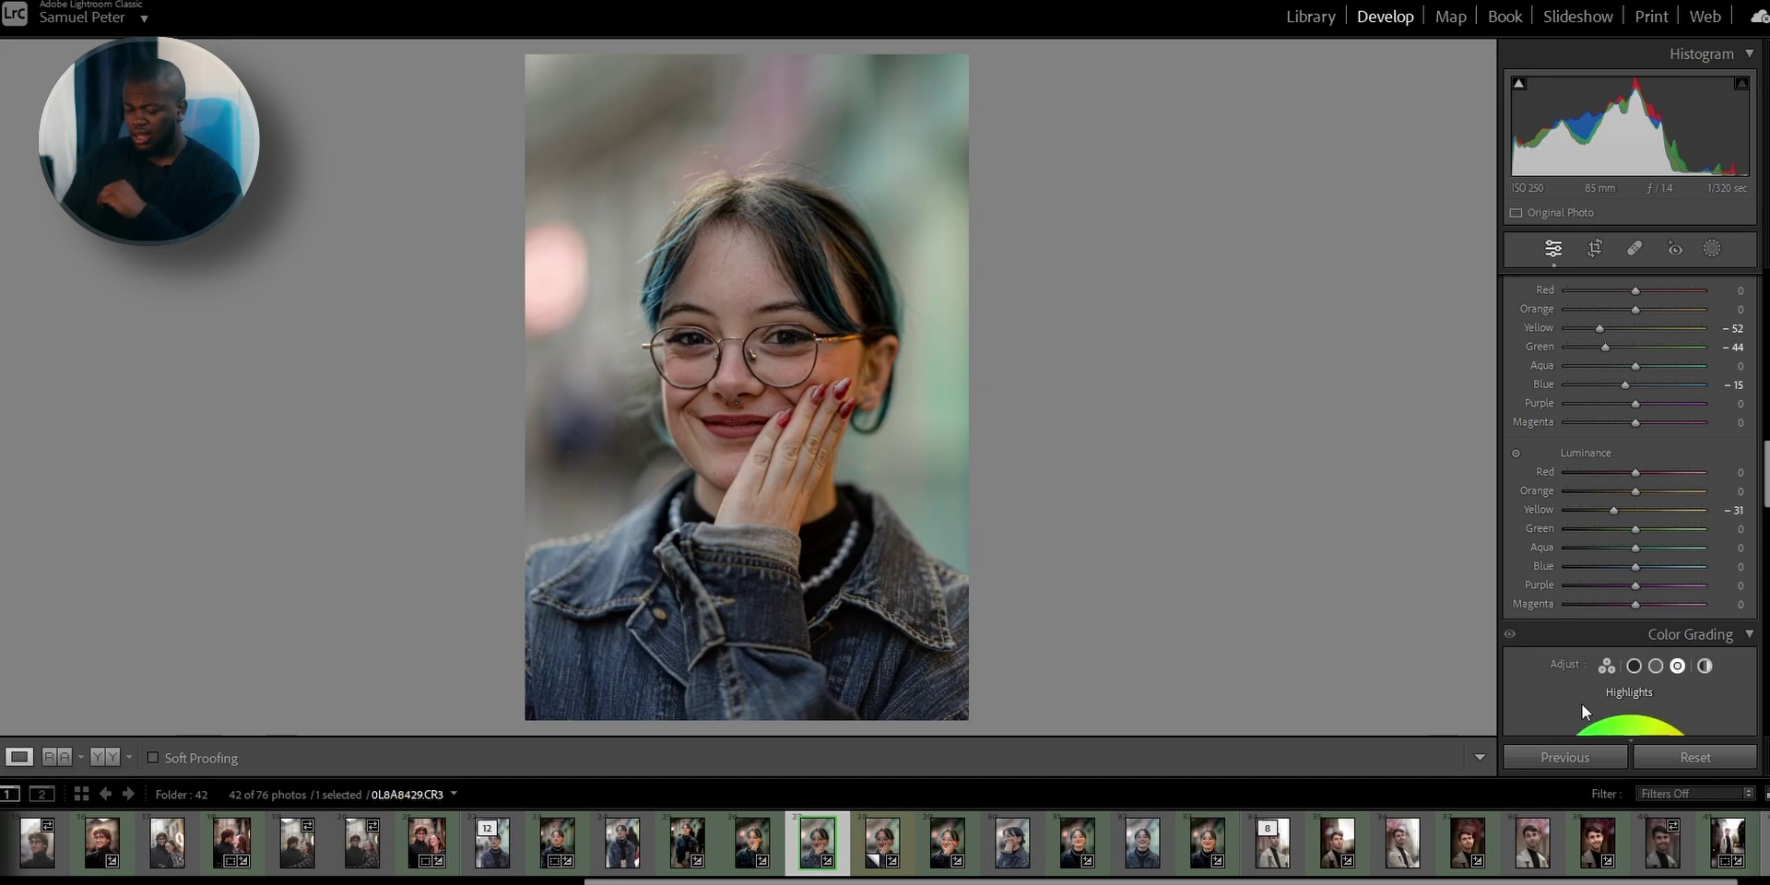
{"action": "mouse_move", "coordinate": [1630, 534]}
{"action": "left_mouse_down"}
{"action": "mouse_move", "coordinate": [1711, 536]}
{"action": "mouse_move", "coordinate": [1616, 536]}
{"action": "left_mouse_up"}
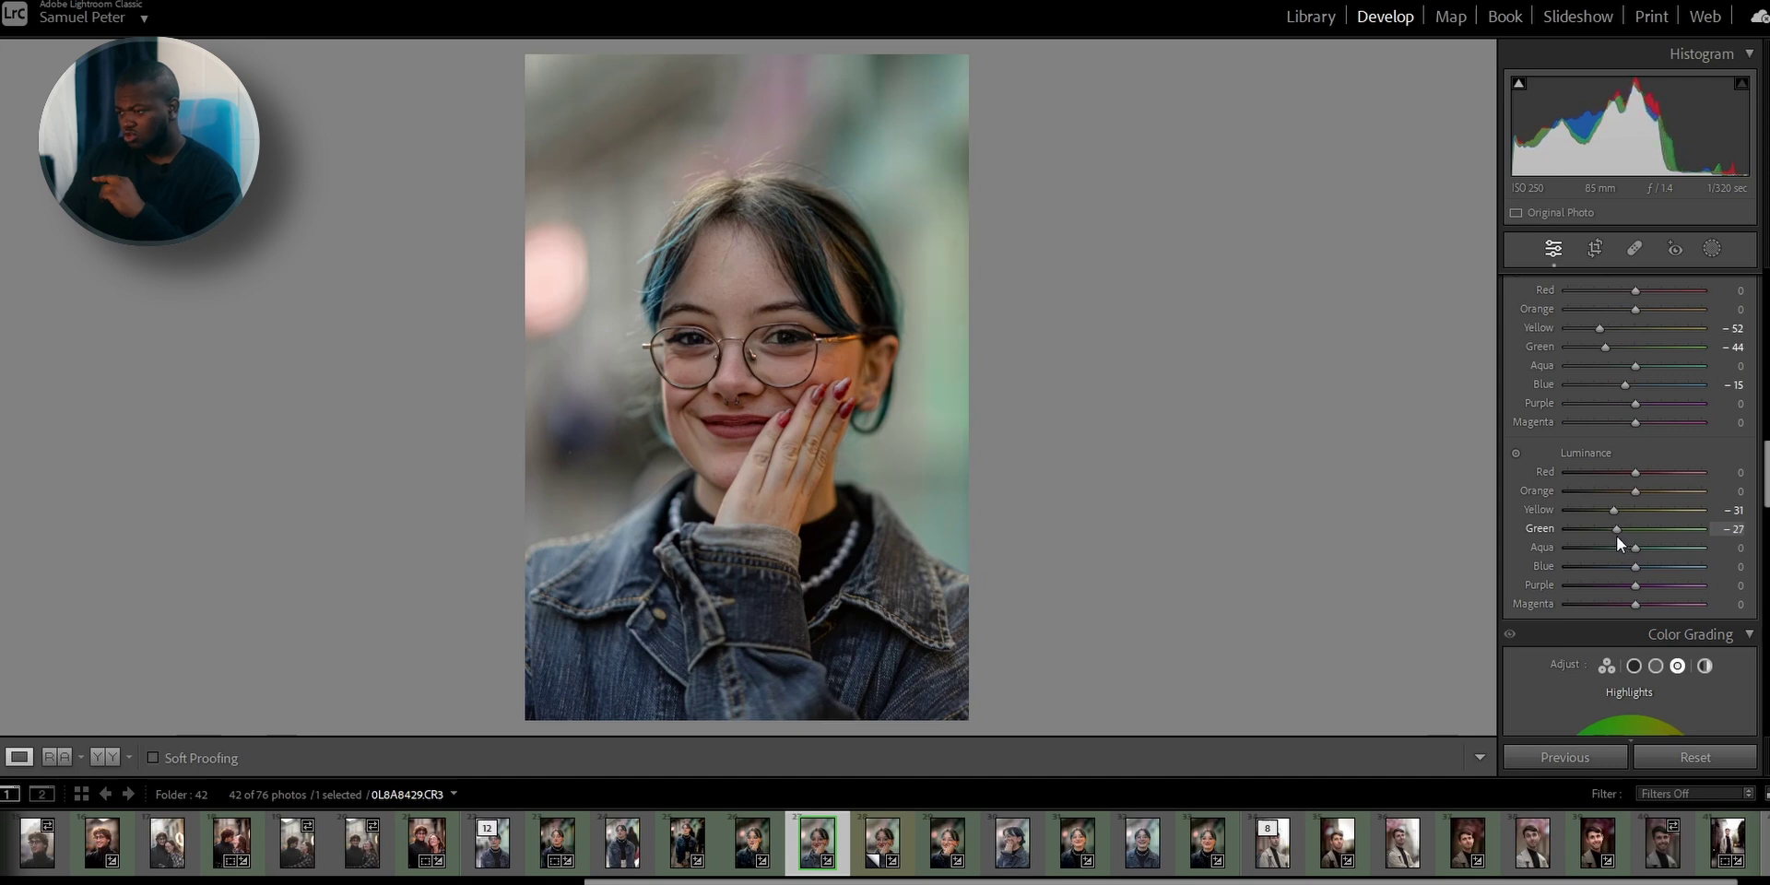
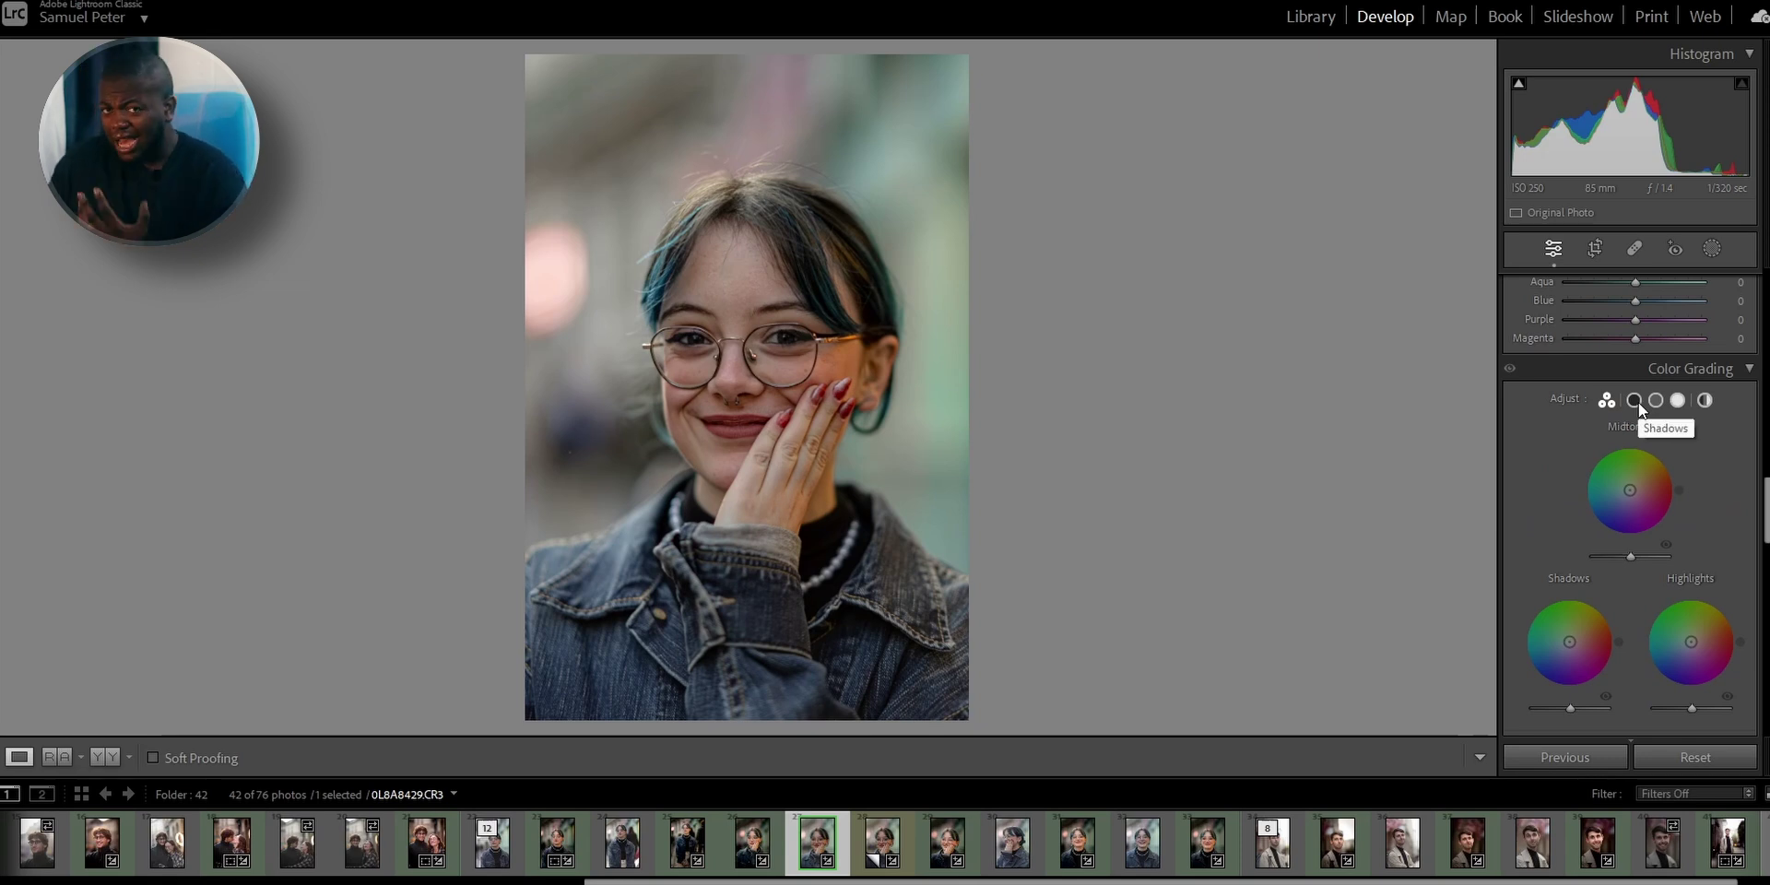
Tint the portrait's shadows in Color Grading with a hue of 149 and a saturation of 8
{"action": "left_click", "coordinate": [1637, 402]}
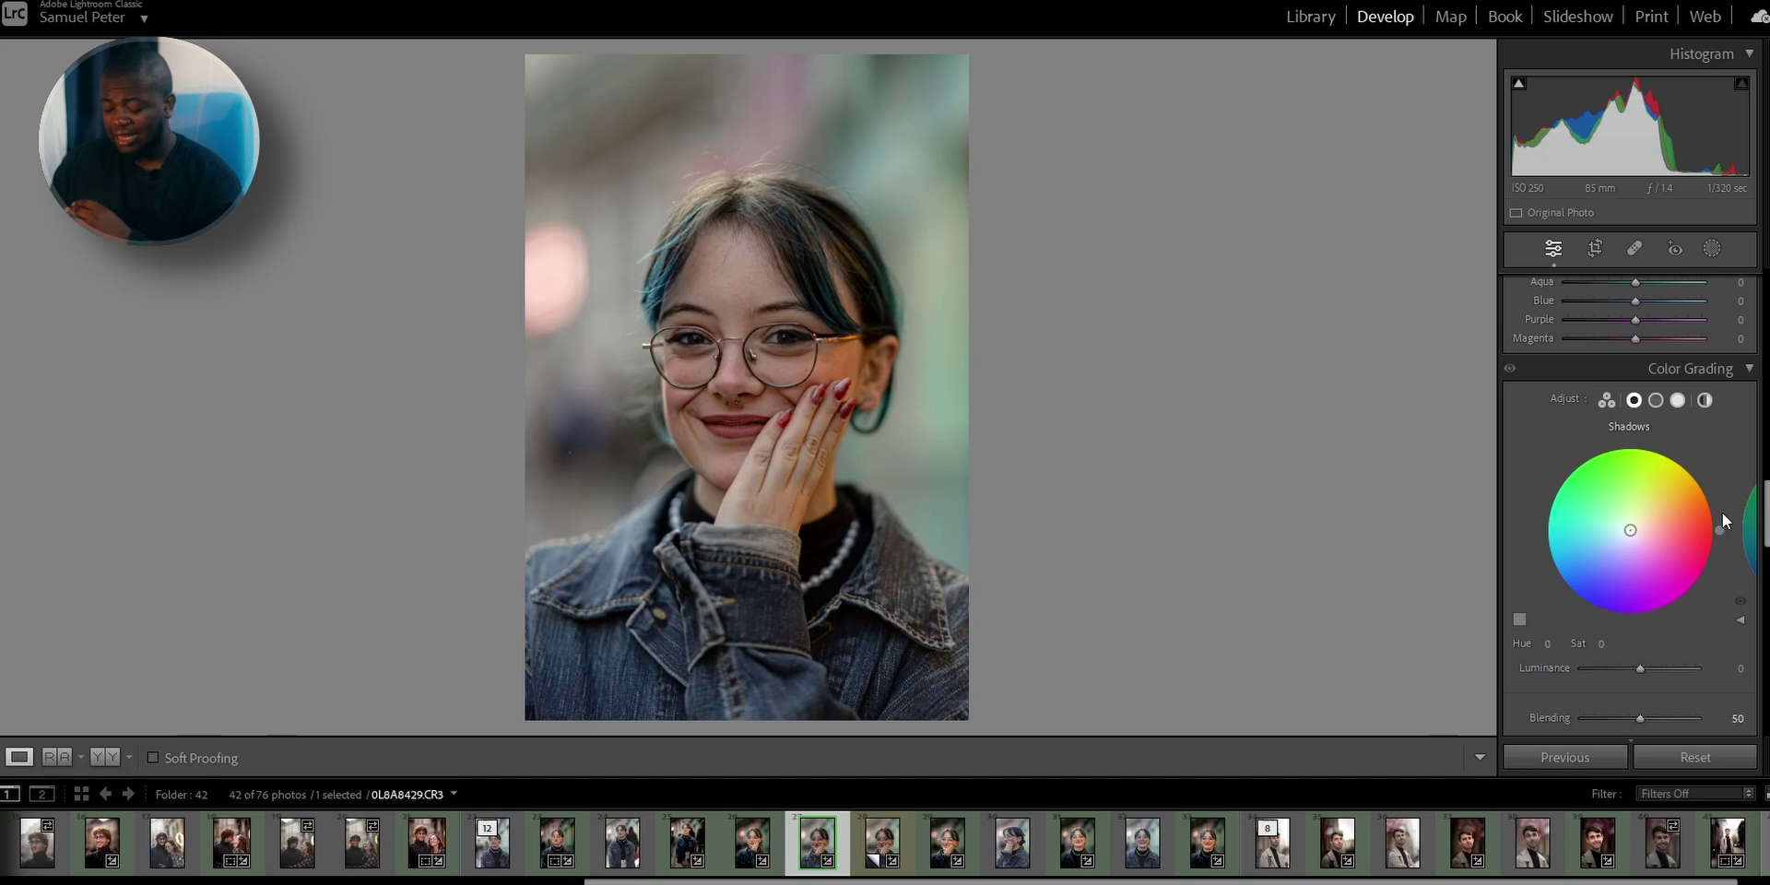
{"action": "left_click_drag", "start_coordinate": [1717, 537], "coordinate": [1555, 481]}
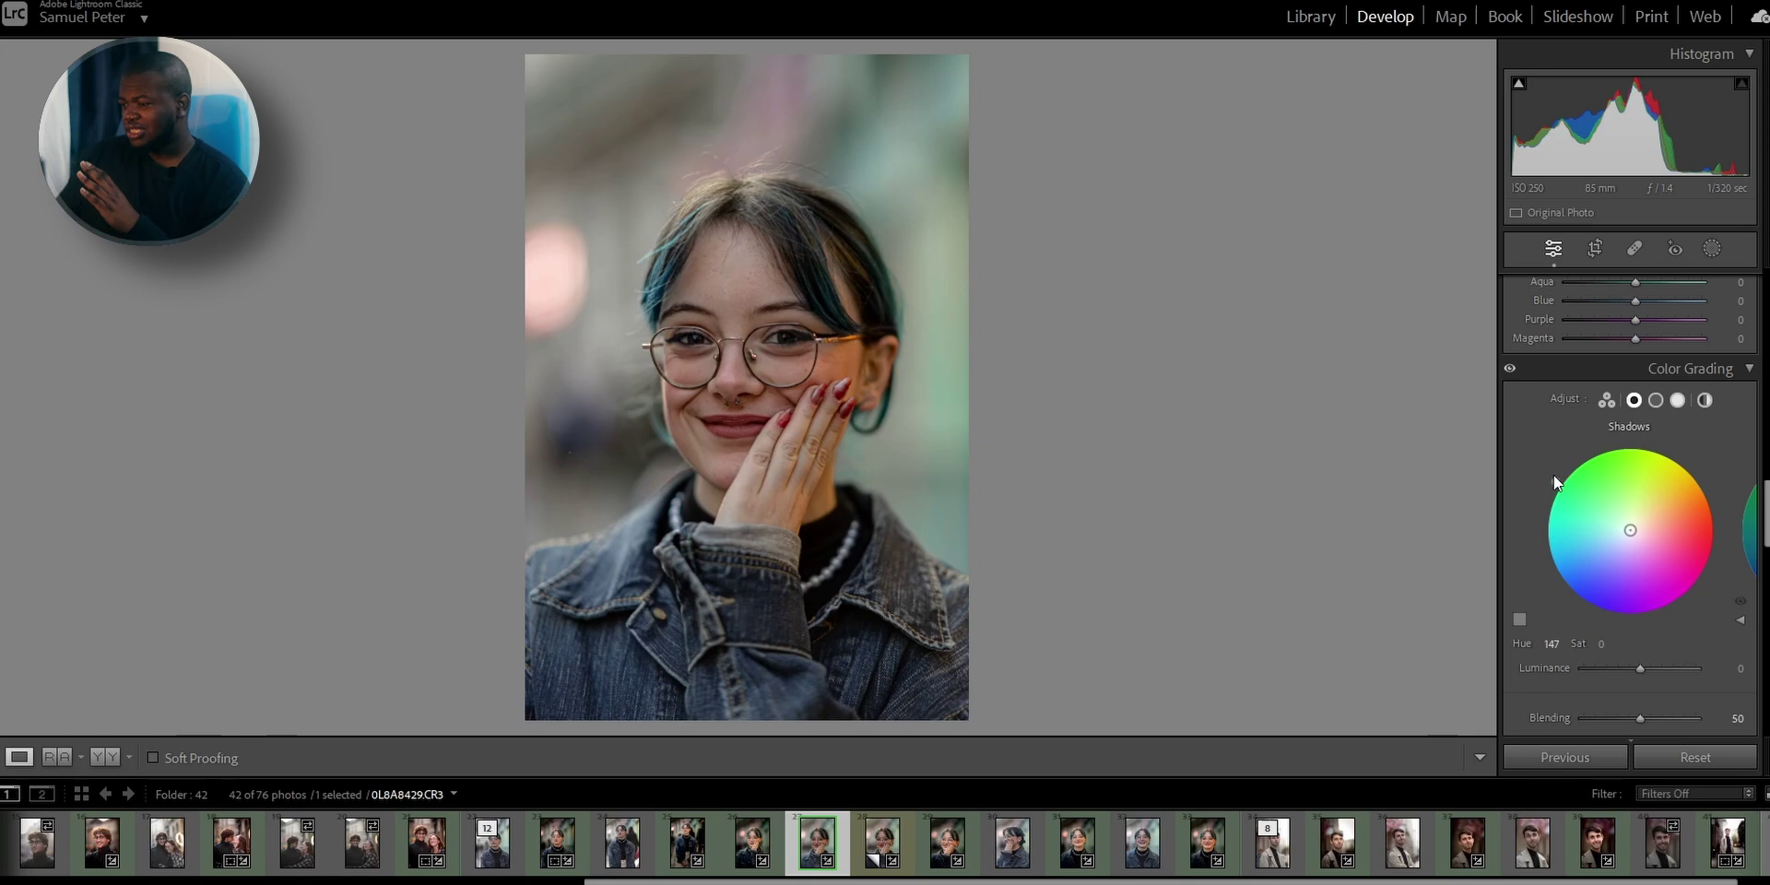
{"action": "mouse_move", "coordinate": [1549, 518]}
{"action": "left_mouse_down"}
{"action": "mouse_move", "coordinate": [1540, 530]}
{"action": "mouse_move", "coordinate": [1548, 495]}
{"action": "left_mouse_up"}
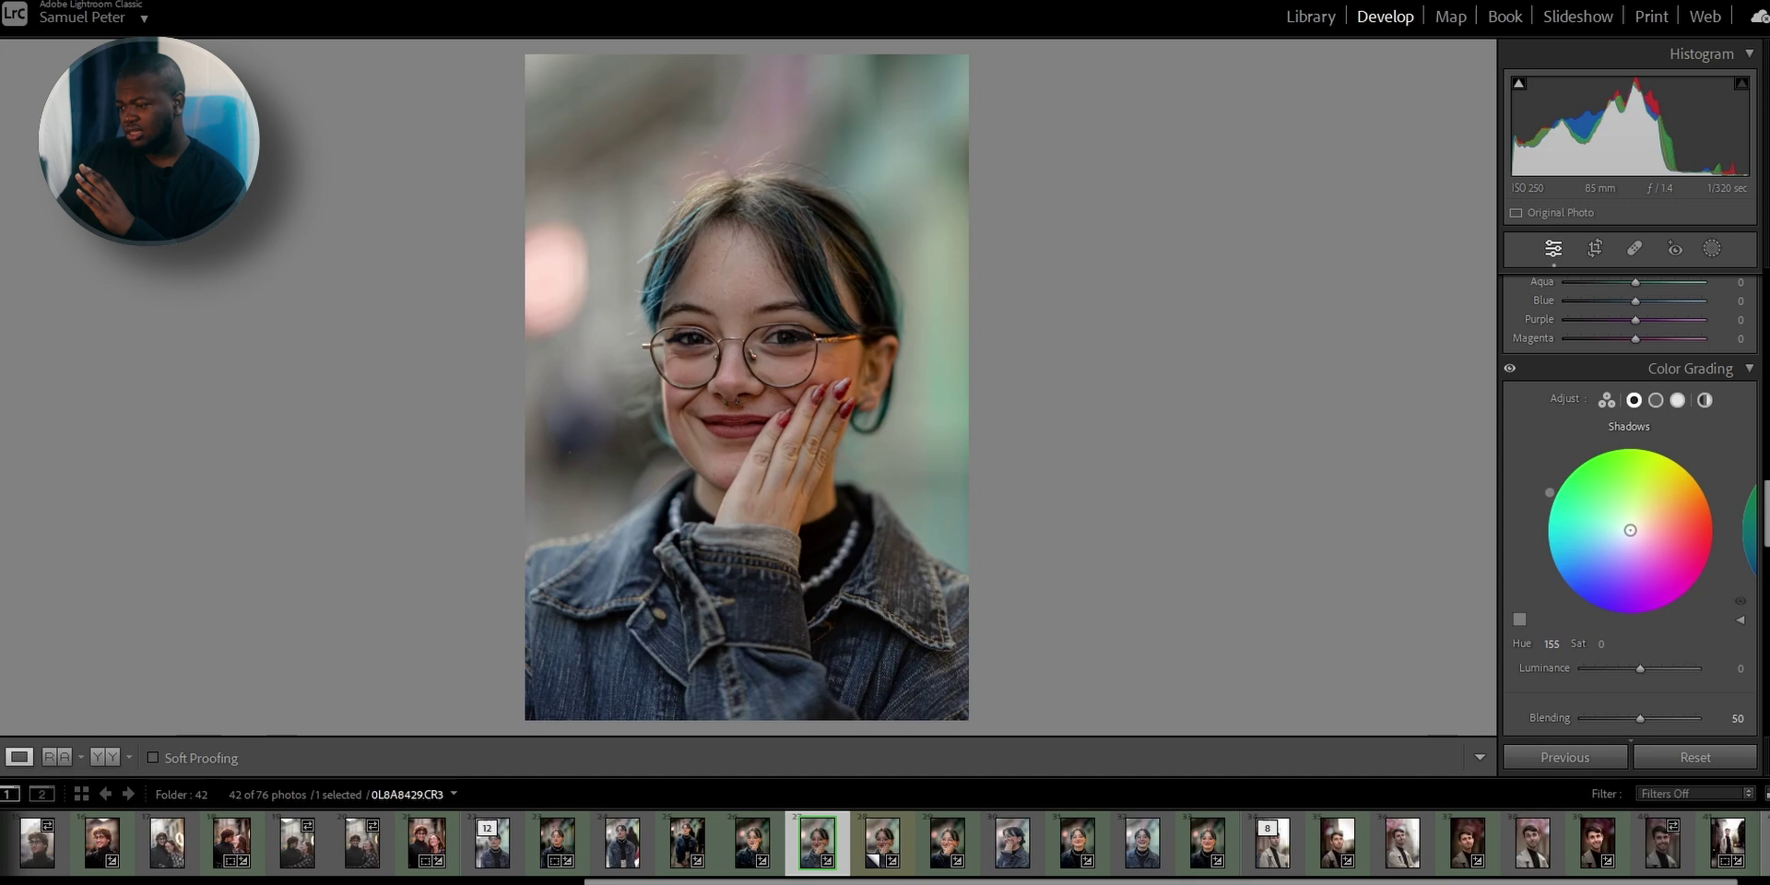
{"action": "left_click_drag", "start_coordinate": [1551, 489], "coordinate": [1555, 484]}
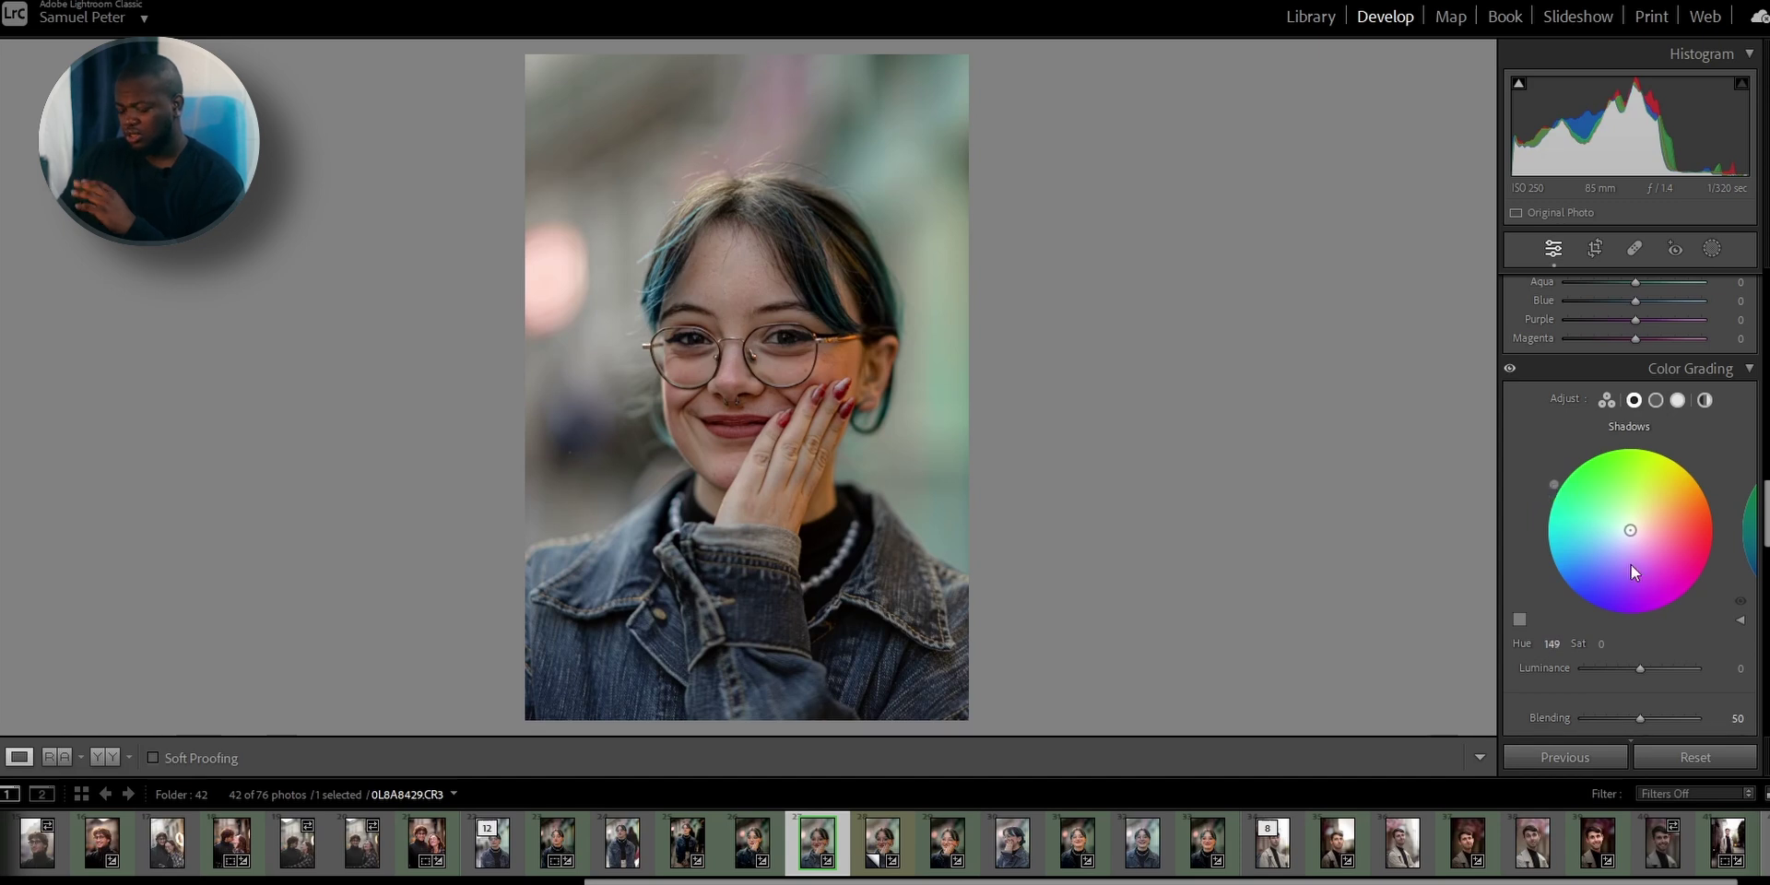
{"action": "left_click", "coordinate": [1601, 643]}
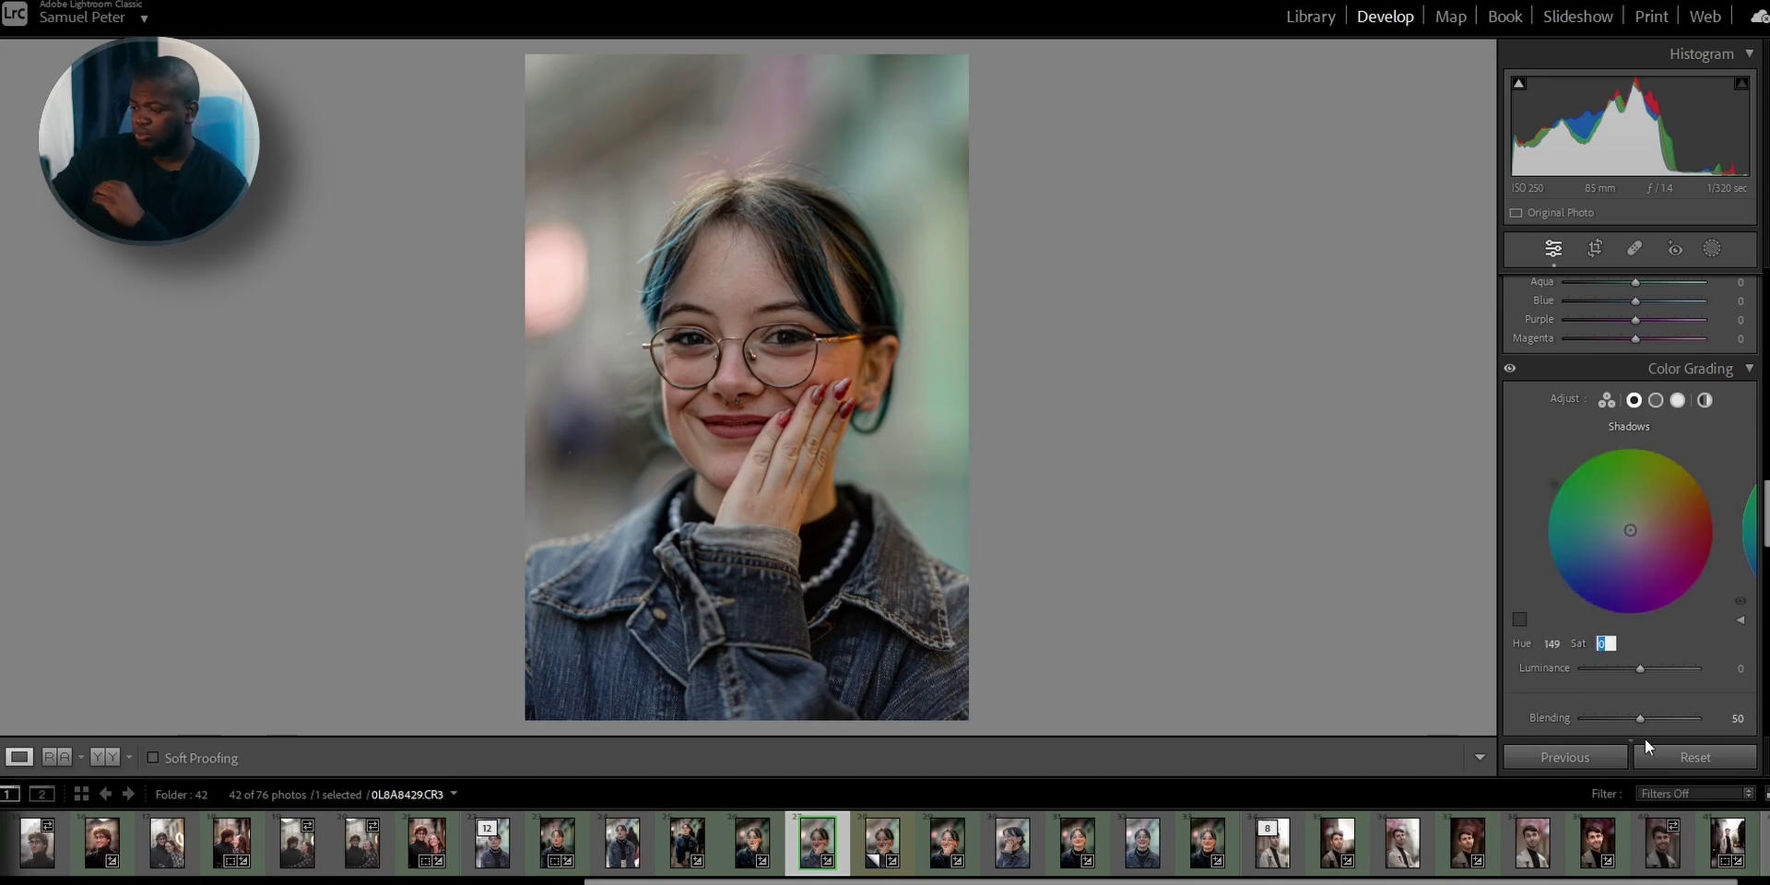
{"action": "type", "text": "8"}
{"action": "key", "text": "Return"}
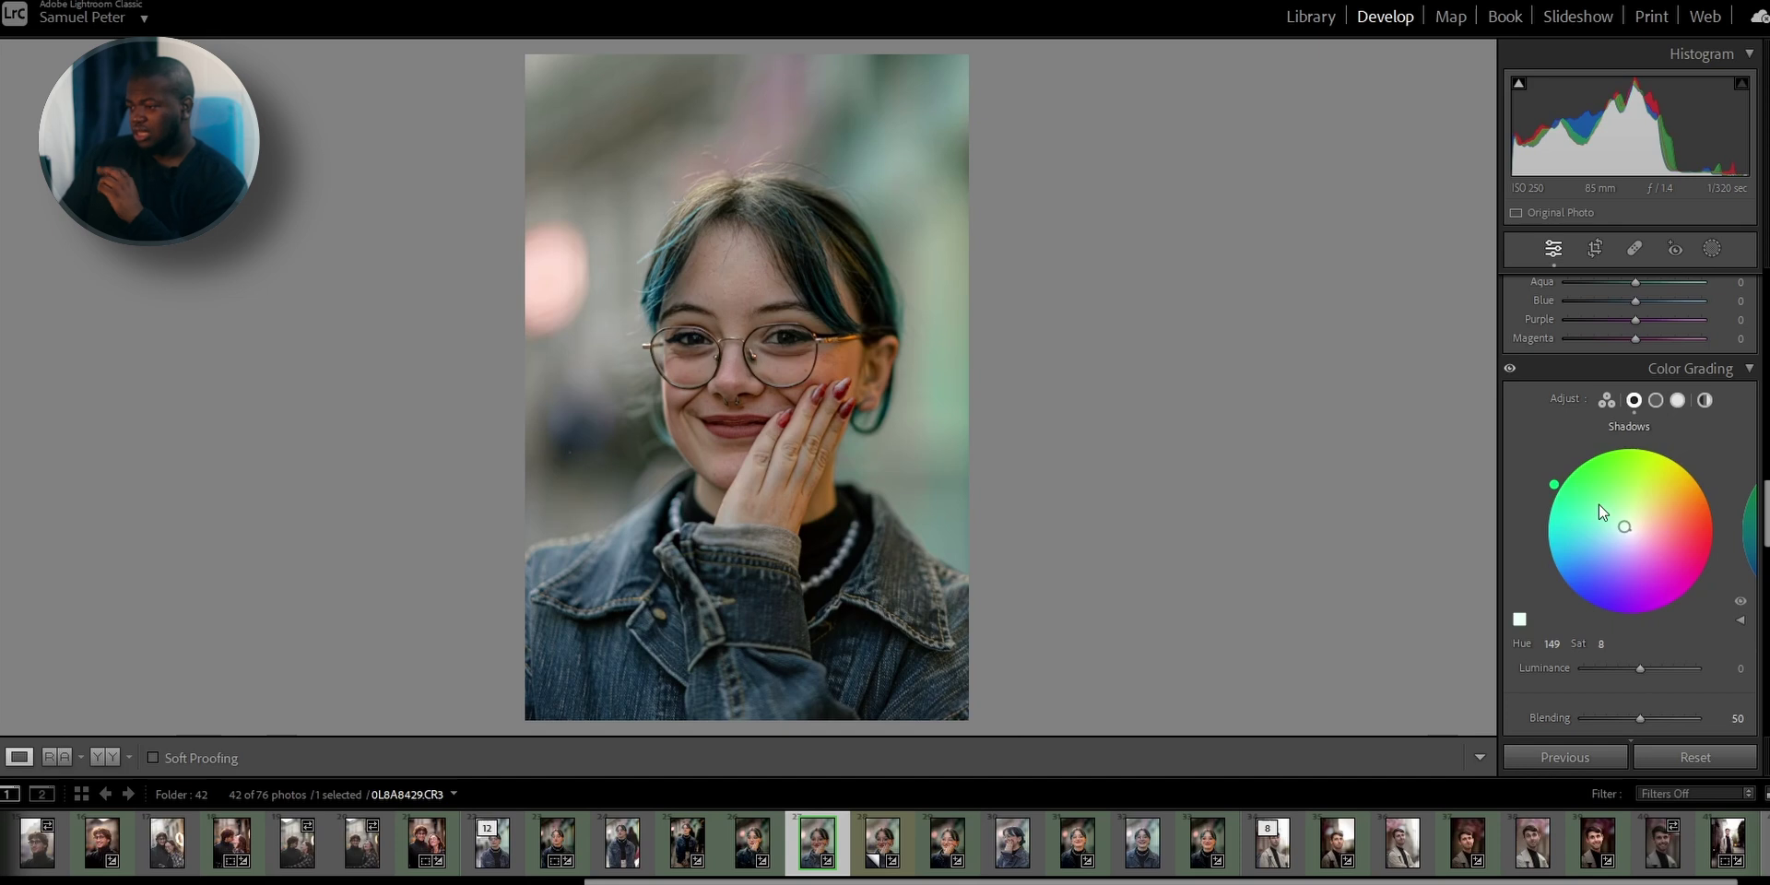
Try a Shadows hue of 44, undo it, and set the Shadows hue to 147
{"action": "left_click_drag", "start_coordinate": [1555, 485], "coordinate": [1695, 470]}
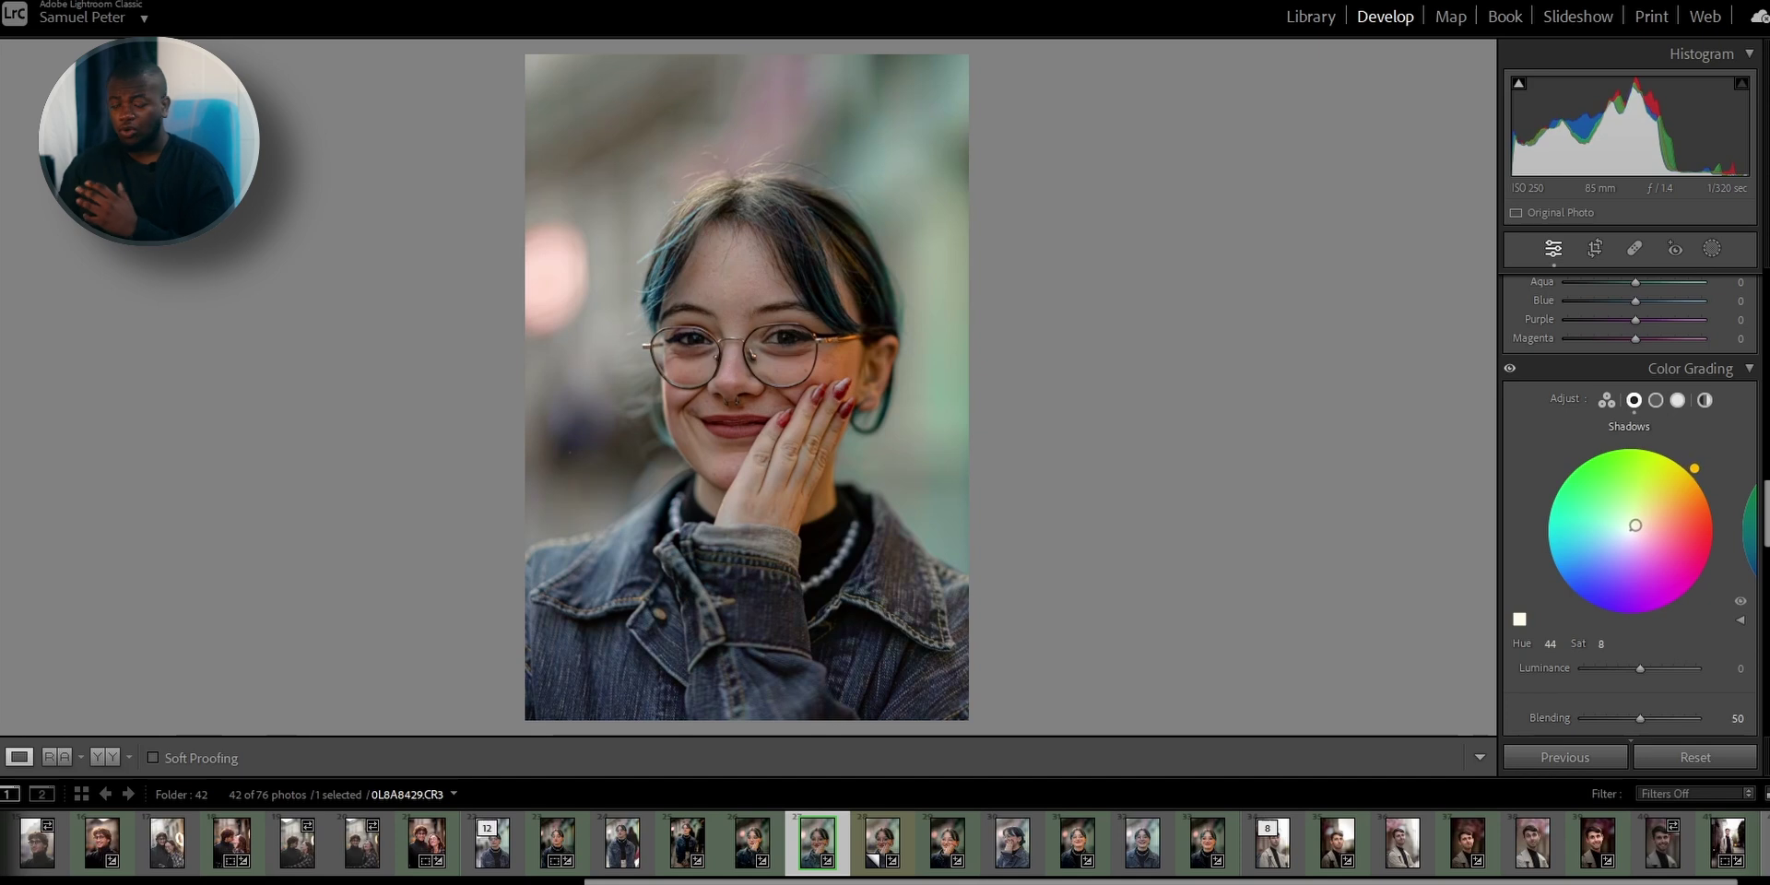
{"action": "key", "text": "ctrl+z"}
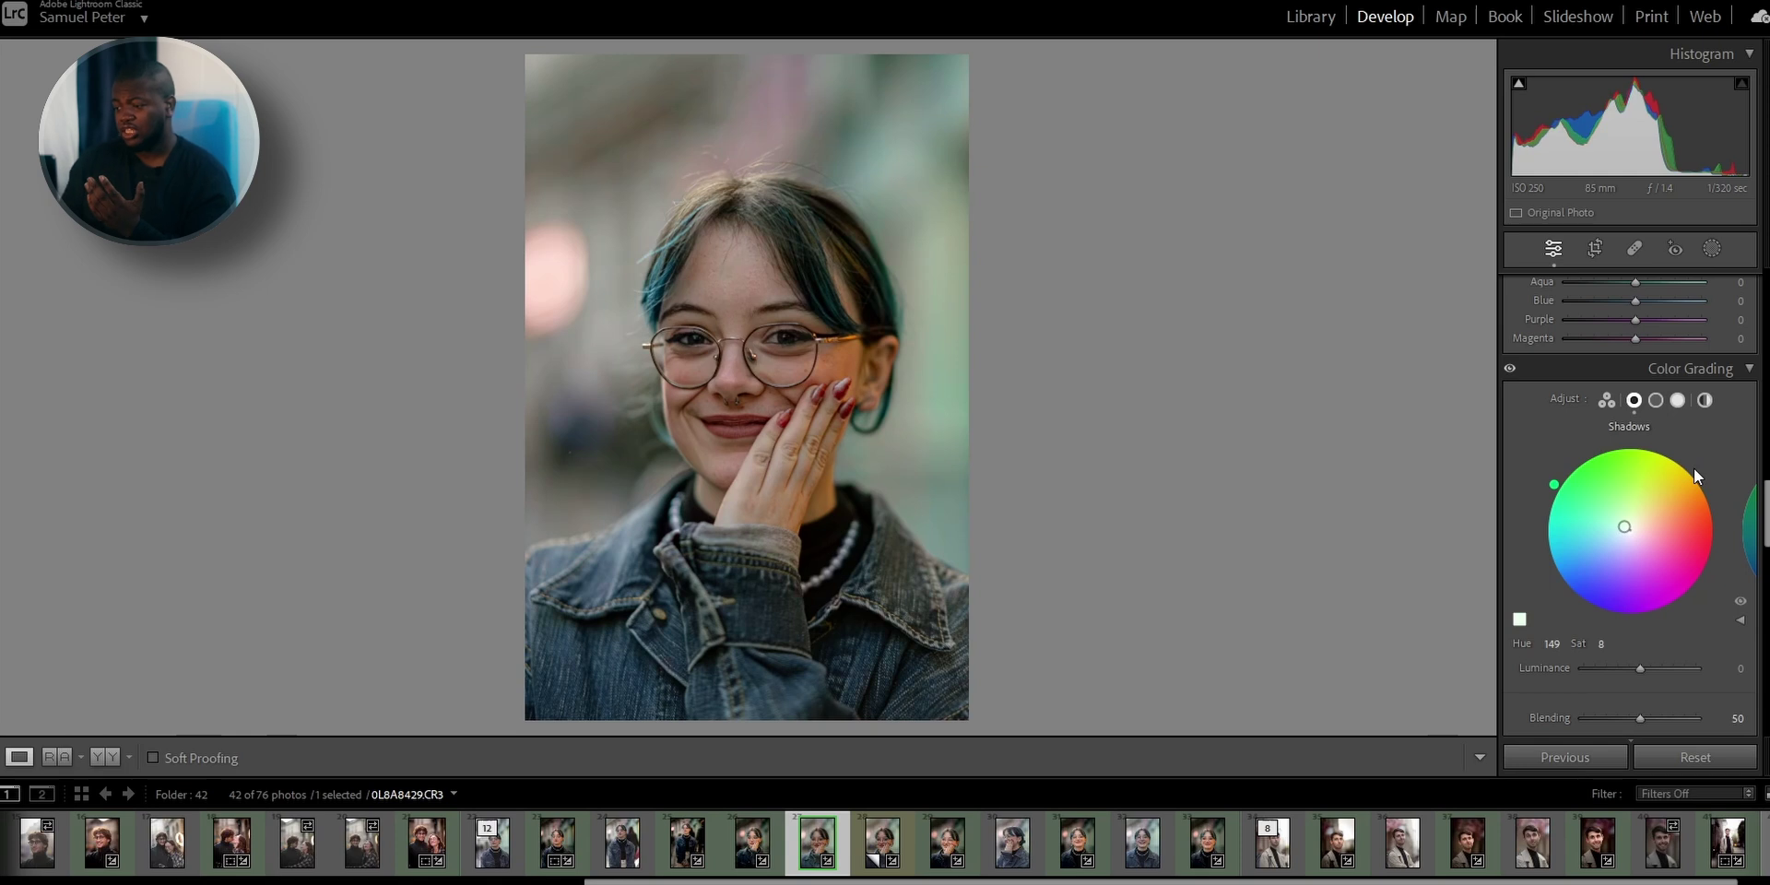
{"action": "left_click", "coordinate": [1565, 643]}
{"action": "type", "text": "147"}
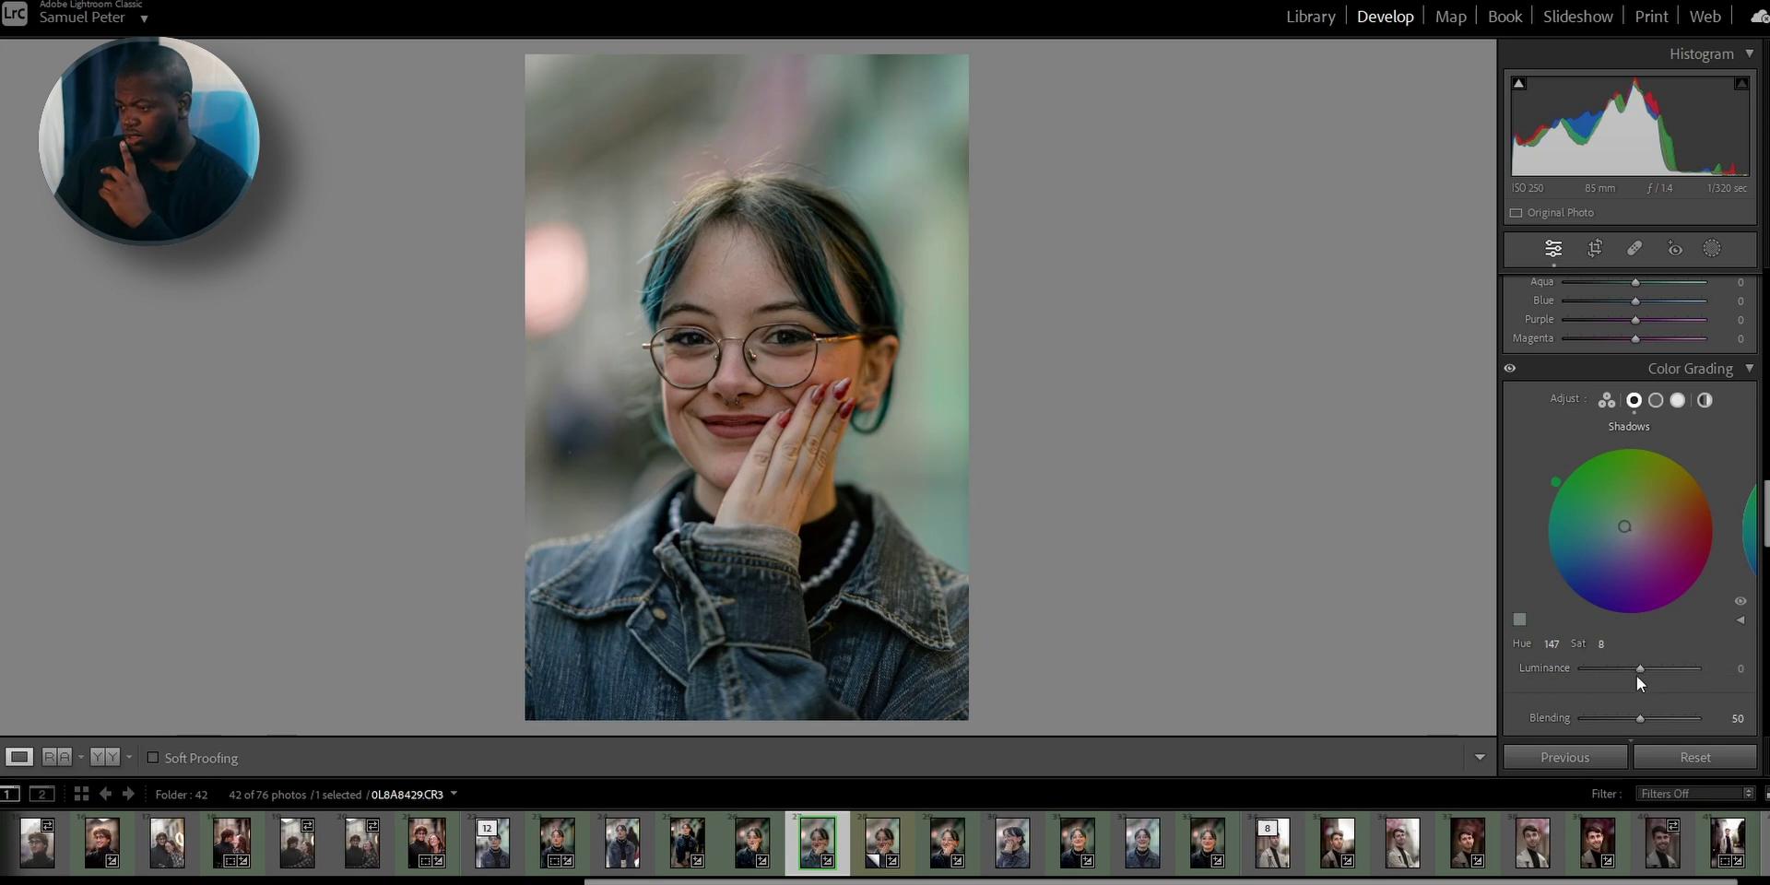
Try a Shadows luminance of -100, reset it, and set the luminance to 10 and finally to +13
{"action": "left_click_drag", "start_coordinate": [1640, 671], "coordinate": [1568, 677]}
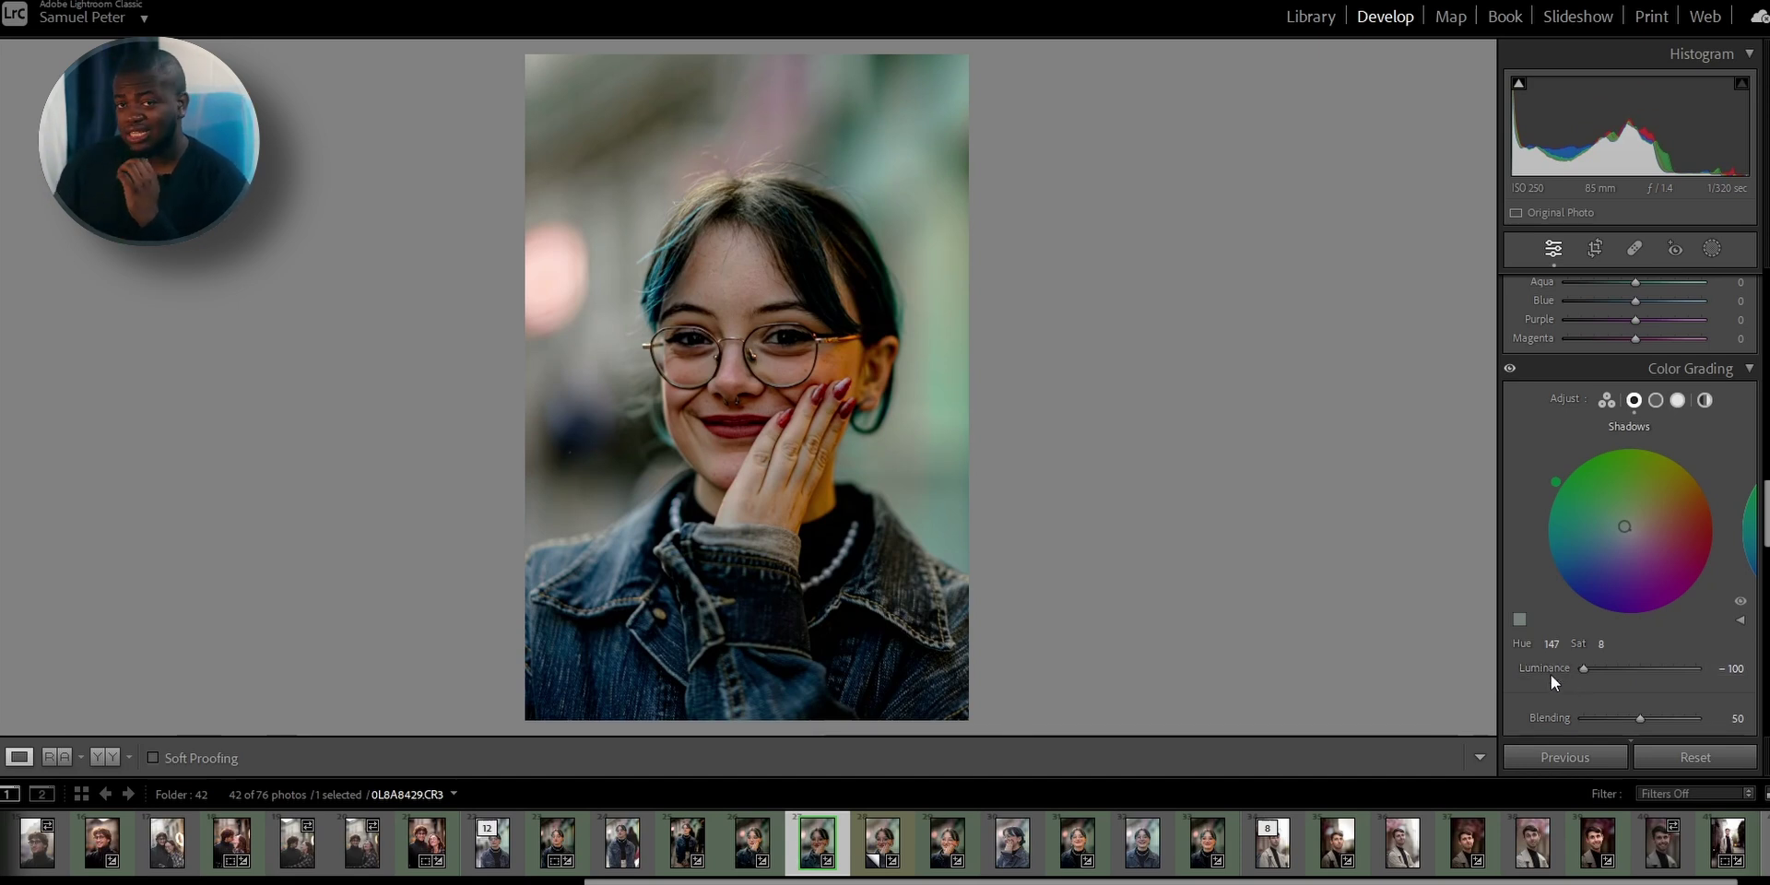
{"action": "double_click", "coordinate": [1550, 674]}
{"action": "left_click", "coordinate": [1738, 668]}
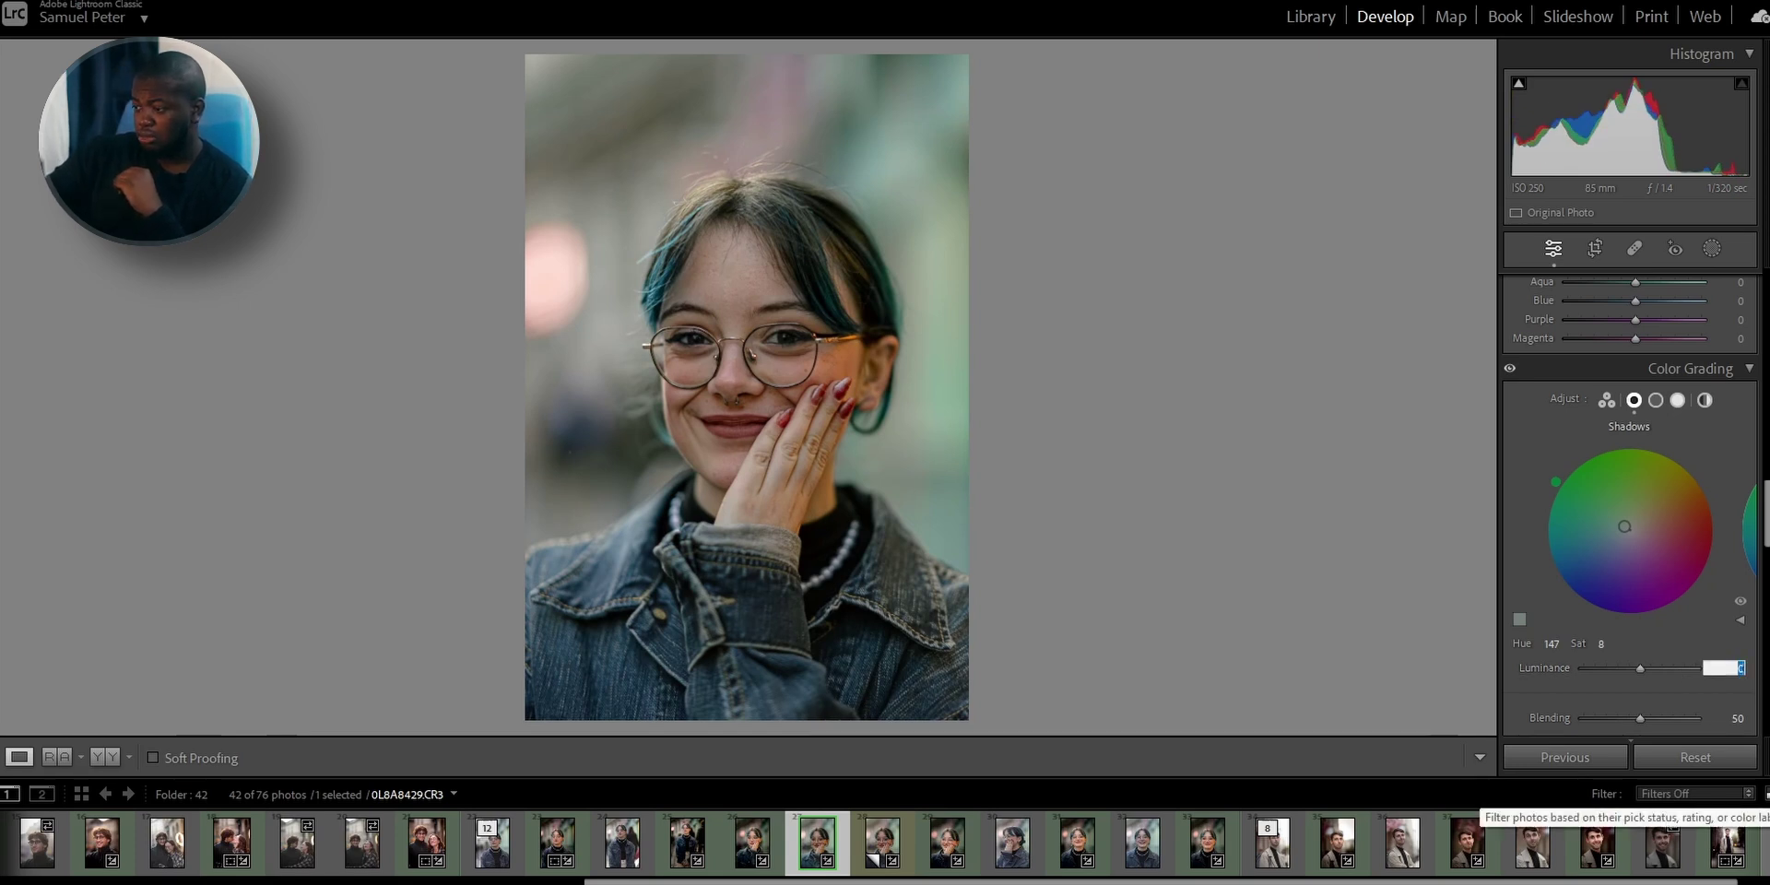
{"action": "type", "text": "10"}
{"action": "key", "text": "Return"}
{"action": "left_click", "coordinate": [1737, 670]}
{"action": "type", "text": "13"}
{"action": "key", "text": "Return"}
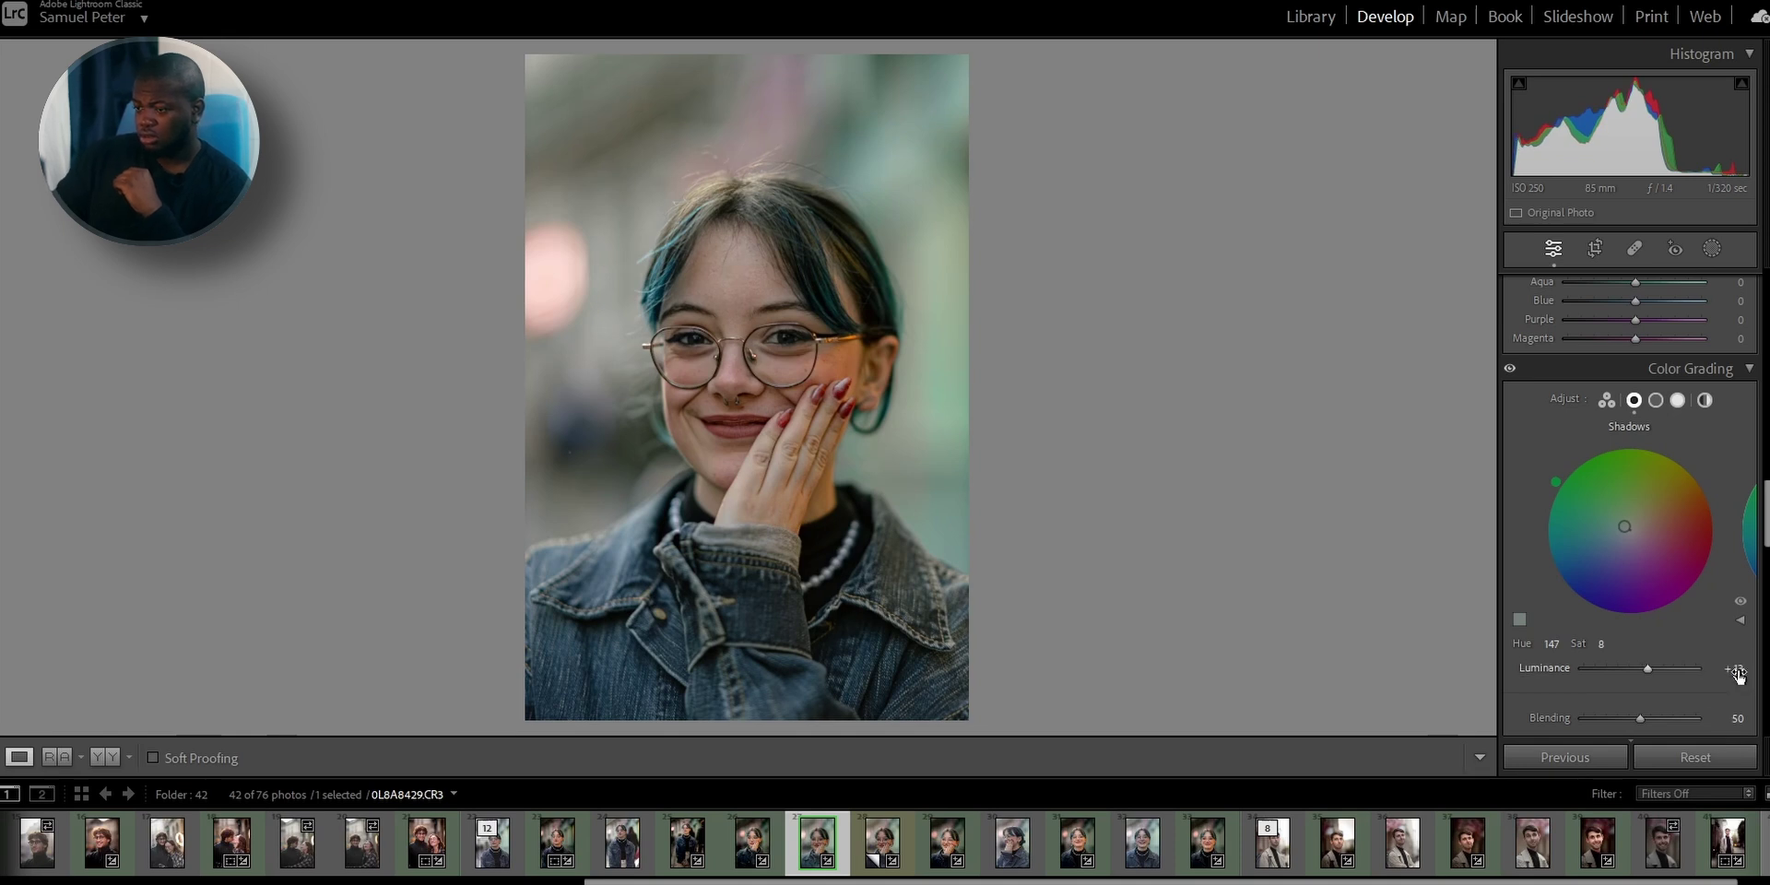
Tint the portrait's midtones in Color Grading with a hue of 36 and a saturation of 13
{"action": "left_click", "coordinate": [1657, 402]}
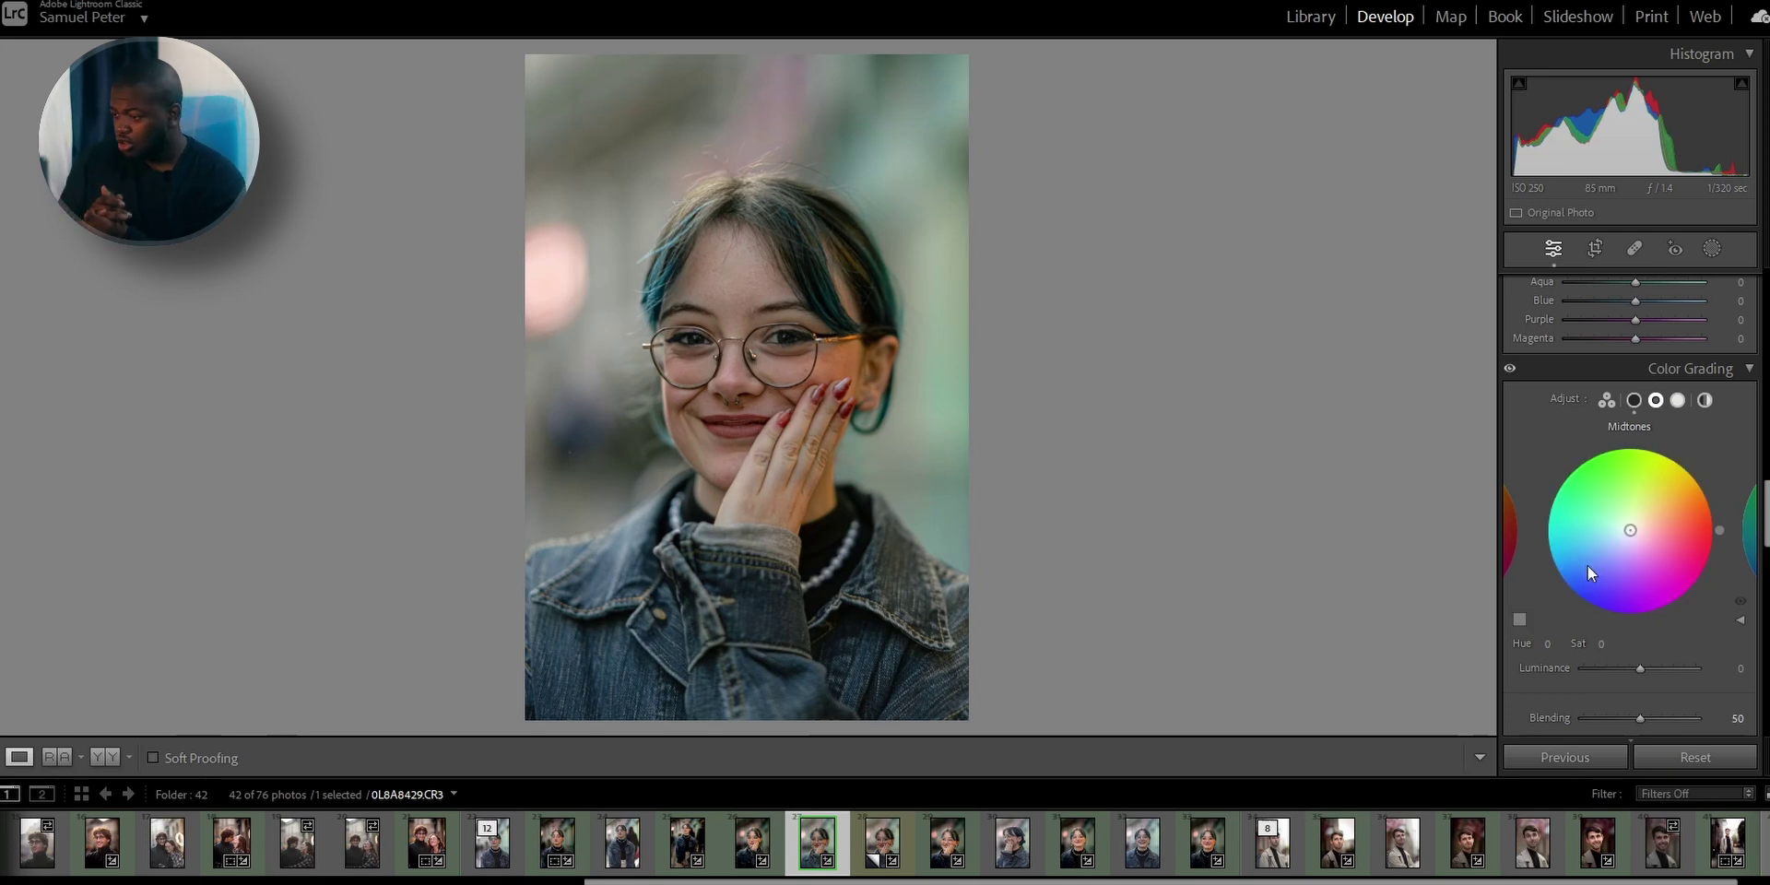
{"action": "left_click_drag", "start_coordinate": [1719, 531], "coordinate": [1702, 491]}
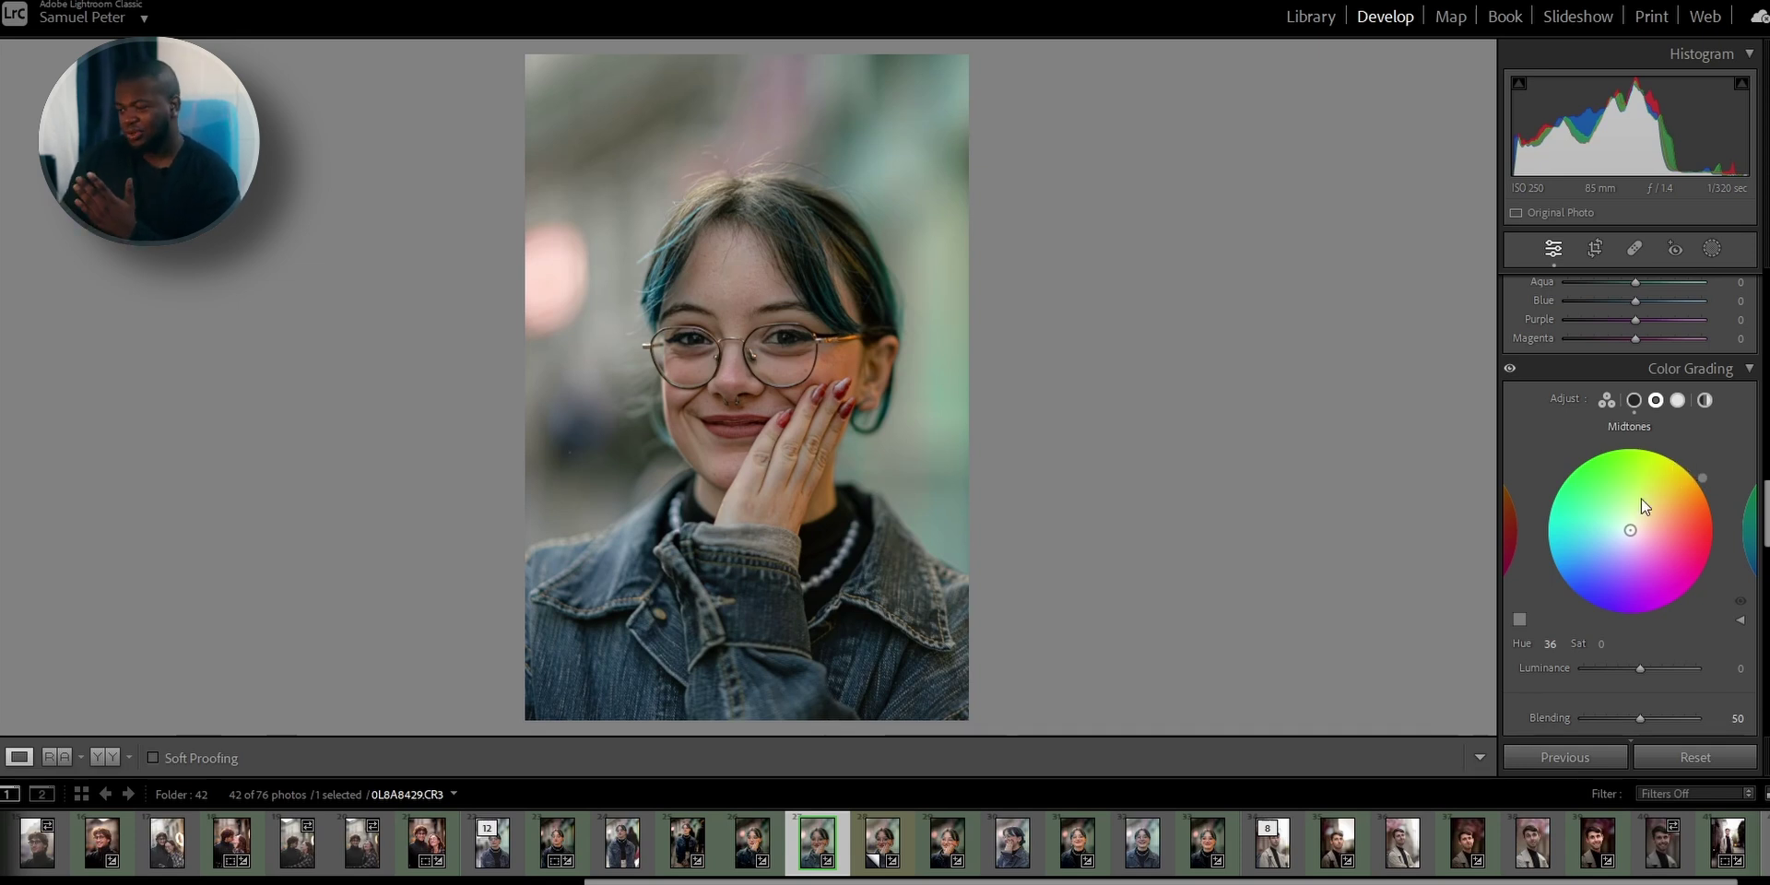
{"action": "left_click", "coordinate": [1603, 642]}
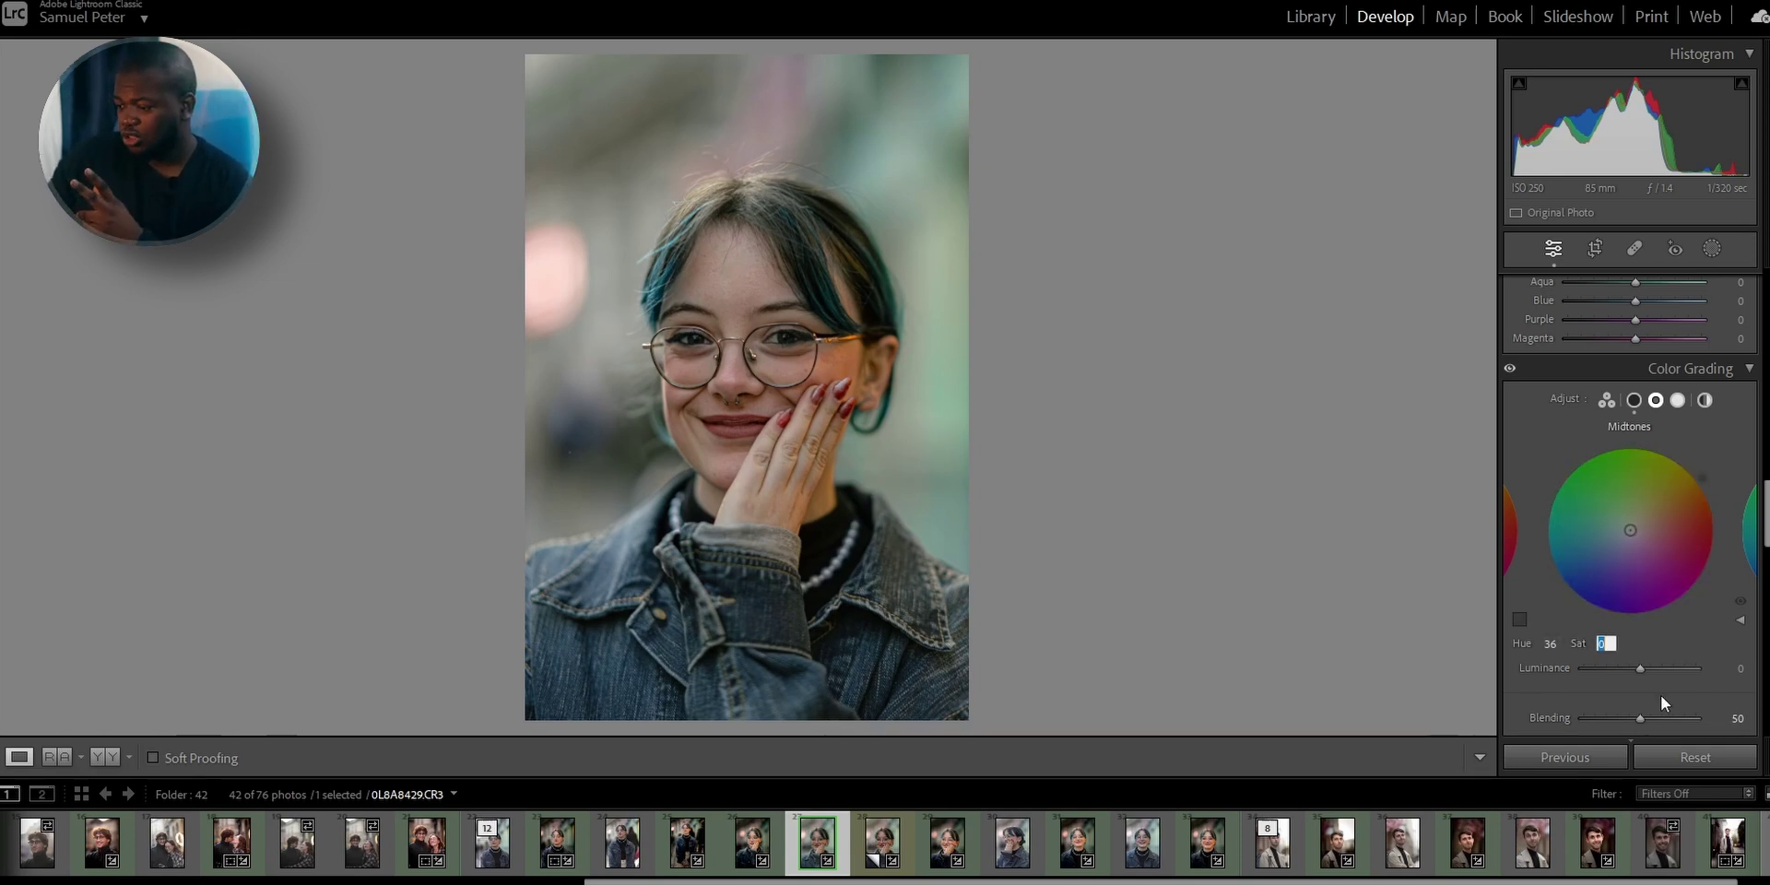
{"action": "type", "text": "13"}
{"action": "key", "text": "Return"}
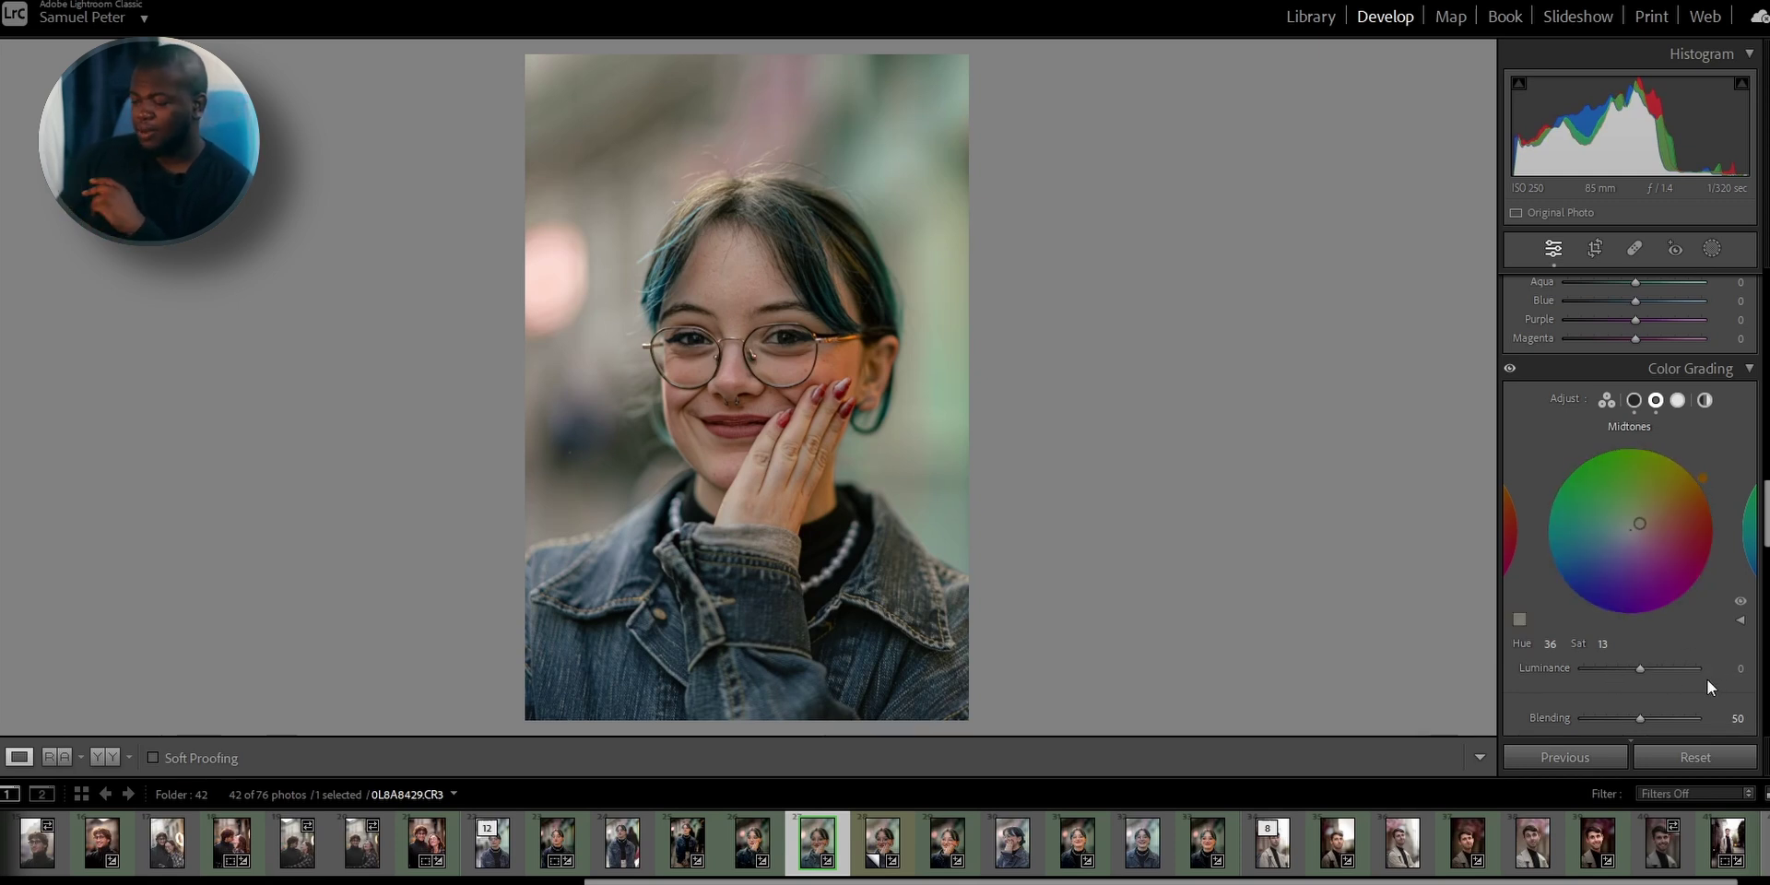
Tint the portrait's highlights in Color Grading with a hue of 21 and a saturation of 10
{"action": "left_click", "coordinate": [1679, 399]}
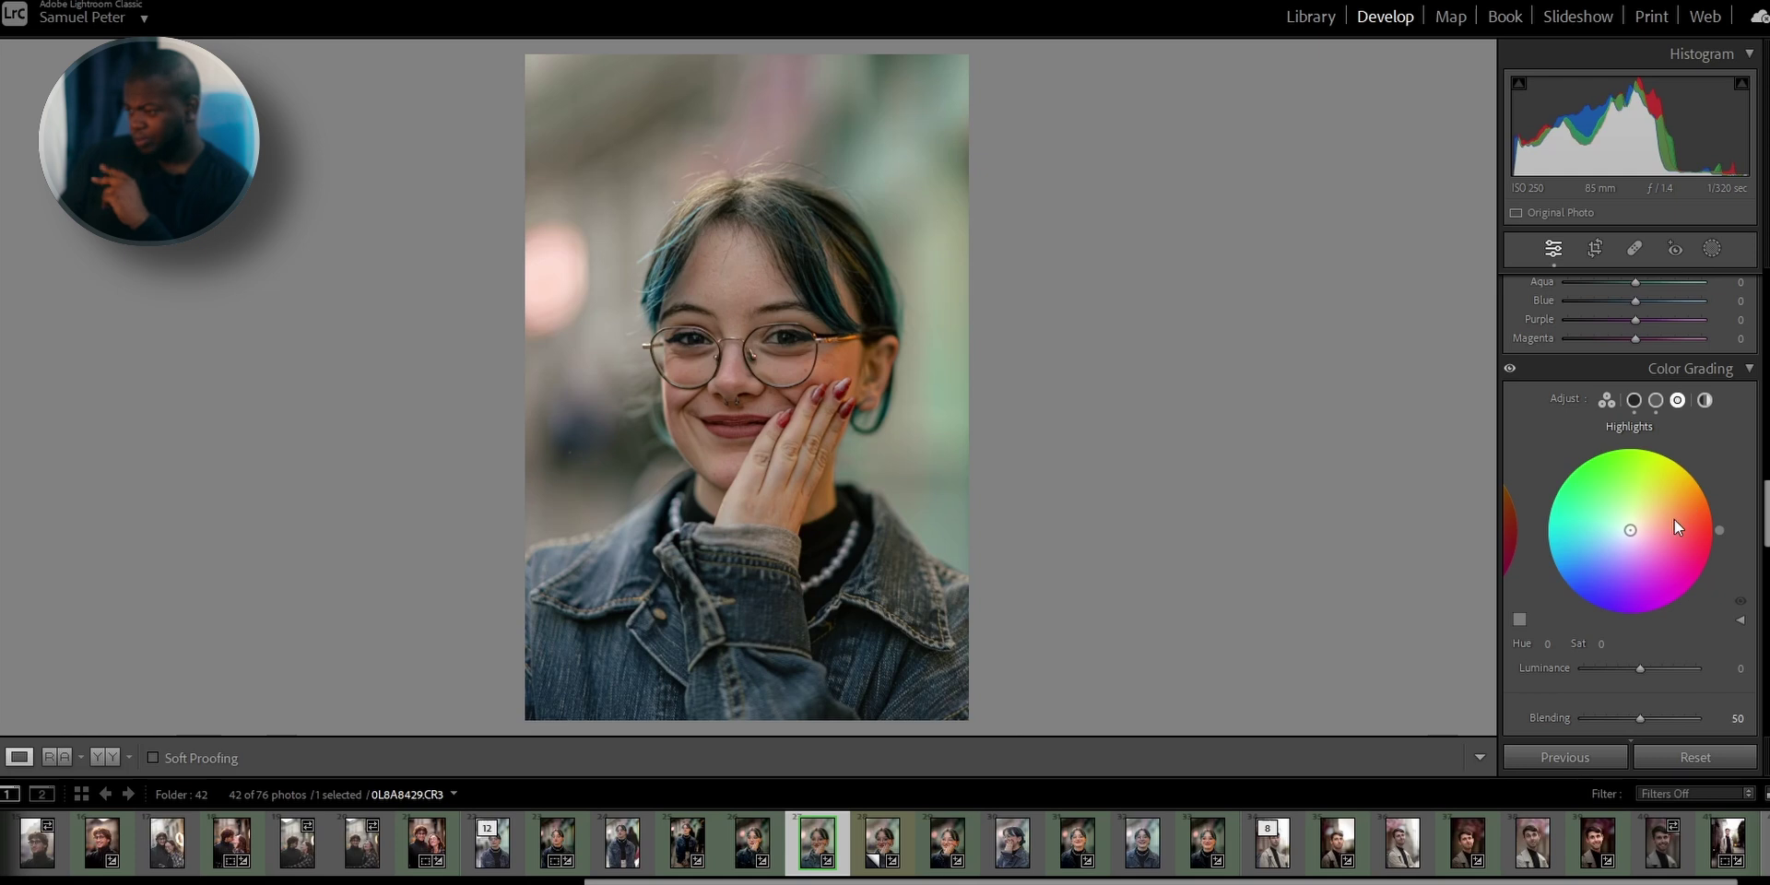
{"action": "left_click_drag", "start_coordinate": [1722, 529], "coordinate": [1713, 498]}
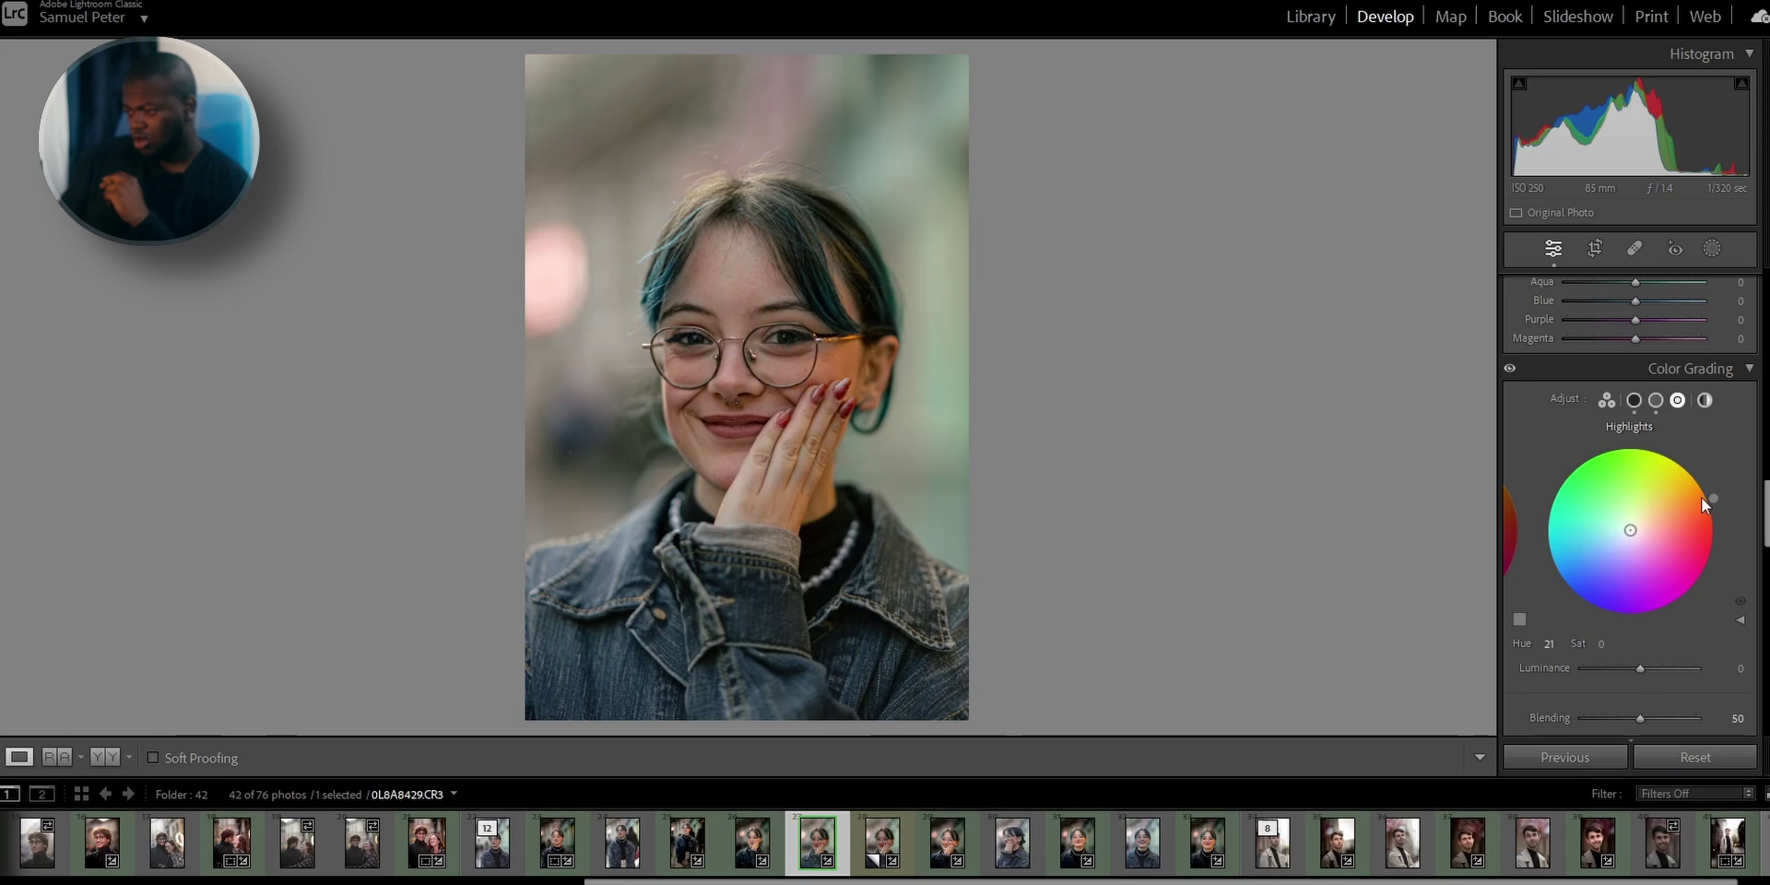
{"action": "left_click", "coordinate": [1605, 648]}
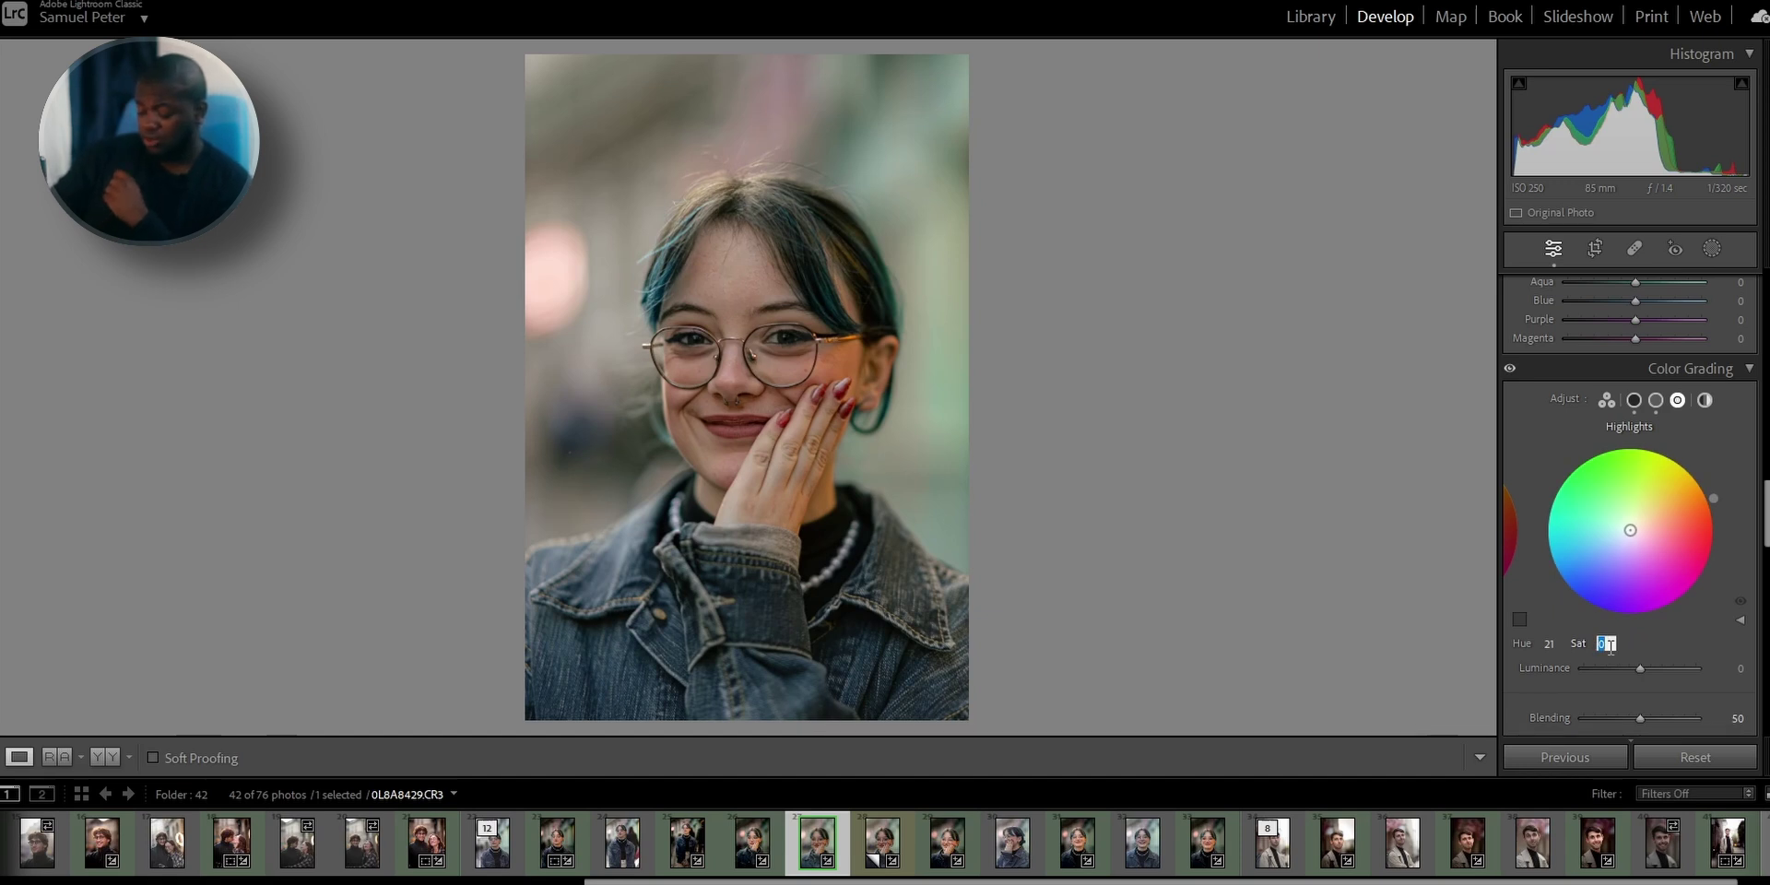
{"action": "type", "text": "10"}
{"action": "key", "text": "Return"}
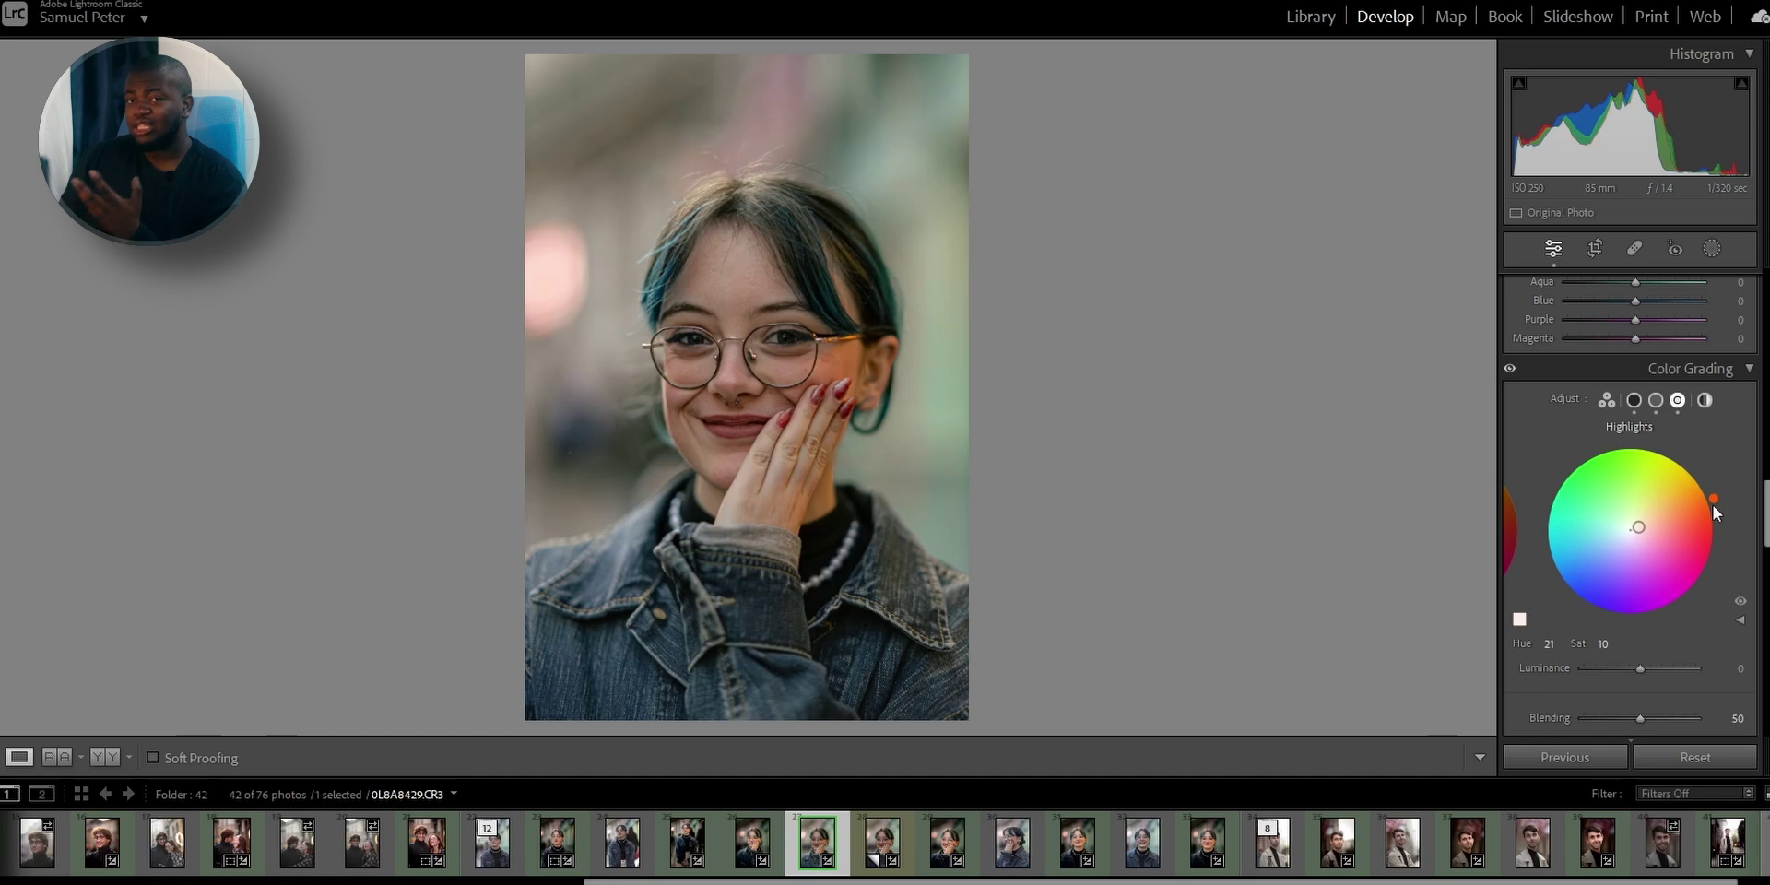
Try Highlights hues of 204 and 24, and undo back to a hue of 21
{"action": "left_click_drag", "start_coordinate": [1713, 497], "coordinate": [1549, 566]}
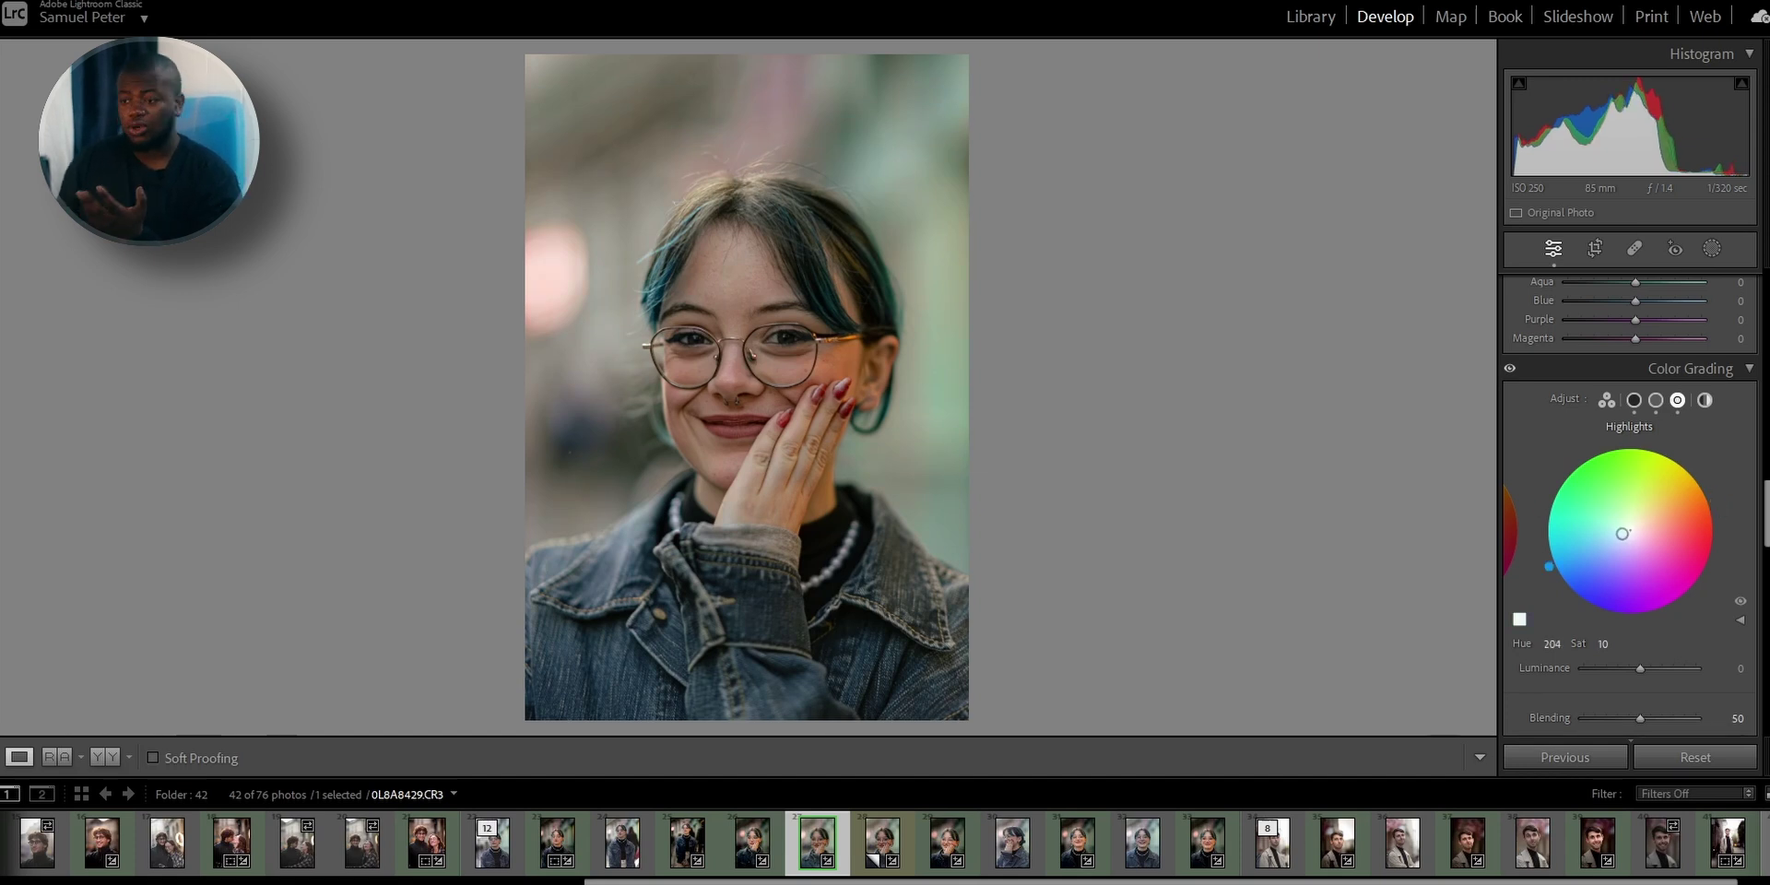
{"action": "left_click_drag", "start_coordinate": [1549, 566], "coordinate": [1712, 495]}
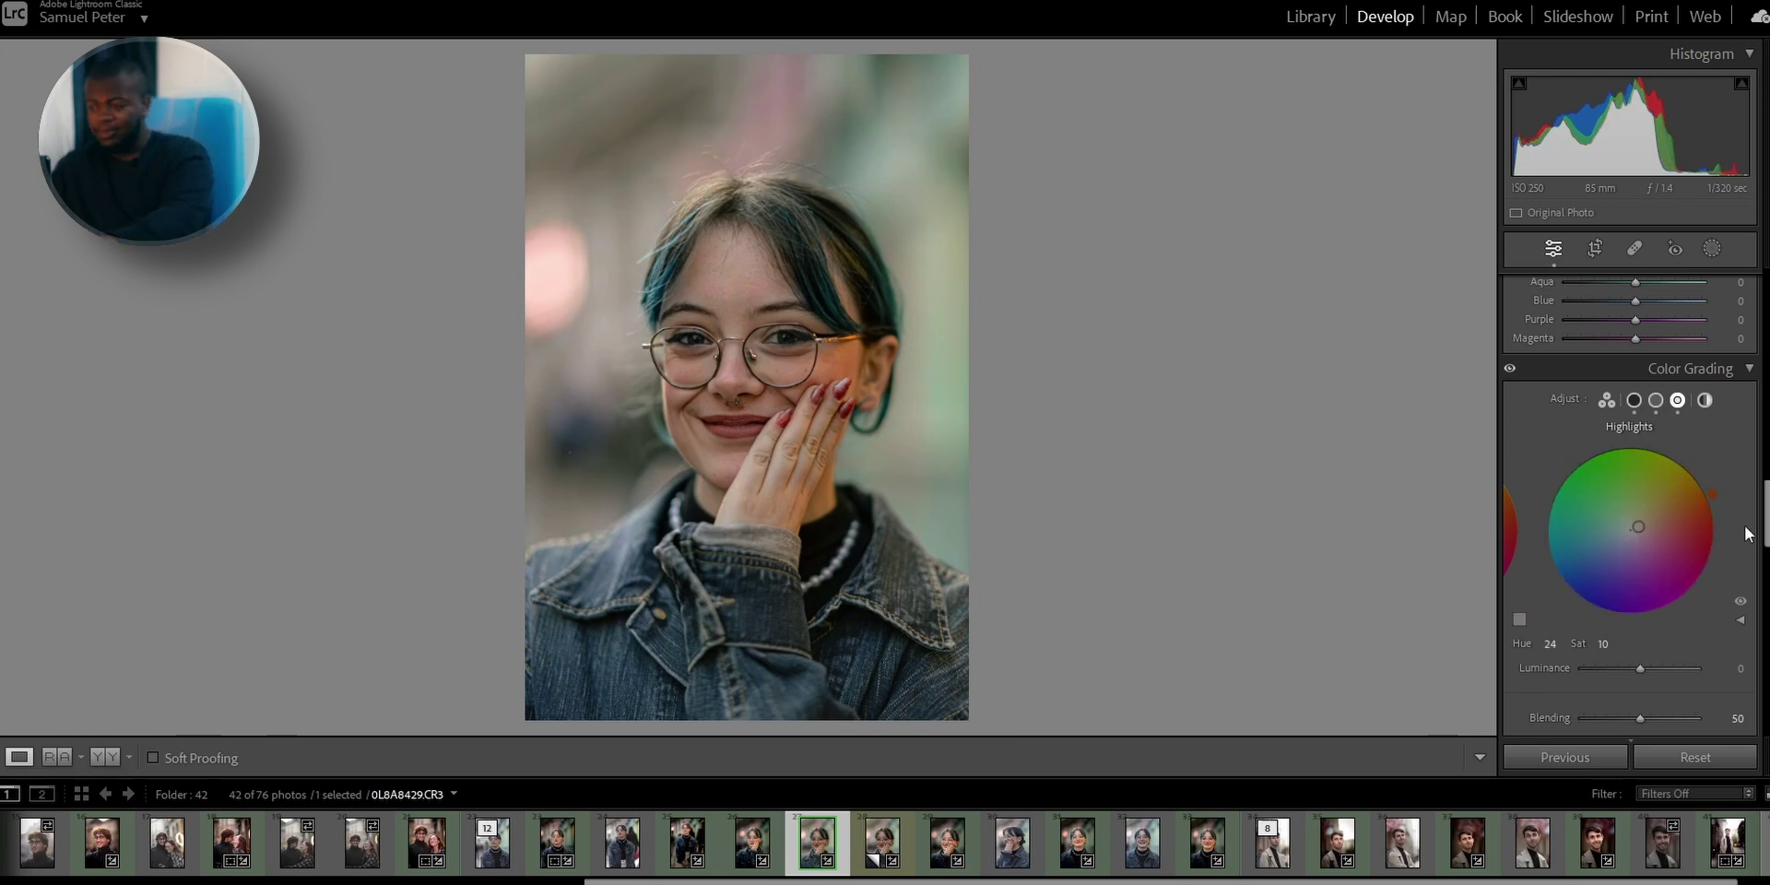
{"action": "key", "text": "ctrl+z"}
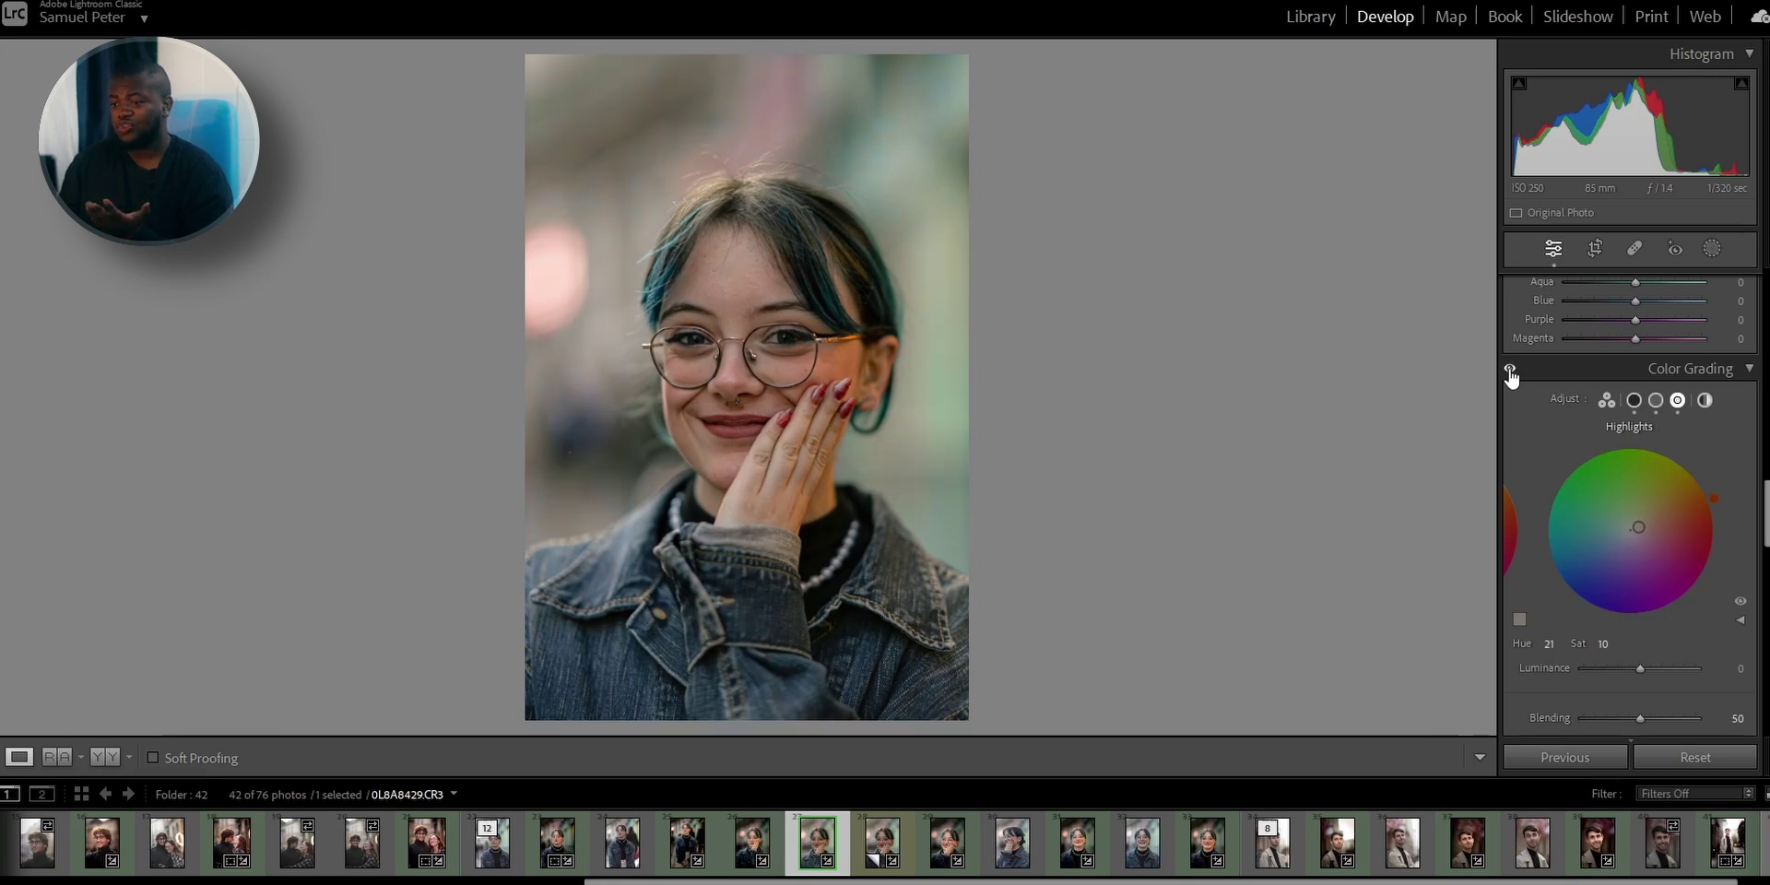
Compare the portrait before and after editing side by side and return to the single-photo view
{"action": "left_click", "coordinate": [103, 756]}
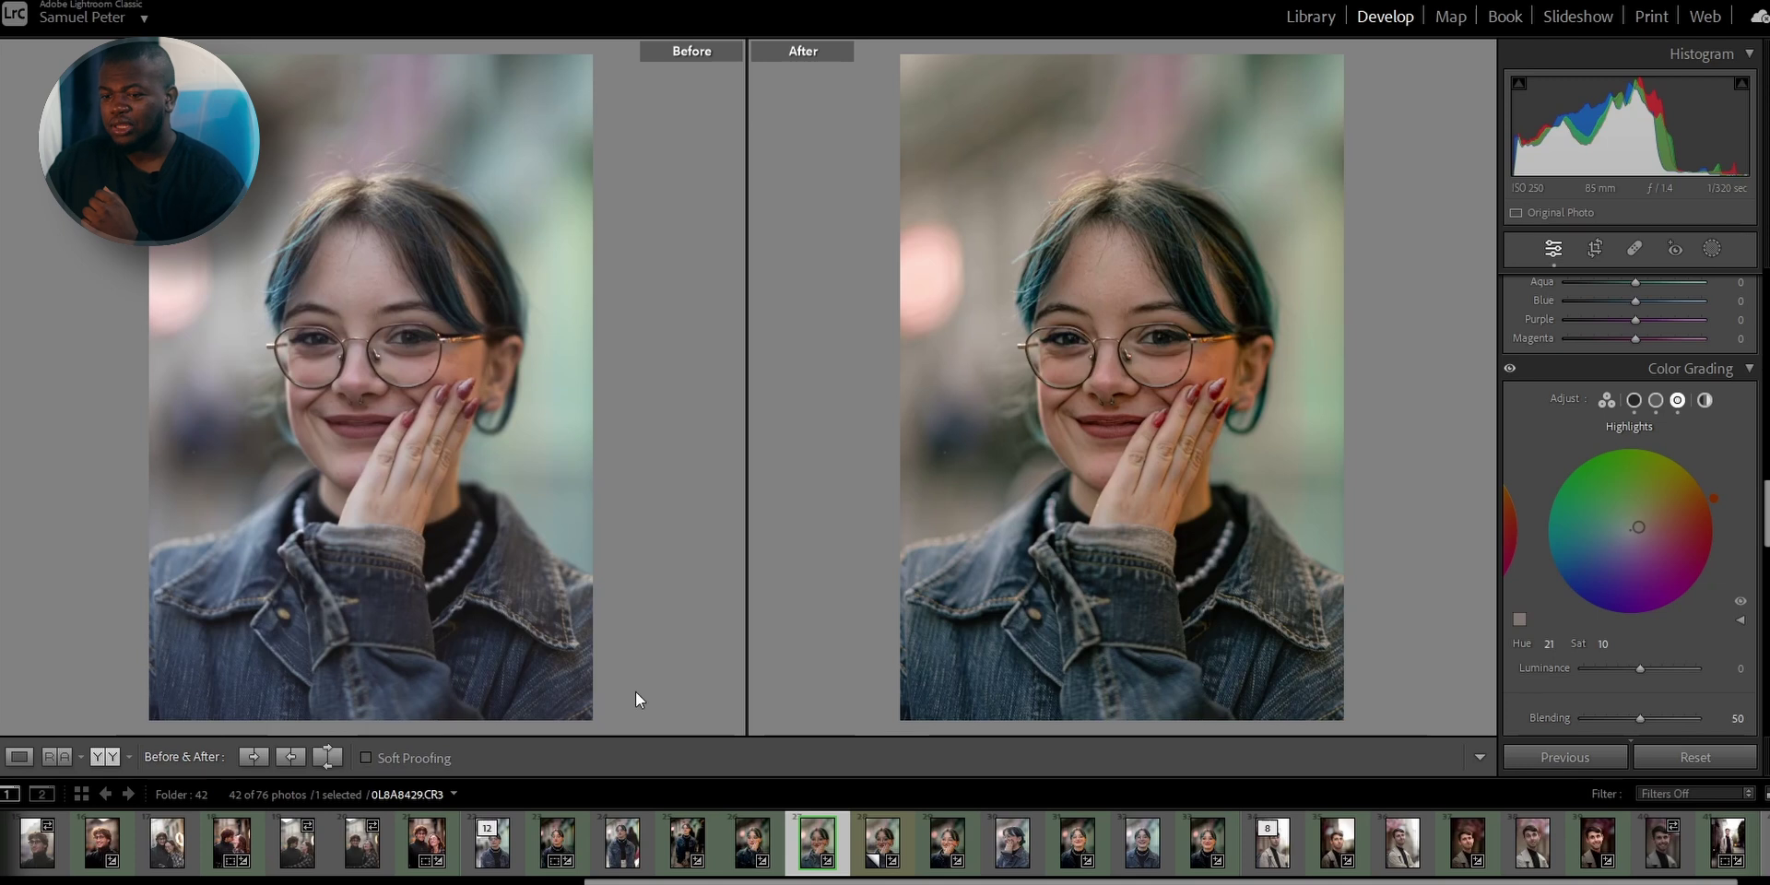
{"action": "left_click", "coordinate": [19, 756]}
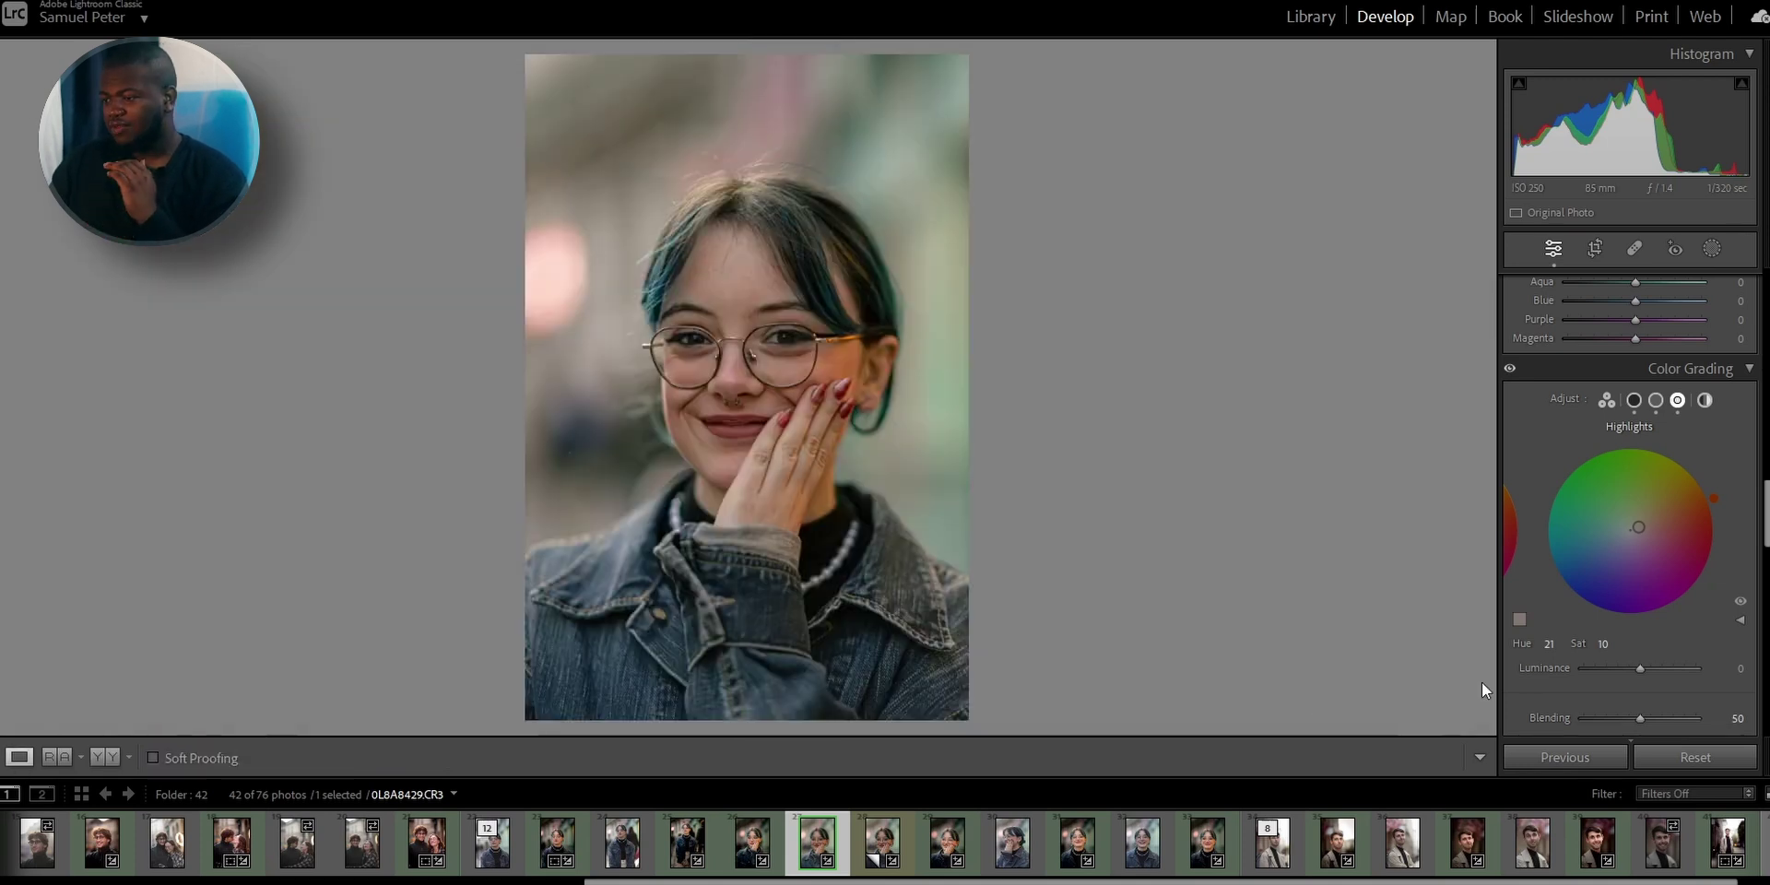
Try a Color Grading Blending of 100, undo it, and set the Balance to +57
{"action": "scroll", "coordinate": [1526, 684], "scroll_direction": "down", "scroll_amount": 3}
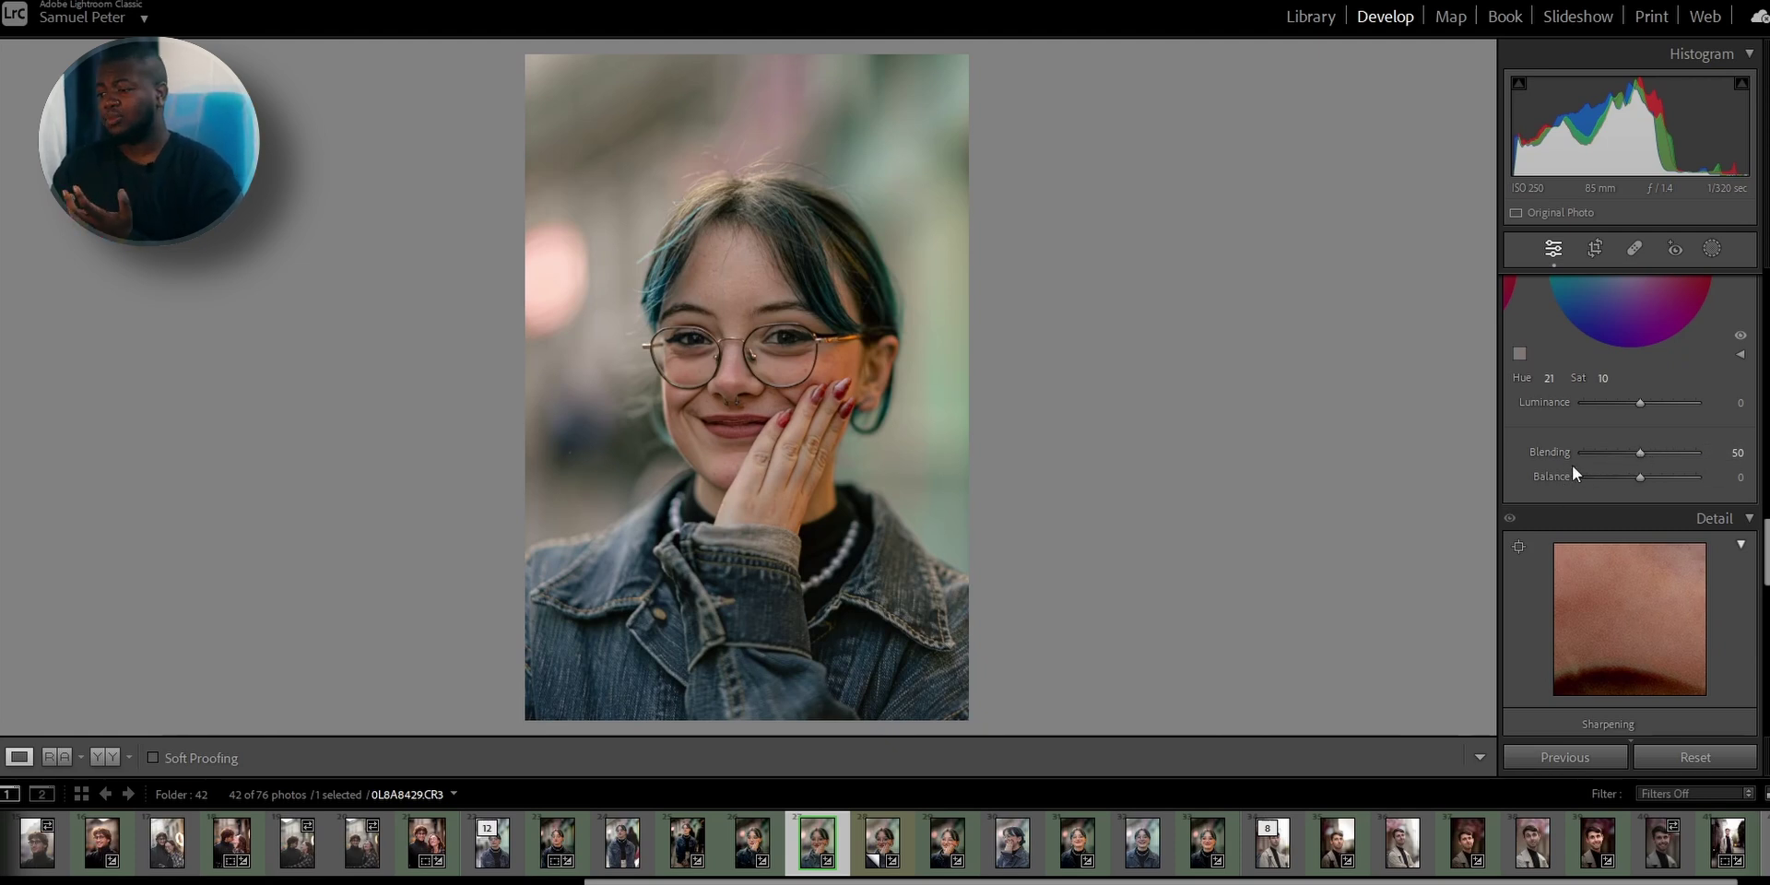
{"action": "left_click_drag", "start_coordinate": [1641, 454], "coordinate": [1550, 461]}
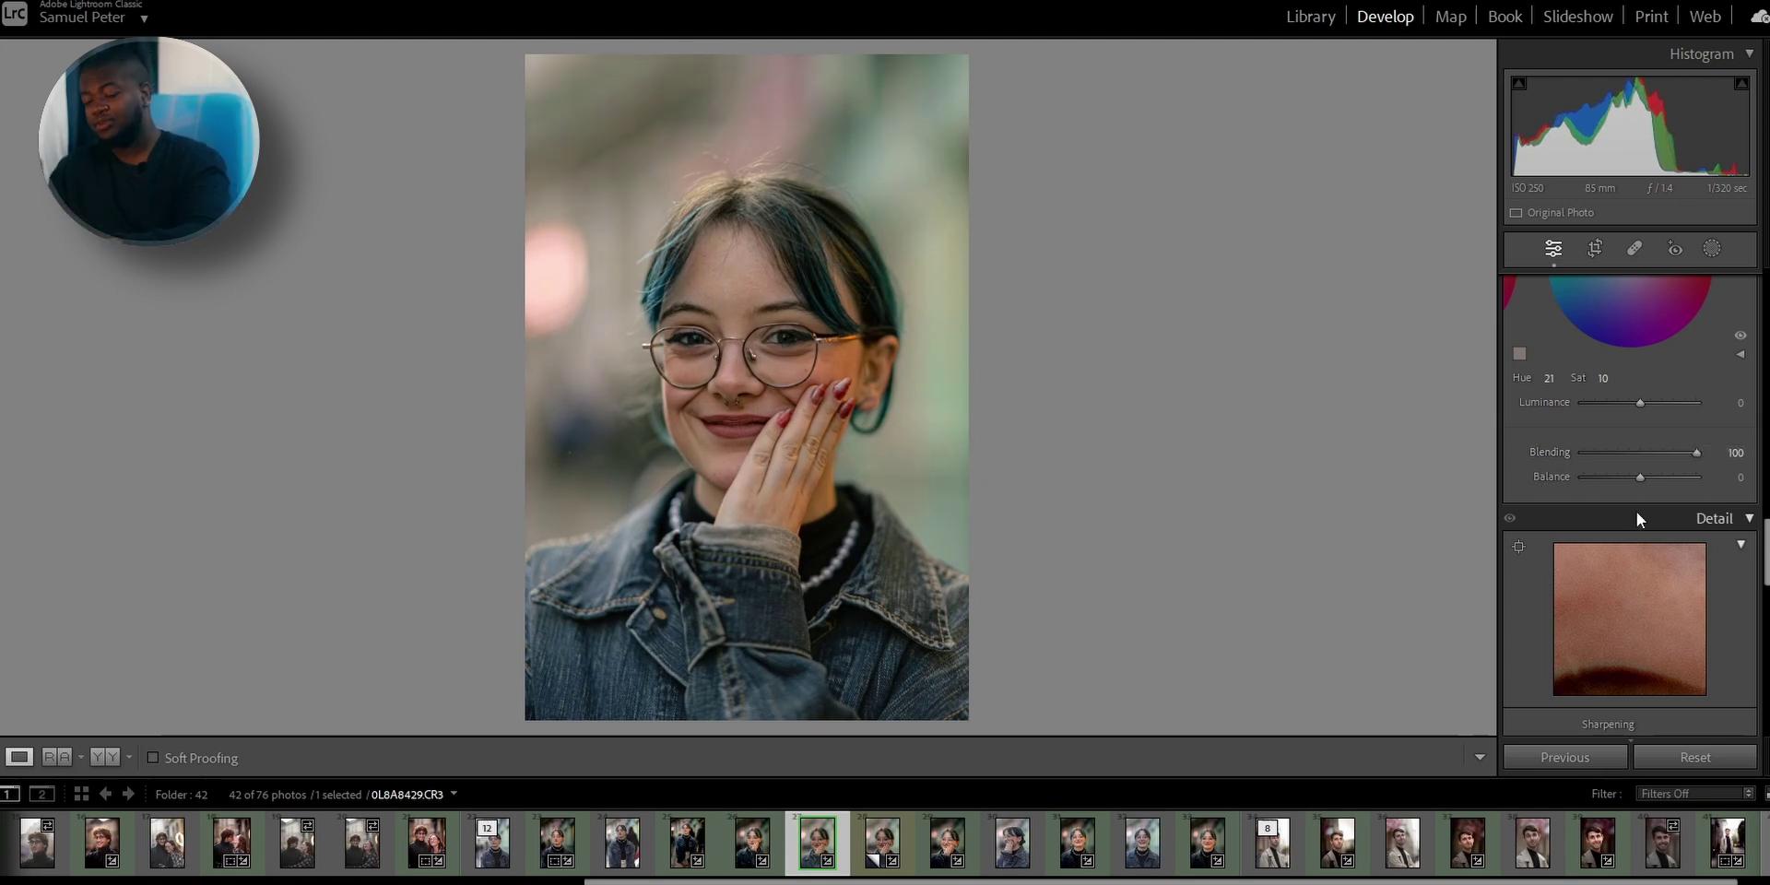
{"action": "key", "text": "ctrl+z"}
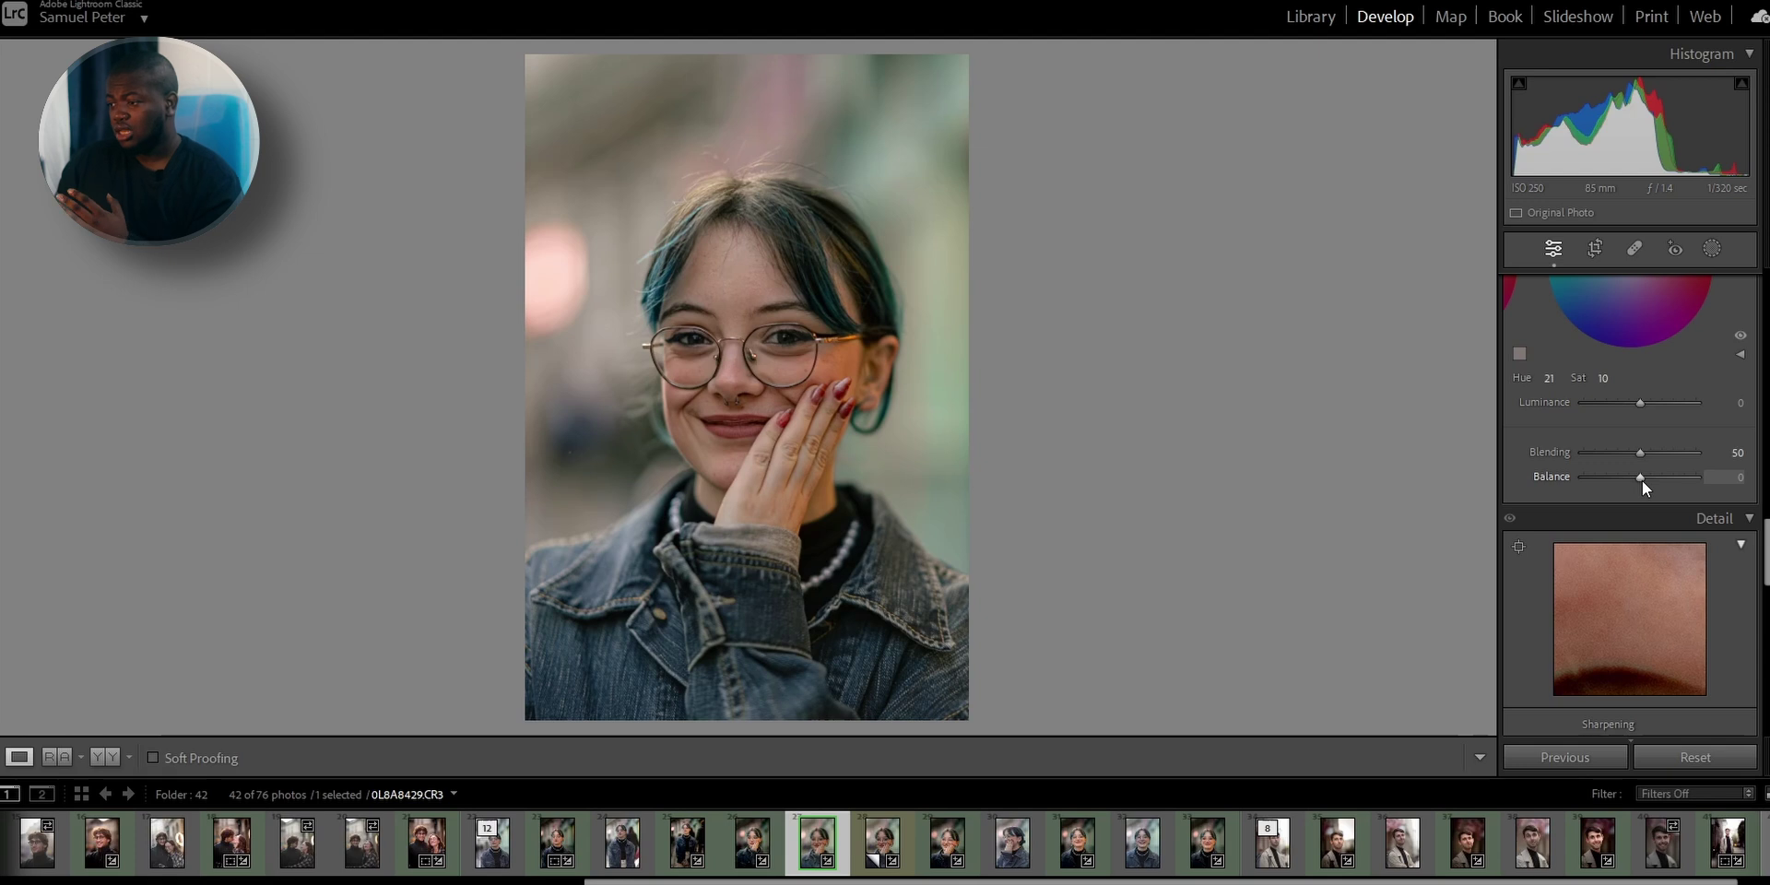
{"action": "left_click_drag", "start_coordinate": [1641, 480], "coordinate": [1675, 494]}
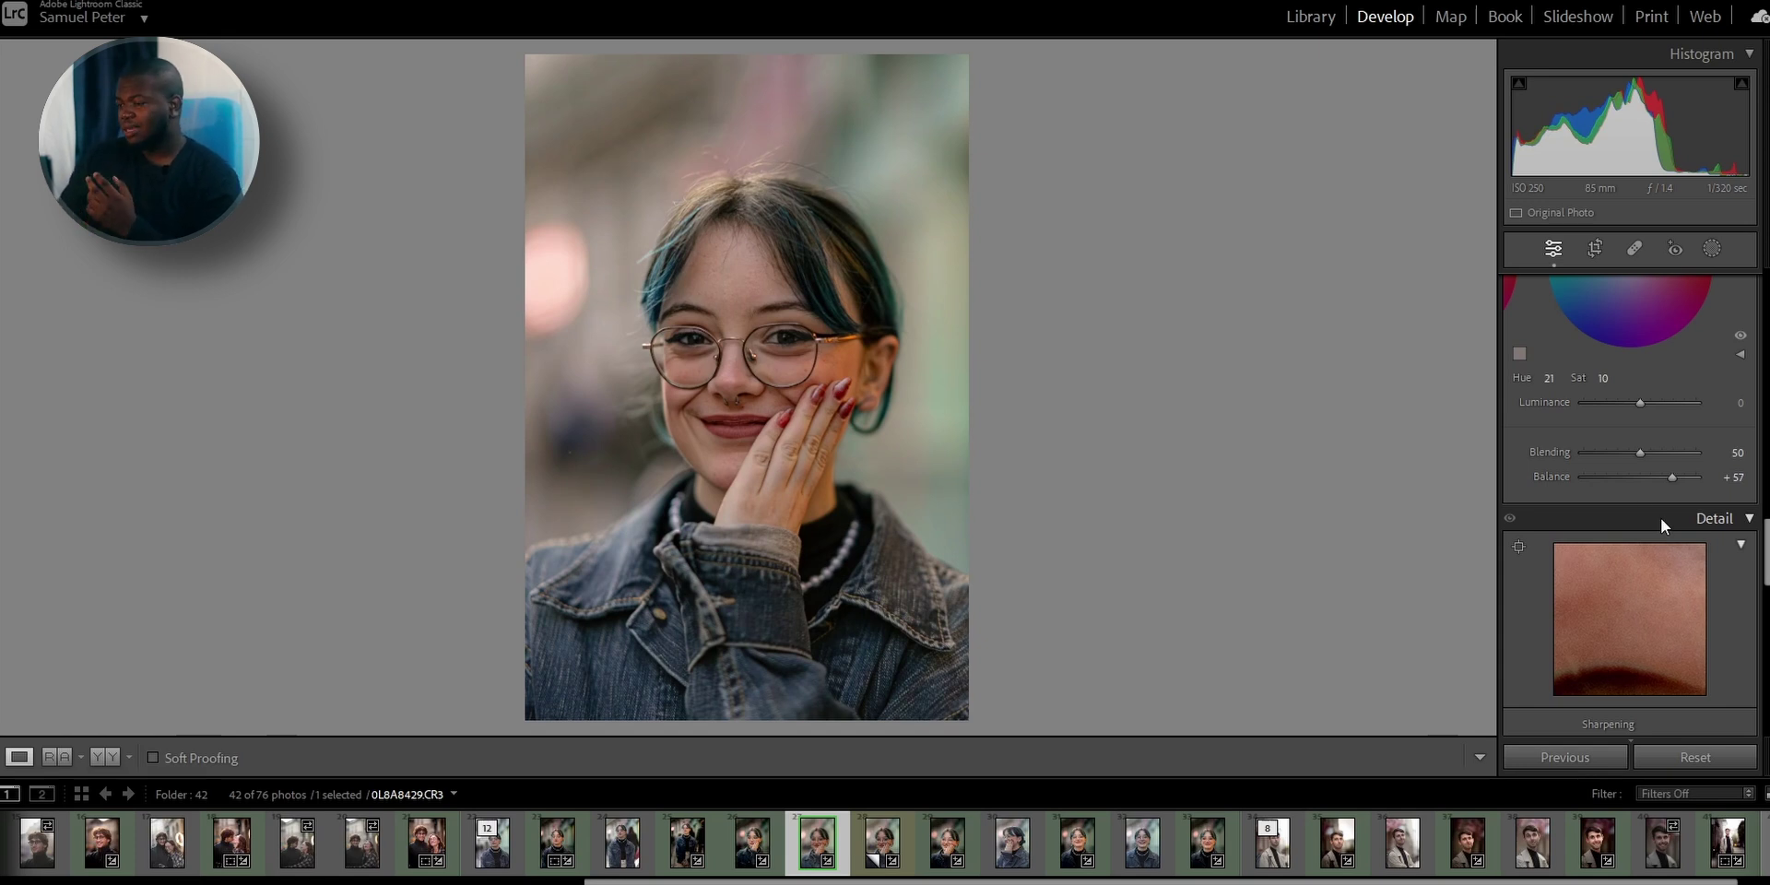
Review the adjustments from the Basic settings down to sharpening and noise reduction, and zoom in on the portrait's face
{"action": "scroll", "coordinate": [1633, 472], "scroll_direction": "up", "scroll_amount": 10}
{"action": "scroll", "coordinate": [1634, 472], "scroll_direction": "up", "scroll_amount": 10}
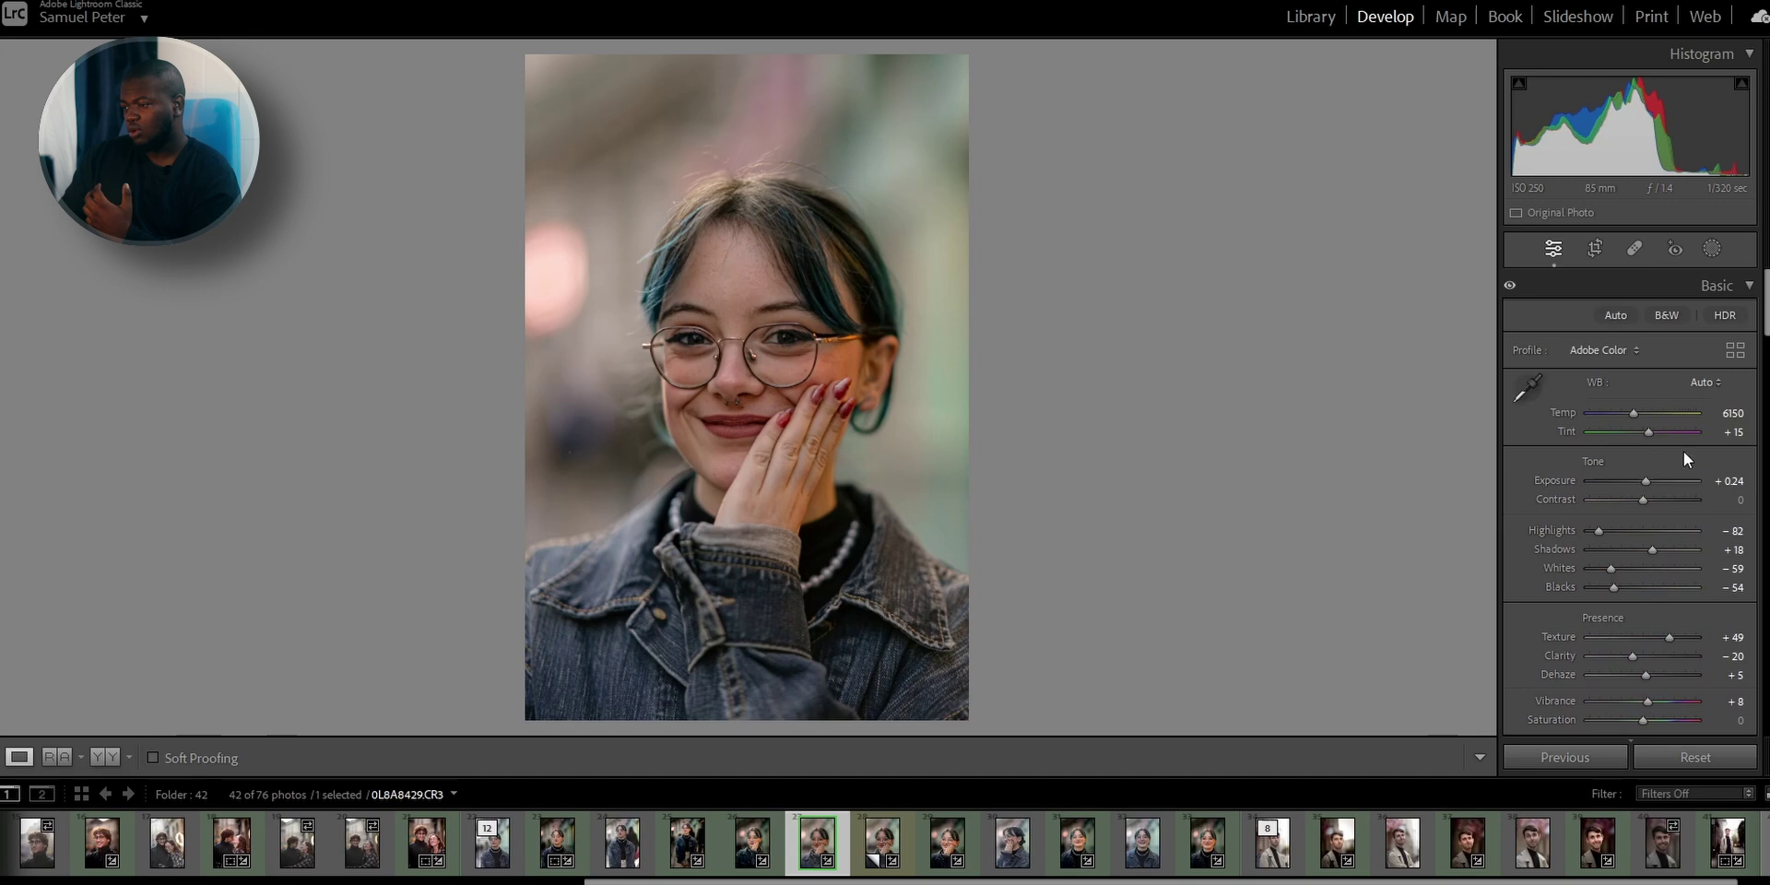
{"action": "scroll", "coordinate": [1626, 563], "scroll_direction": "down", "scroll_amount": 6}
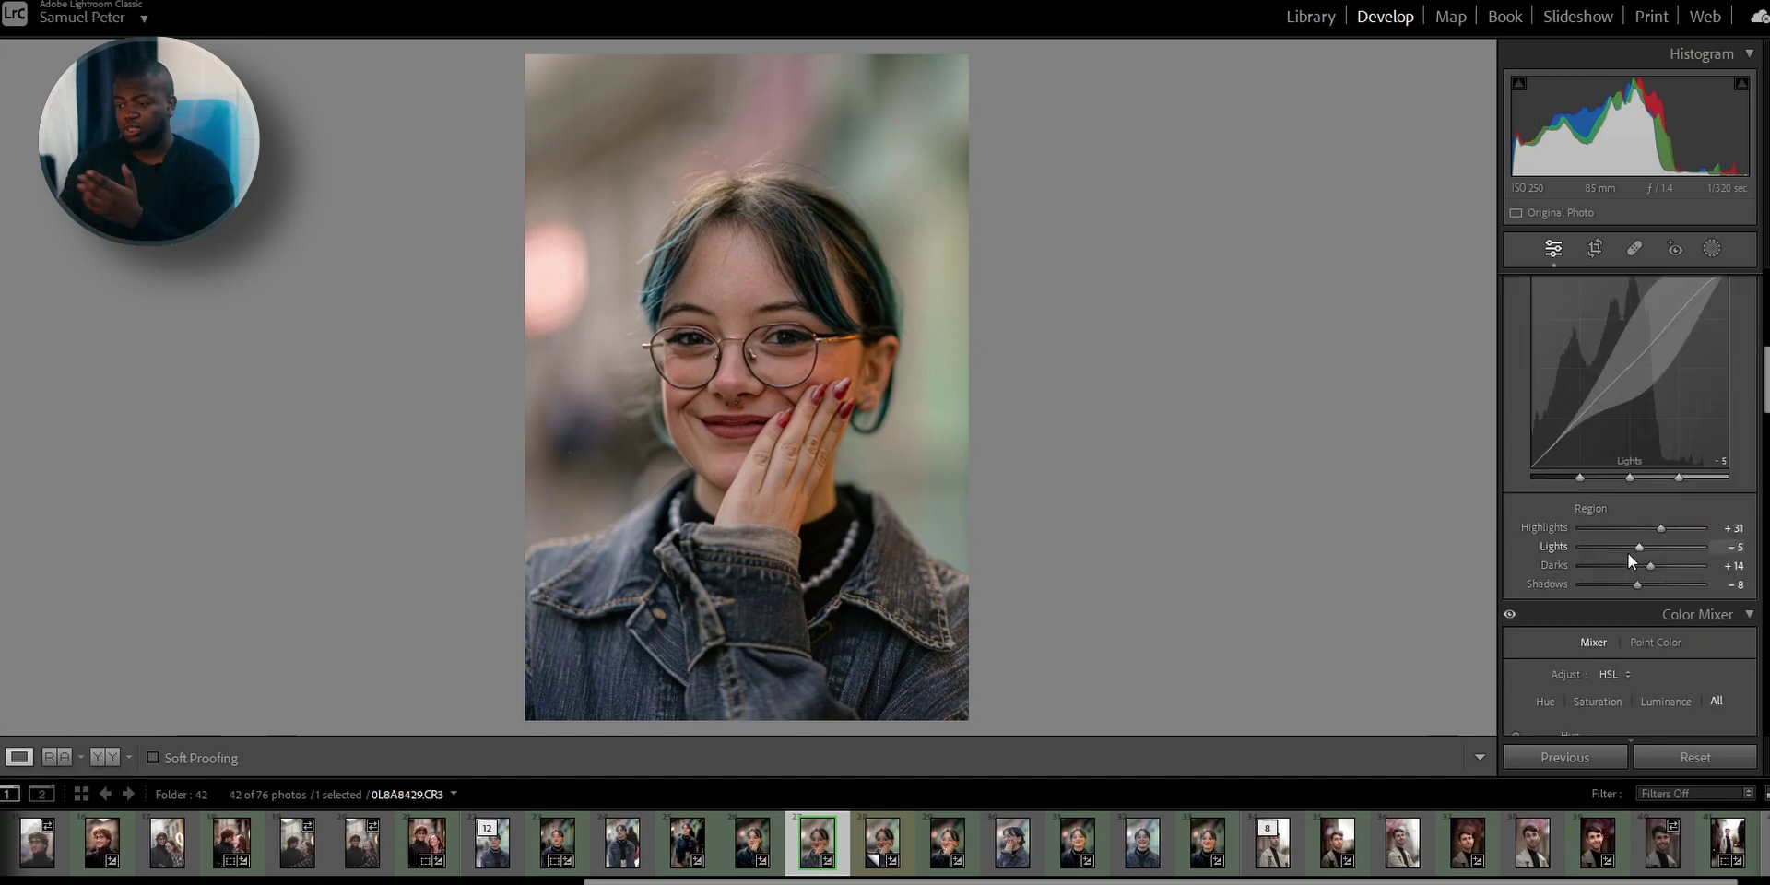
{"action": "scroll", "coordinate": [1629, 553], "scroll_direction": "down", "scroll_amount": 3}
{"action": "scroll", "coordinate": [1628, 553], "scroll_direction": "down", "scroll_amount": 10}
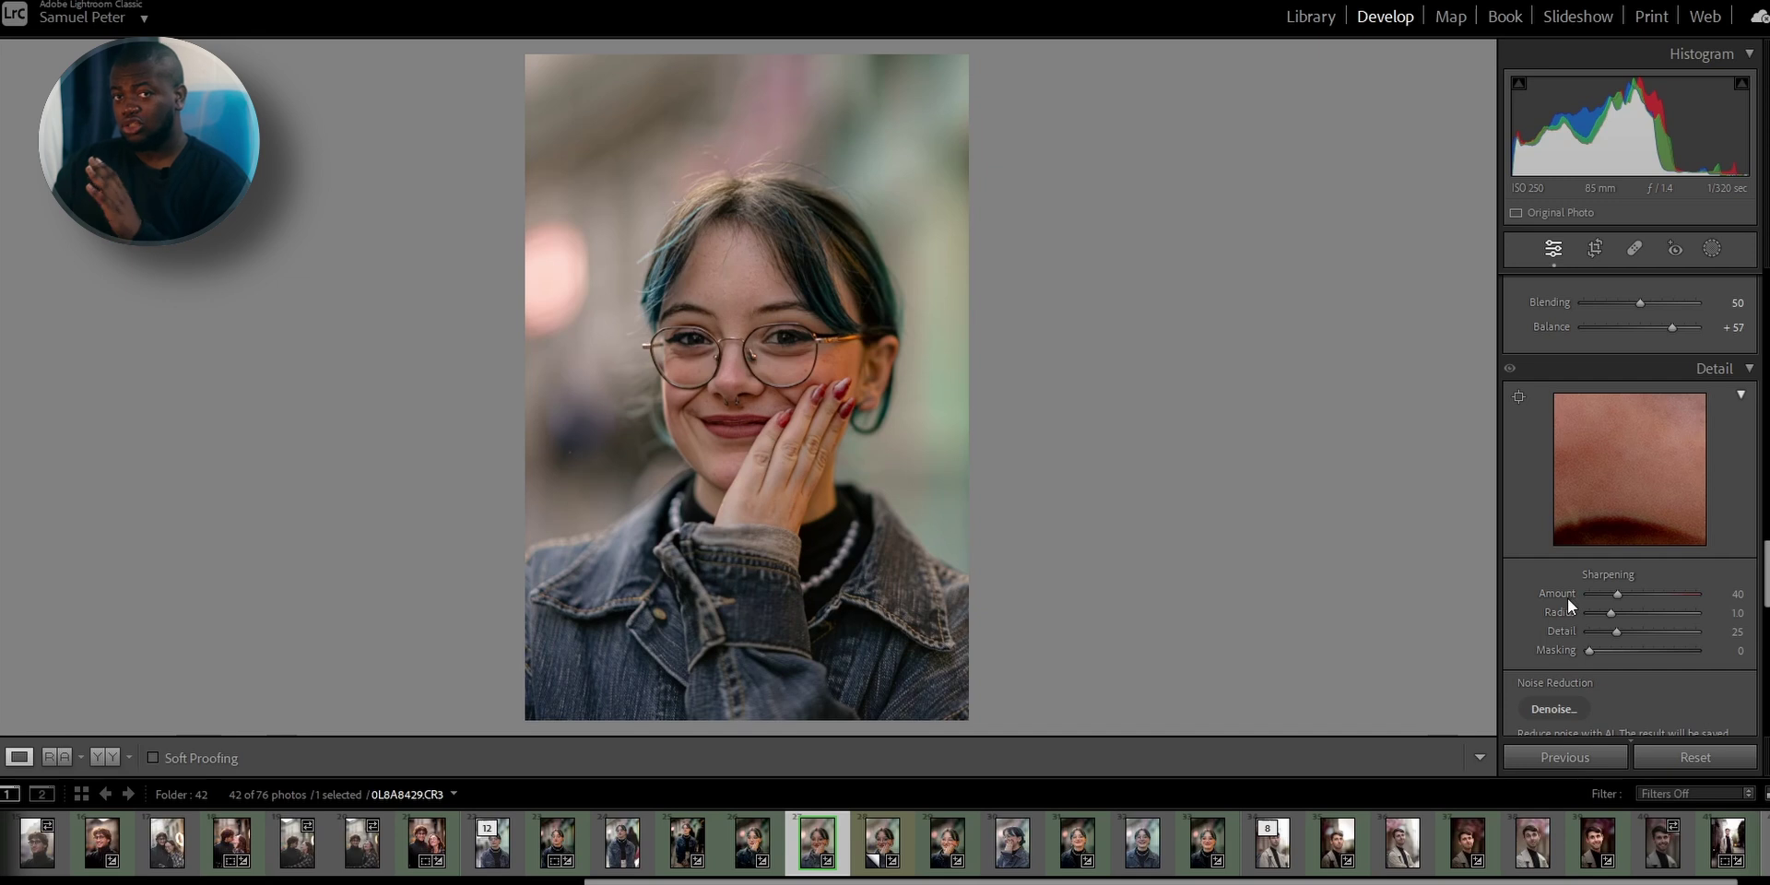
{"action": "scroll", "coordinate": [1623, 592], "scroll_direction": "down", "scroll_amount": 3}
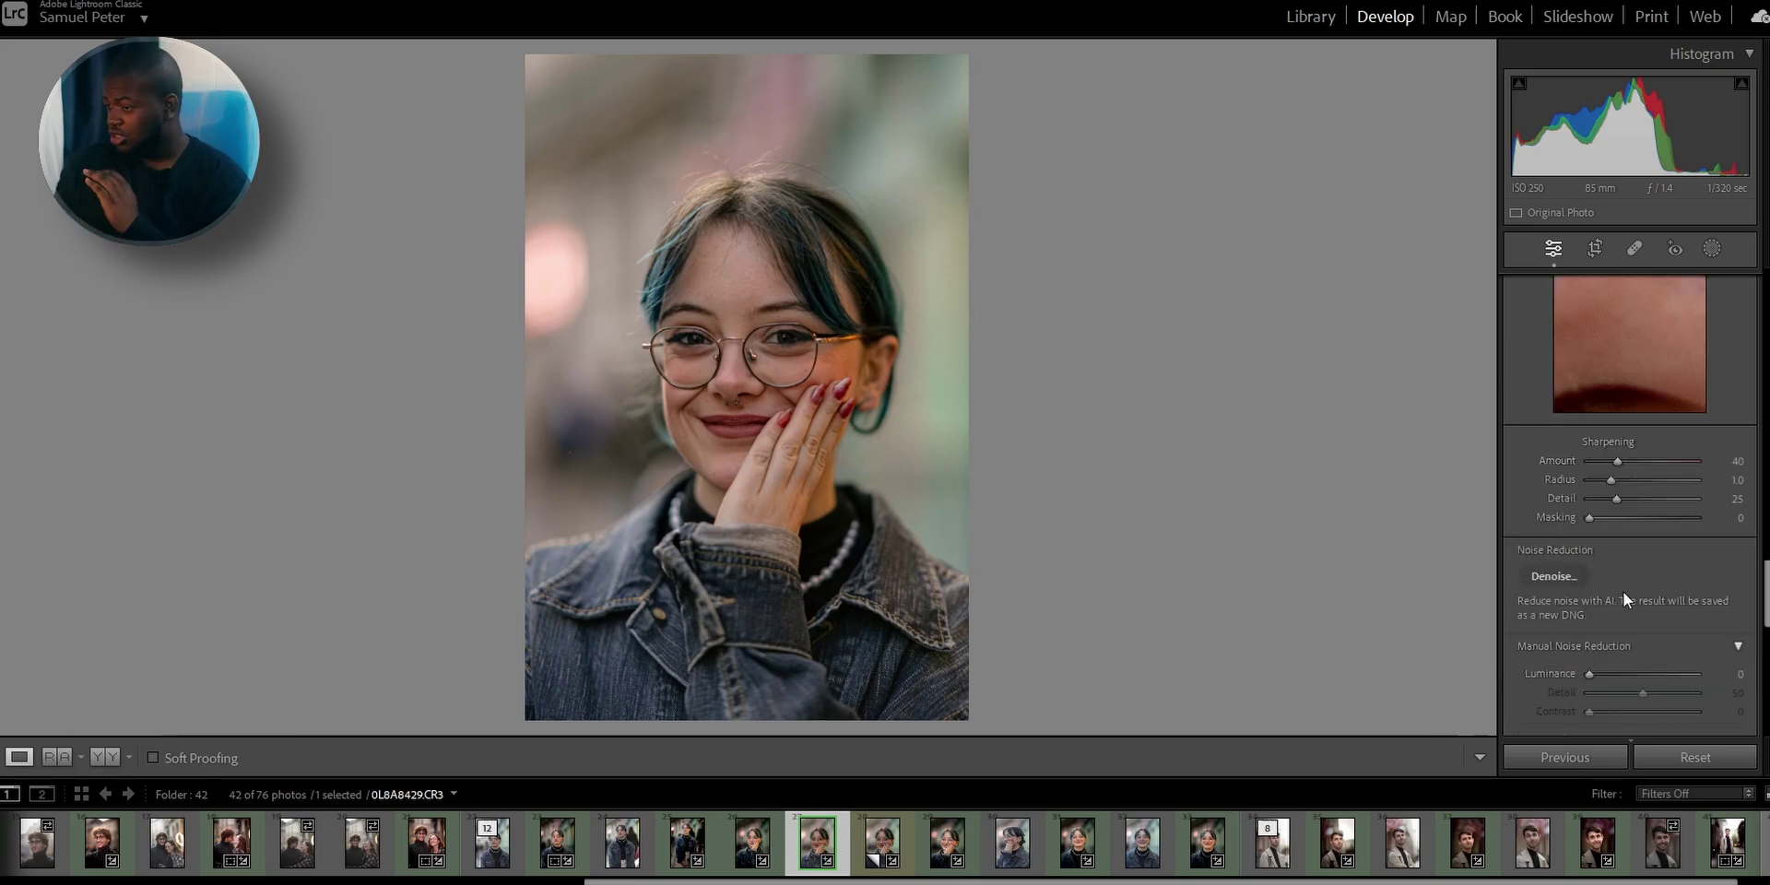
{"action": "scroll", "coordinate": [1617, 572], "scroll_direction": "down", "scroll_amount": 3}
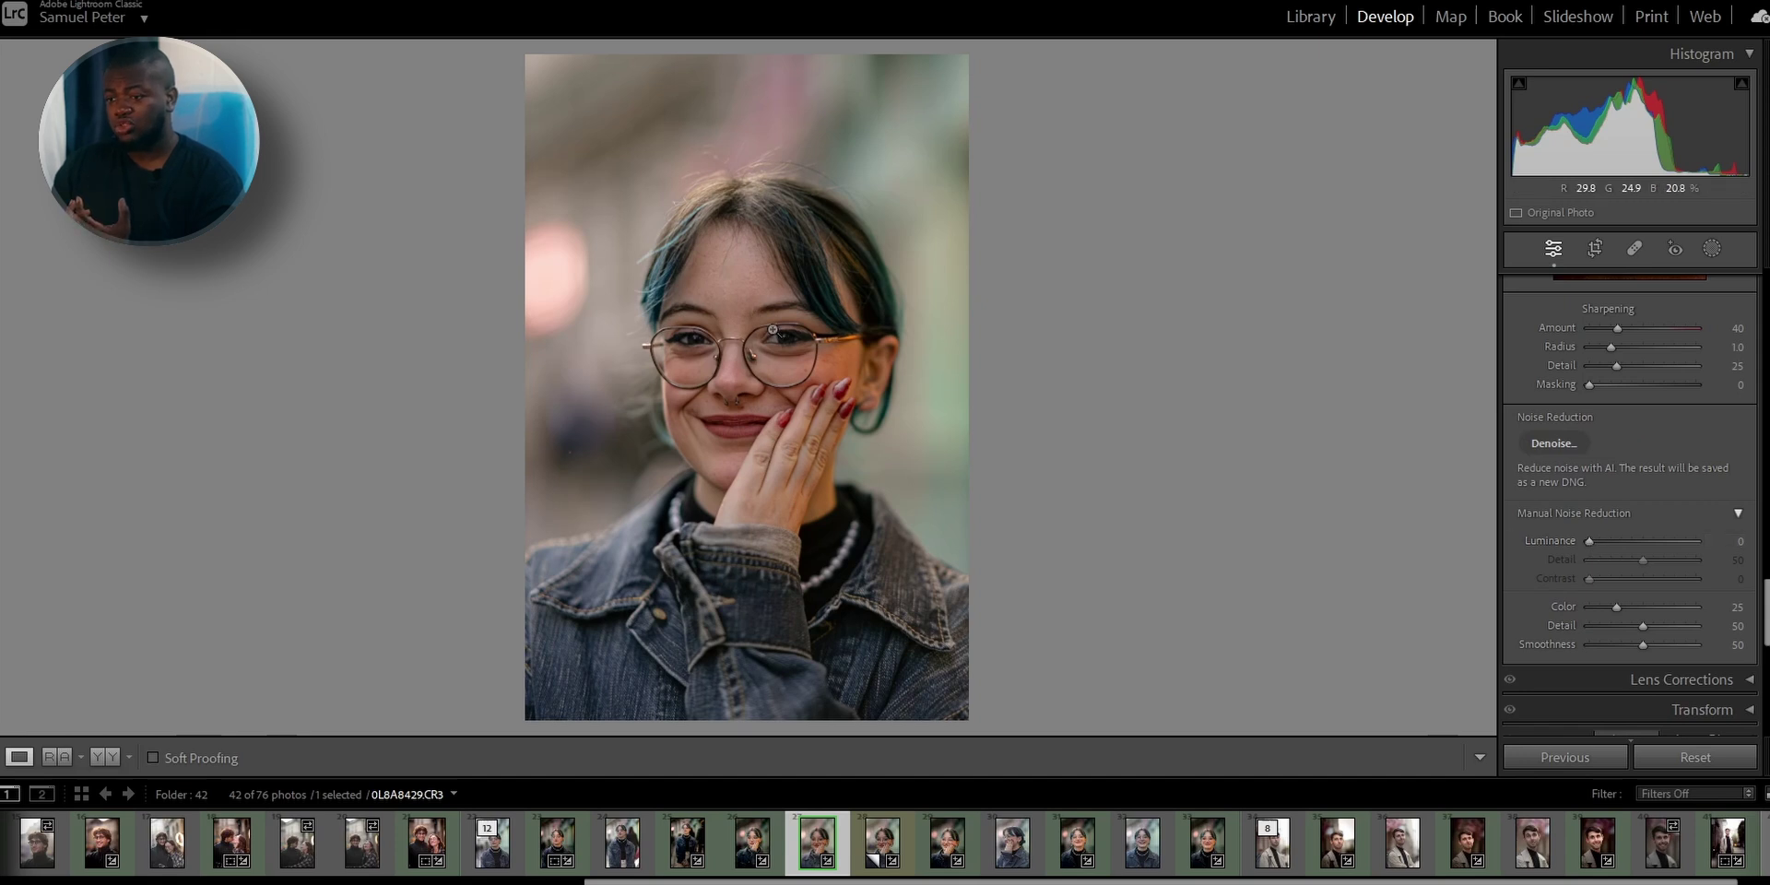
{"action": "left_click", "coordinate": [804, 320]}
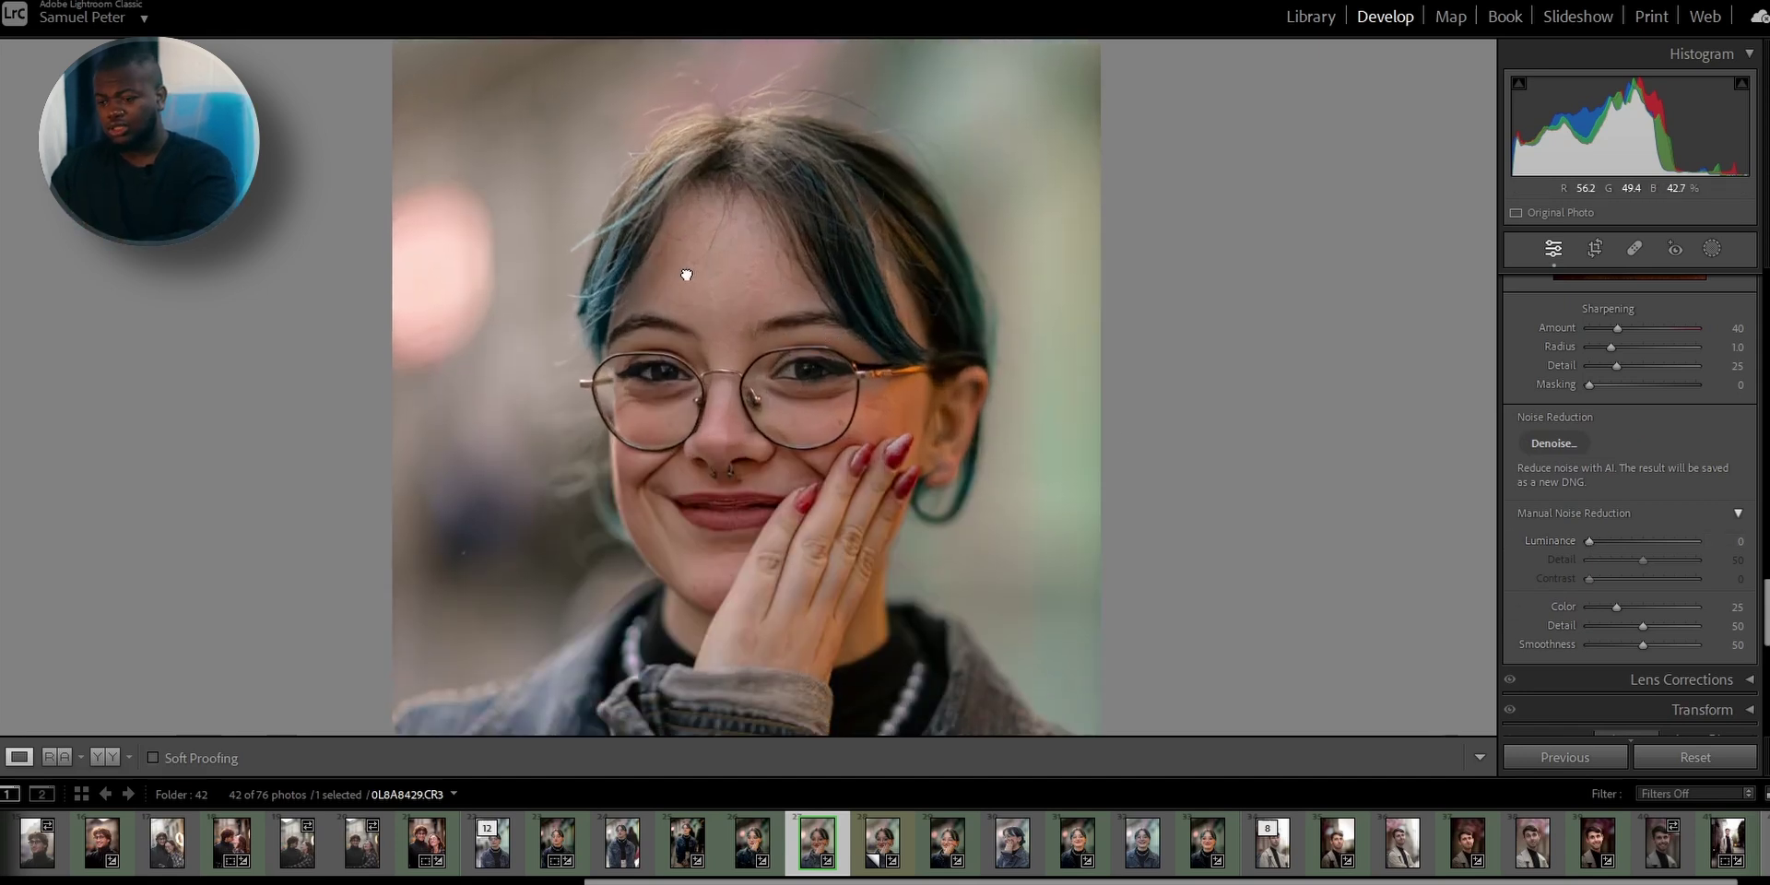
Zoom in on the portrait's face, try a Luminance noise reduction of 100, settle on 50, and return to the full photo
{"action": "left_click", "coordinate": [680, 268]}
{"action": "left_click_drag", "start_coordinate": [617, 155], "coordinate": [937, 622]}
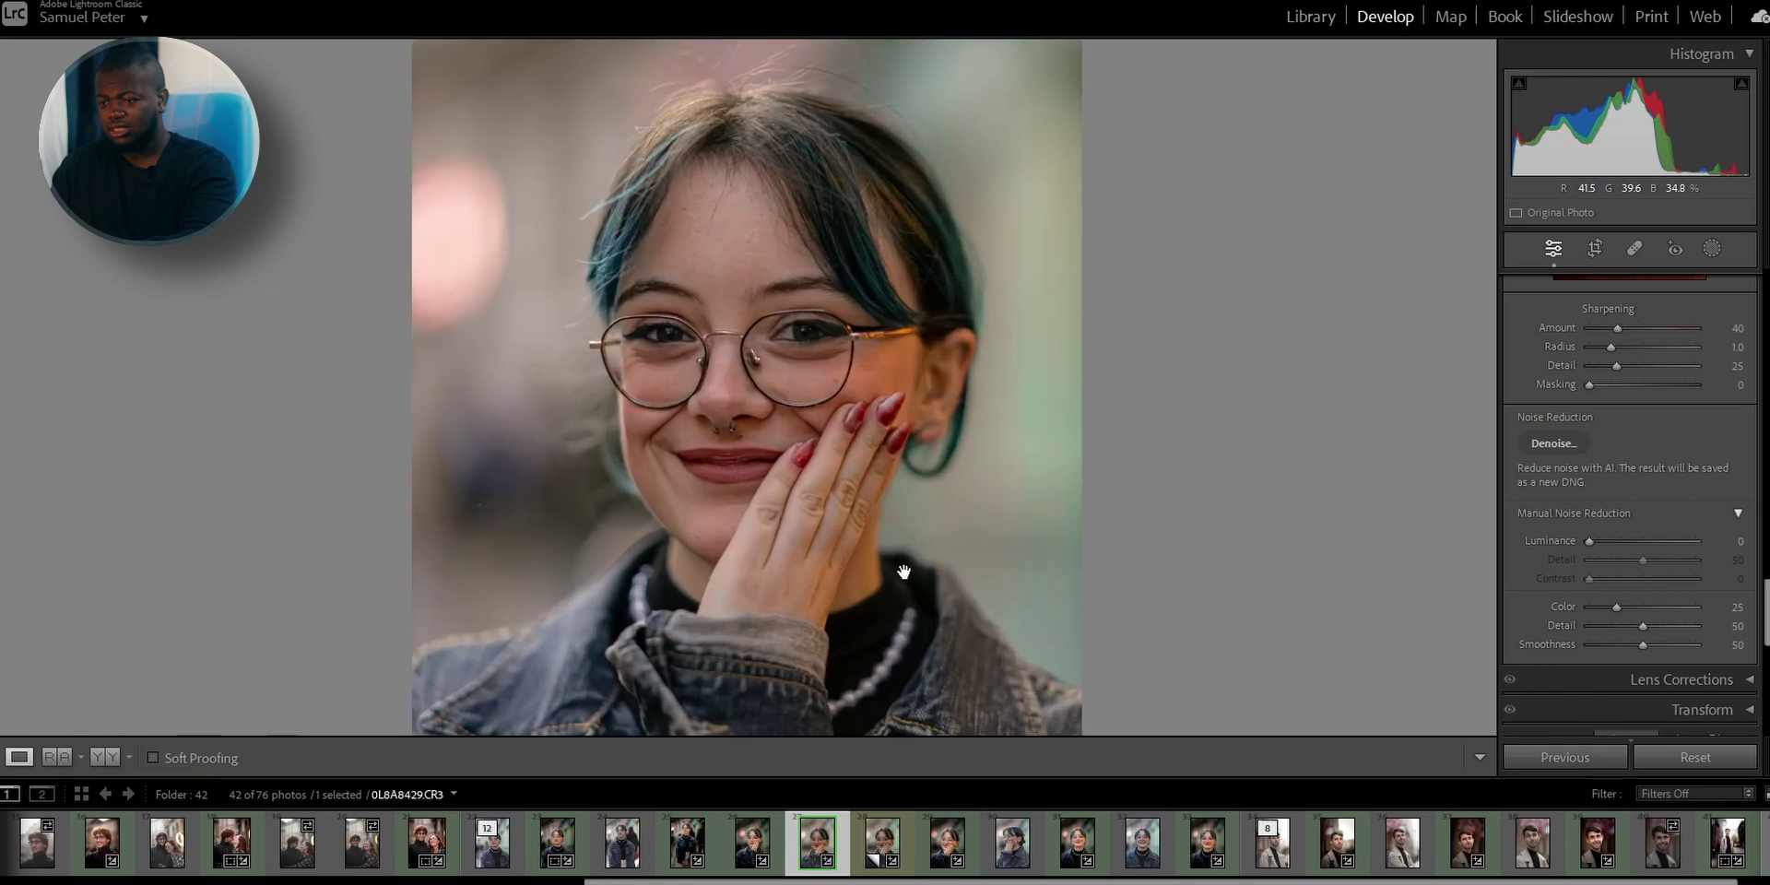
{"action": "left_click_drag", "start_coordinate": [1590, 544], "coordinate": [1698, 543]}
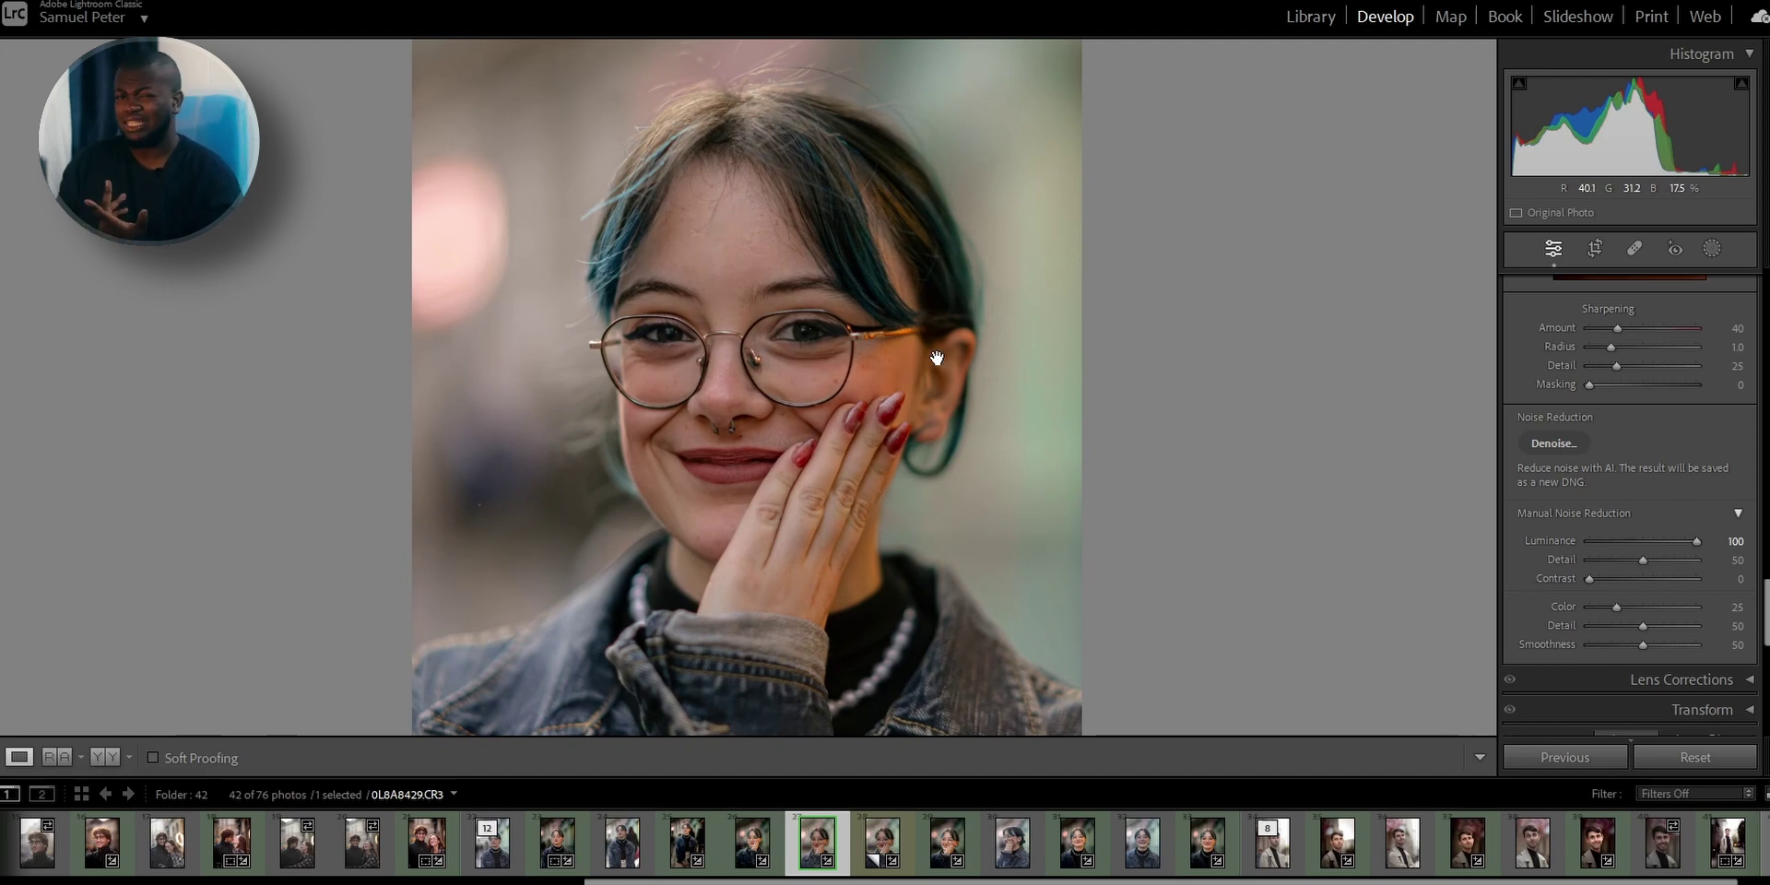
{"action": "left_click", "coordinate": [1732, 541]}
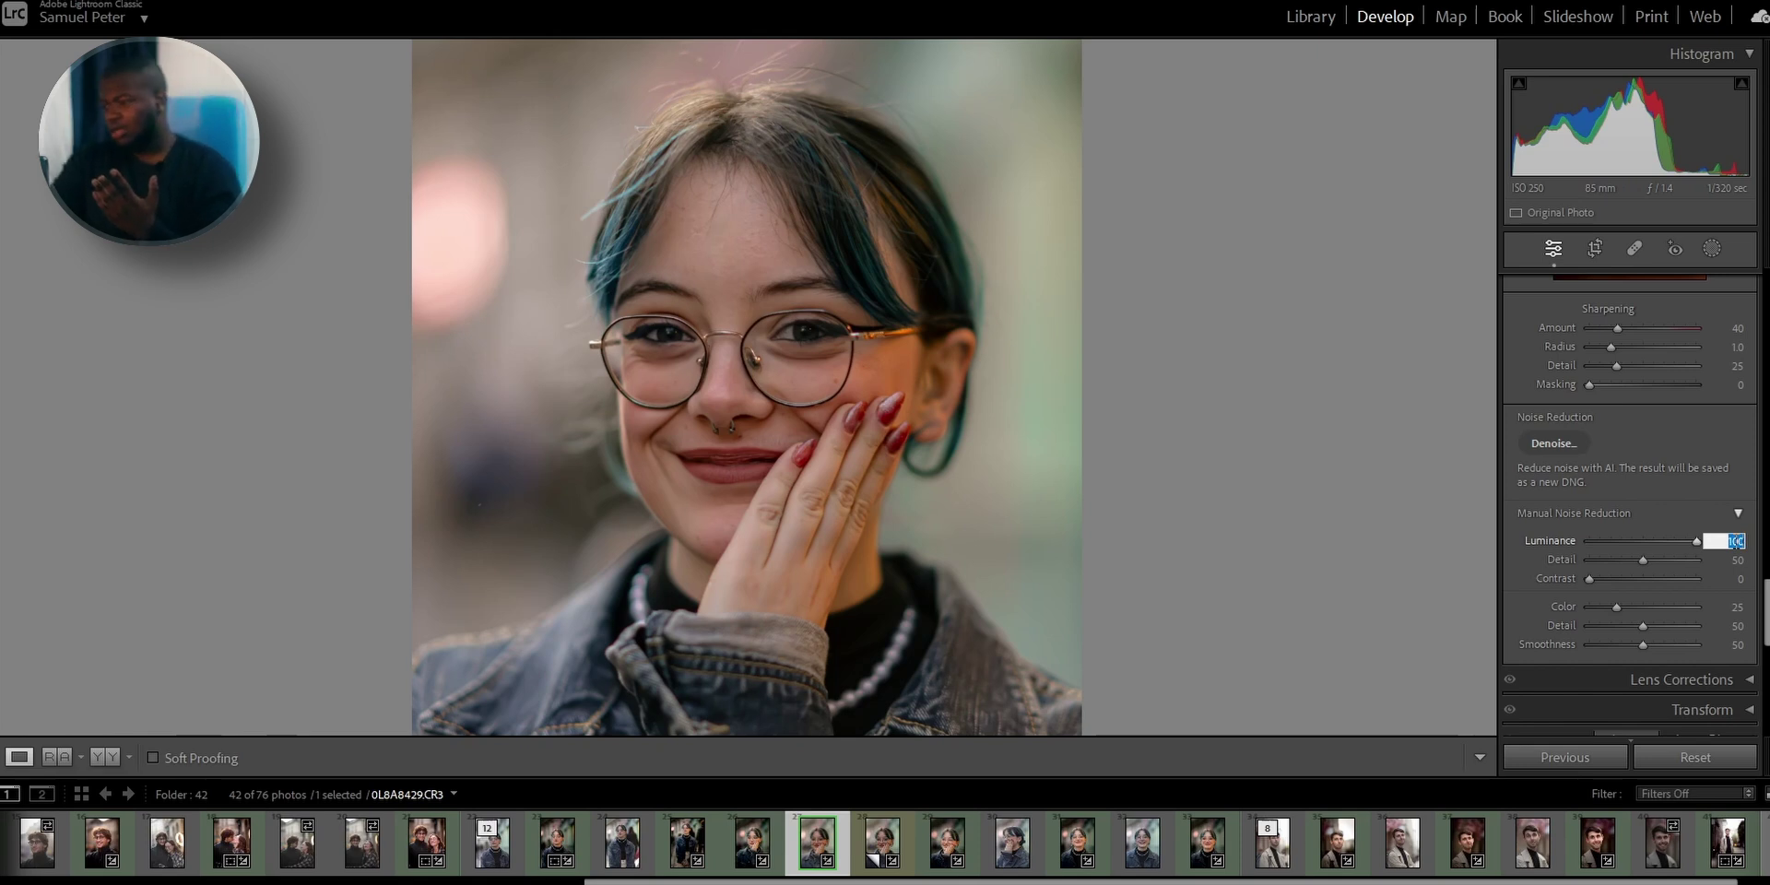
{"action": "type", "text": "50"}
{"action": "key", "text": "Return"}
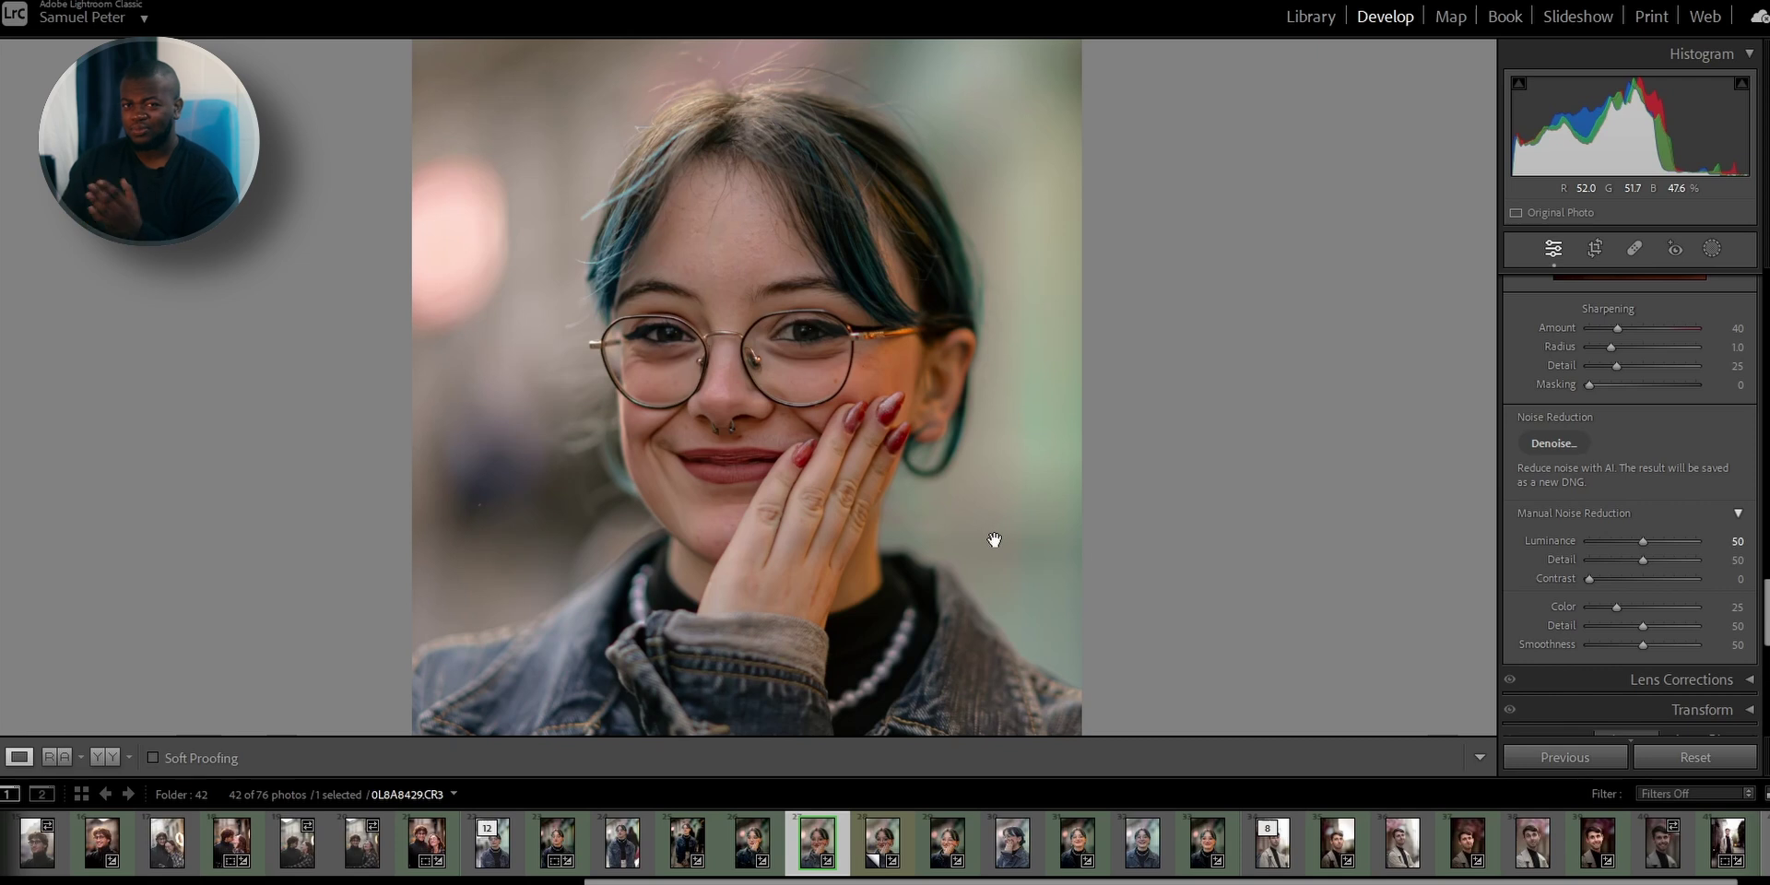
{"action": "left_click", "coordinate": [829, 376]}
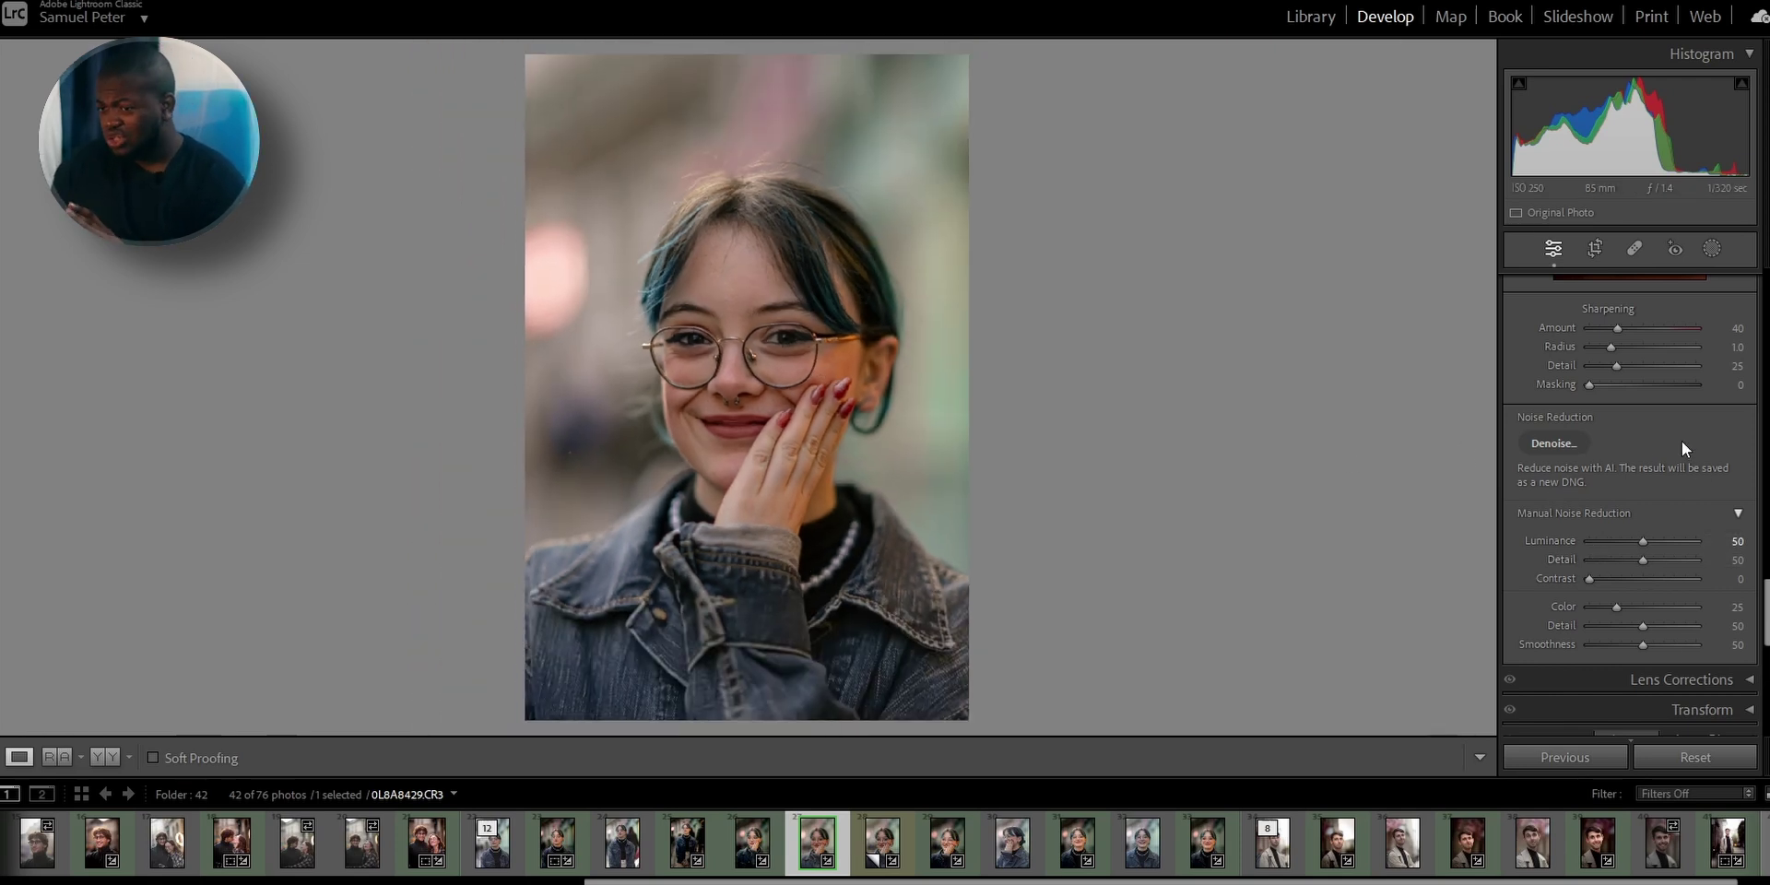
Set the Post-Crop Vignetting Amount to -5 in the Effects settings
{"action": "scroll", "coordinate": [1706, 567], "scroll_direction": "down", "scroll_amount": 5}
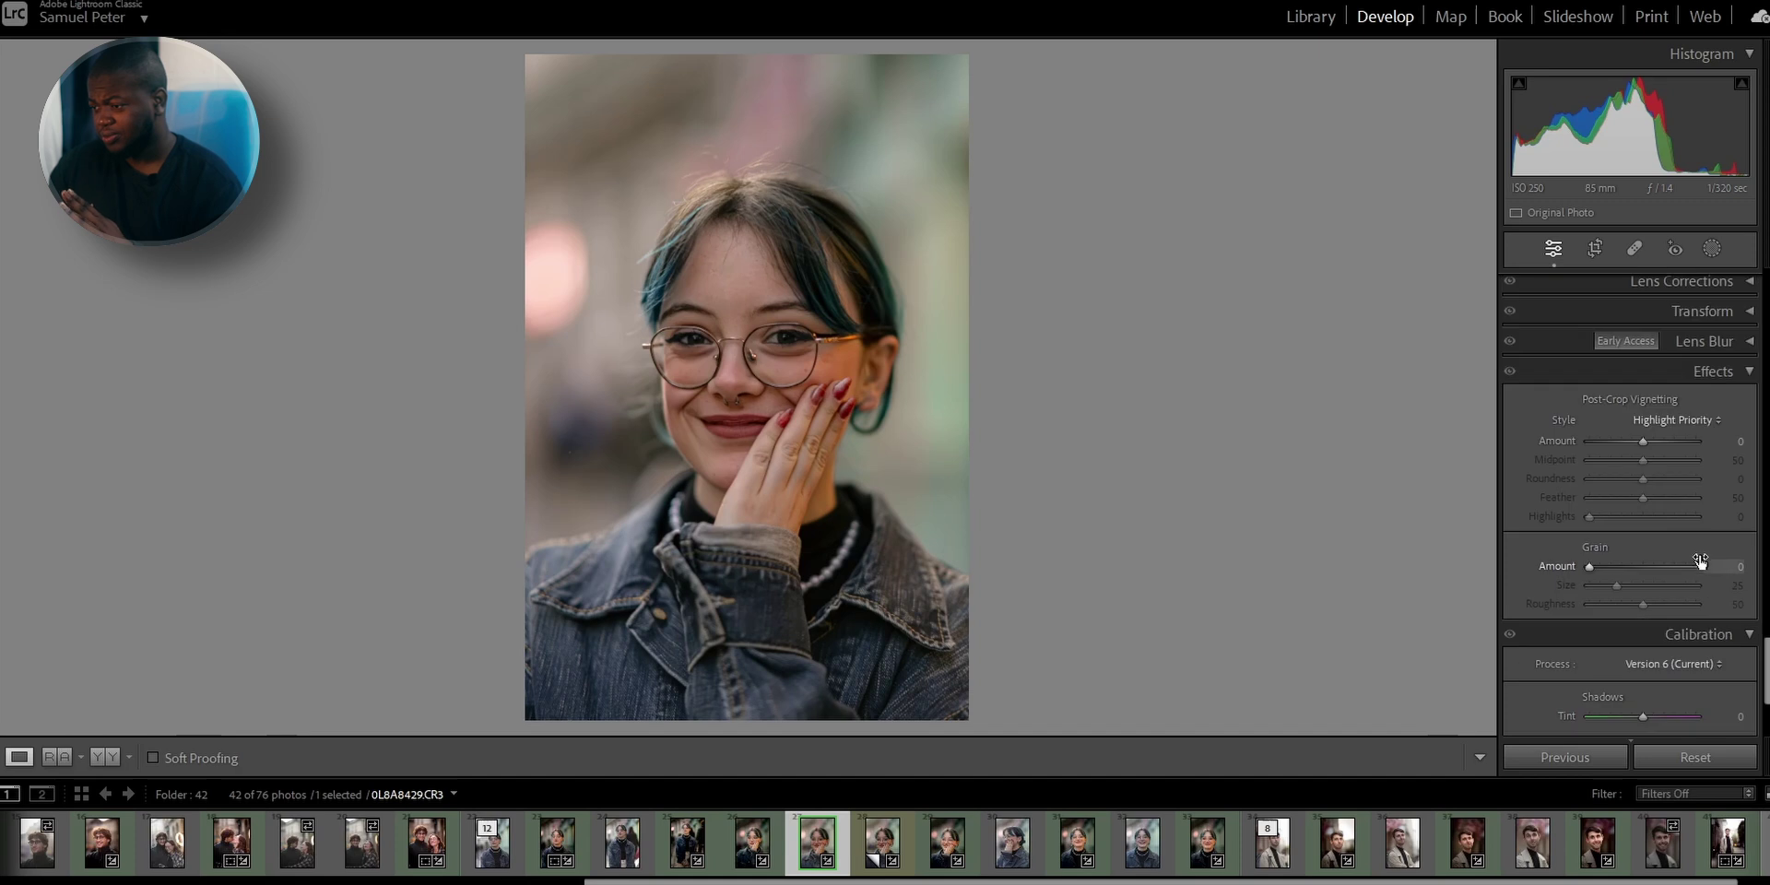
{"action": "scroll", "coordinate": [1602, 363], "scroll_direction": "down", "scroll_amount": 3}
{"action": "scroll", "coordinate": [1599, 351], "scroll_direction": "up", "scroll_amount": 2}
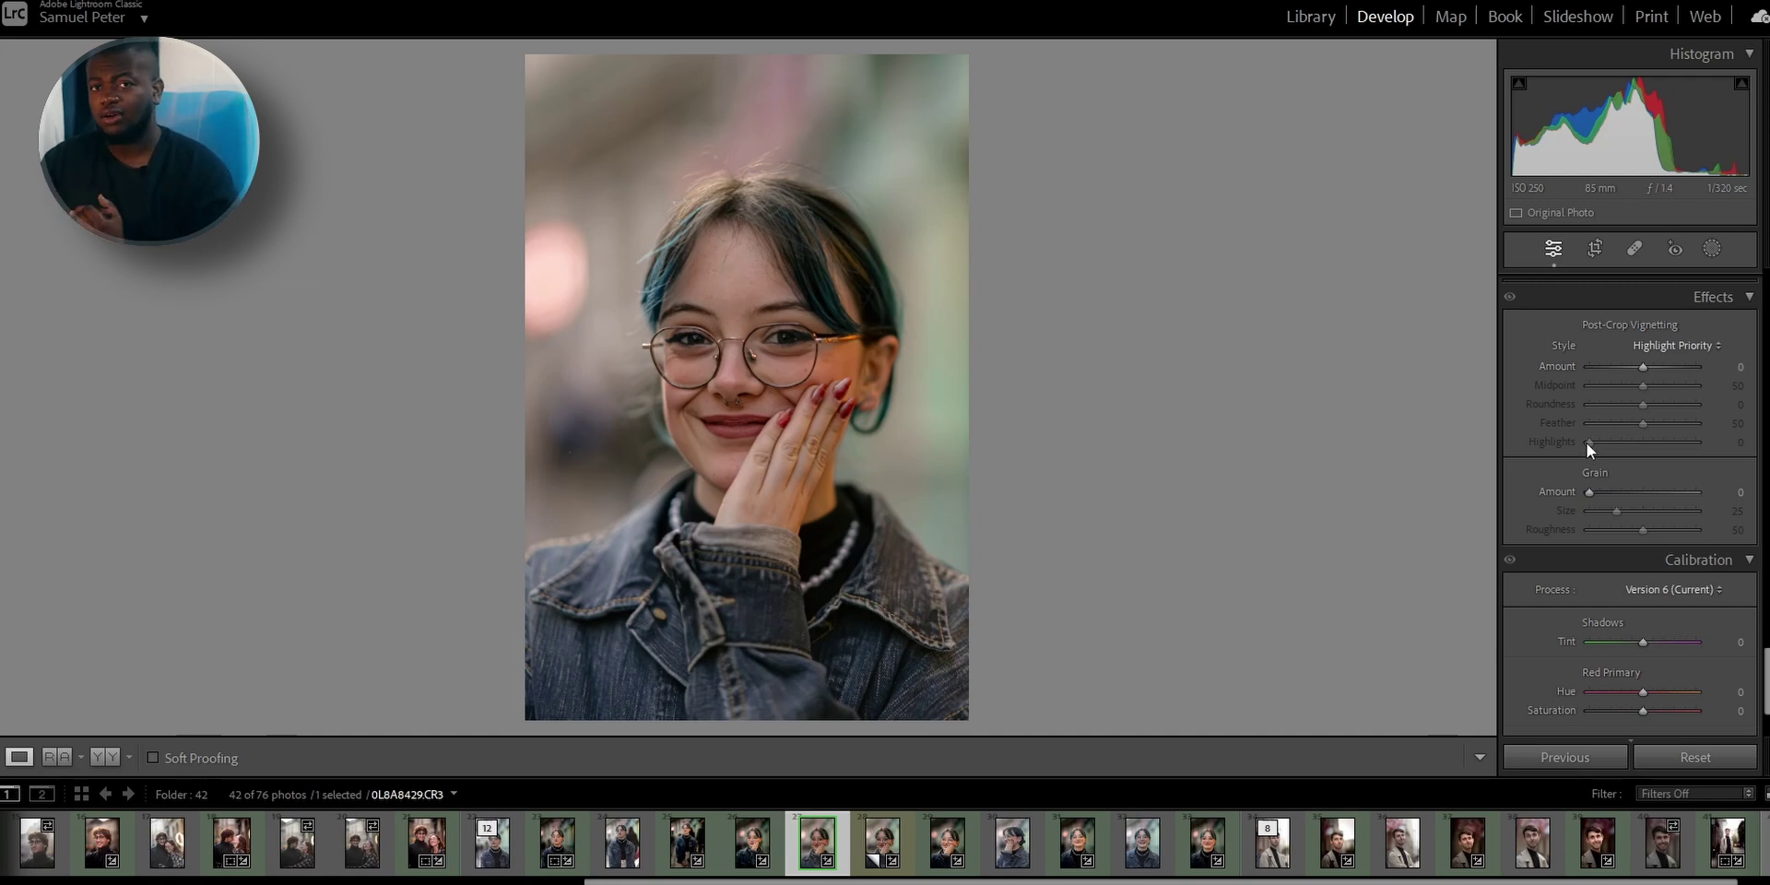
{"action": "left_click", "coordinate": [1722, 366]}
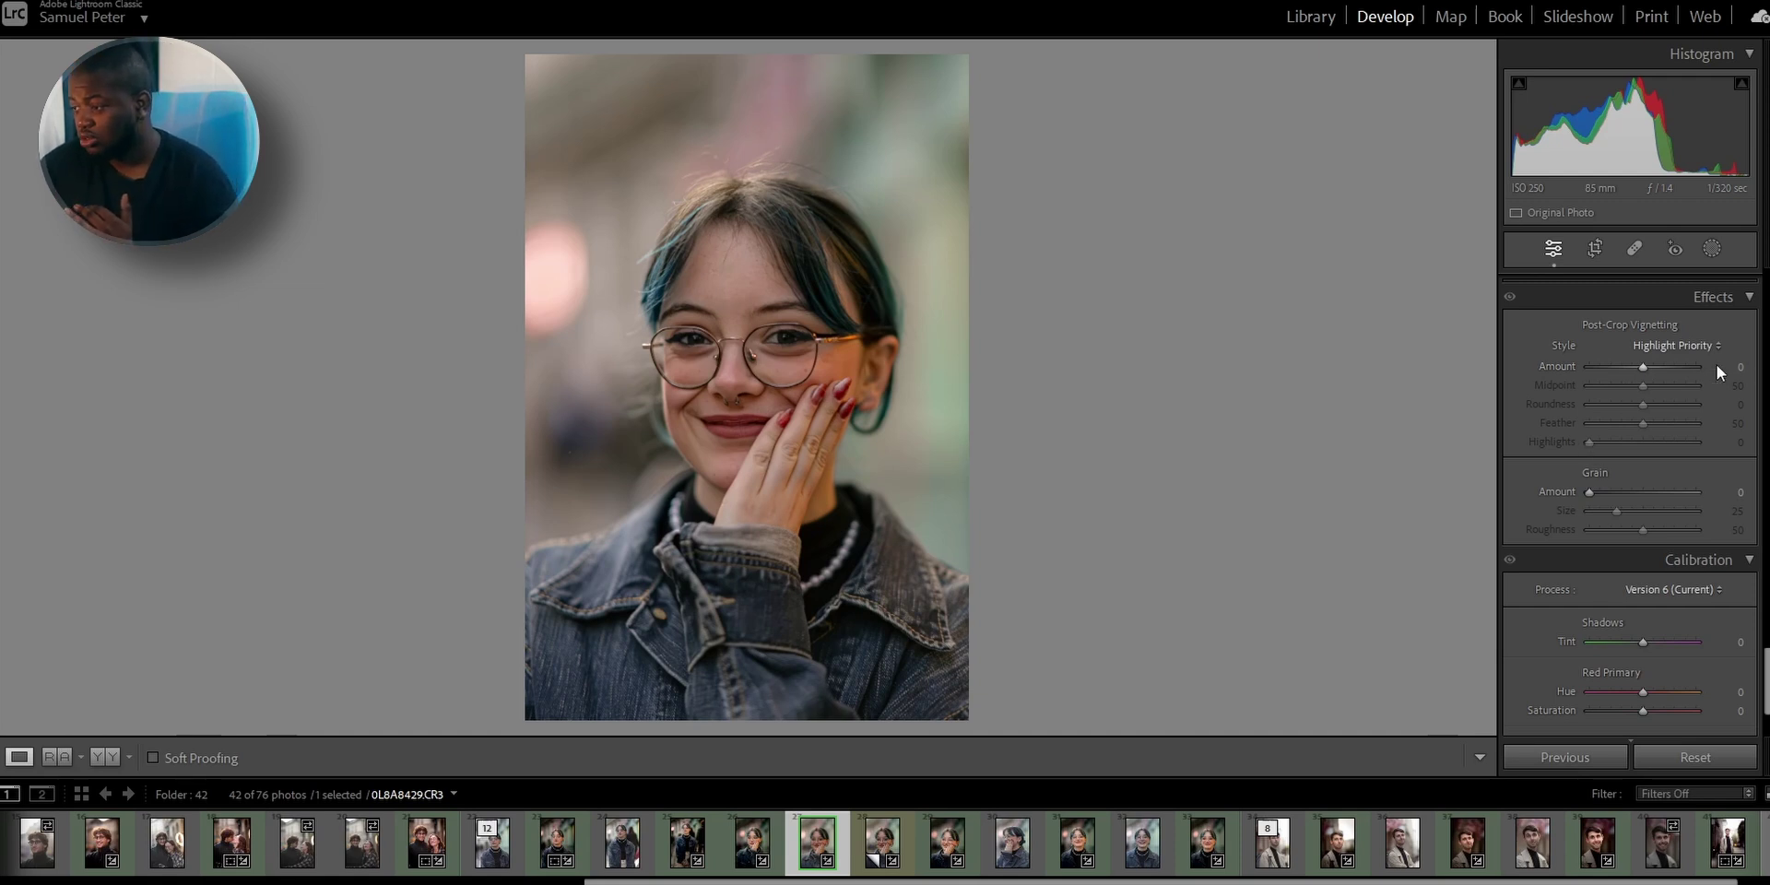
{"action": "type", "text": "-5"}
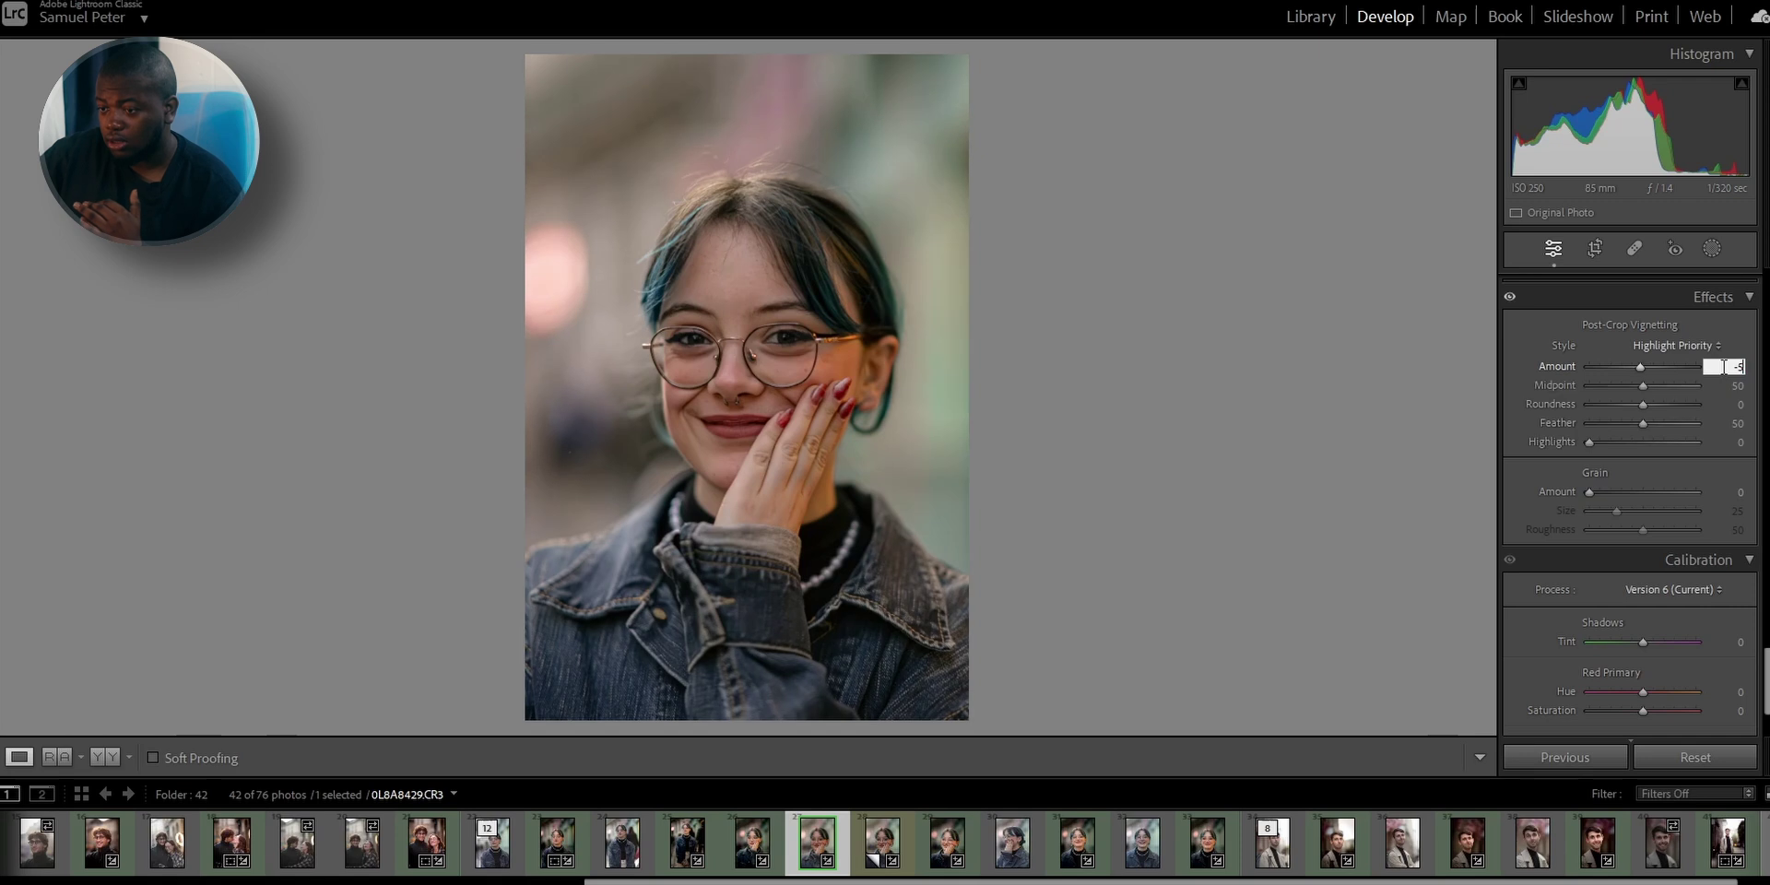
{"action": "key", "text": "Return"}
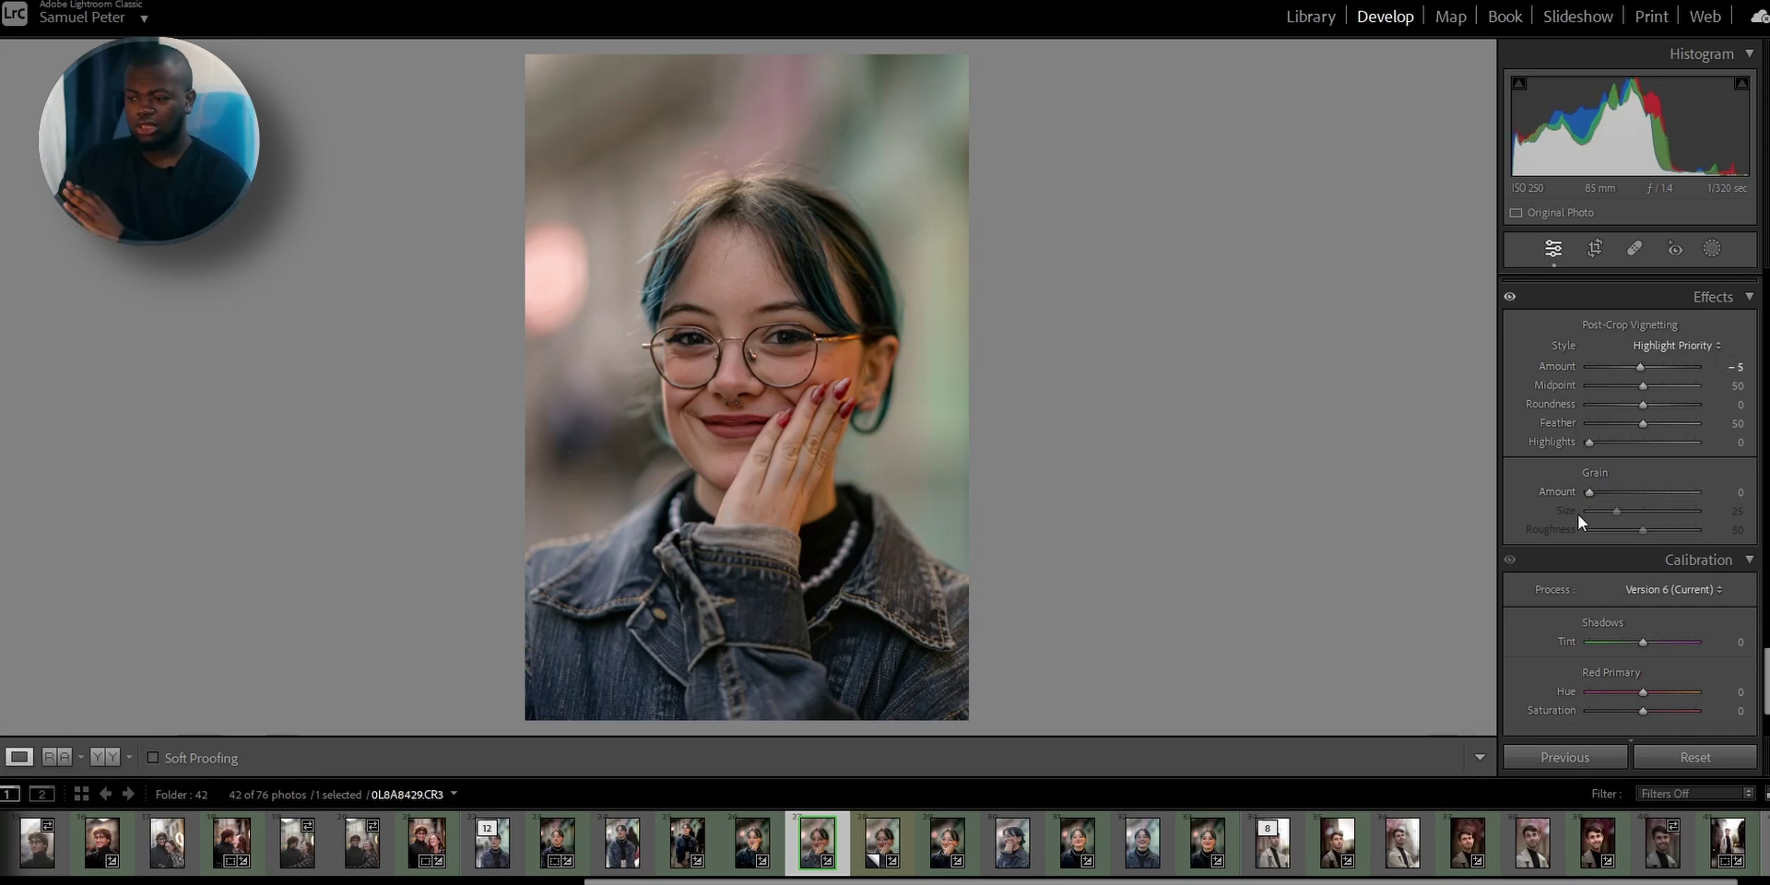
Try a Blue Primary Hue of -40 in the Calibration settings and reset it
{"action": "scroll", "coordinate": [1595, 560], "scroll_direction": "down", "scroll_amount": 3}
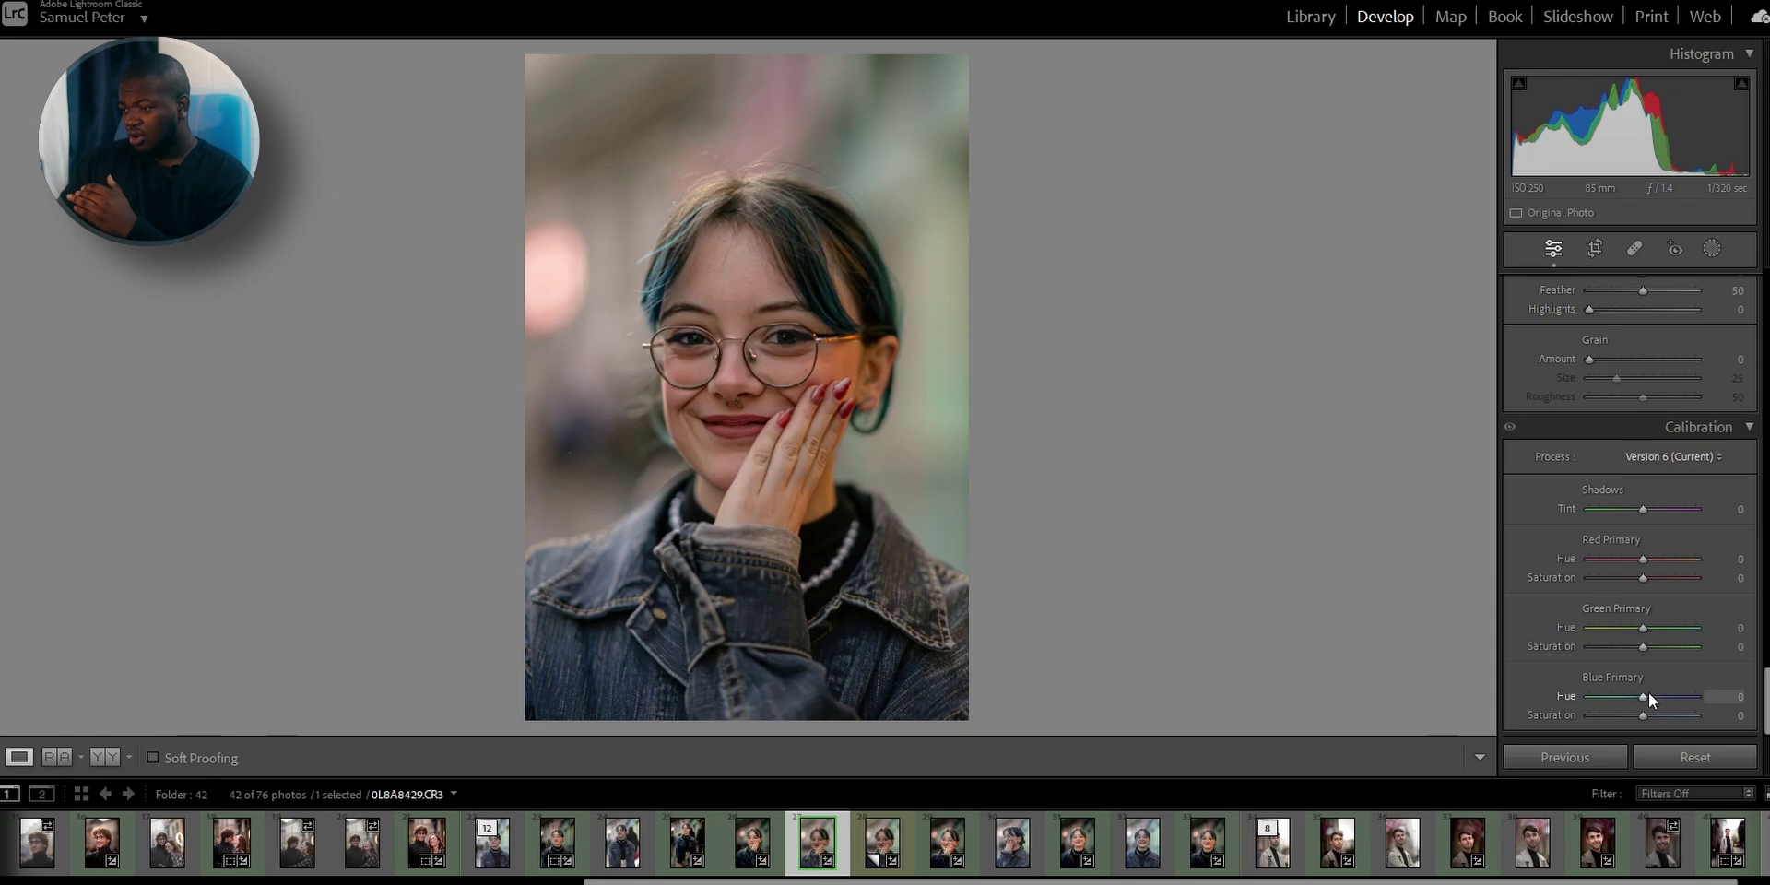
{"action": "mouse_move", "coordinate": [1643, 695]}
{"action": "left_mouse_down"}
{"action": "mouse_move", "coordinate": [1701, 698]}
{"action": "mouse_move", "coordinate": [1620, 703]}
{"action": "left_mouse_up"}
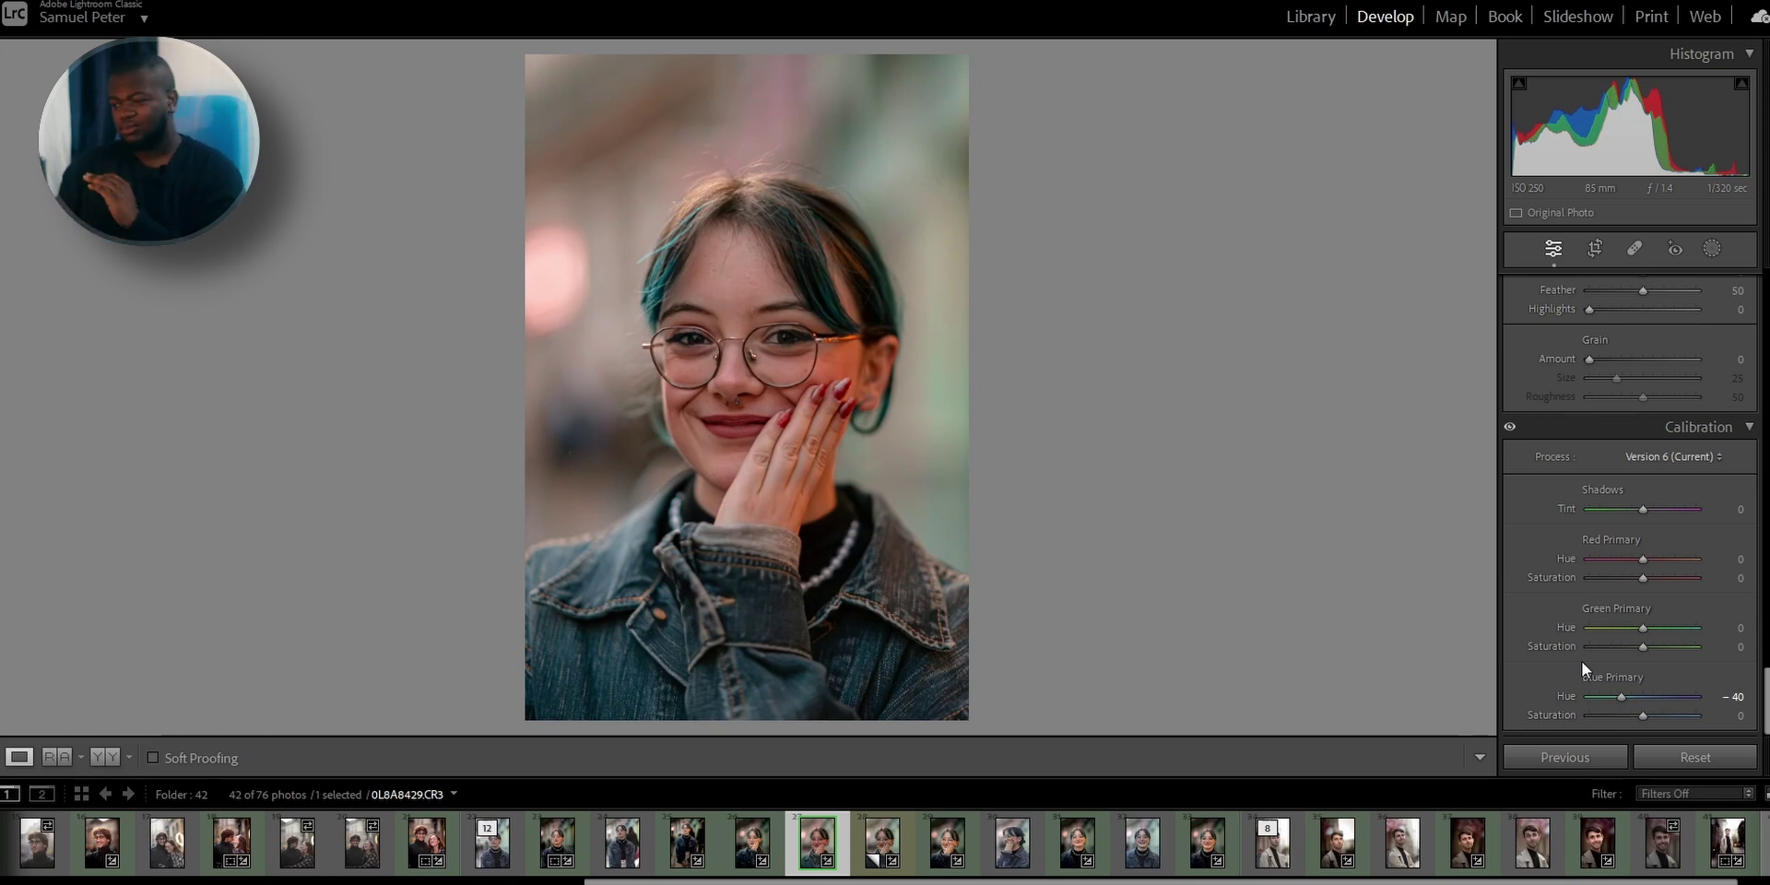
{"action": "double_click", "coordinate": [1564, 700]}
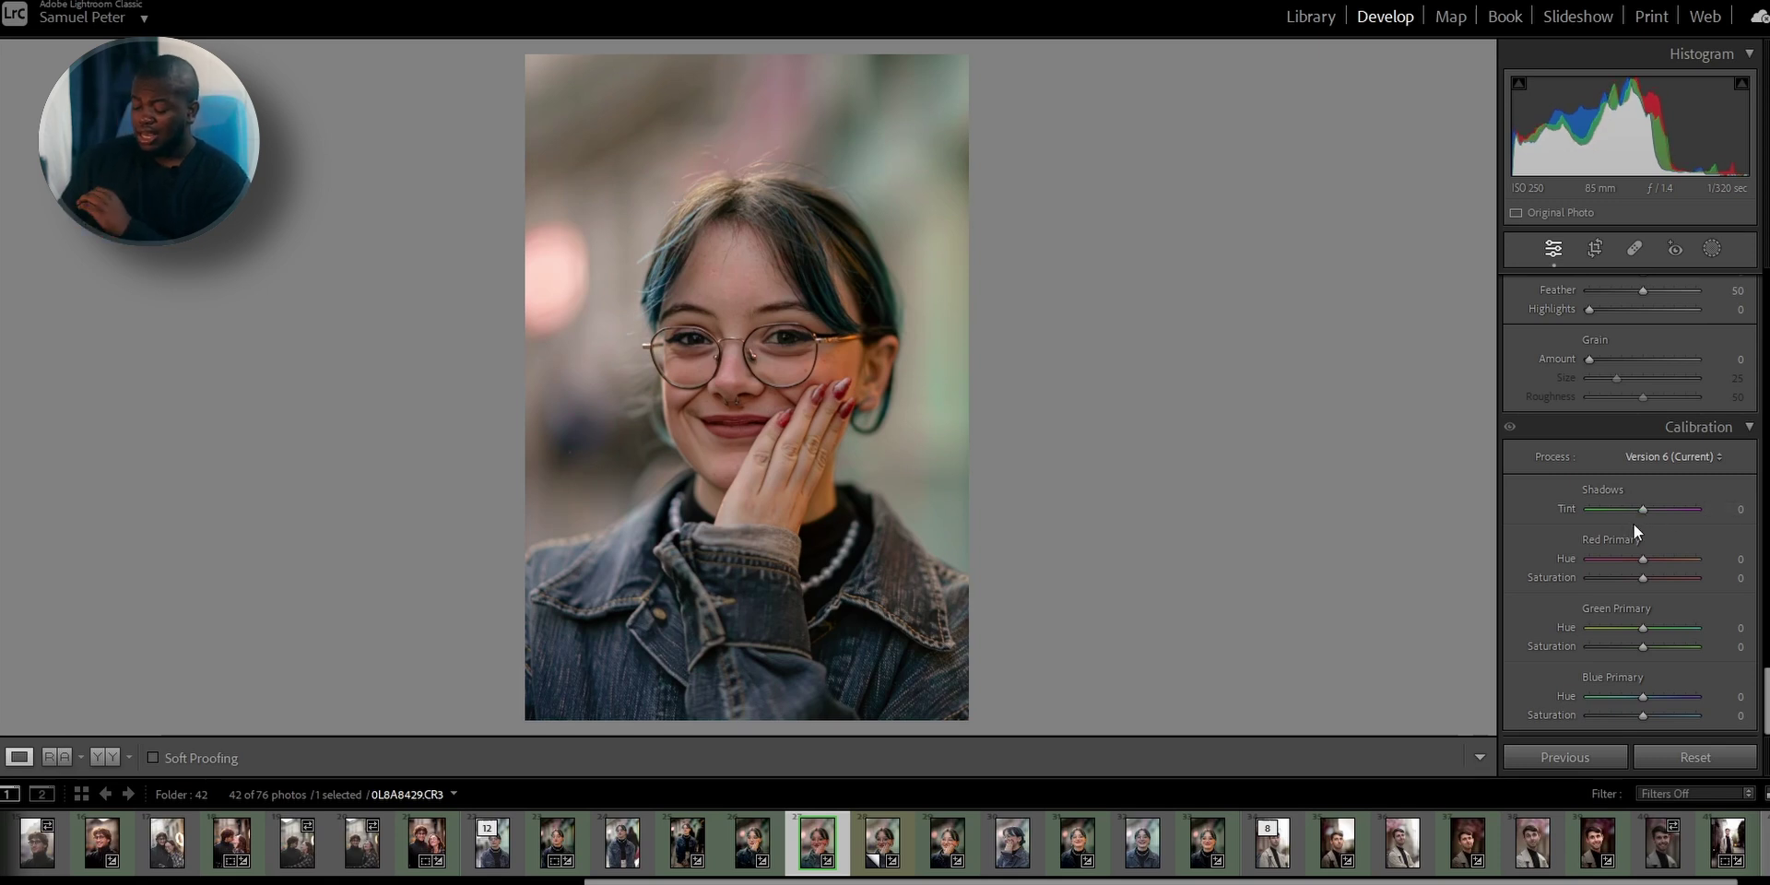
Set the Calibration Shadows Tint to +19 and compare the portrait before and after editing side by side
{"action": "mouse_move", "coordinate": [1641, 512]}
{"action": "left_mouse_down"}
{"action": "mouse_move", "coordinate": [1657, 512]}
{"action": "mouse_move", "coordinate": [1612, 516]}
{"action": "left_mouse_up"}
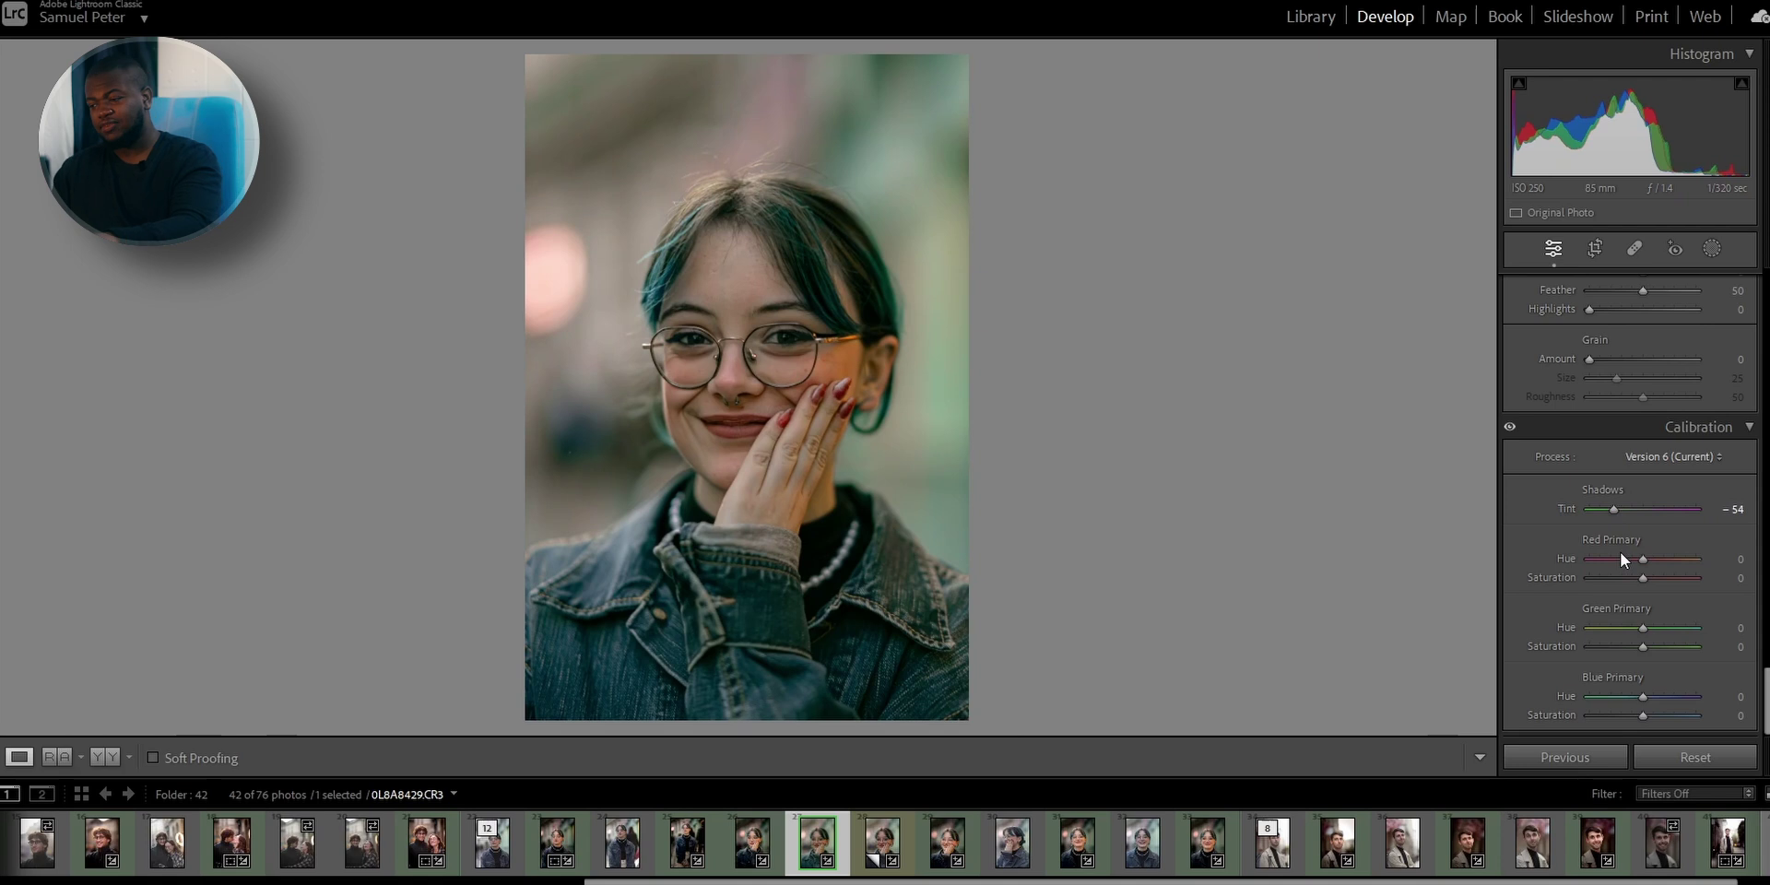
{"action": "key", "text": "ctrl+z"}
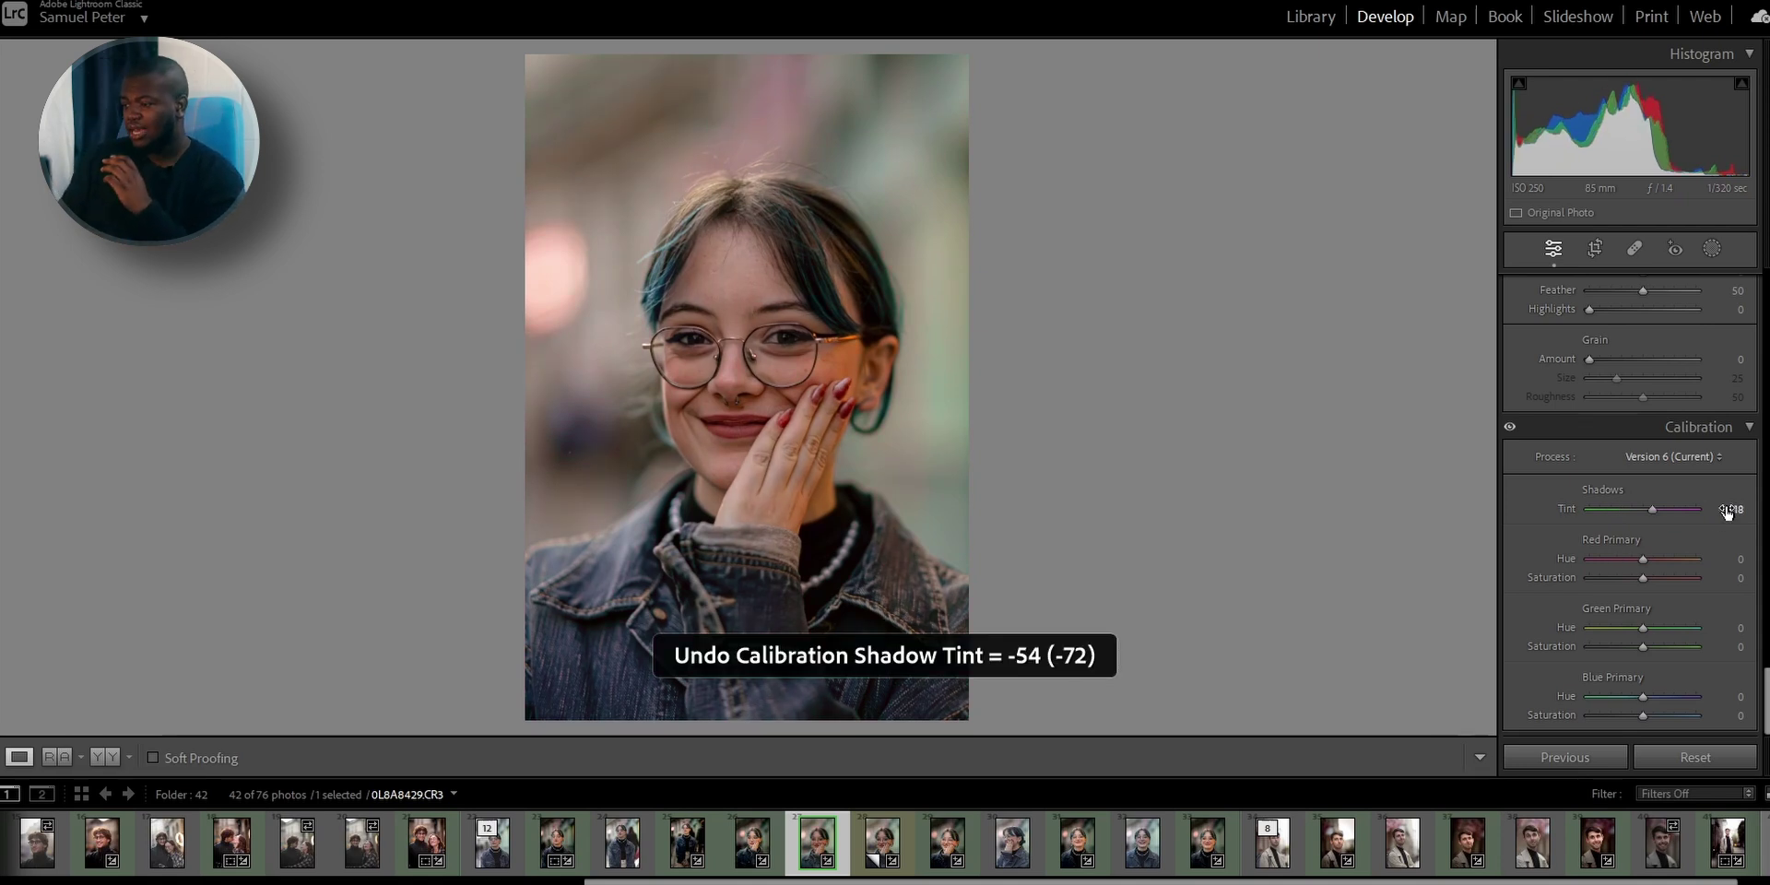
{"action": "left_click", "coordinate": [1737, 509]}
{"action": "type", "text": "19"}
{"action": "key", "text": "Return"}
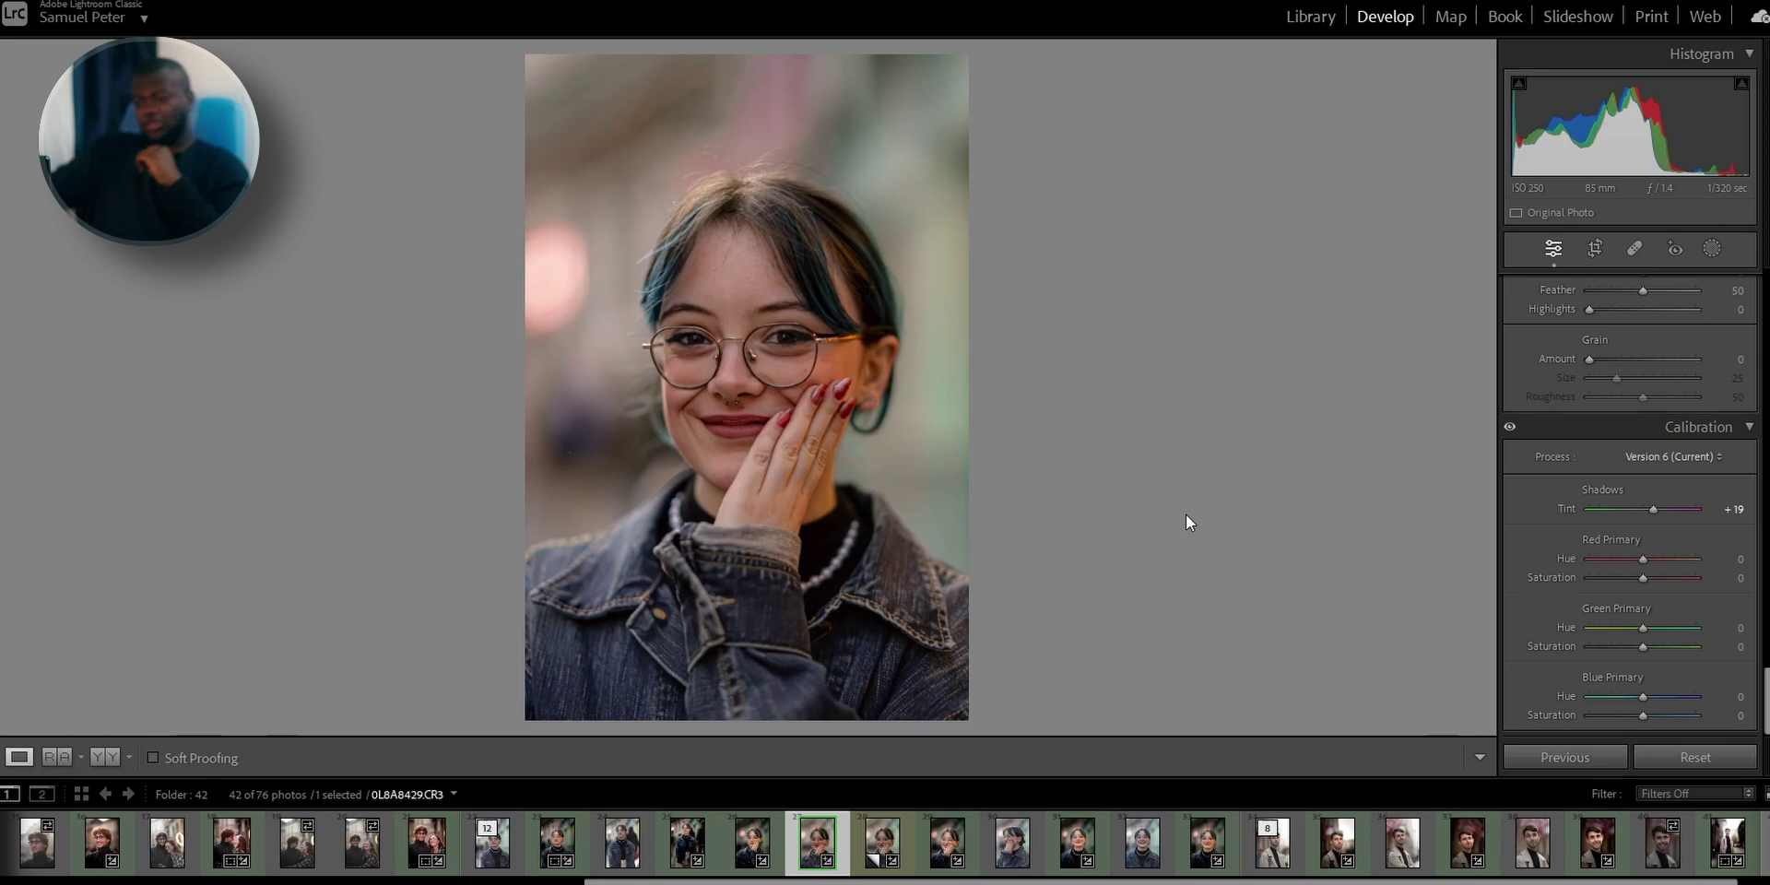
{"action": "left_click", "coordinate": [108, 765]}
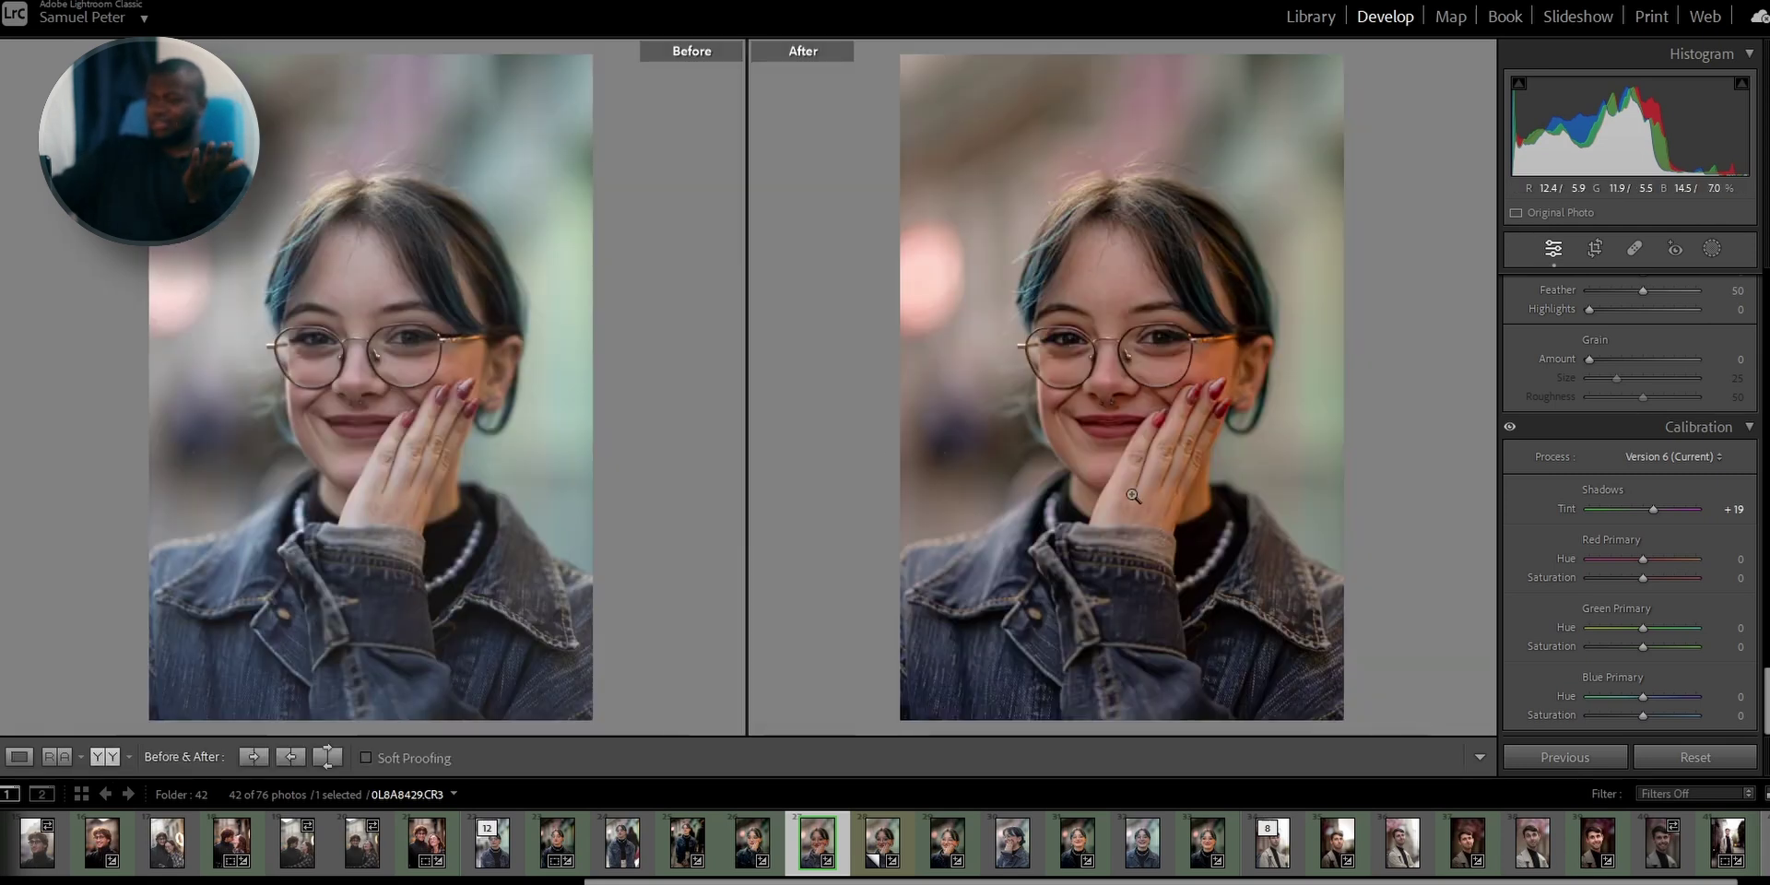
{"action": "left_click", "coordinate": [18, 757]}
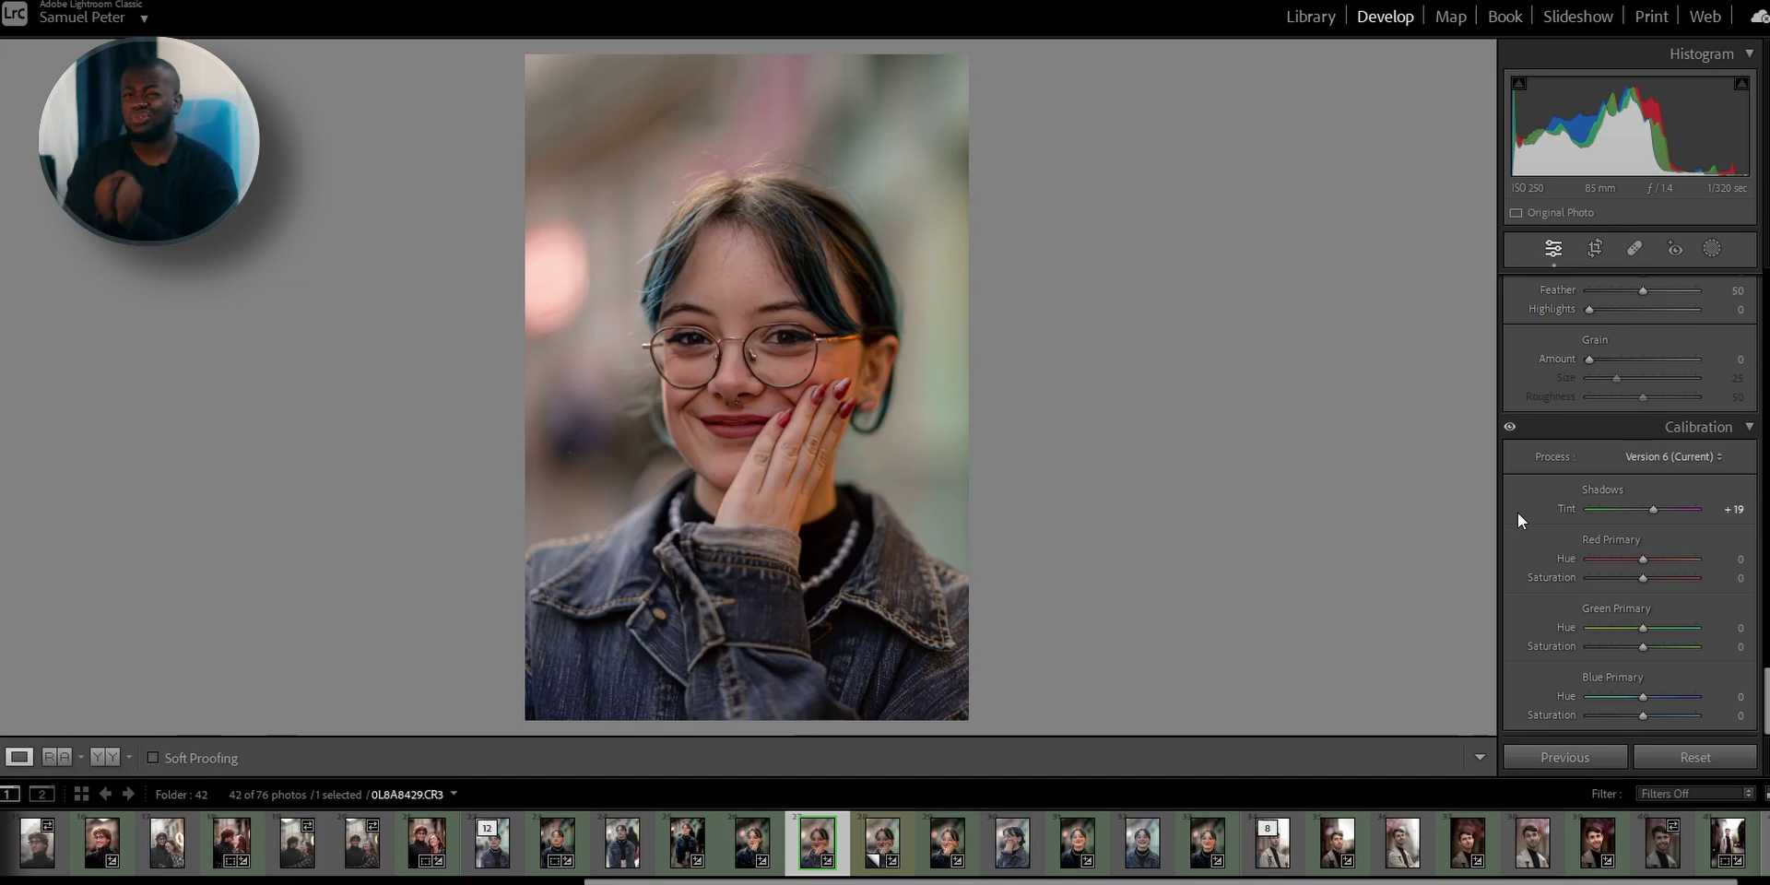
Add a Background mask and darken the area behind the woman with an Exposure of -0.83
{"action": "left_click", "coordinate": [1712, 250]}
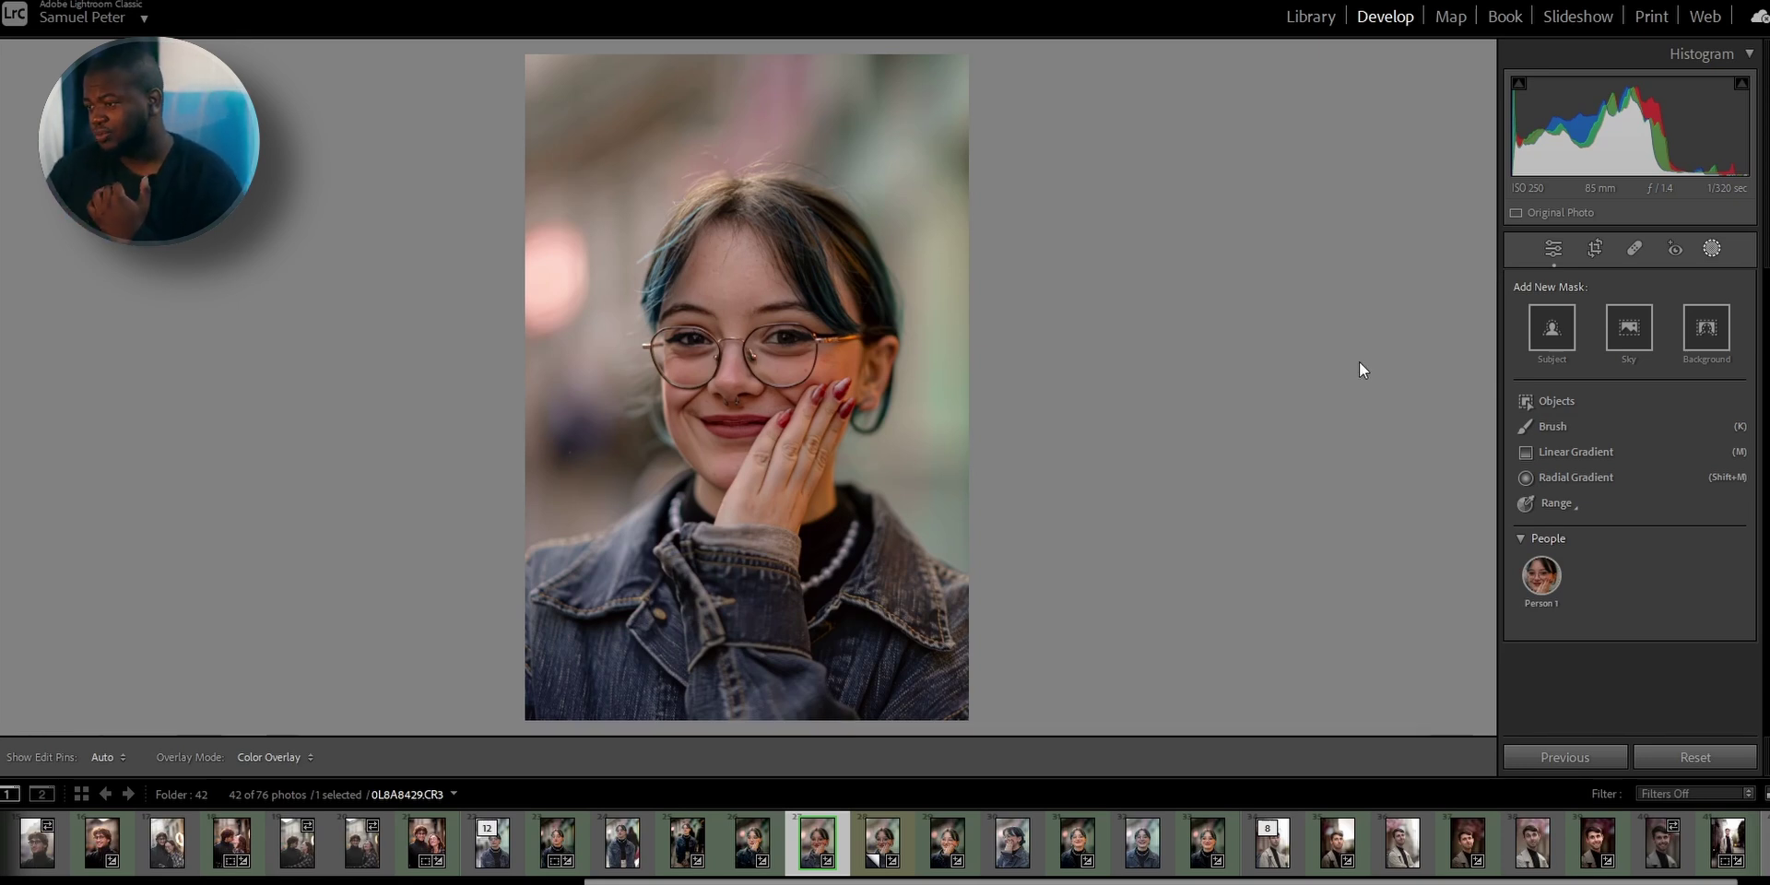
{"action": "left_click", "coordinate": [1717, 351]}
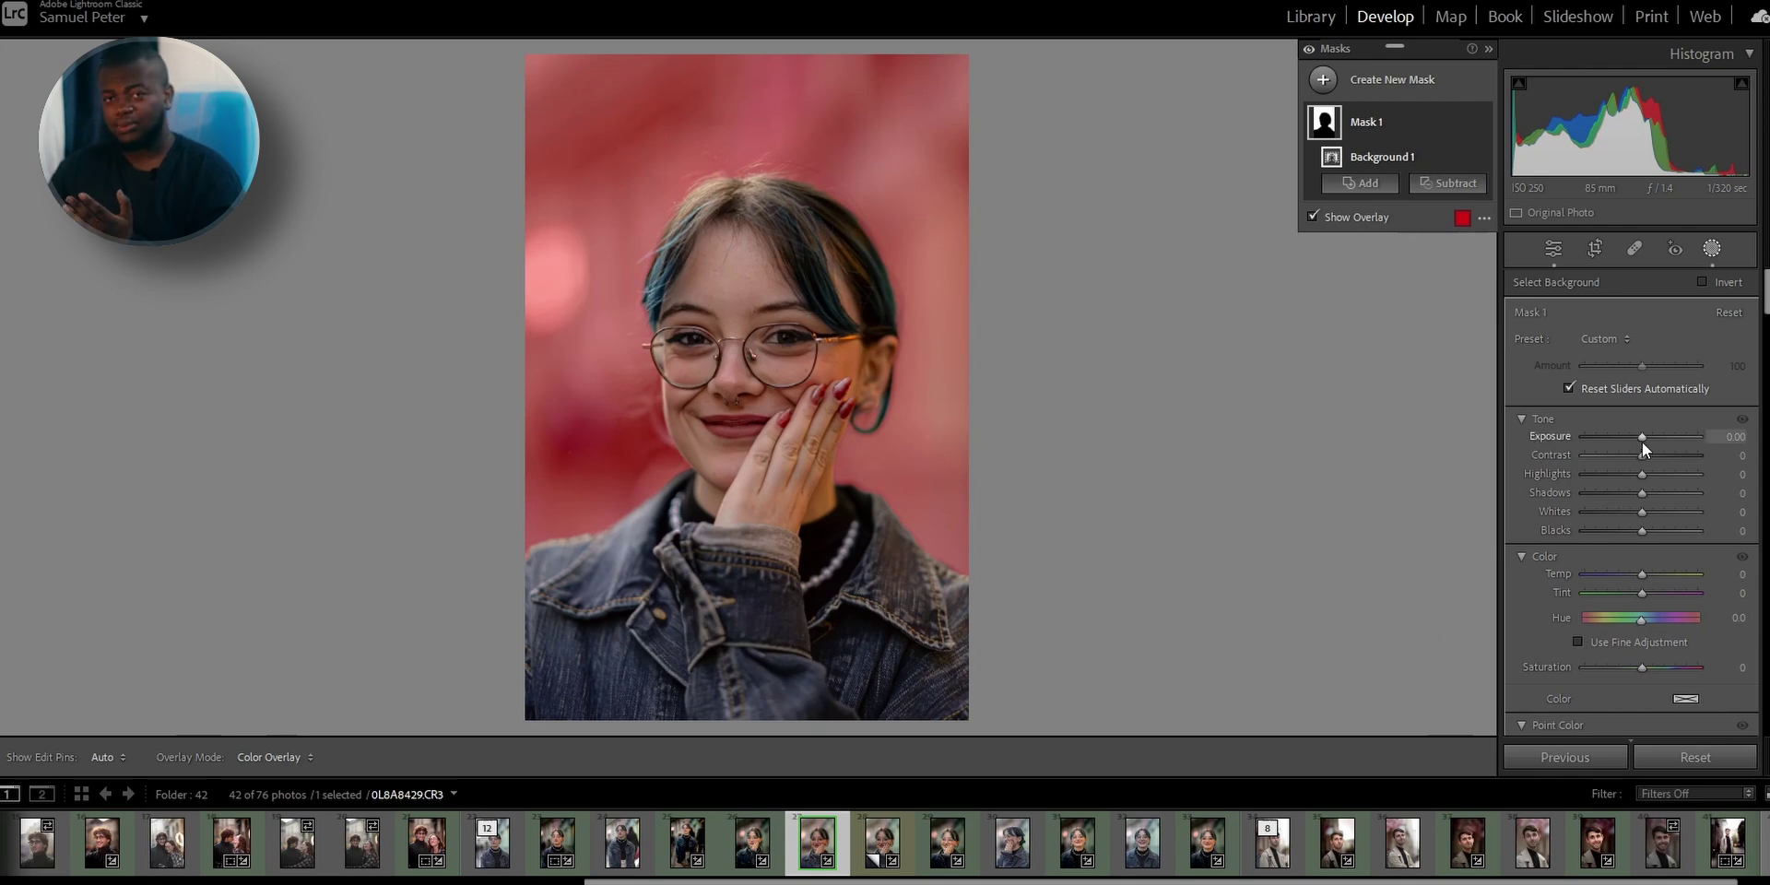
{"action": "left_click_drag", "start_coordinate": [1641, 435], "coordinate": [1632, 440]}
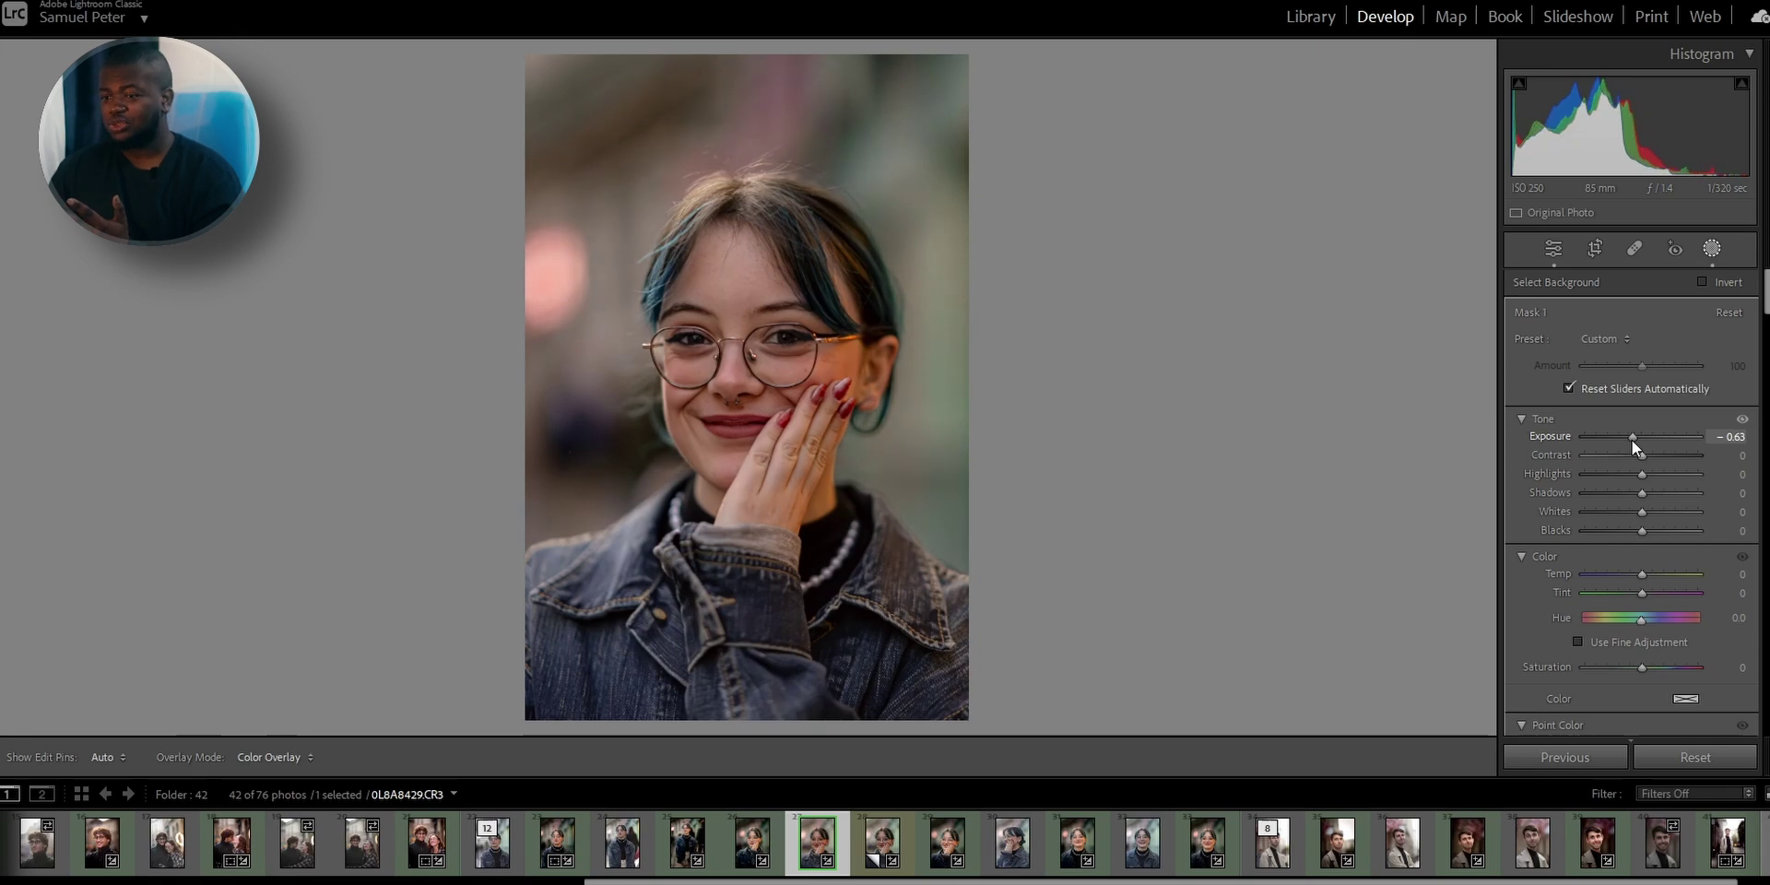
{"action": "left_click_drag", "start_coordinate": [1631, 440], "coordinate": [1606, 439]}
{"action": "left_click", "coordinate": [1727, 436]}
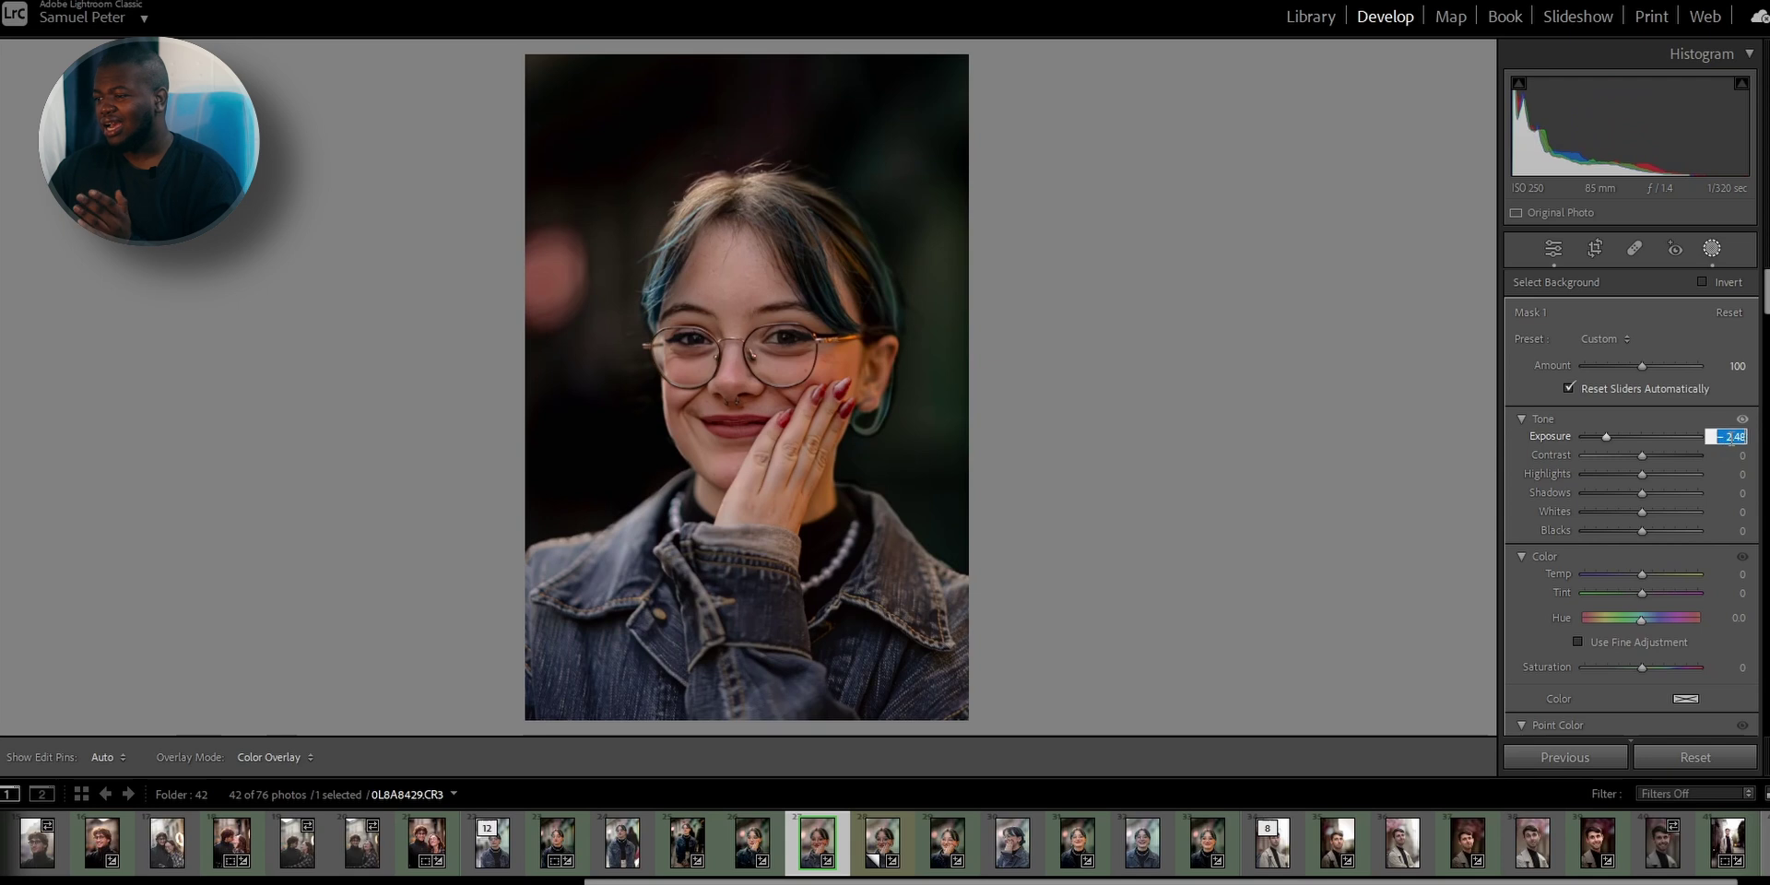
{"action": "left_click_drag", "start_coordinate": [1606, 437], "coordinate": [1634, 441]}
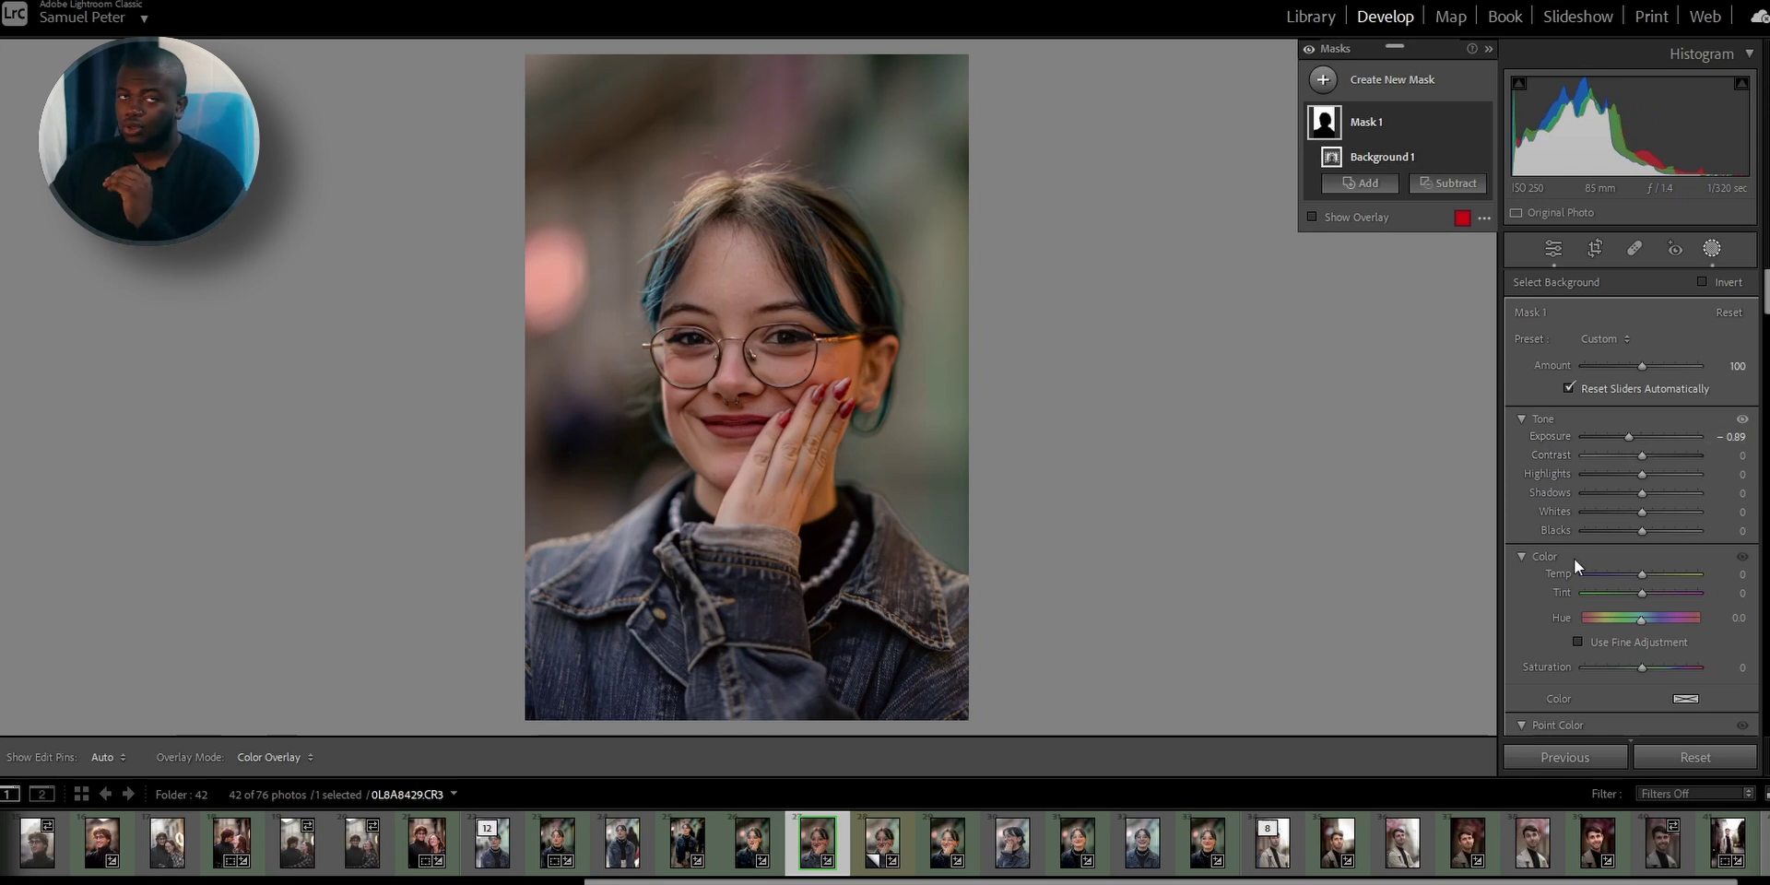
{"action": "left_click", "coordinate": [1631, 437]}
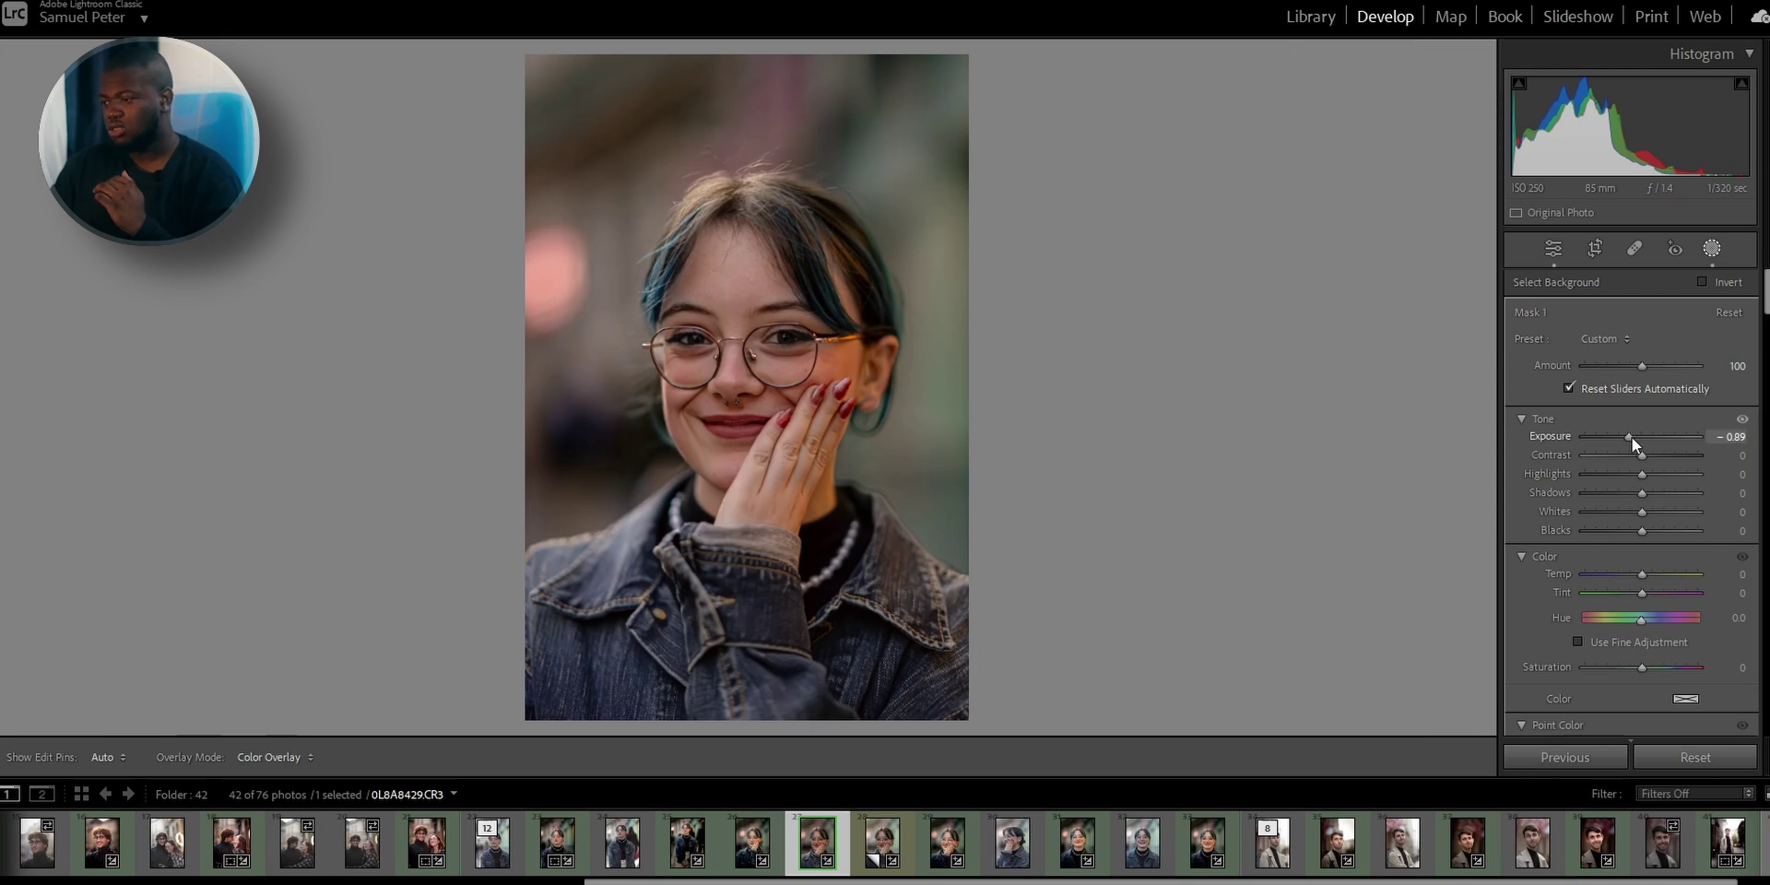
{"action": "left_click_drag", "start_coordinate": [1632, 430], "coordinate": [1633, 430]}
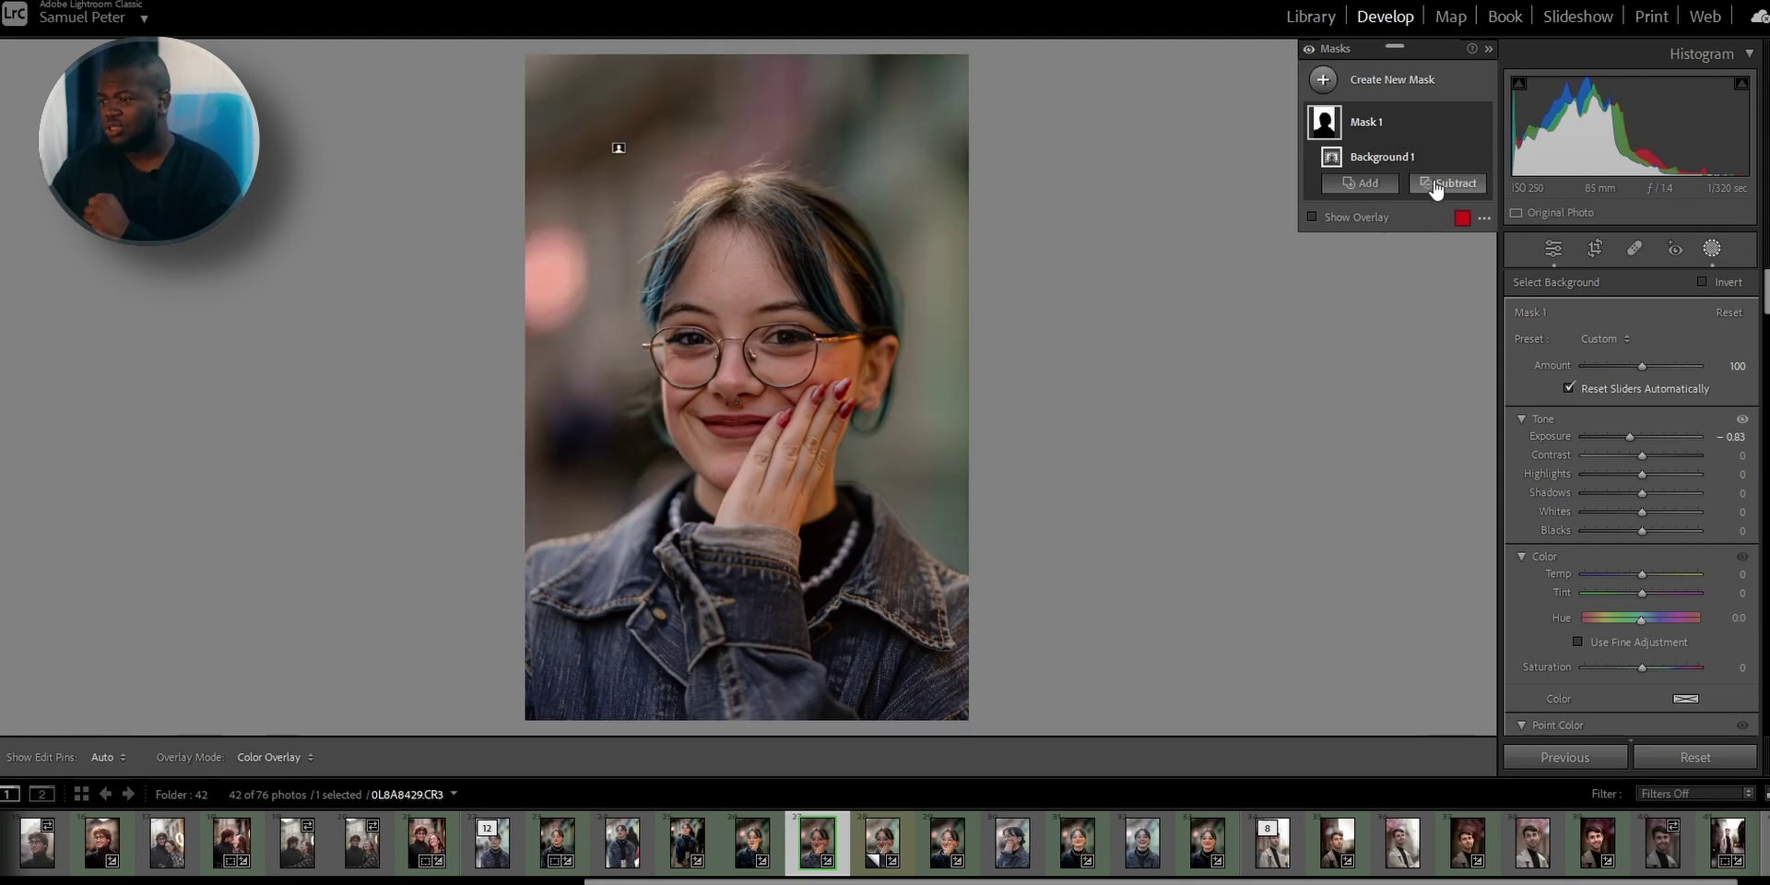
Create a Radial Gradient mask centred on the face, reaching from above the hair to the chest, with a Feather of 94
{"action": "left_click", "coordinate": [1420, 83]}
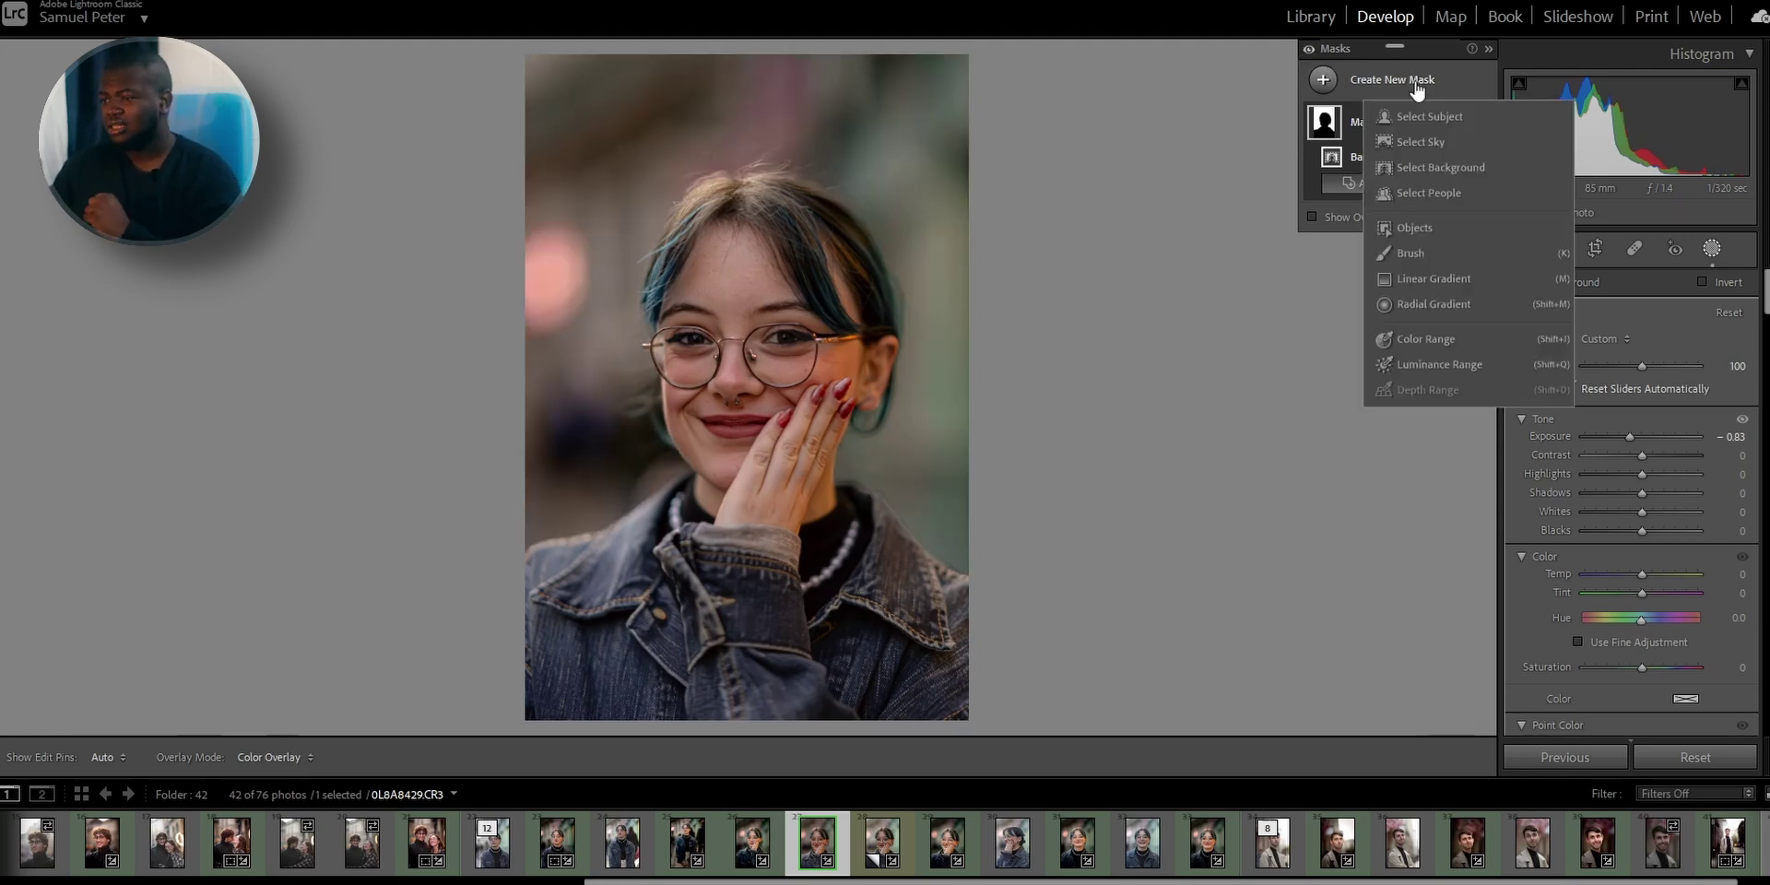
{"action": "left_click", "coordinate": [1423, 308]}
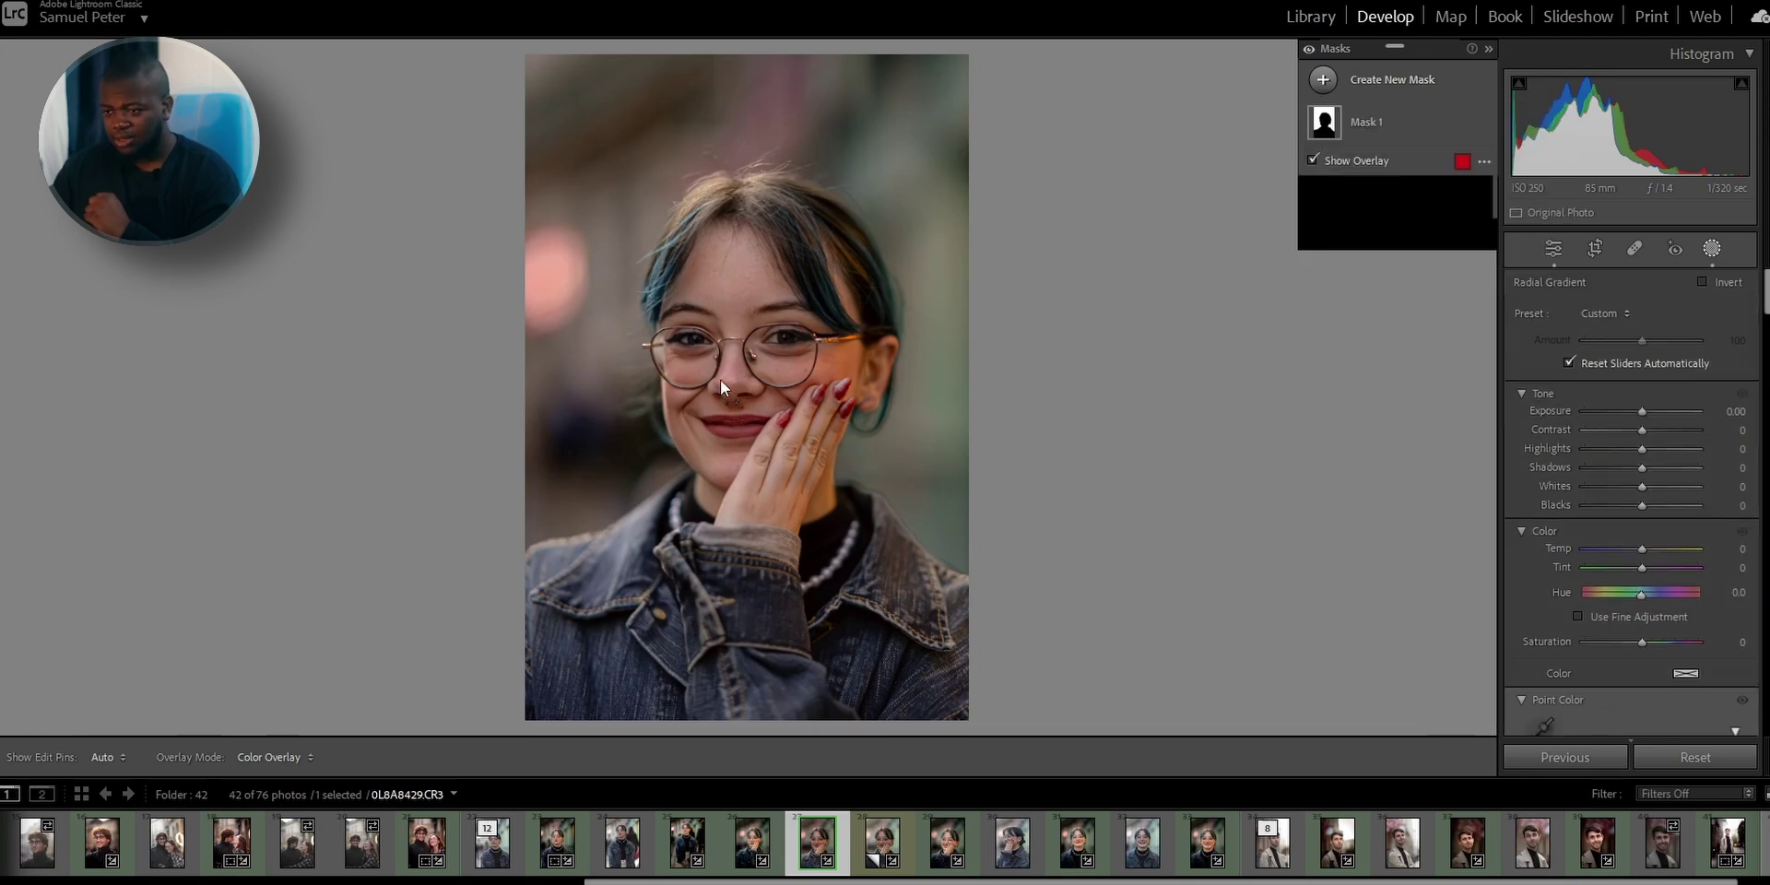
{"action": "left_click_drag", "start_coordinate": [732, 367], "coordinate": [949, 601]}
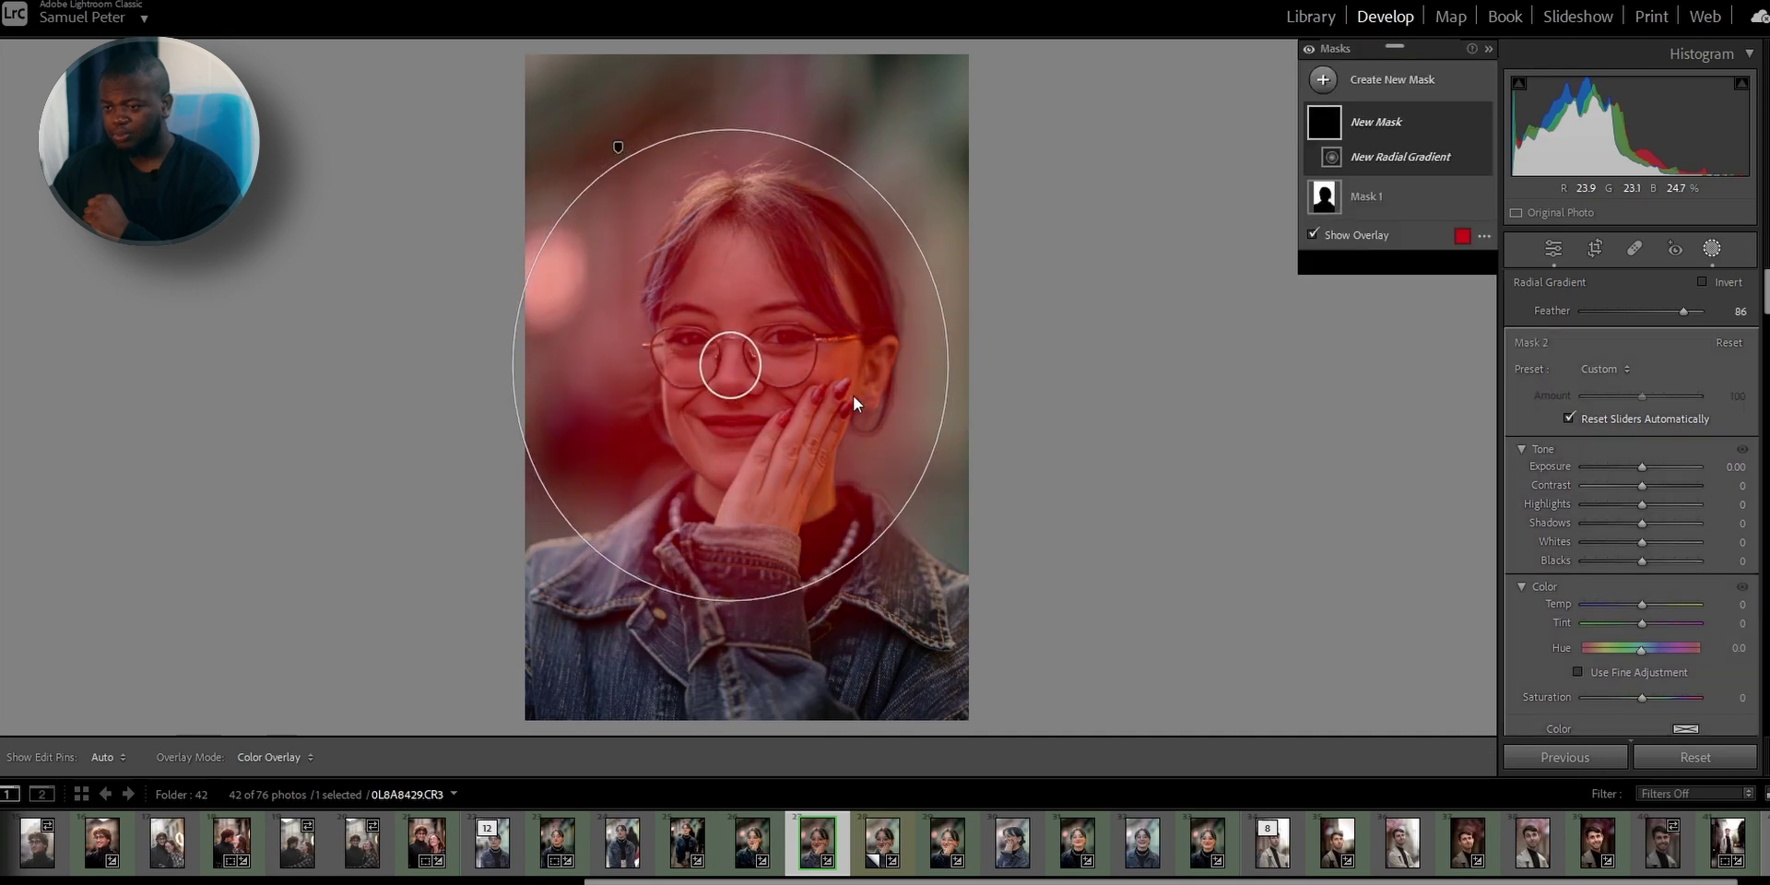
{"action": "left_click_drag", "start_coordinate": [738, 418], "coordinate": [753, 382]}
{"action": "mouse_move", "coordinate": [1340, 230]}
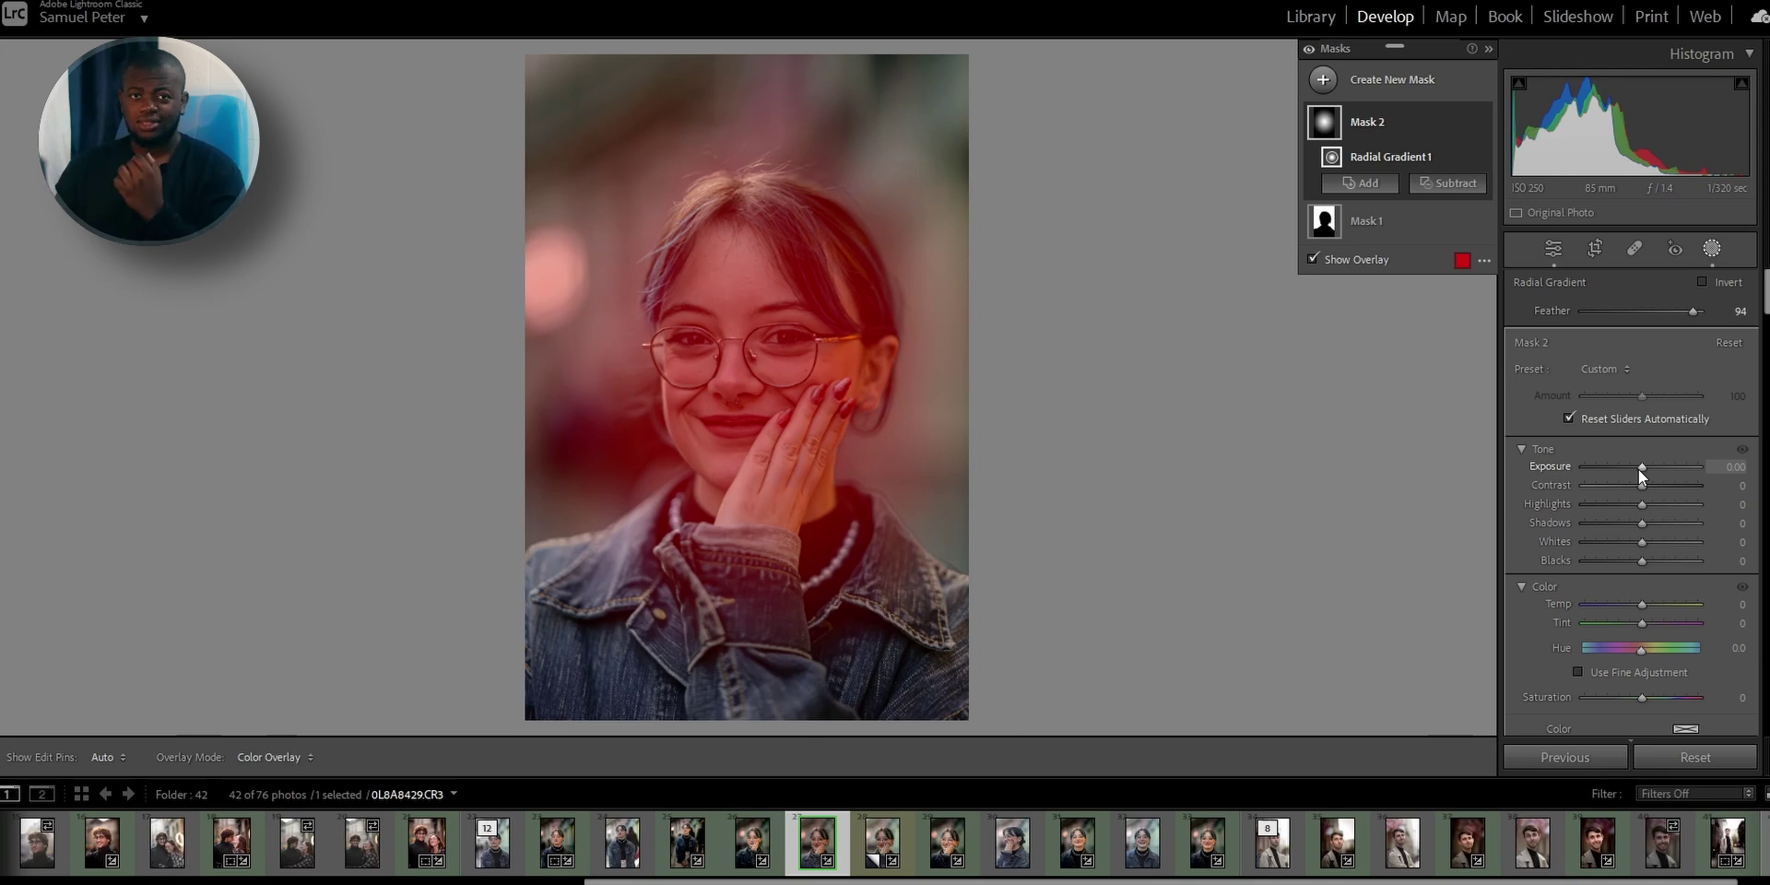
Brighten the radial mask around the face with an Exposure of 0.50 and Whites of 29
{"action": "mouse_move", "coordinate": [1639, 468]}
{"action": "left_mouse_down"}
{"action": "mouse_move", "coordinate": [1651, 489]}
{"action": "mouse_move", "coordinate": [1646, 473]}
{"action": "left_mouse_up"}
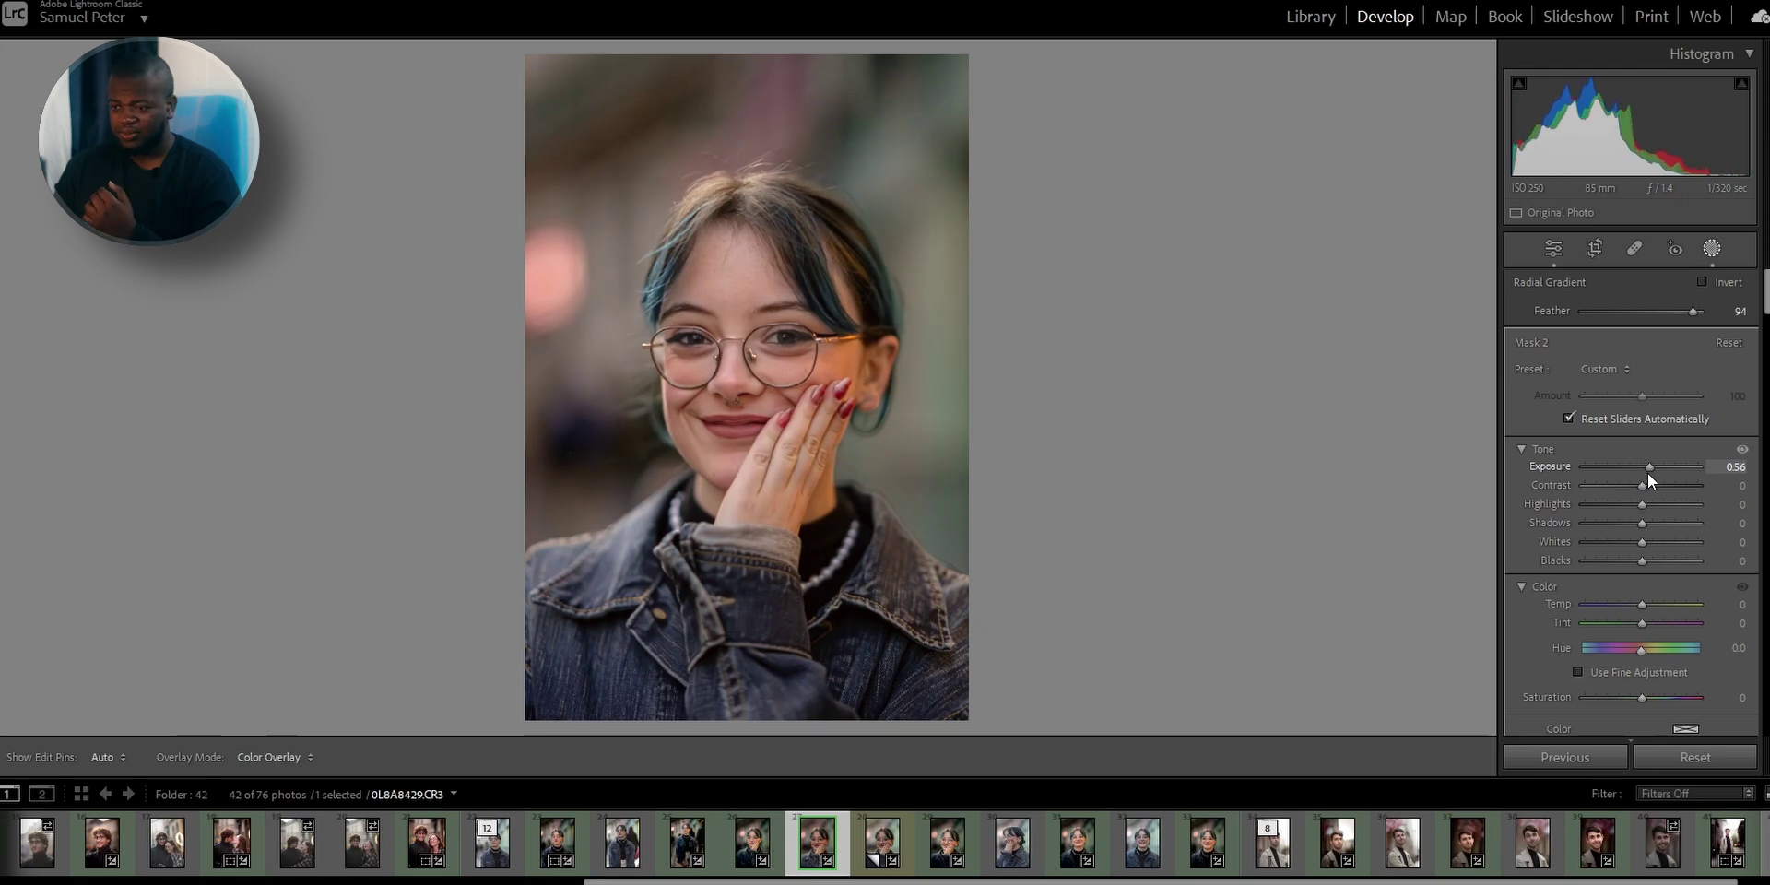
{"action": "left_click_drag", "start_coordinate": [1647, 474], "coordinate": [1646, 474]}
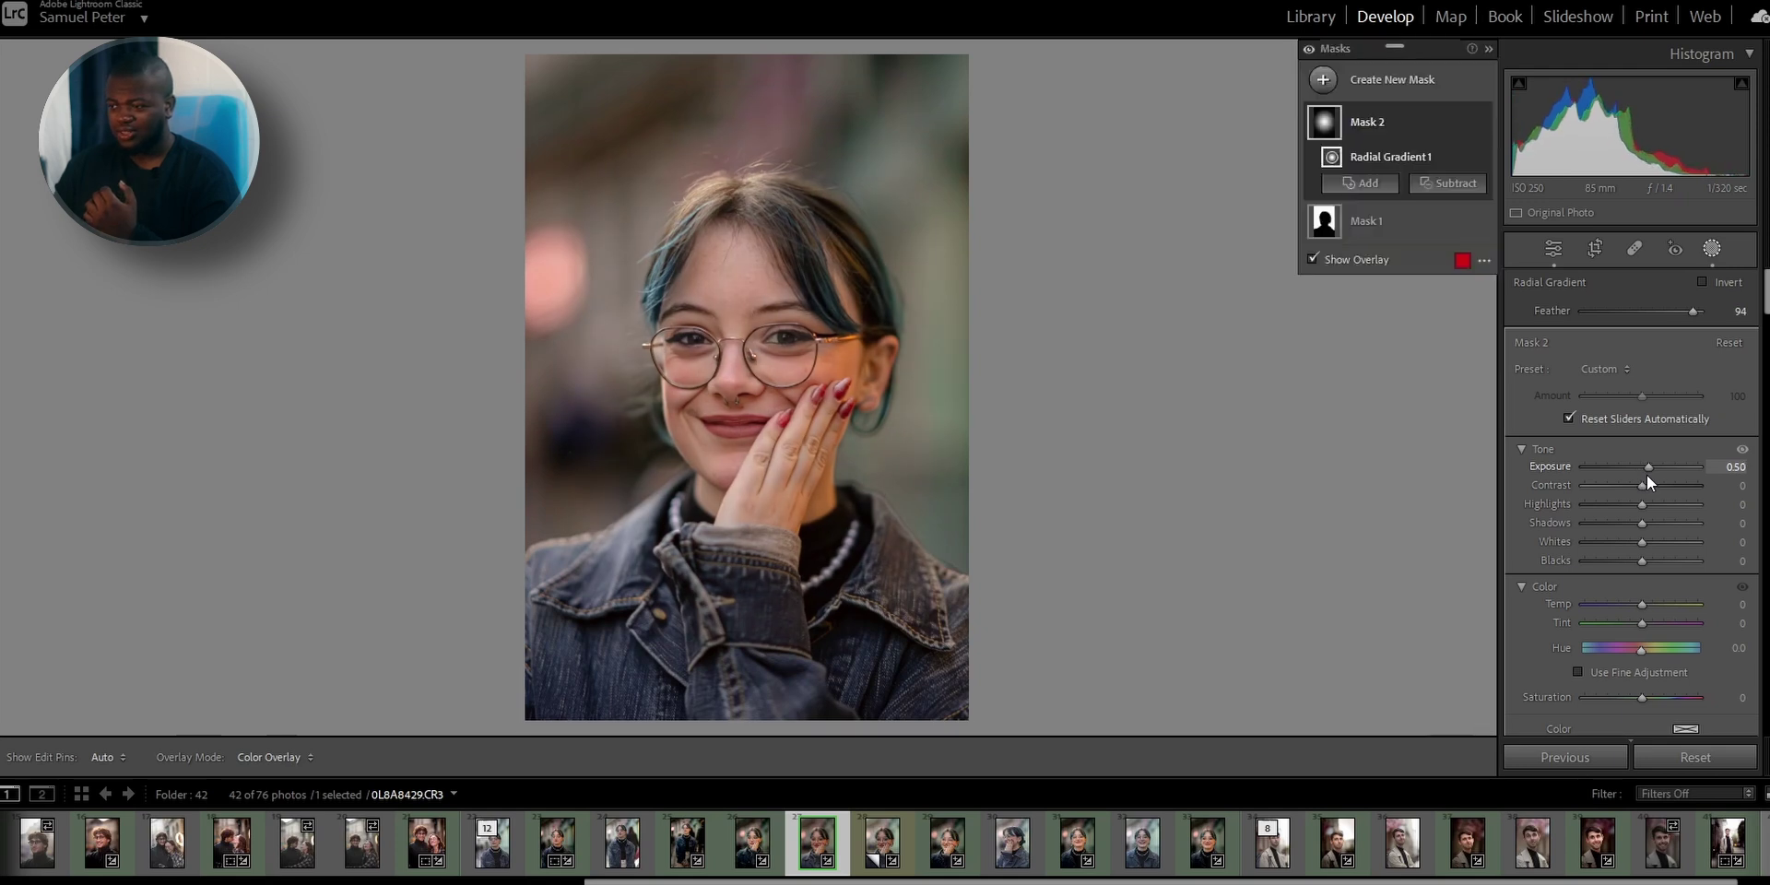
{"action": "left_click_drag", "start_coordinate": [1638, 543], "coordinate": [1656, 544]}
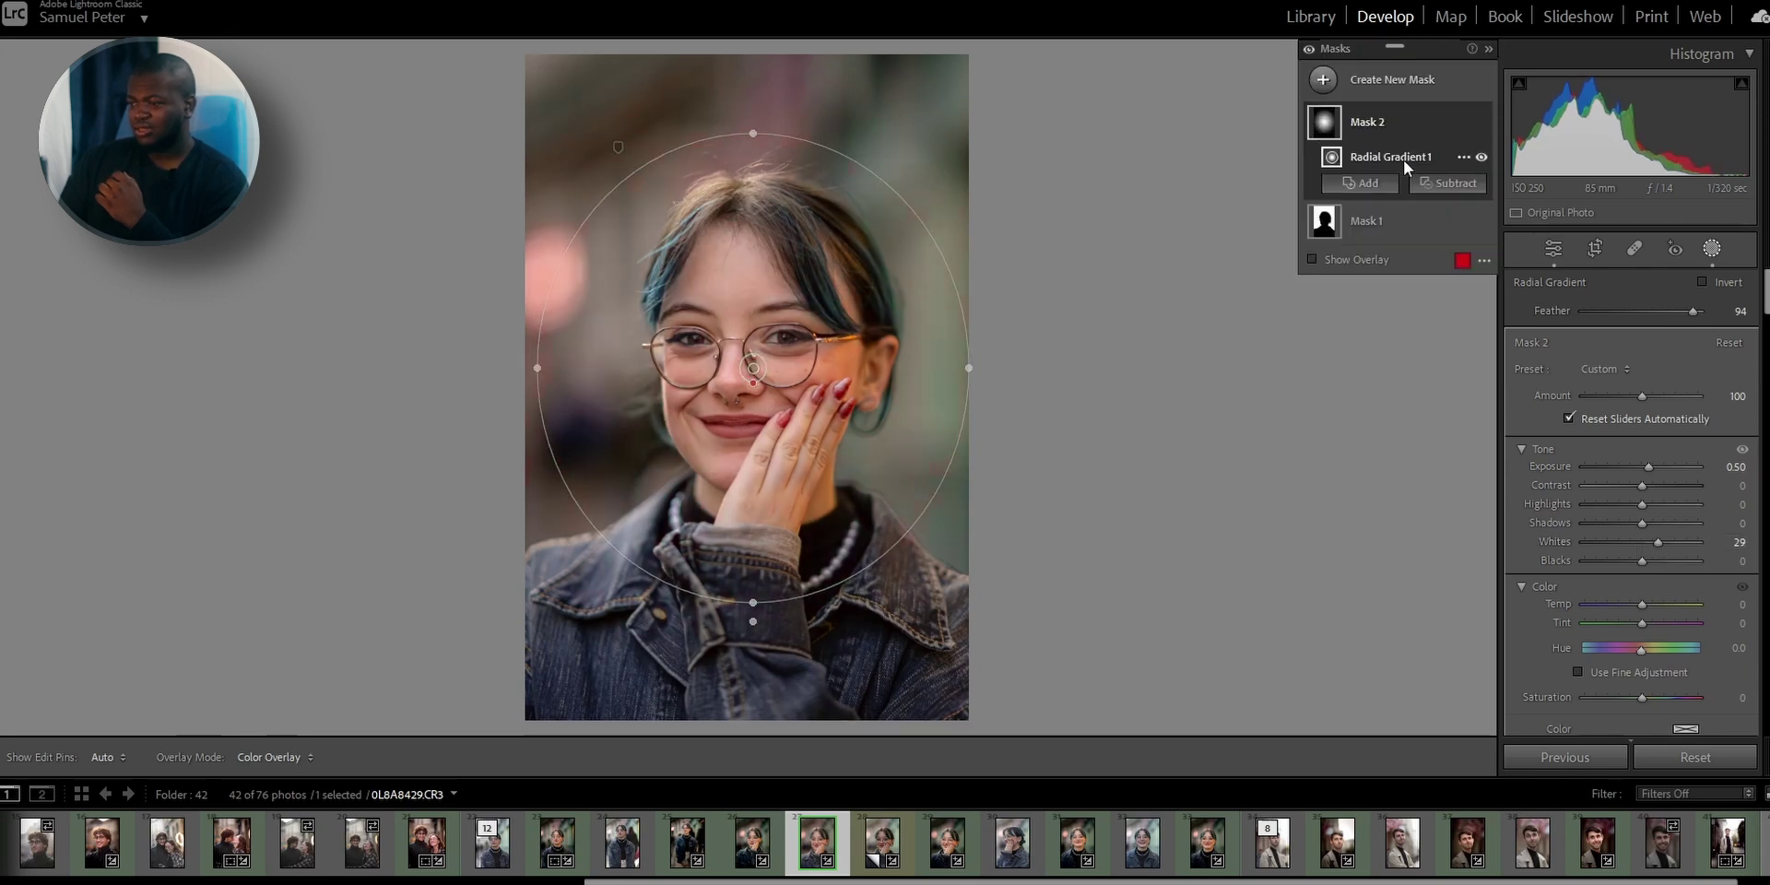
Toggle the effect of Mask 2 off and on, and make an inverted duplicate of that mask
{"action": "left_click", "coordinate": [1486, 119]}
{"action": "left_click", "coordinate": [1486, 119]}
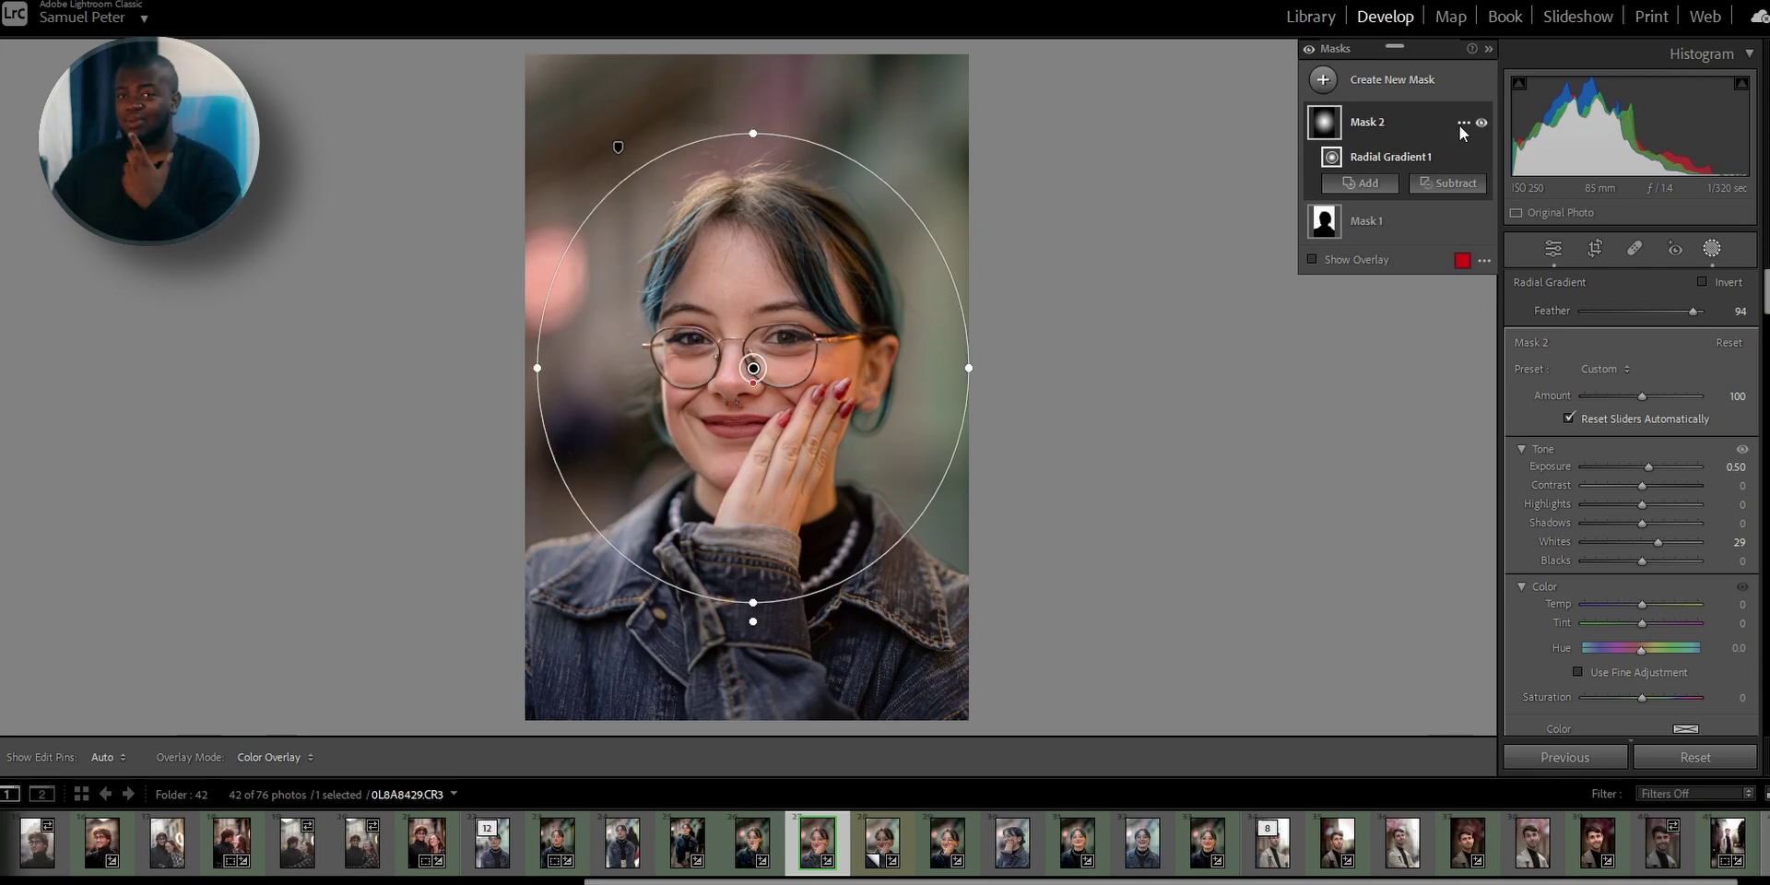
{"action": "left_click", "coordinate": [1460, 124]}
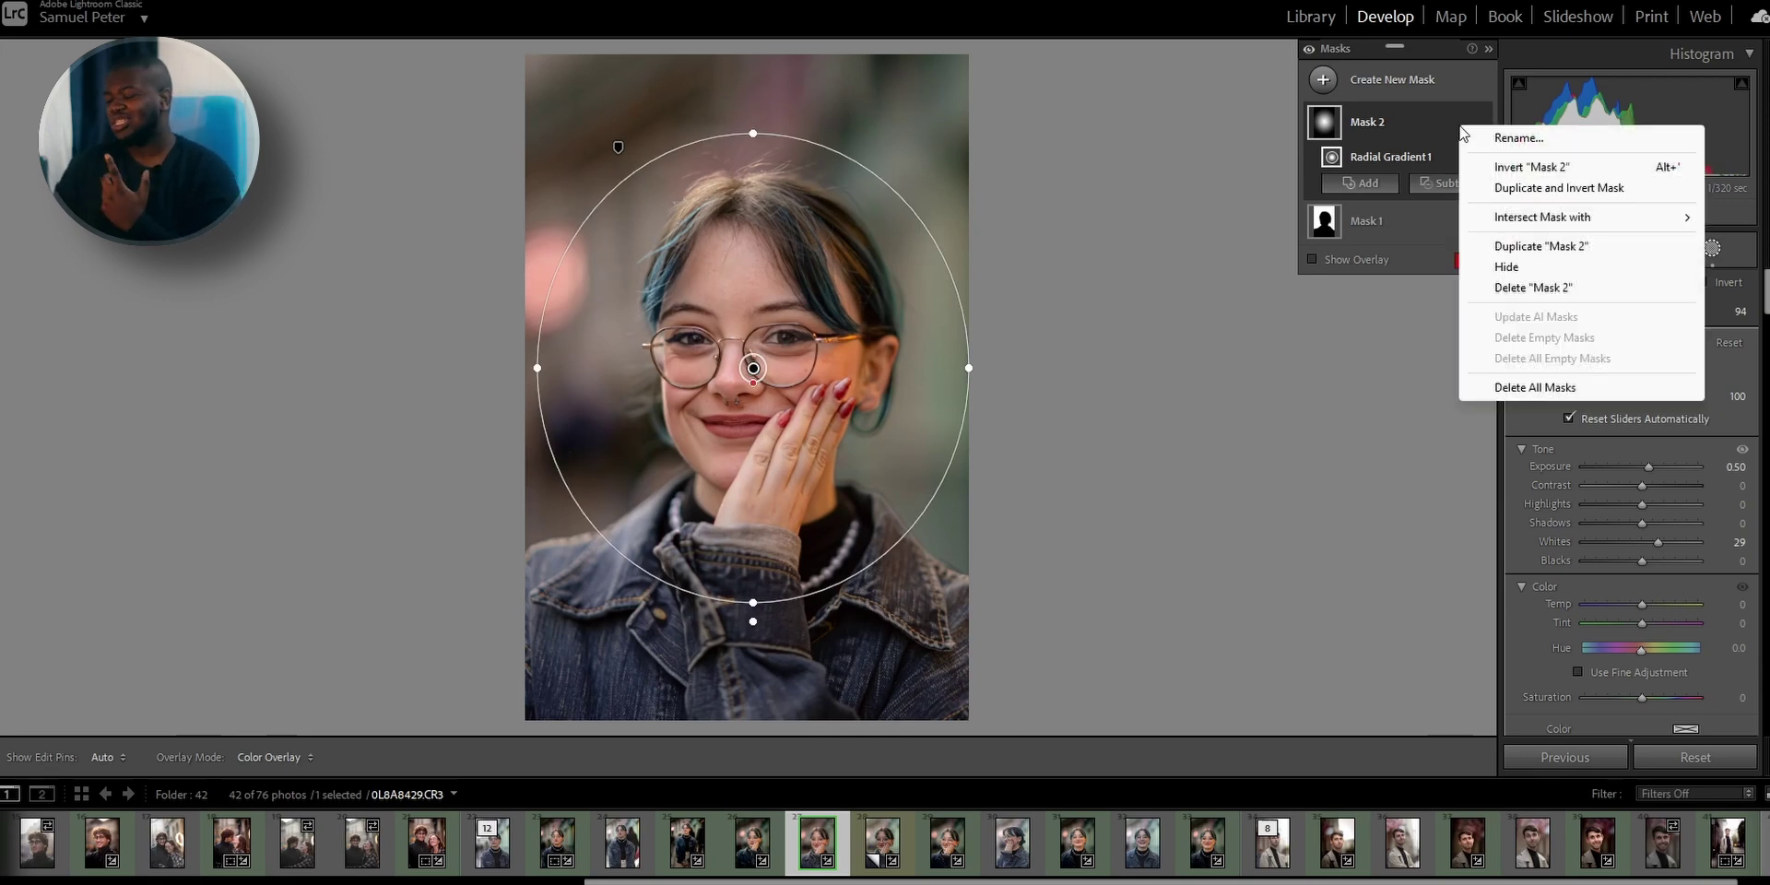
{"action": "left_click", "coordinate": [1512, 192]}
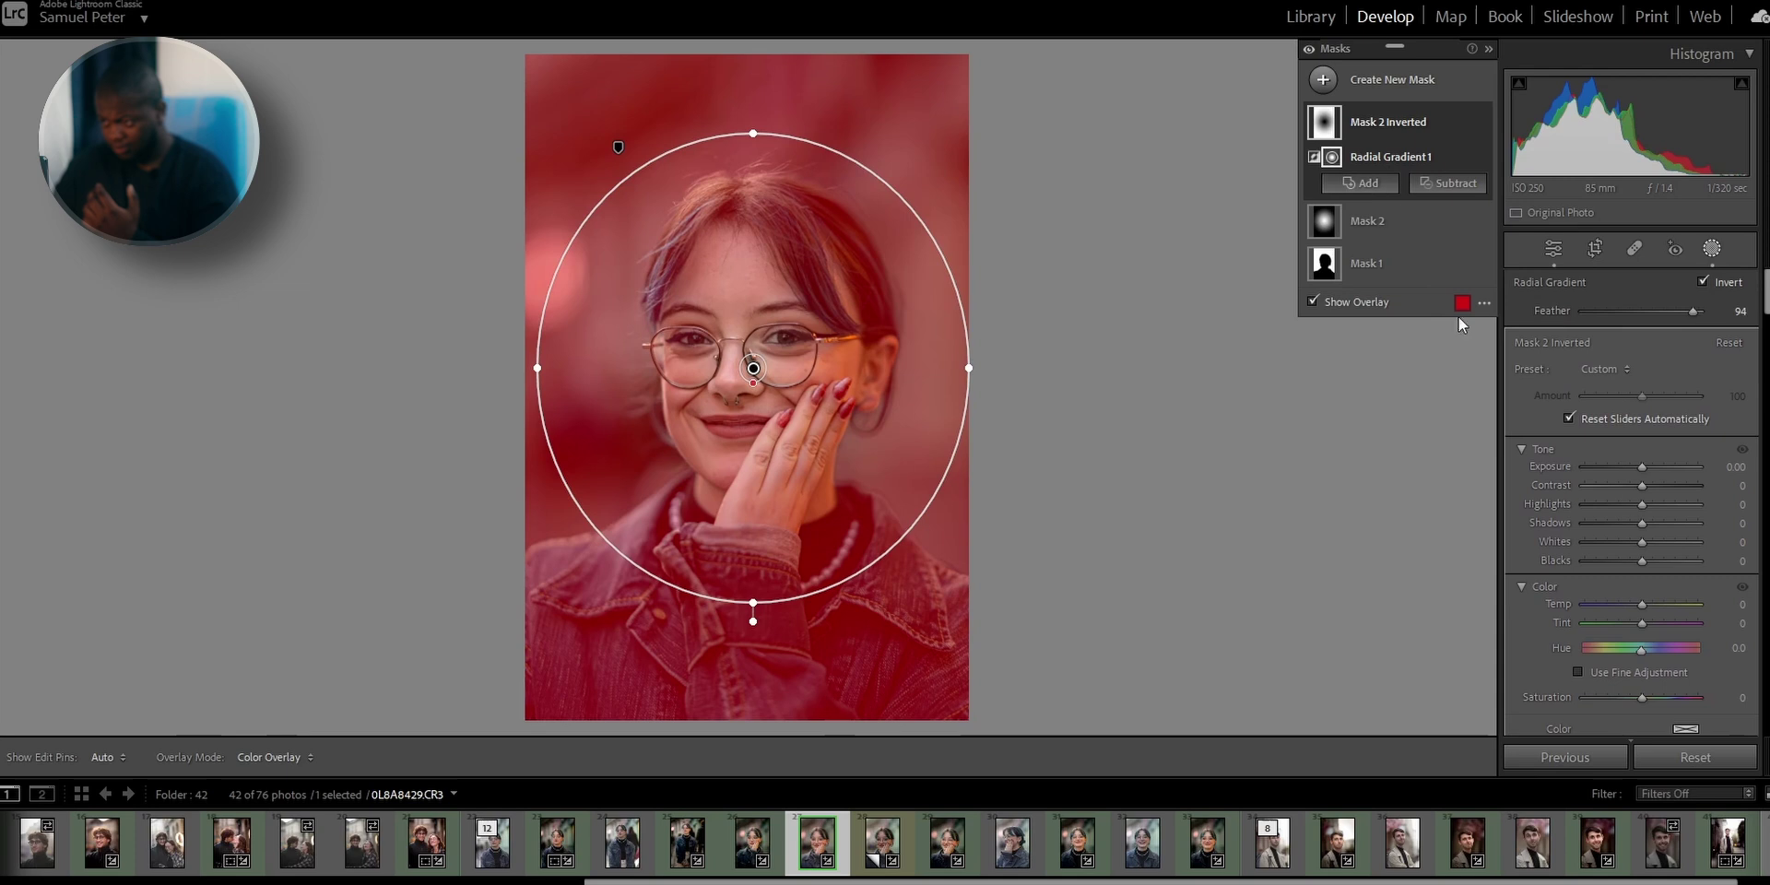
Darken the area around the inverted radial mask with an Exposure of -0.63 and Whites of -11, and toggle all masks off and on
{"action": "left_click_drag", "start_coordinate": [1636, 477], "coordinate": [1631, 471]}
{"action": "left_click_drag", "start_coordinate": [1641, 545], "coordinate": [1632, 544]}
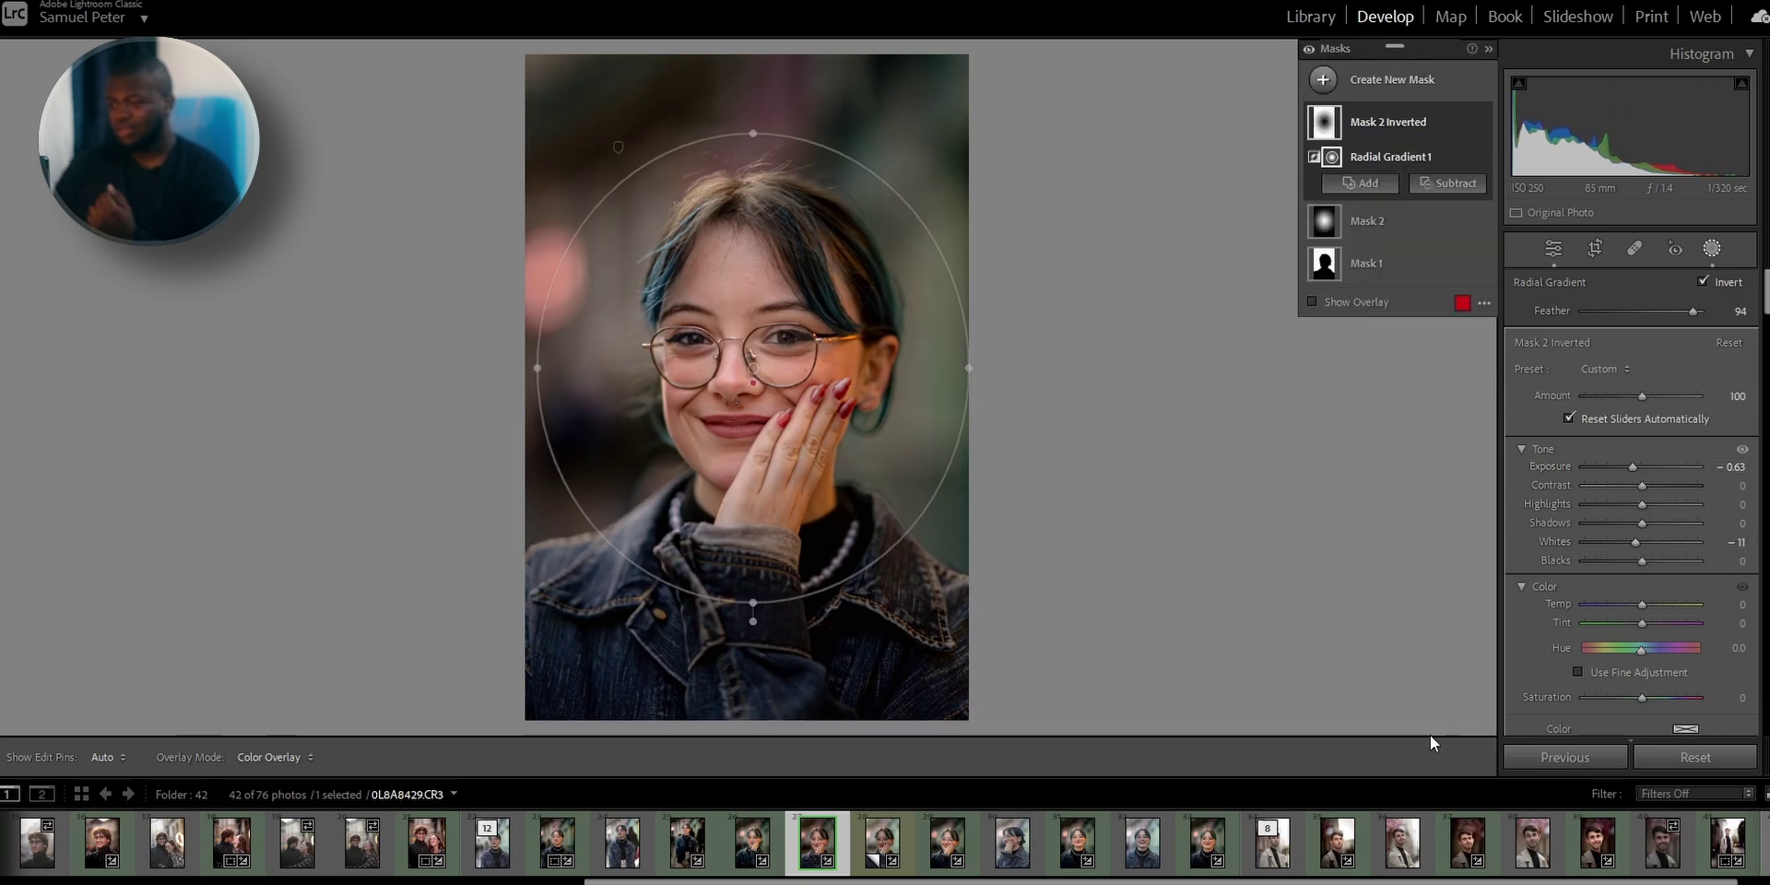
{"action": "left_click", "coordinate": [1305, 49]}
{"action": "left_click", "coordinate": [1307, 50]}
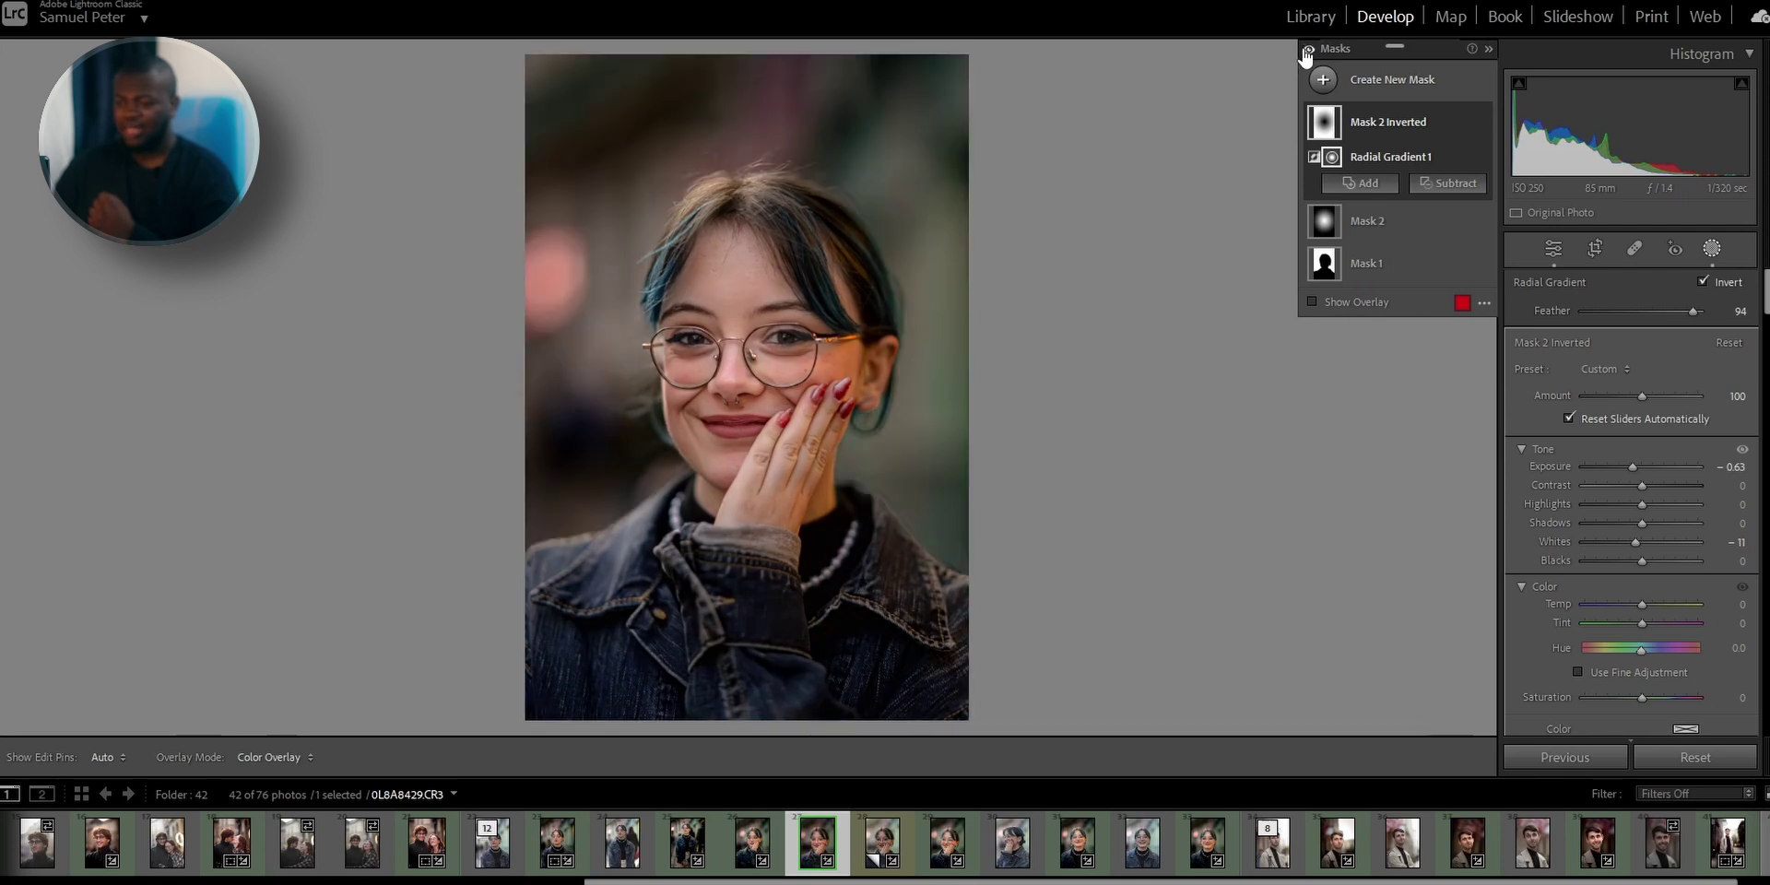
{"action": "left_click", "coordinate": [1308, 49]}
{"action": "left_click", "coordinate": [1307, 50]}
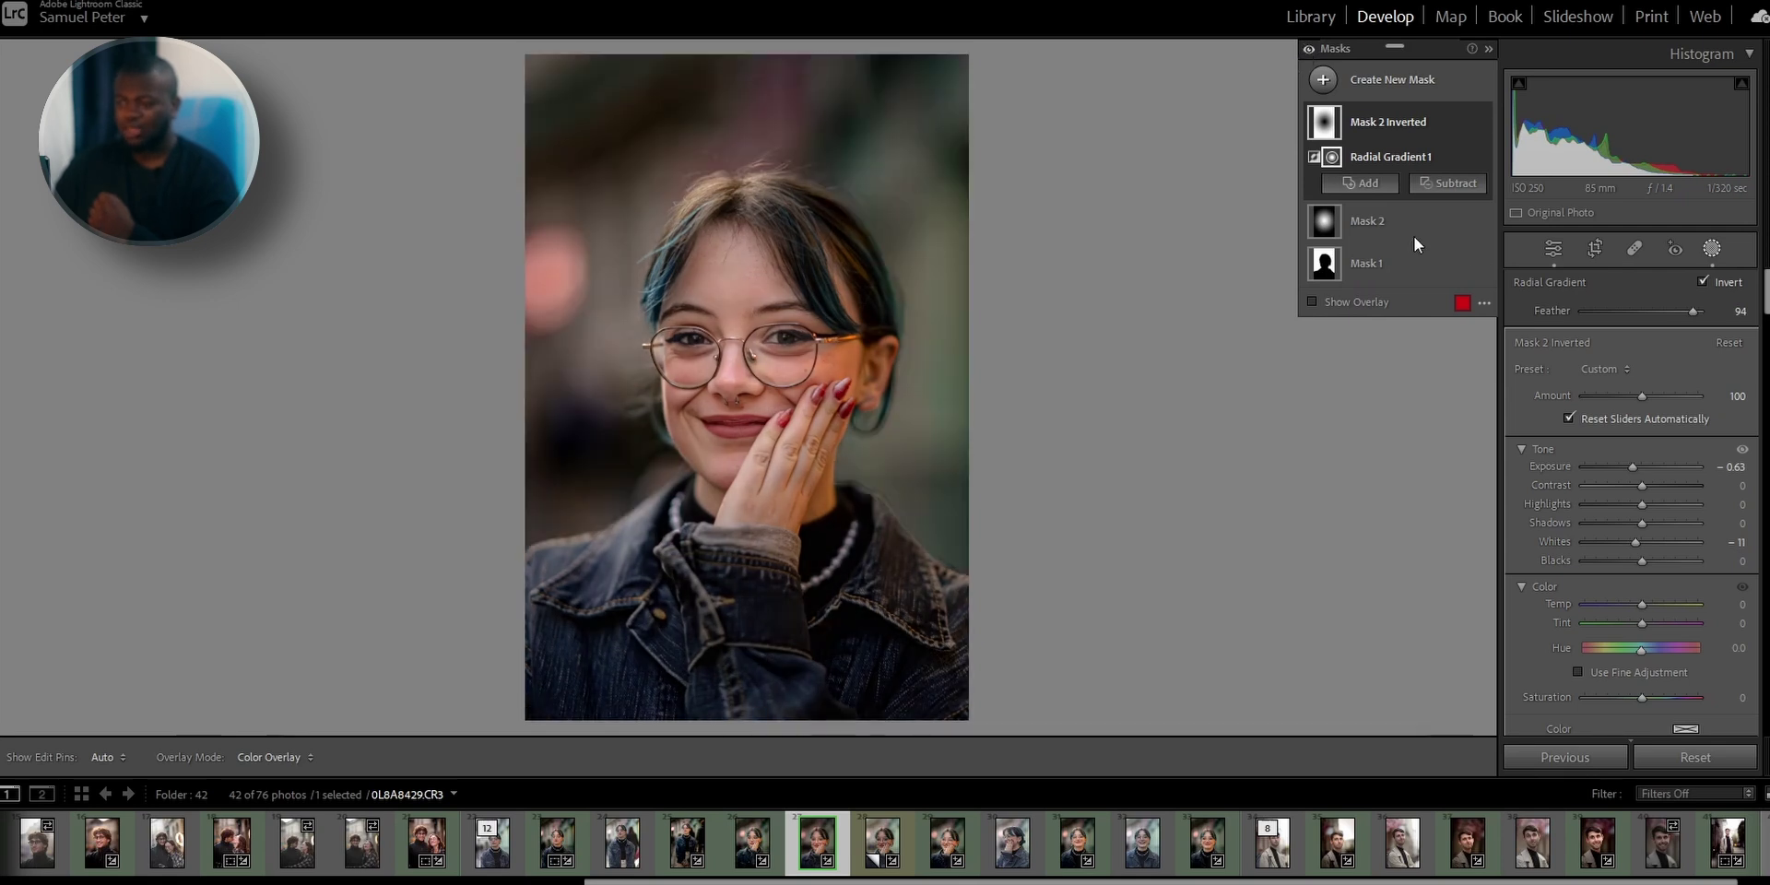
Leave masking and set the photo's global Highlights to -37 and Whites to -58
{"action": "left_click", "coordinate": [1552, 258]}
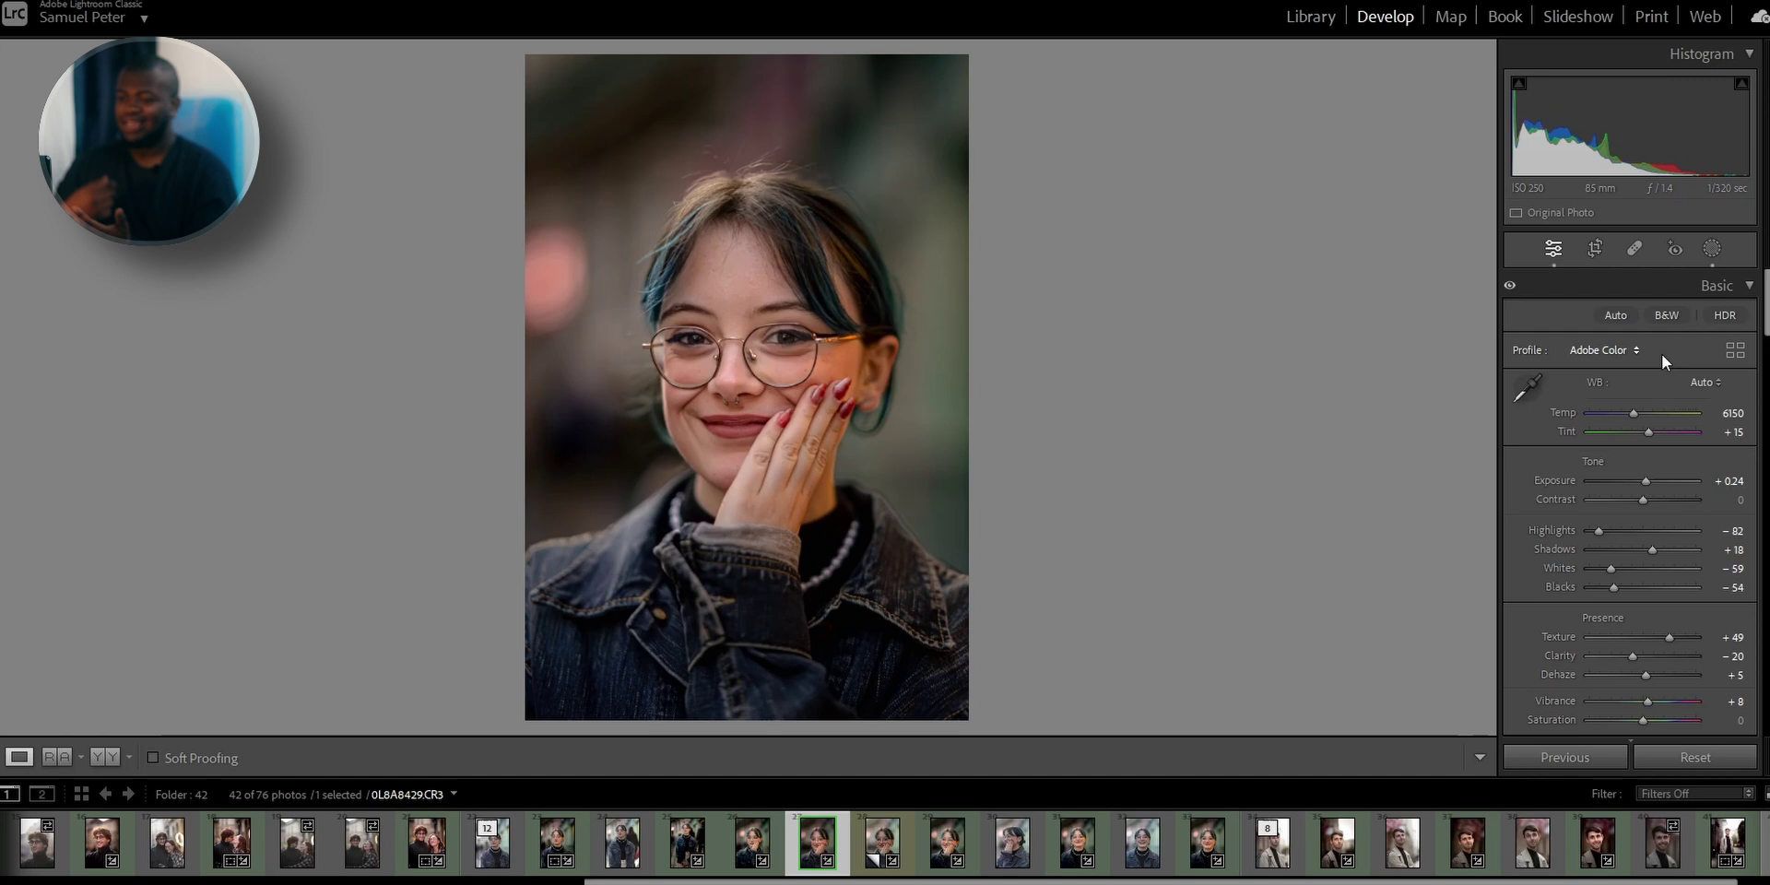
{"action": "left_click_drag", "start_coordinate": [1601, 531], "coordinate": [1607, 573]}
{"action": "scroll", "coordinate": [1567, 645], "scroll_direction": "down", "scroll_amount": 5}
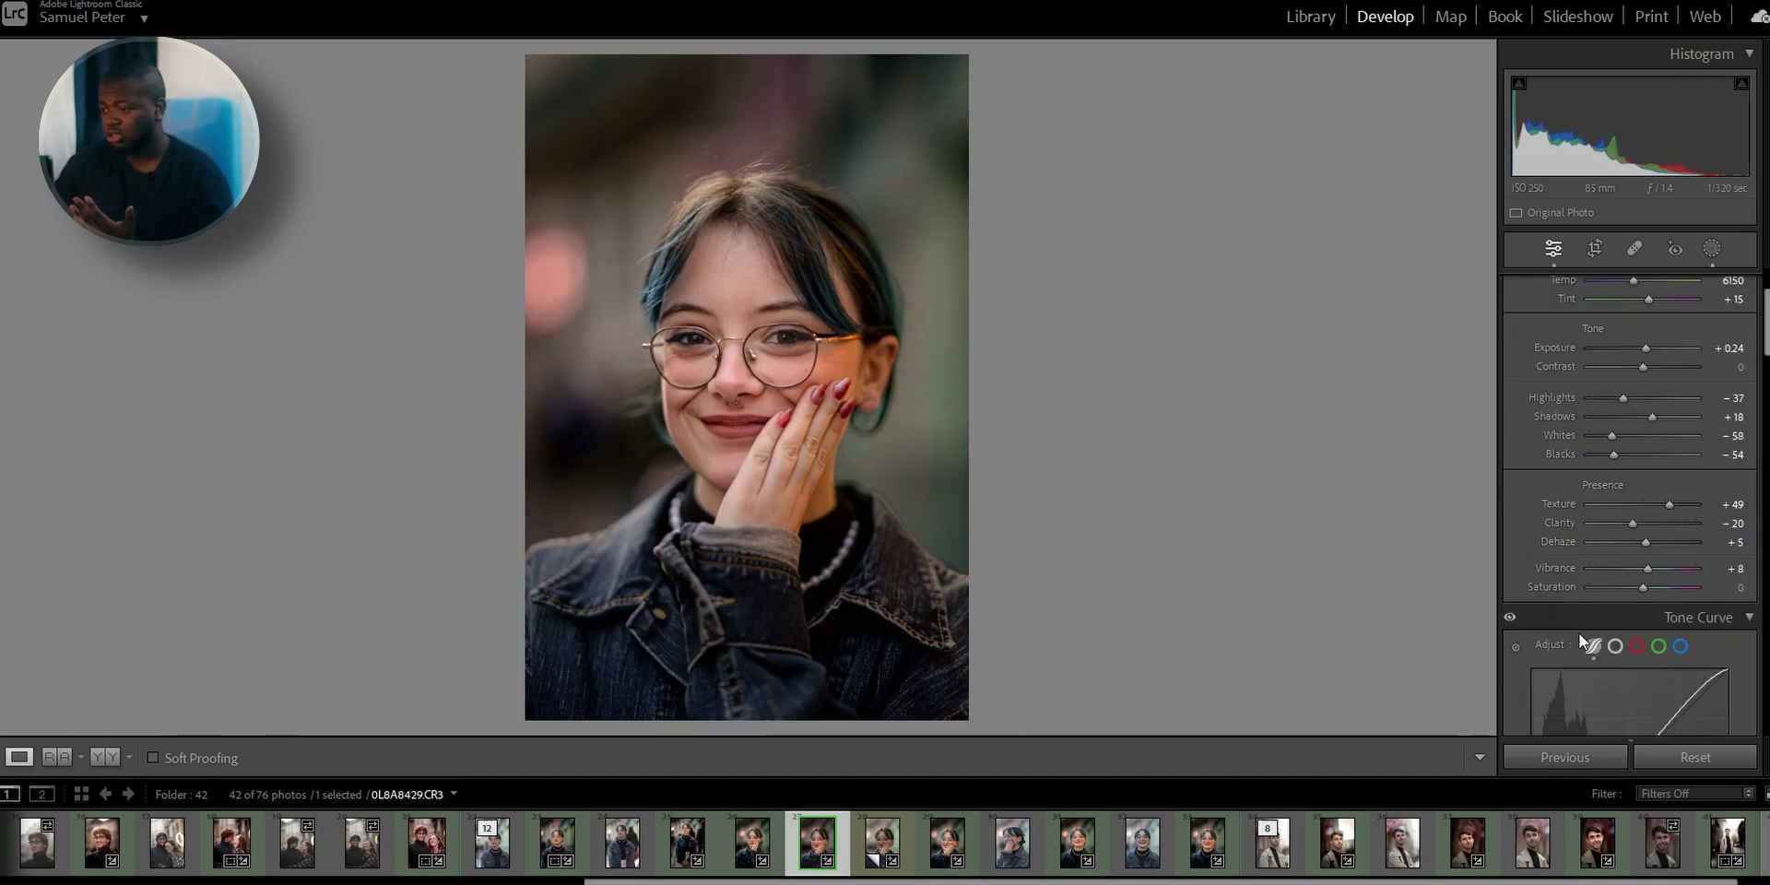
Review the tone curve and color mixer settings, and compare the portrait before and after side by side before returning to the single view
{"action": "scroll", "coordinate": [1558, 555], "scroll_direction": "down", "scroll_amount": 10}
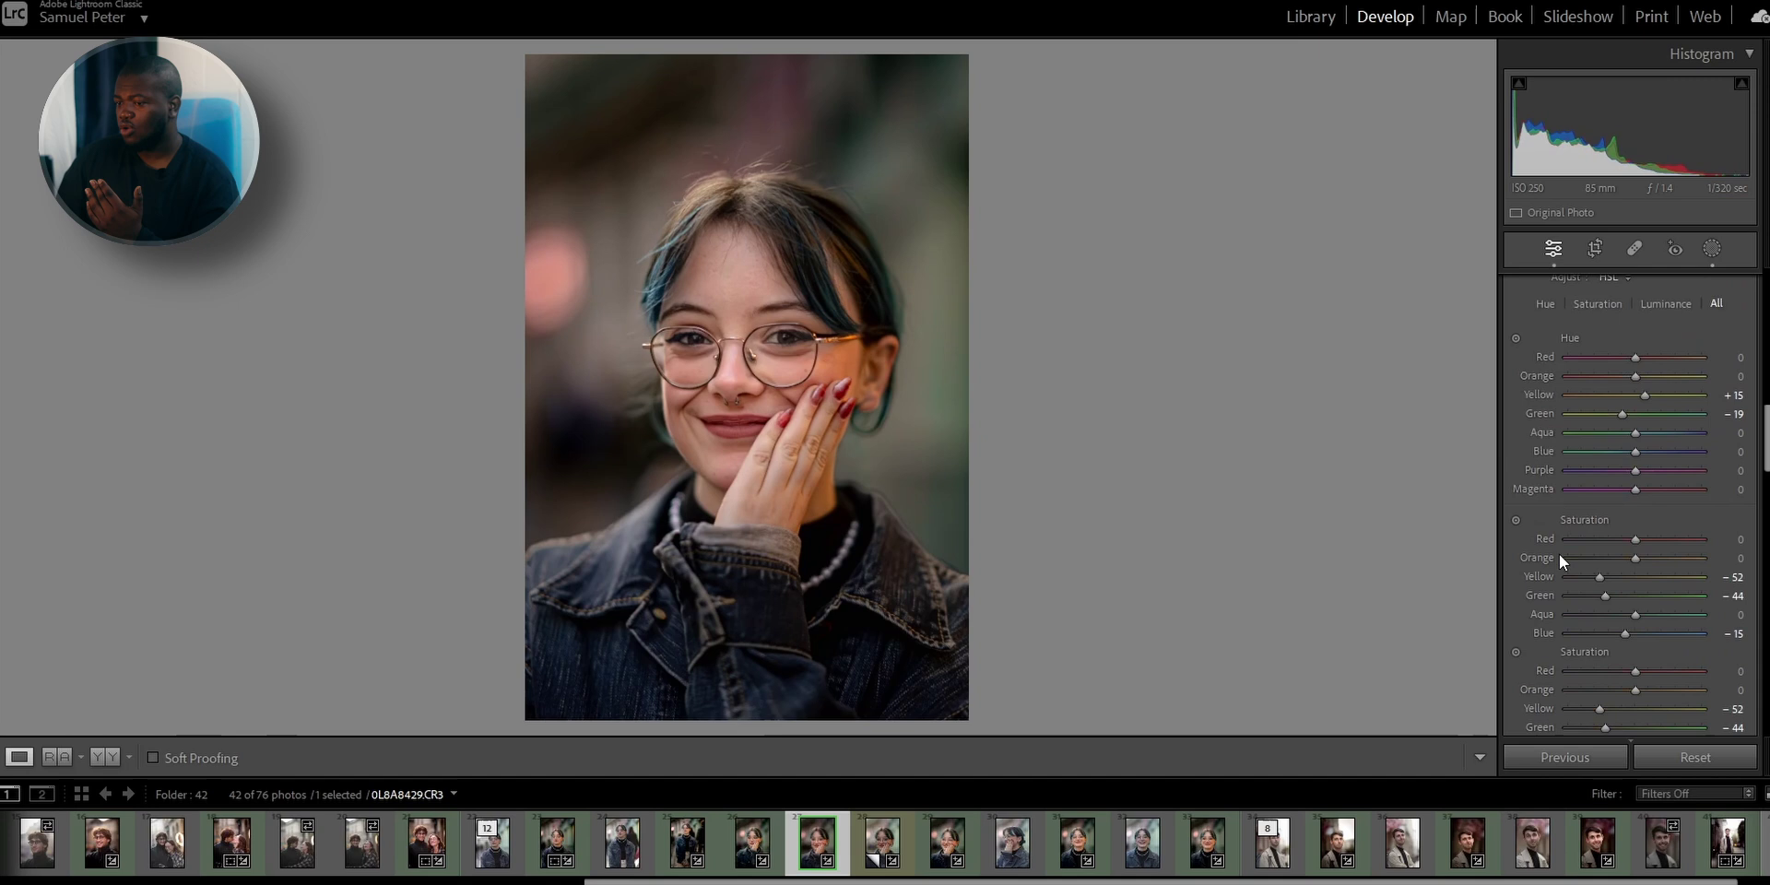
{"action": "scroll", "coordinate": [1531, 493], "scroll_direction": "up", "scroll_amount": 6}
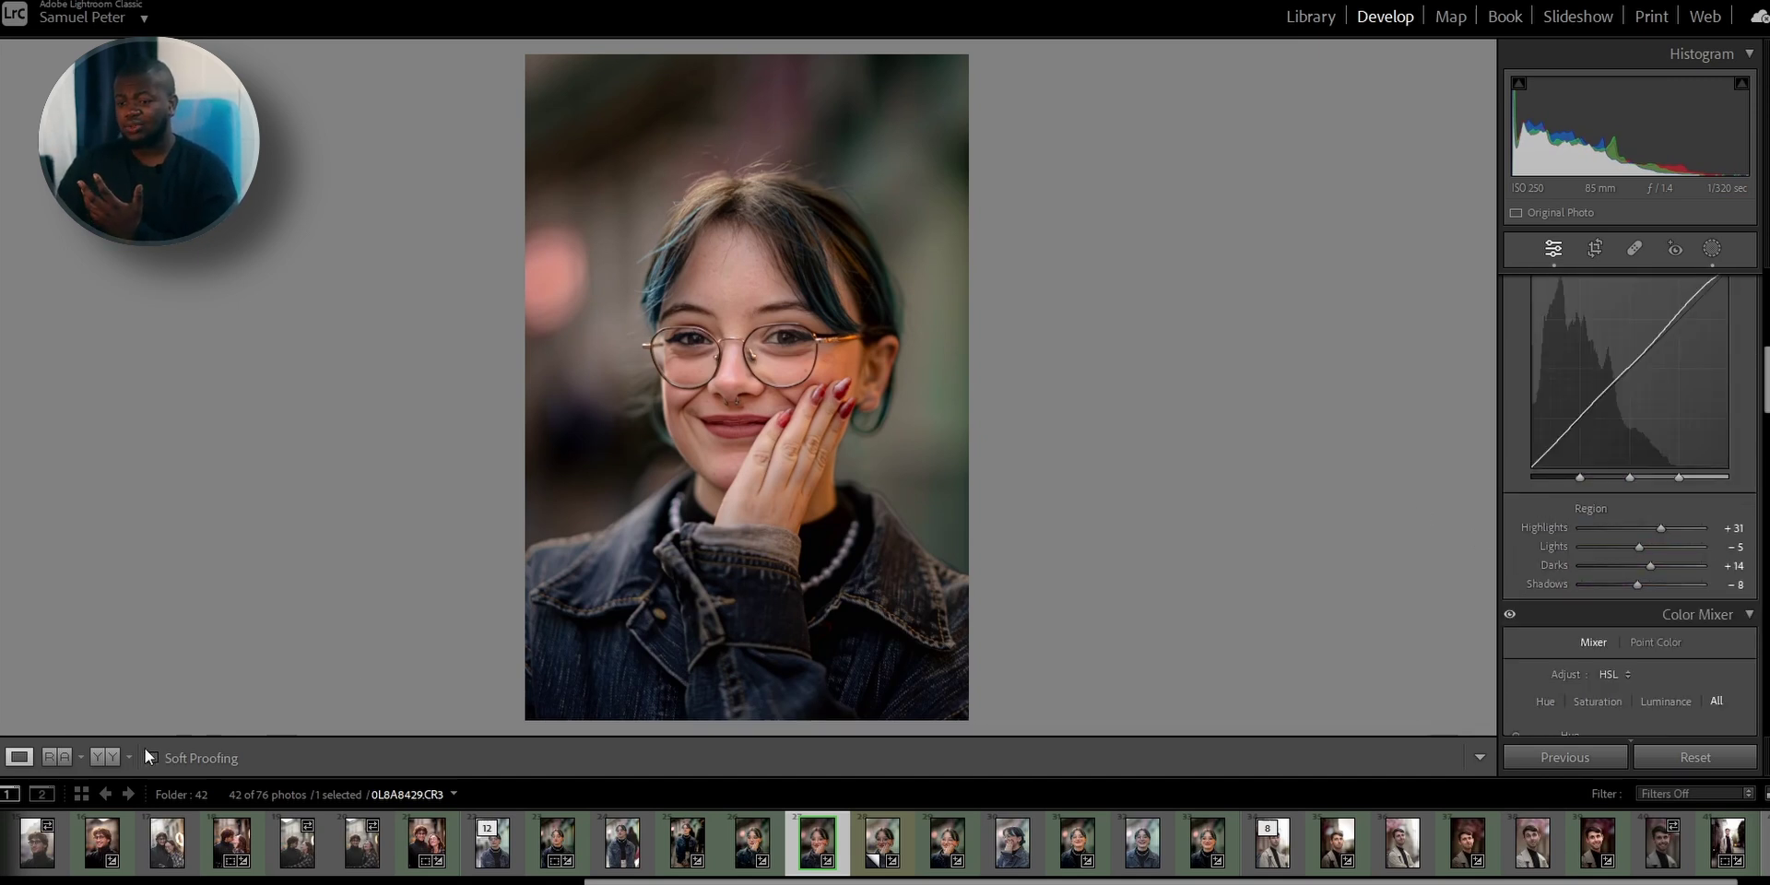
{"action": "left_click", "coordinate": [105, 757]}
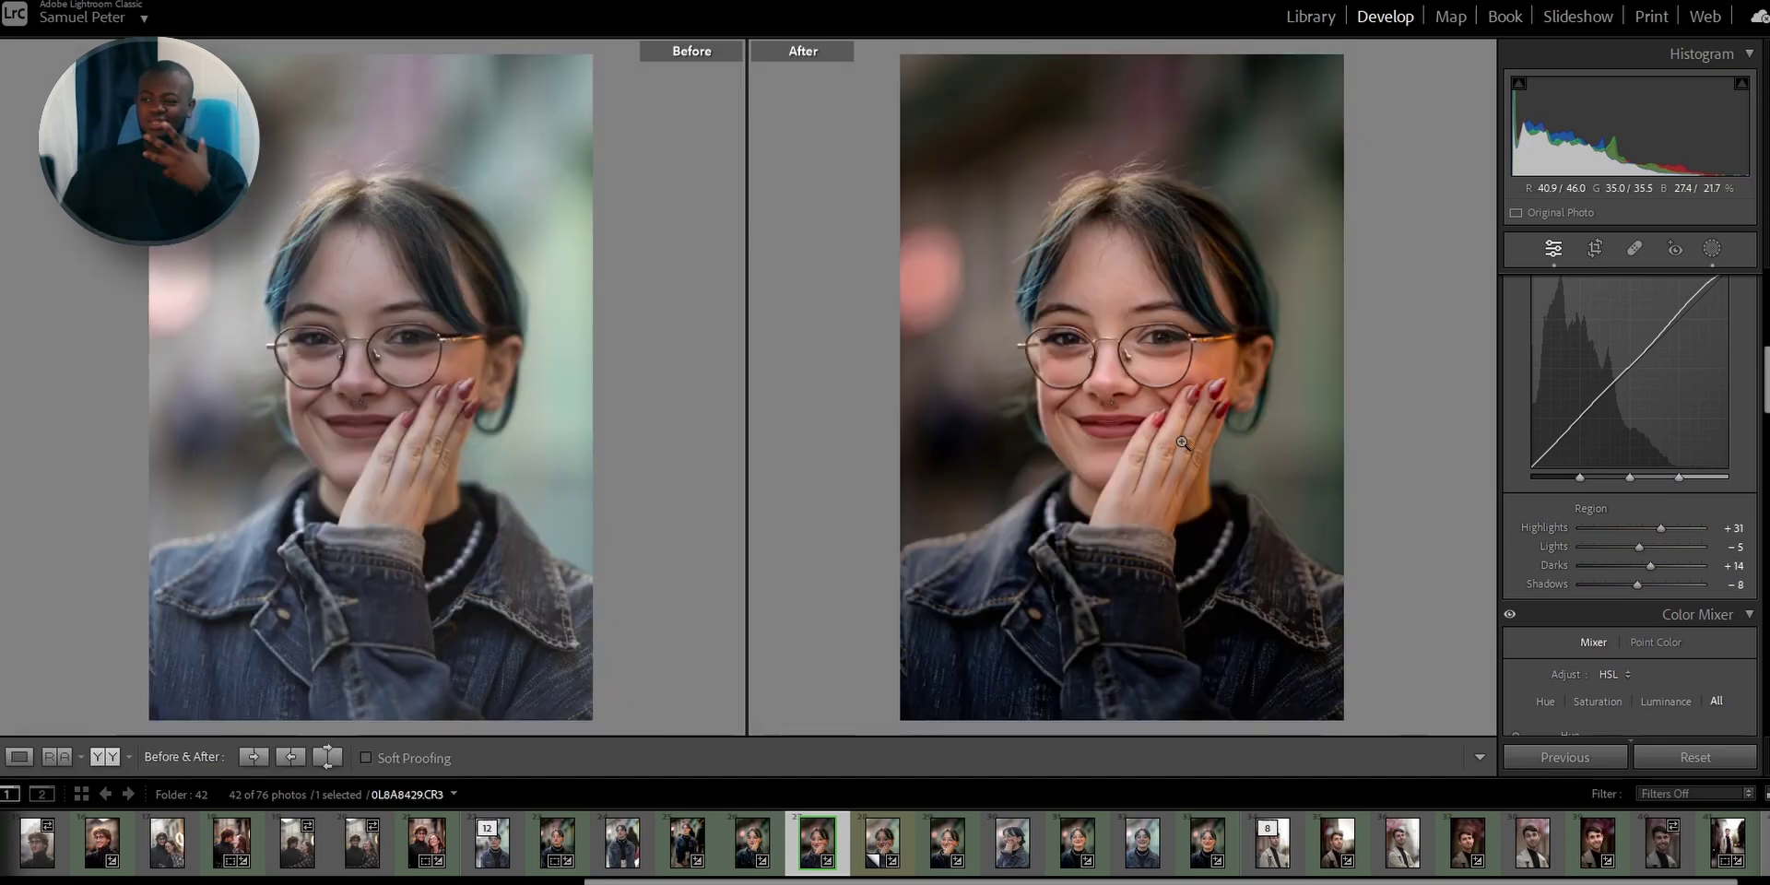
{"action": "left_click", "coordinate": [19, 758]}
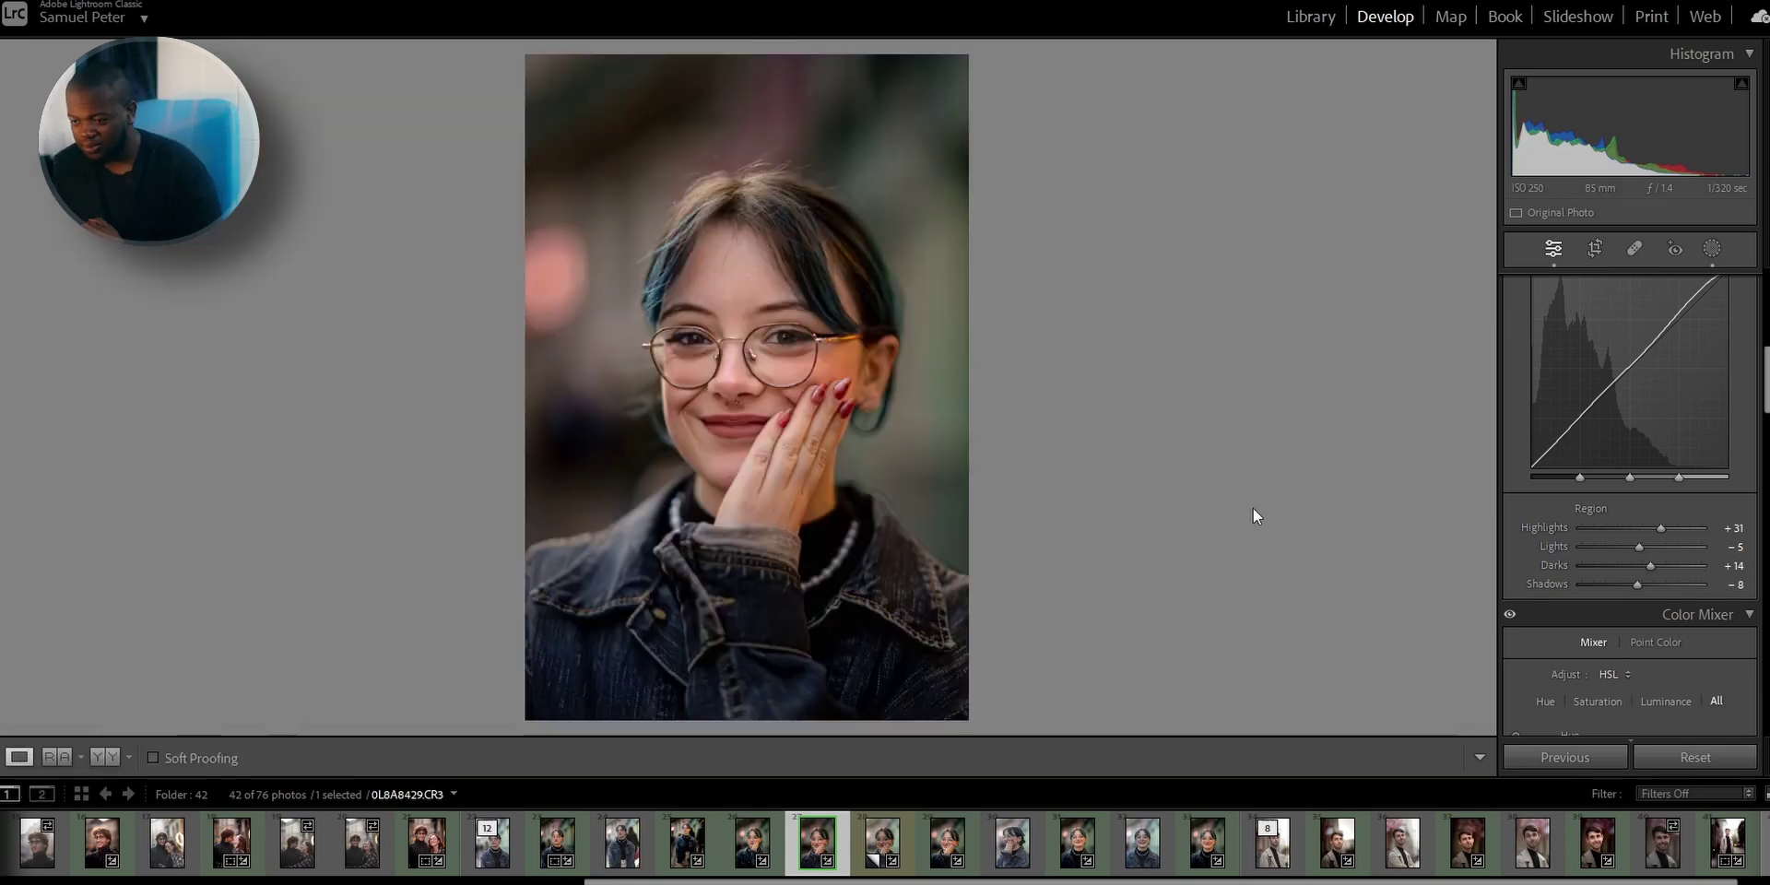